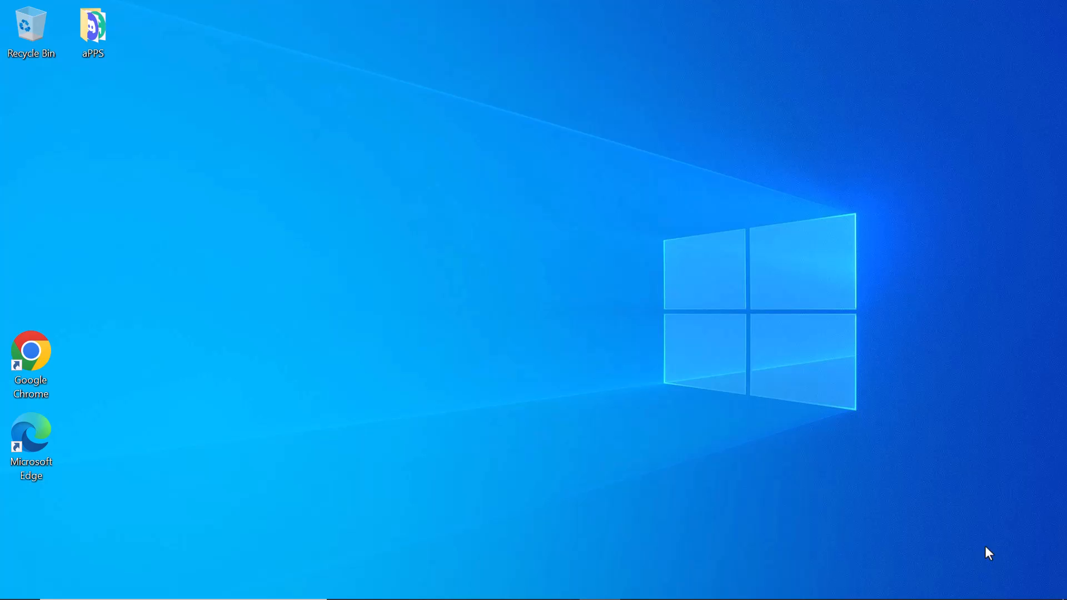
- Open Task Manager's CPU performance view to confirm virtualization is enabled, then minimize it
{"action": "mouse_move", "coordinate": [669, 598]}
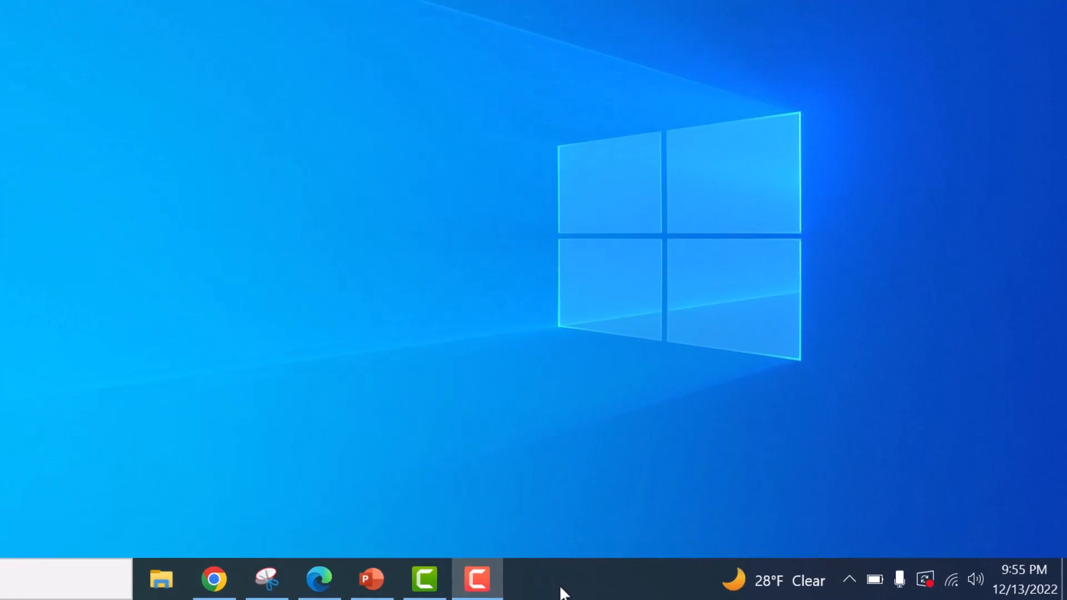
{"action": "right_click", "coordinate": [578, 594]}
{"action": "left_click", "coordinate": [649, 491]}
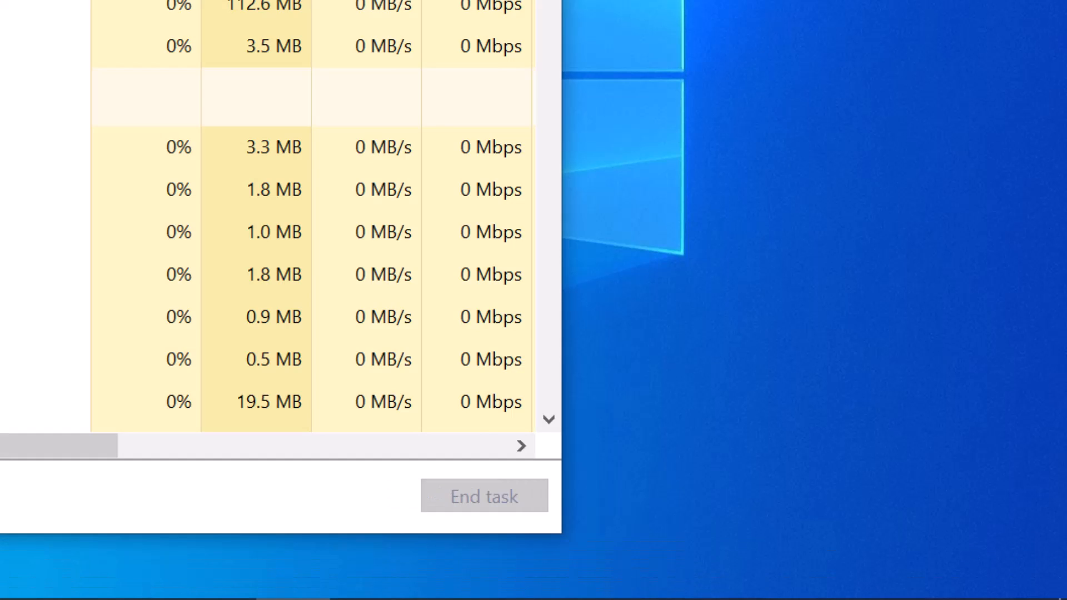
{"action": "left_click", "coordinate": [0, 0]}
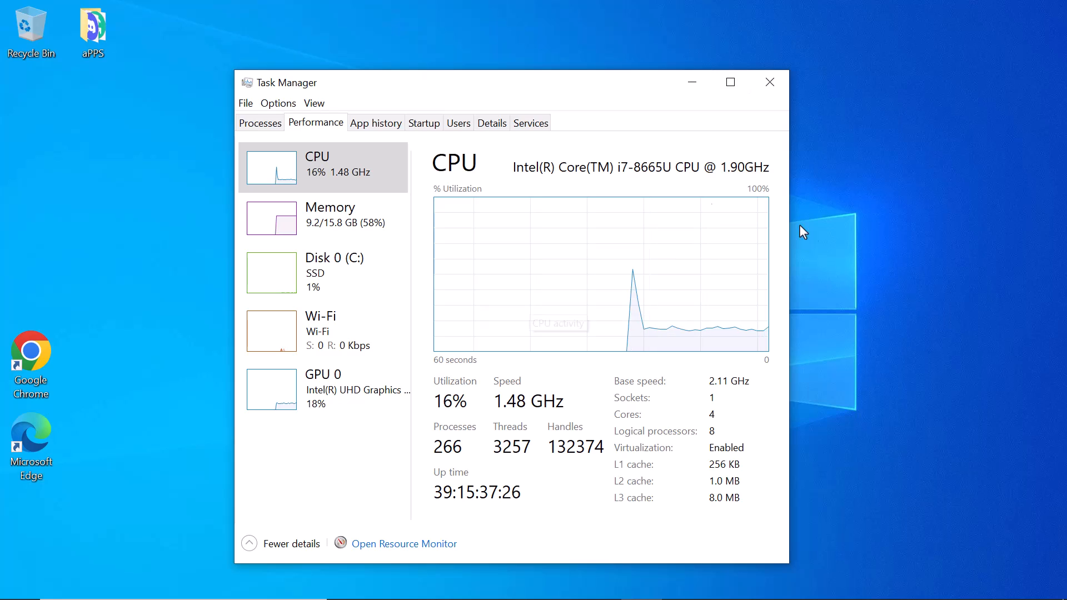
{"action": "left_click", "coordinate": [692, 83]}
- Launch Edge maximized and search Bing for 'virtualbox'
{"action": "double_click", "coordinate": [56, 445]}
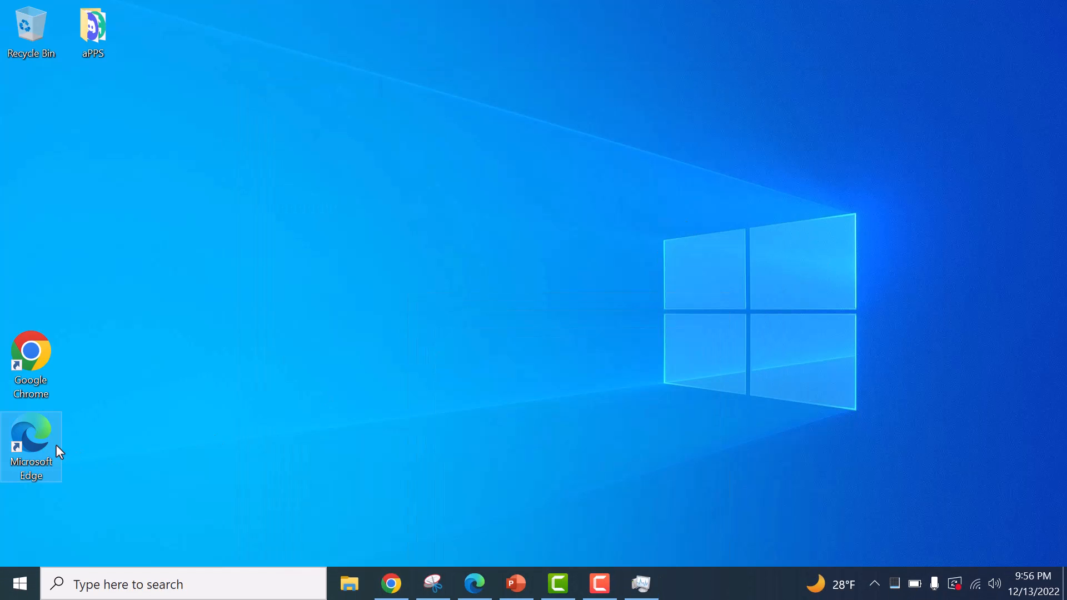
{"action": "left_click", "coordinate": [891, 84]}
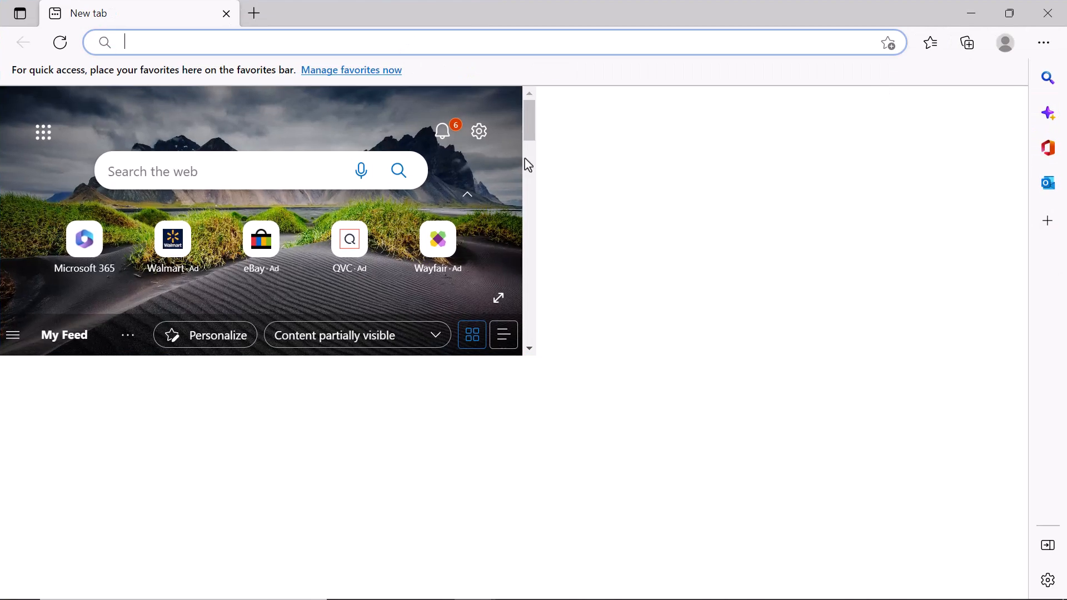
{"action": "left_click", "coordinate": [372, 44]}
{"action": "type", "text": "goo"}
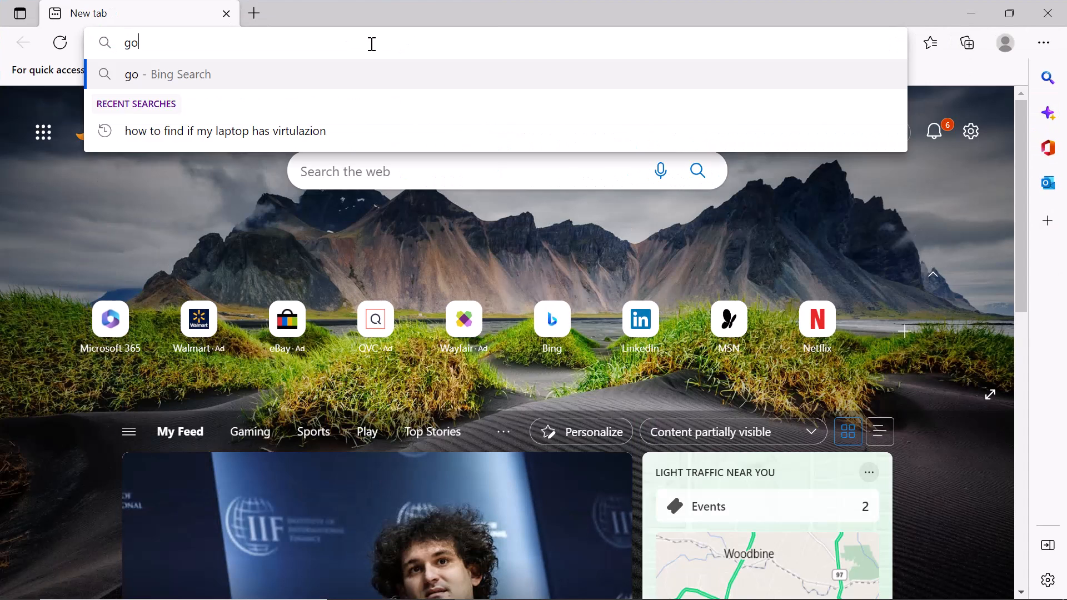
{"action": "key", "text": "BackSpace"}
{"action": "key", "text": "BackSpace"}
{"action": "key", "text": "Escape"}
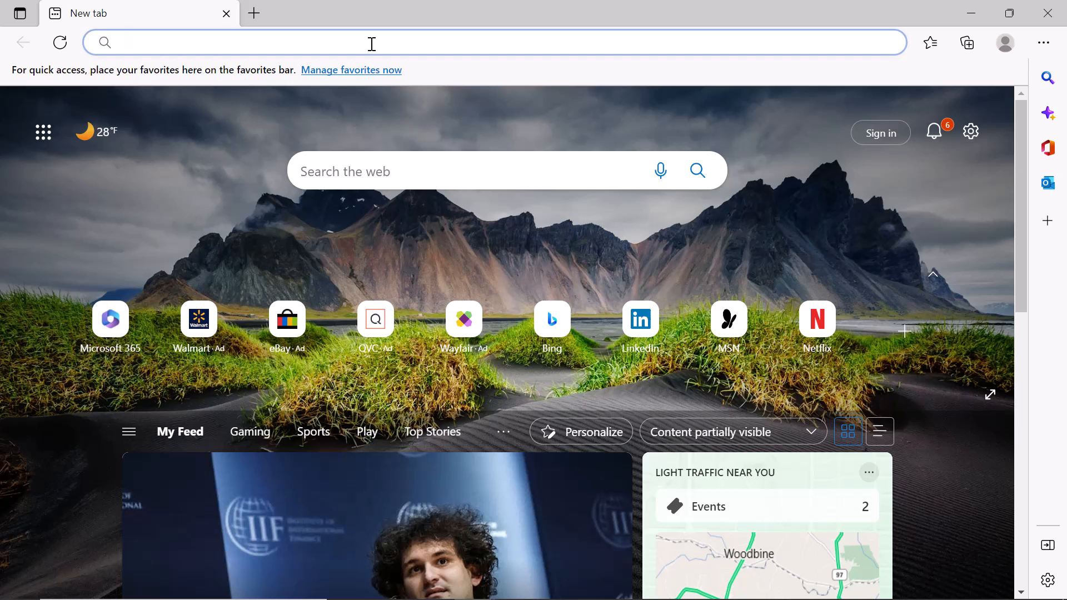
{"action": "type", "text": "virtual"}
{"action": "key", "text": "Return"}
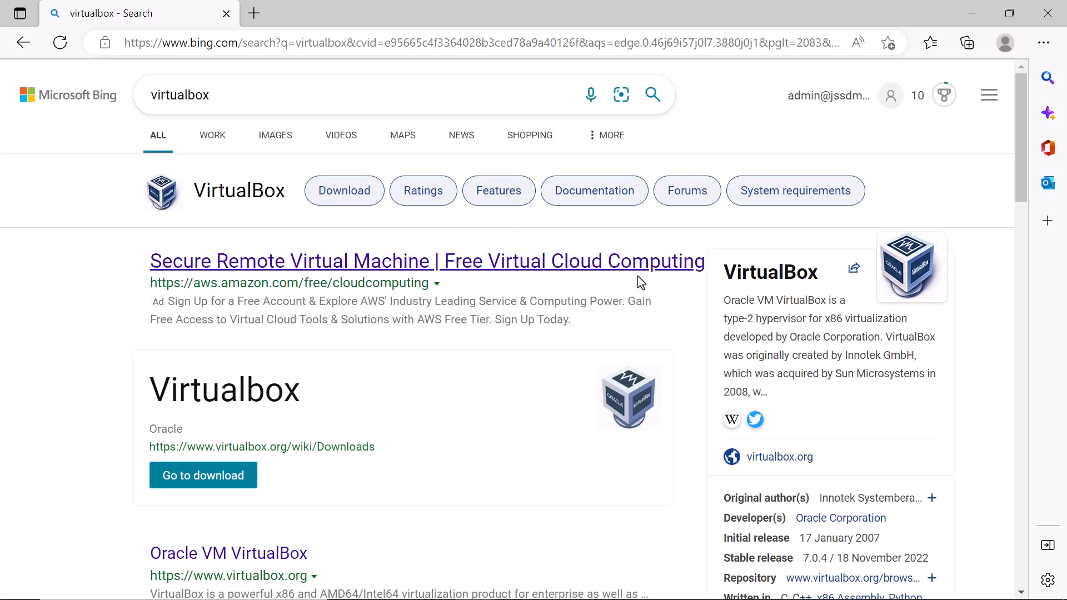
- Go to virtualbox.org Downloads and download the VirtualBox 7.0.4 Windows hosts package
{"action": "left_click", "coordinate": [227, 553]}
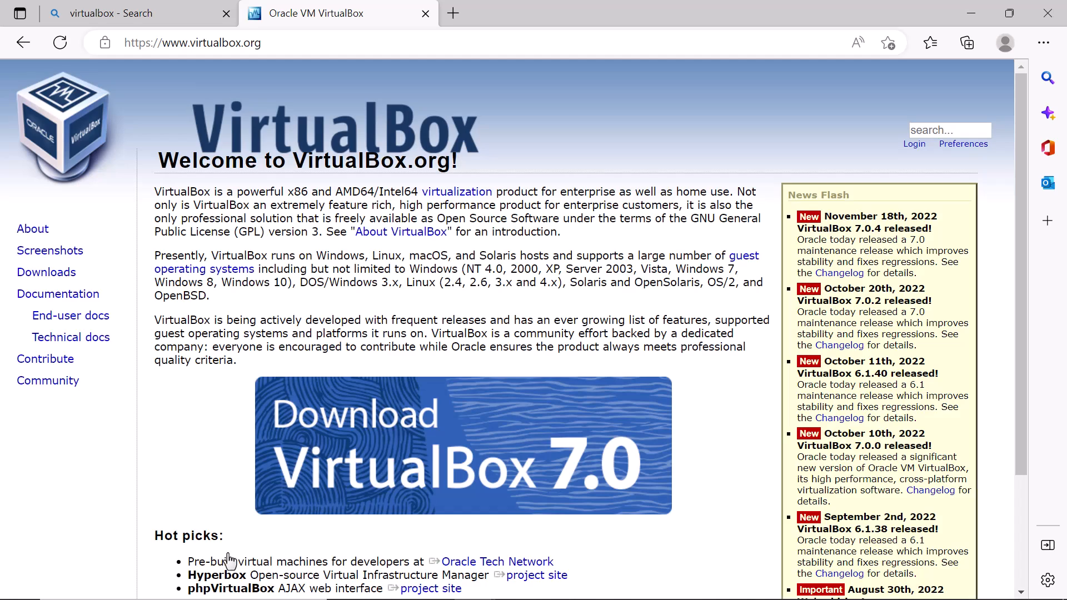
{"action": "left_click", "coordinate": [65, 276]}
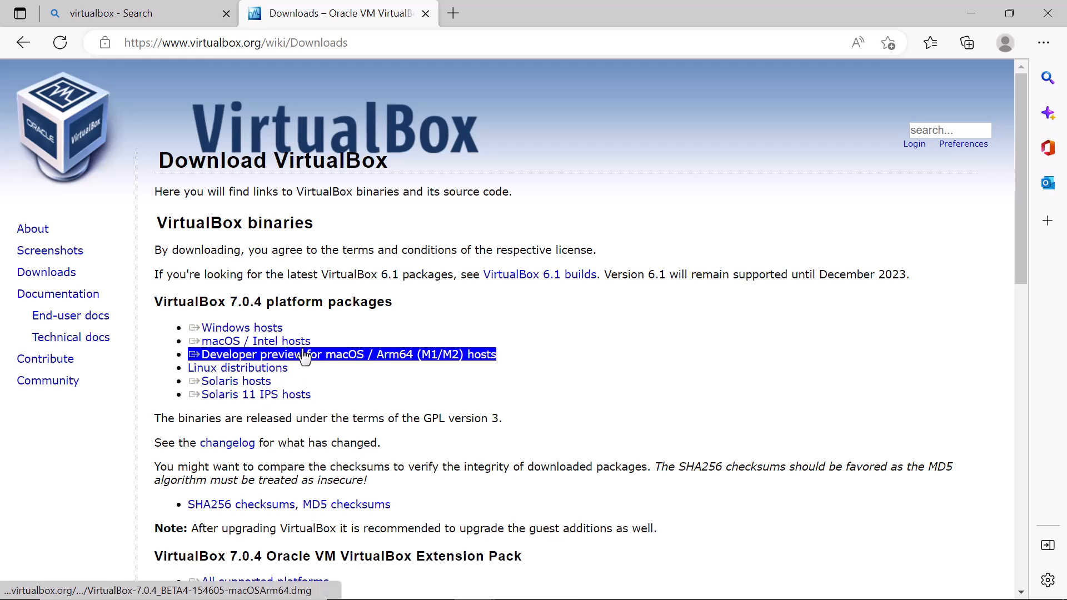
{"action": "left_click", "coordinate": [234, 332]}
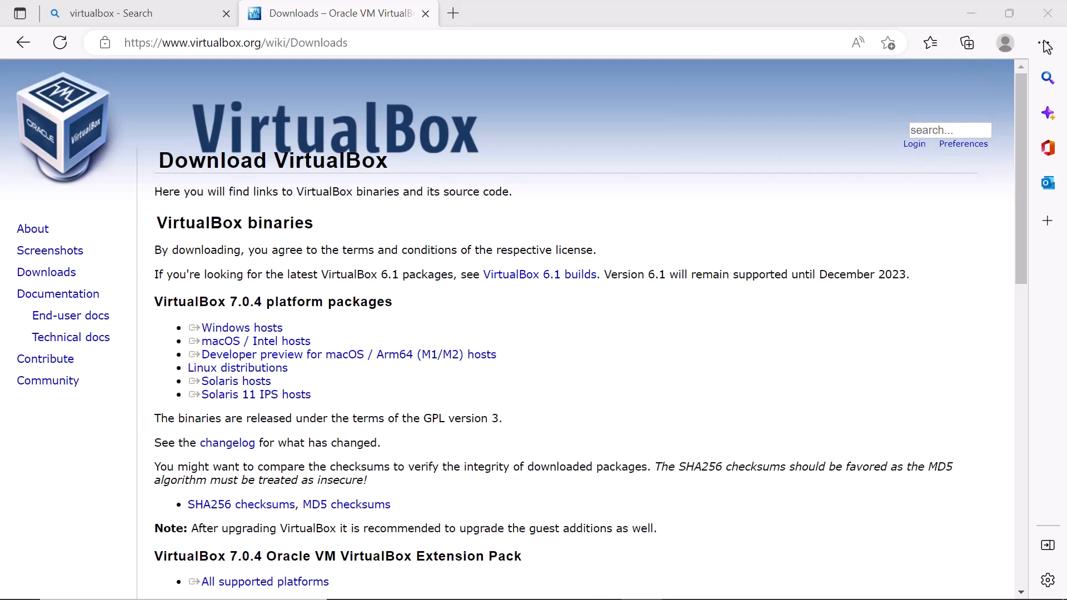
{"action": "left_click", "coordinate": [1045, 44]}
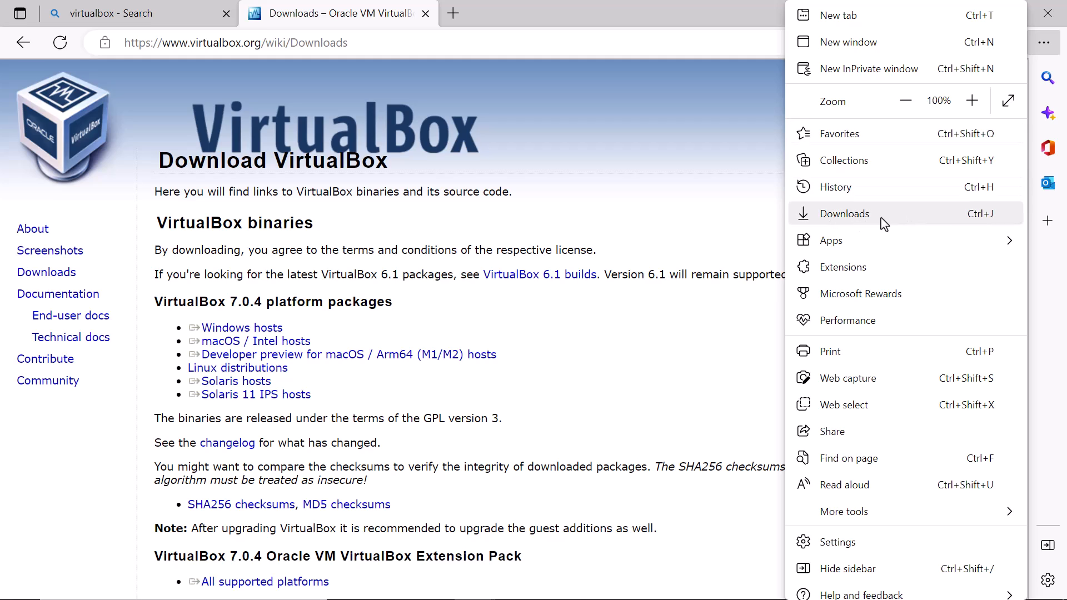
- Run VirtualBox-7.0.4-154605-Win.exe from Edge's downloads list
{"action": "left_click", "coordinate": [847, 221]}
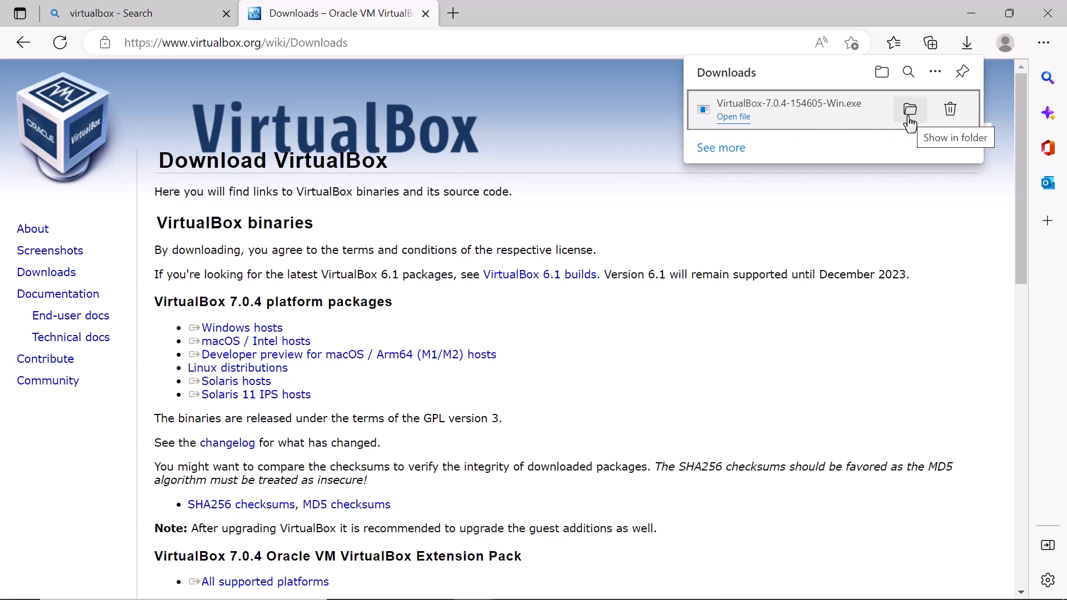
{"action": "left_click", "coordinate": [732, 119]}
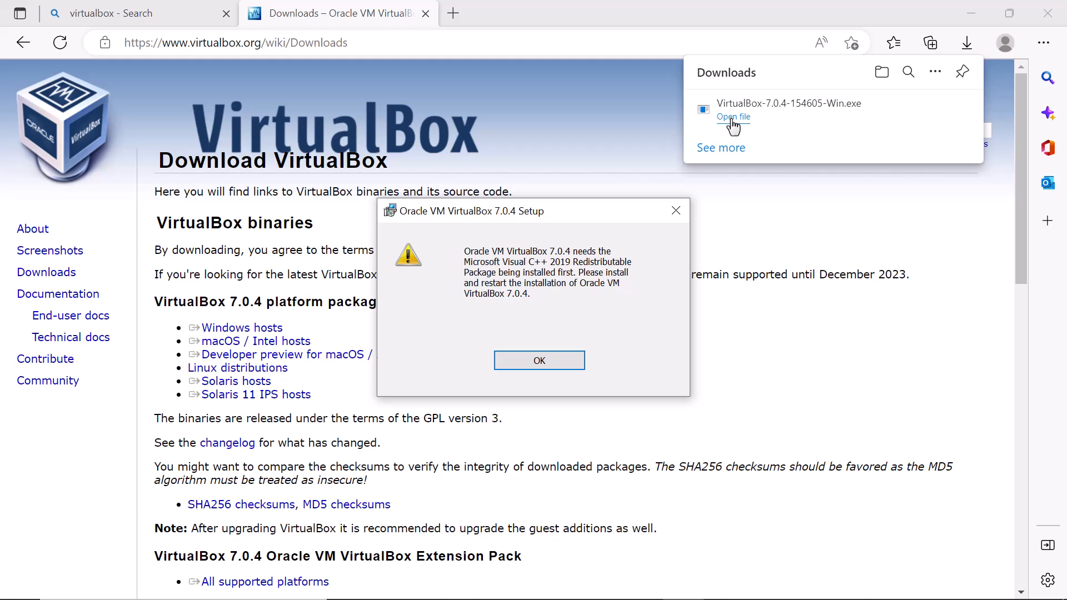
- Dismiss the Visual C++ warning, failed setup wizard and error, then rerun the VirtualBox installer
{"action": "left_click", "coordinate": [550, 363]}
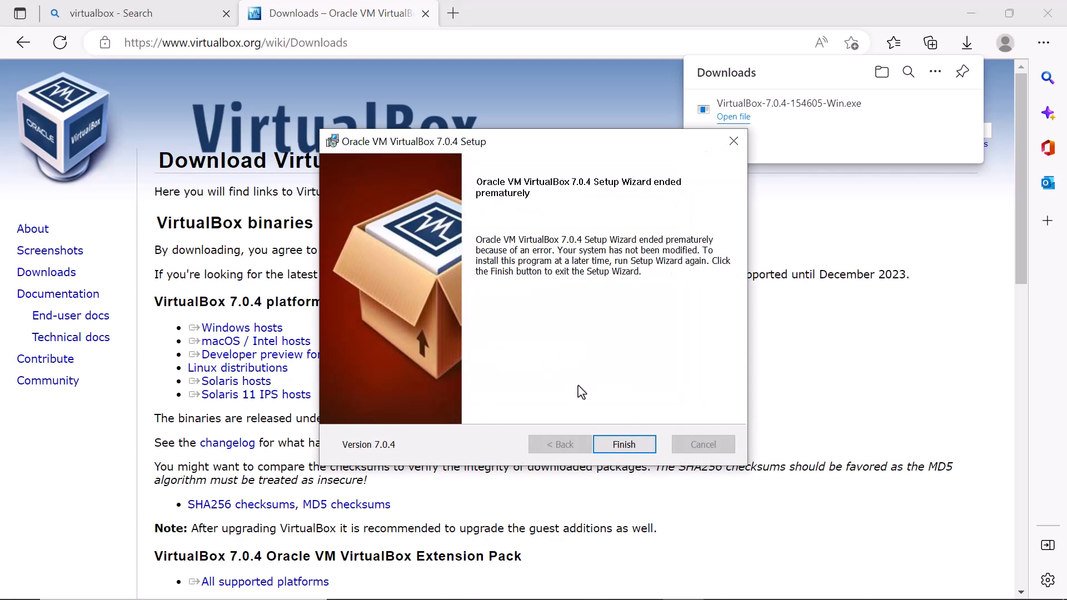
{"action": "left_click", "coordinate": [632, 448]}
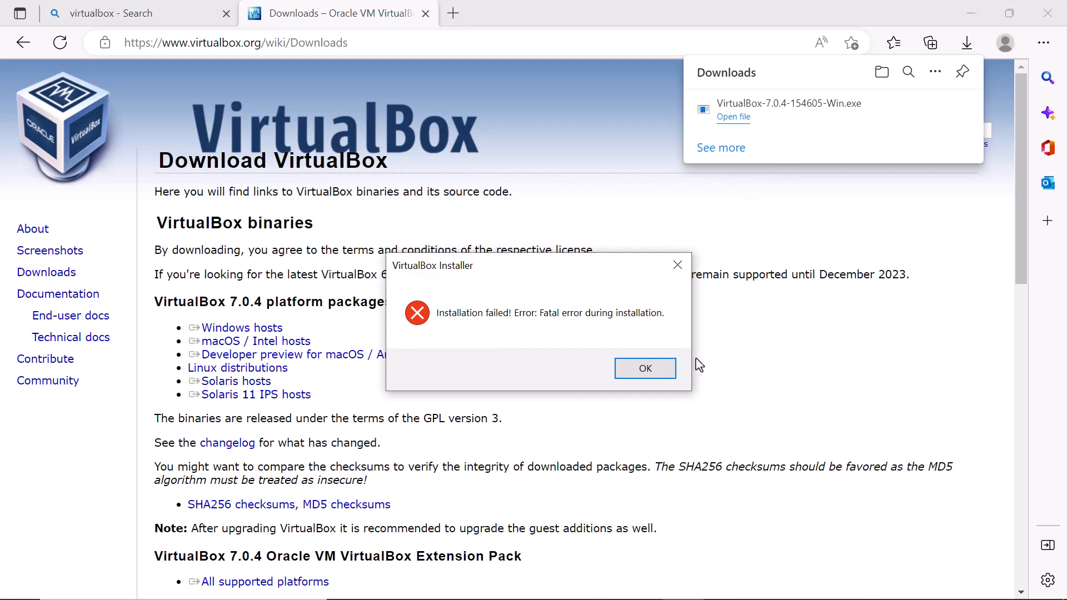
{"action": "left_click", "coordinate": [662, 371]}
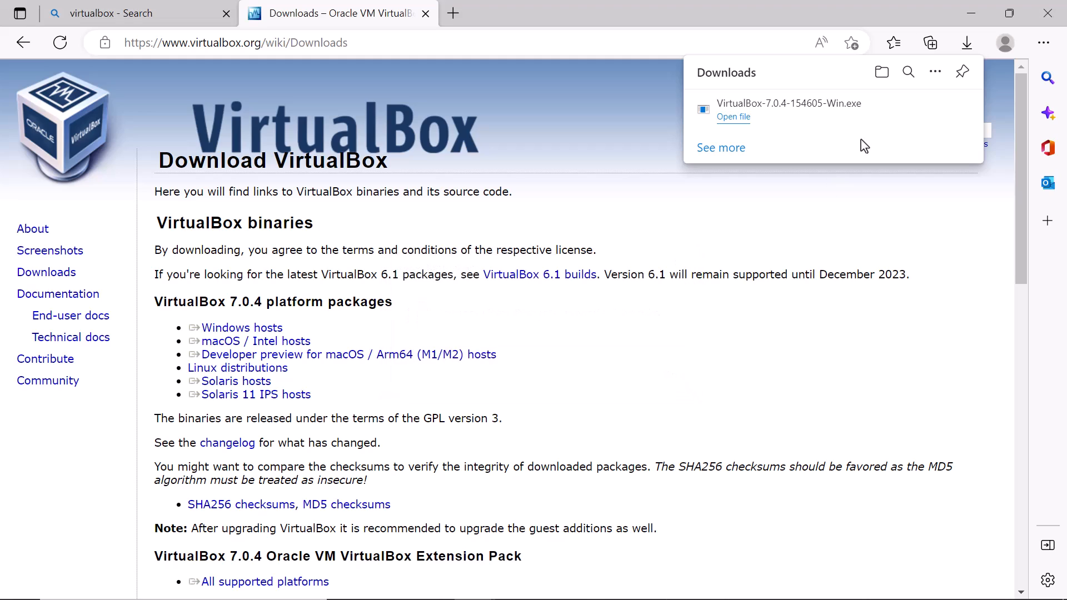
{"action": "left_click", "coordinate": [740, 121]}
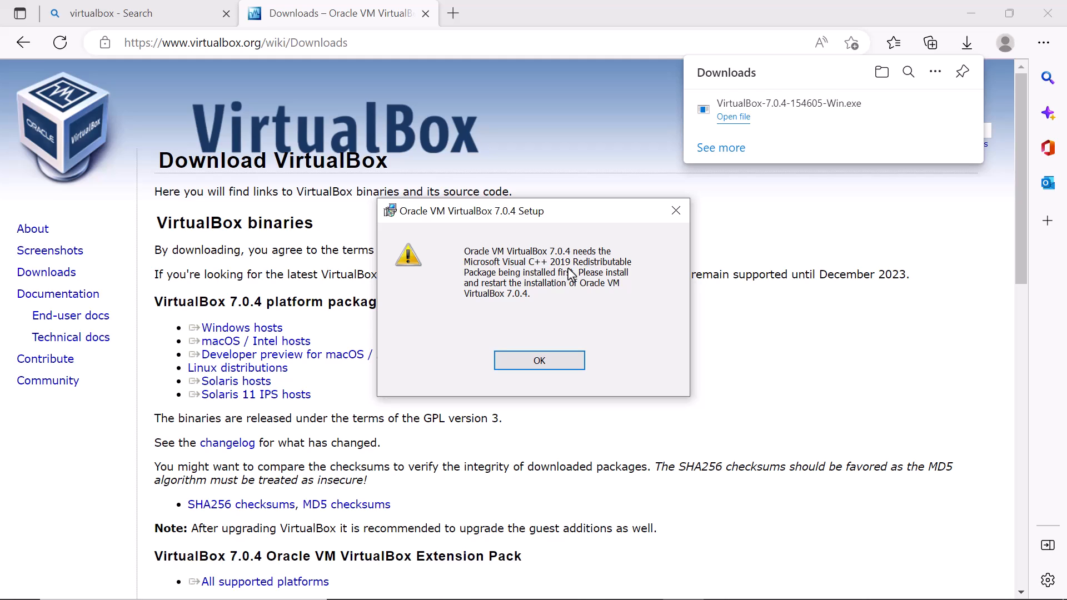
{"action": "left_click", "coordinate": [453, 13]}
- Load google.com in the new tab
{"action": "left_click", "coordinate": [429, 48]}
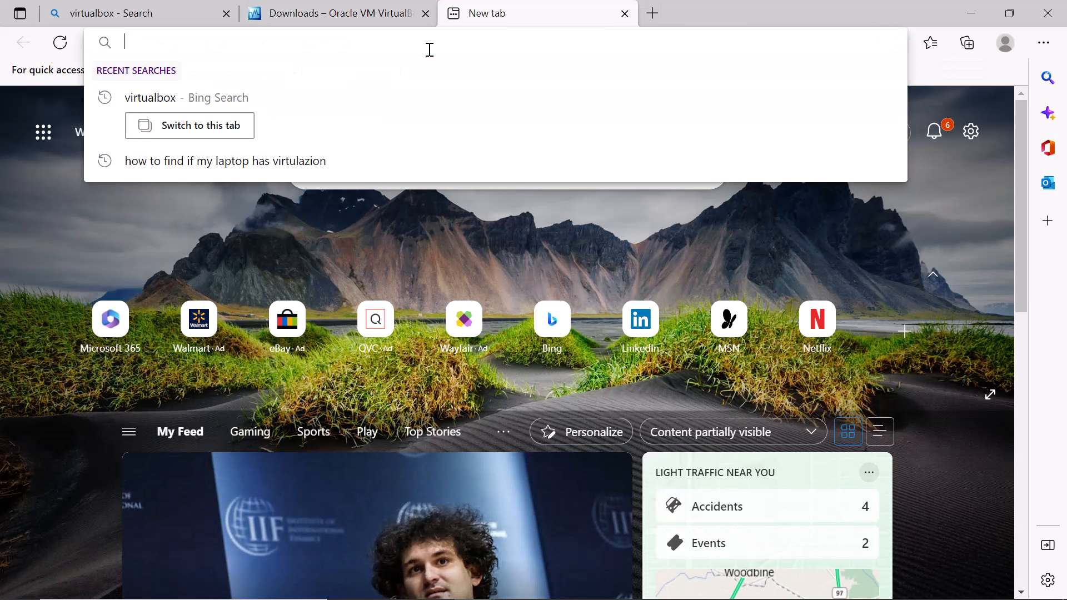
{"action": "type", "text": "google.com"}
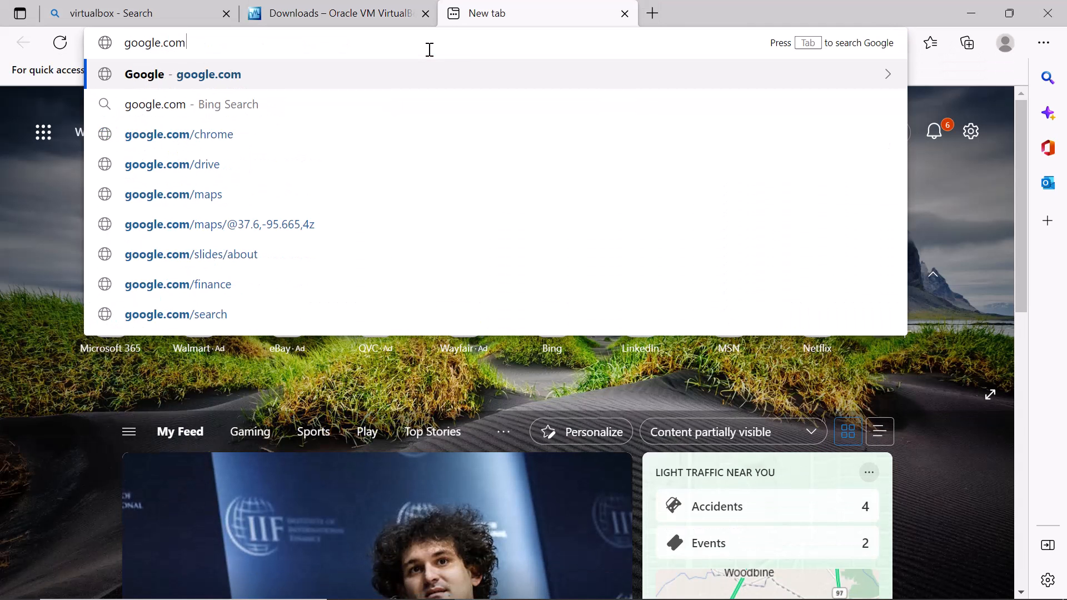
{"action": "key", "text": "Return"}
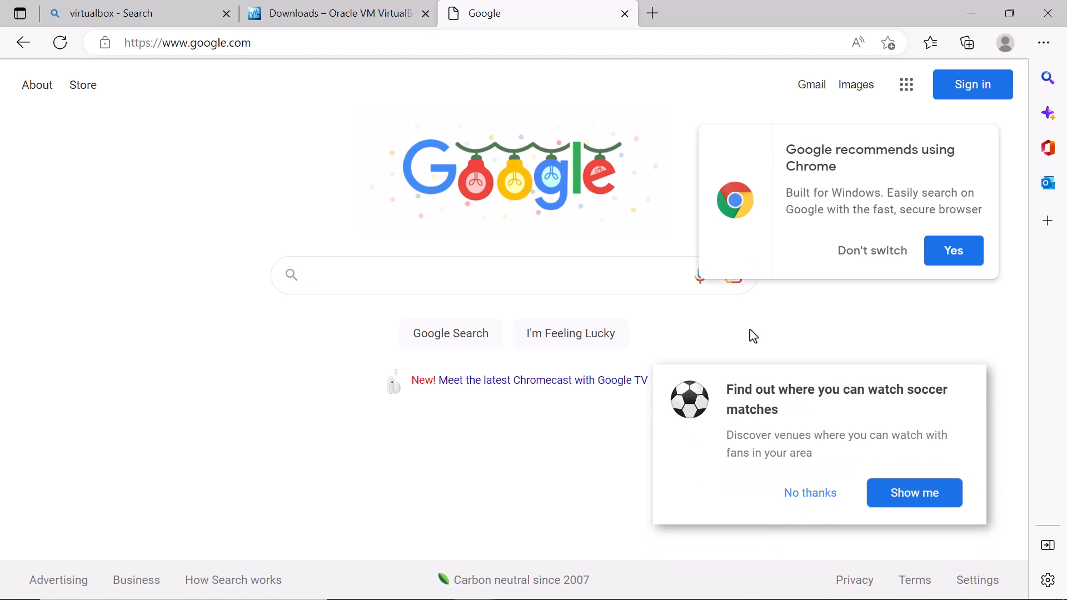
{"action": "mouse_move", "coordinate": [409, 599]}
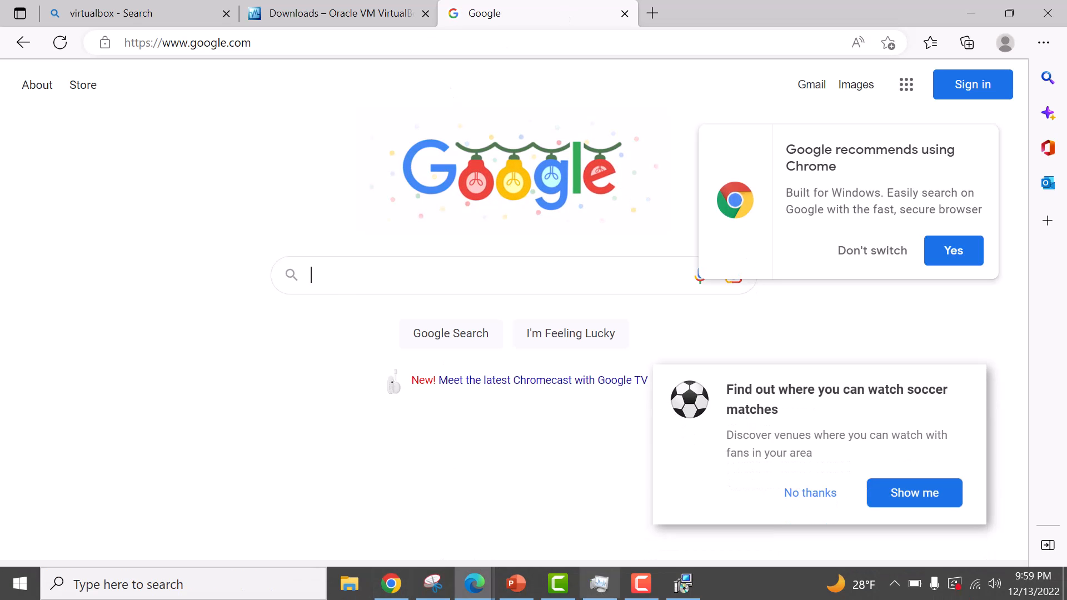
{"action": "left_click", "coordinate": [684, 588]}
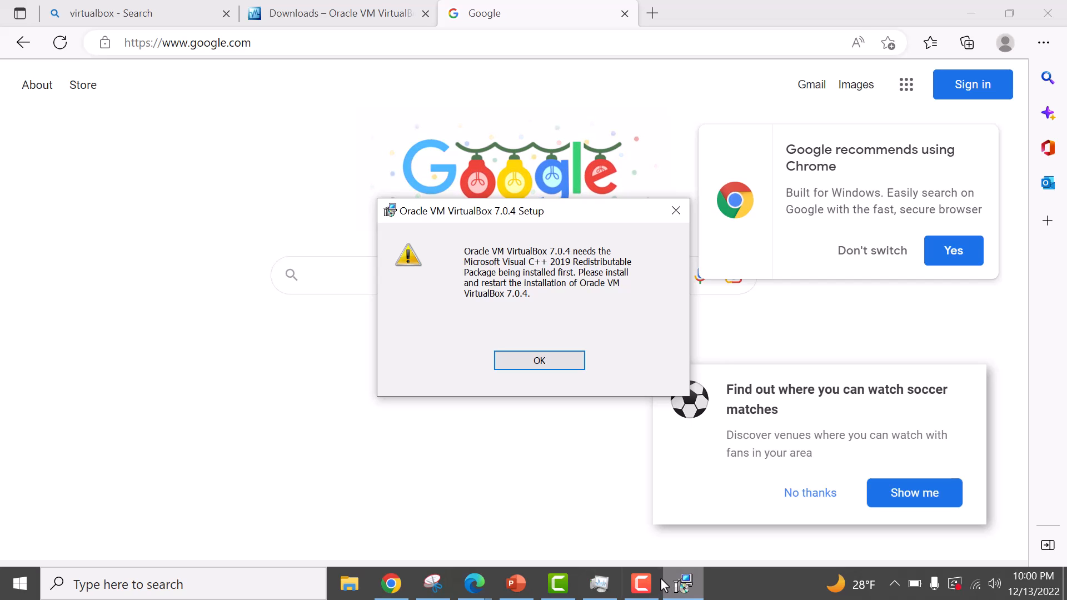
- Search Google for 'microsoft c++ 2019 redistributable'
{"action": "left_click", "coordinate": [324, 273]}
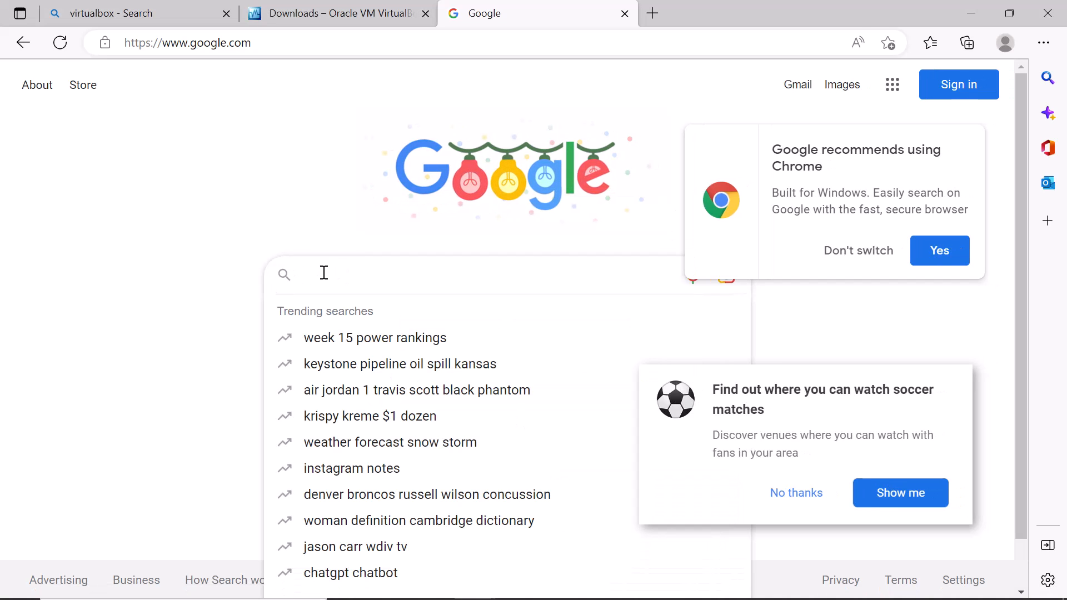
{"action": "type", "text": "microsoft"}
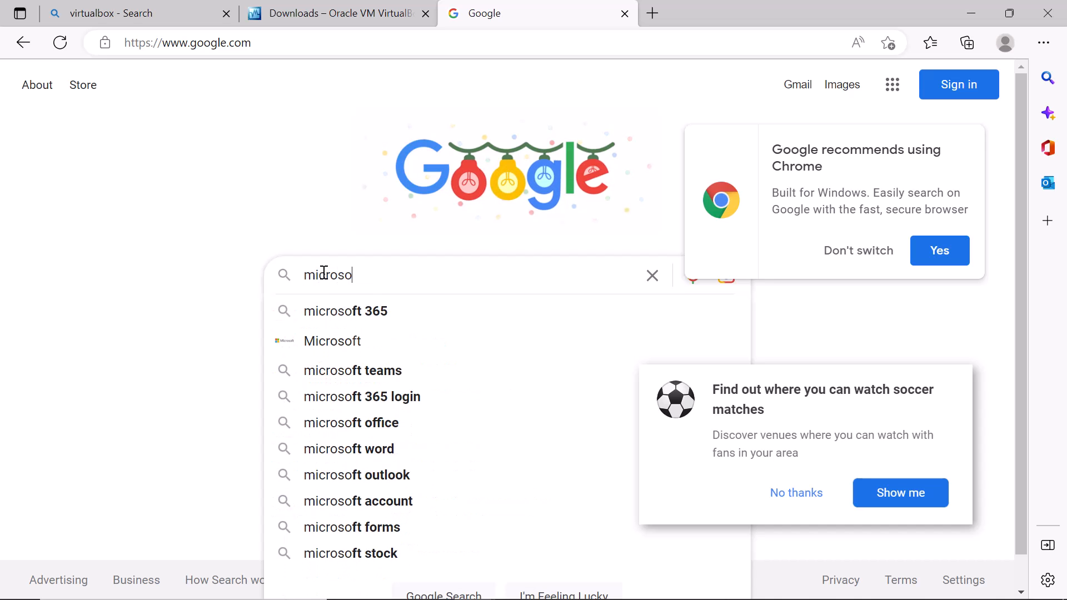
{"action": "key", "text": "Return"}
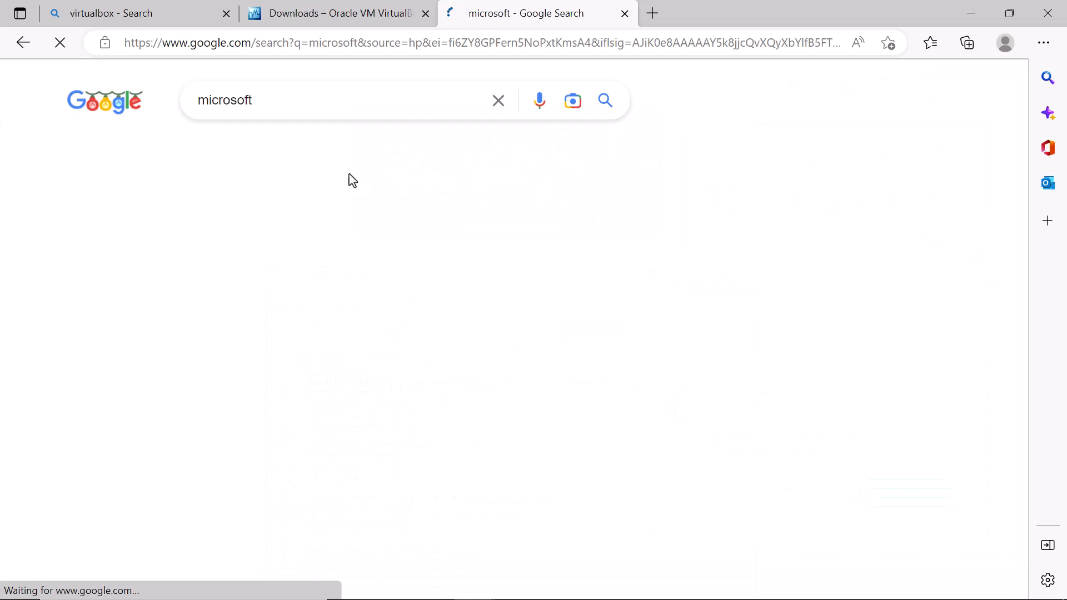
{"action": "left_click", "coordinate": [365, 106]}
{"action": "type", "text": "c"}
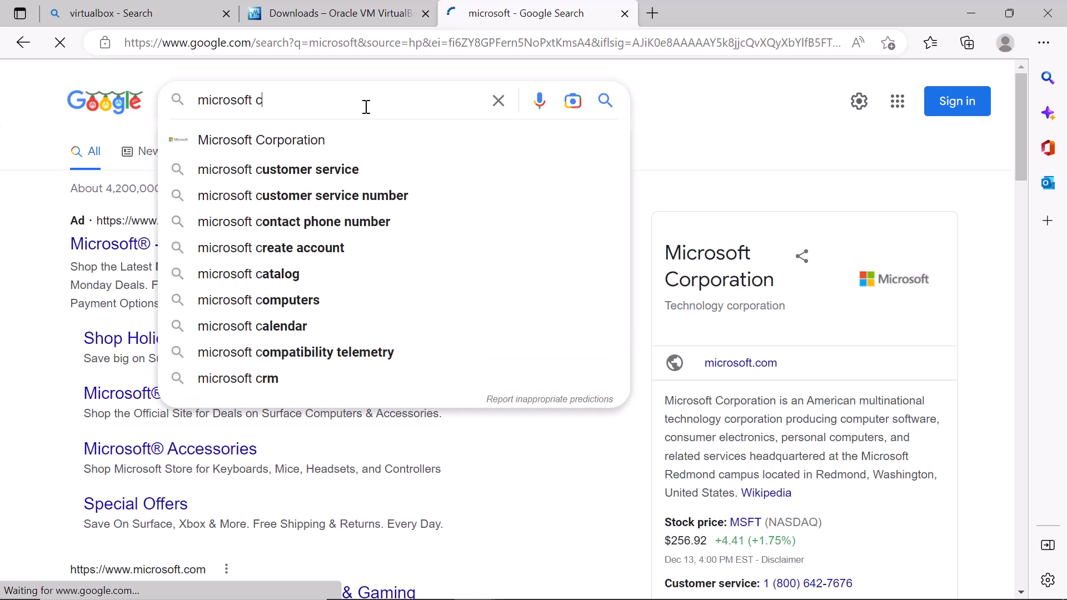
{"action": "type", "text": "++ "}
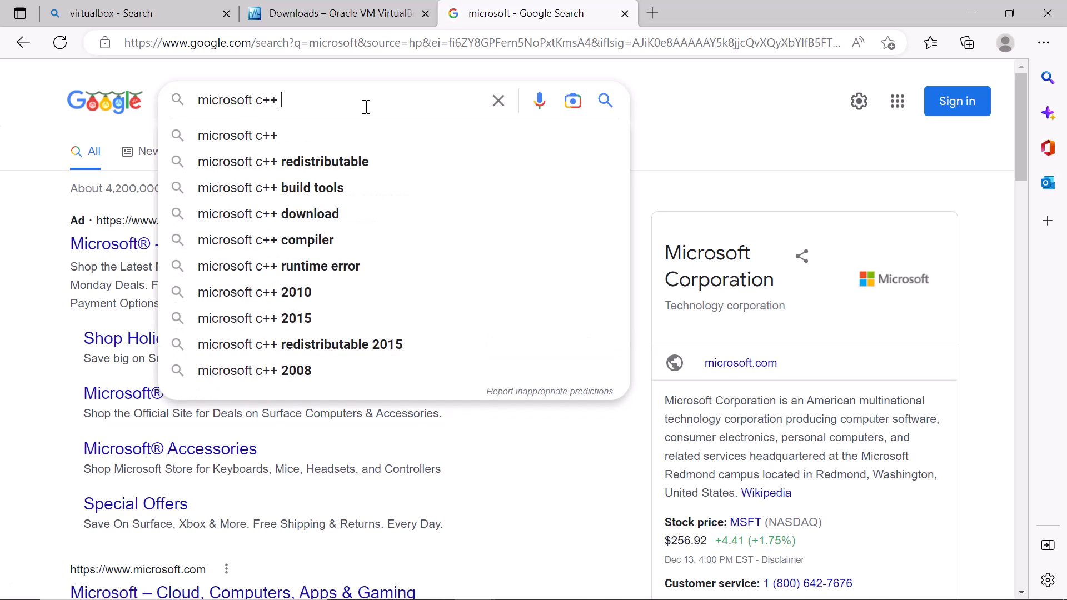
{"action": "type", "text": "2019"}
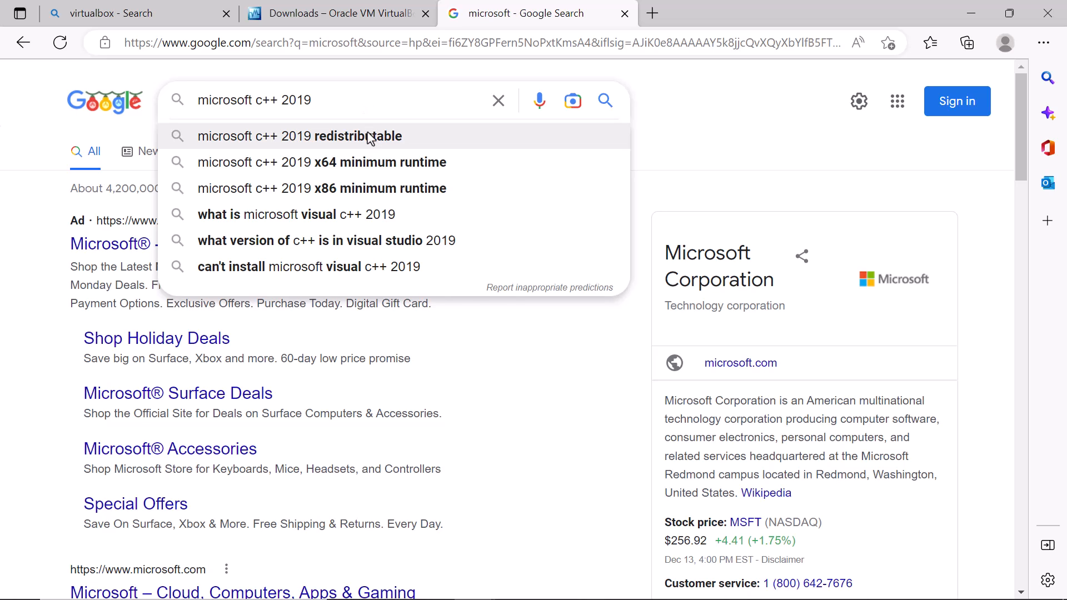
{"action": "left_click", "coordinate": [441, 135]}
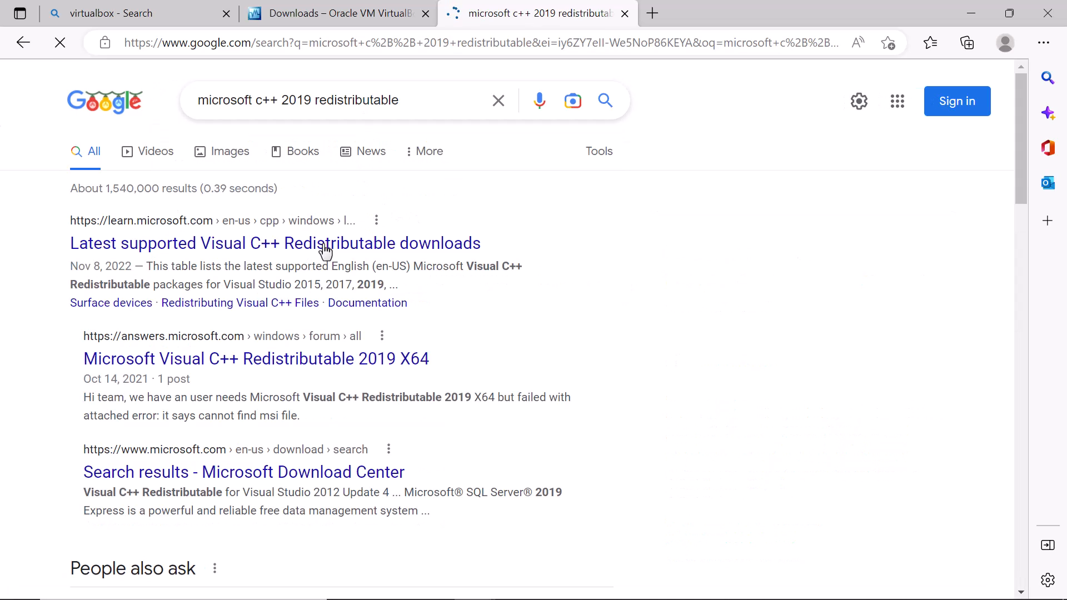
- Download VC_redist.x64.exe from Microsoft Learn's Visual C++ Redistributable page and run it
{"action": "left_click", "coordinate": [359, 253]}
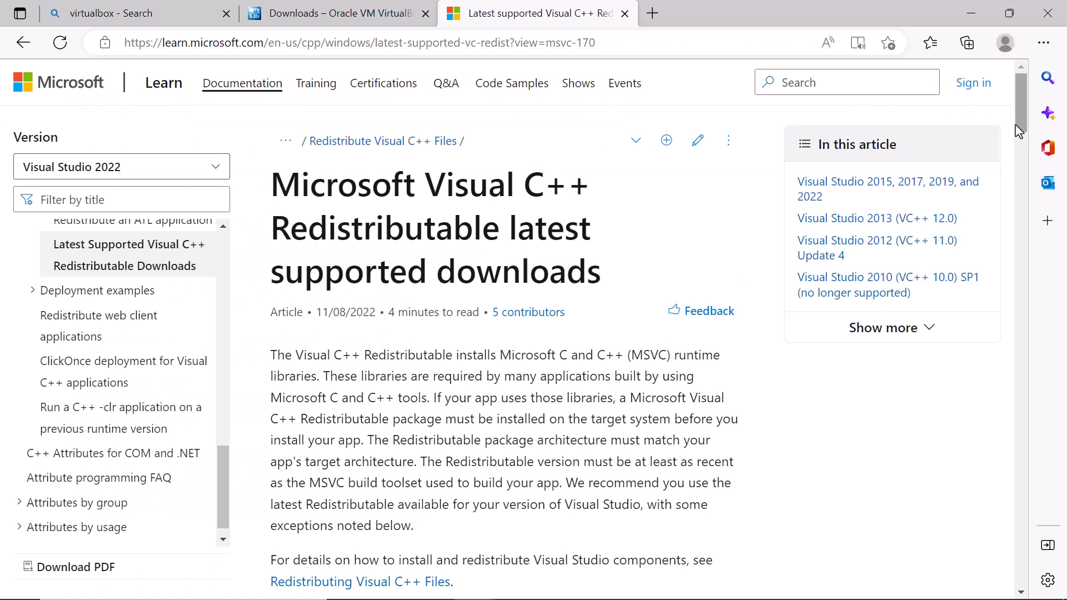
{"action": "left_click_drag", "start_coordinate": [1027, 128], "coordinate": [1027, 197]}
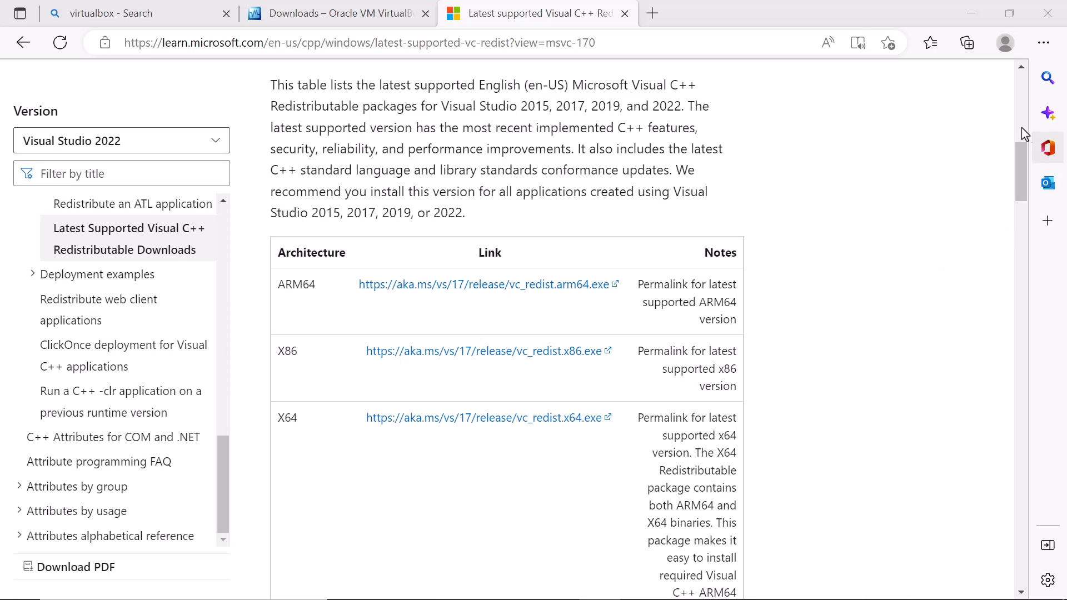
{"action": "left_click_drag", "start_coordinate": [1021, 149], "coordinate": [1022, 169]}
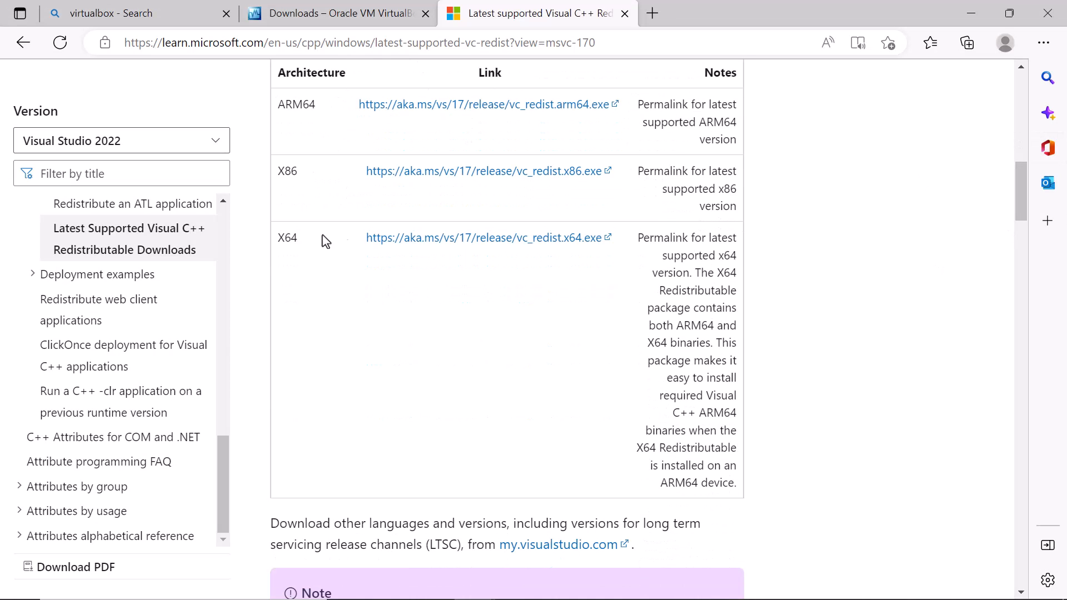
{"action": "left_click_drag", "start_coordinate": [308, 175], "coordinate": [268, 172]}
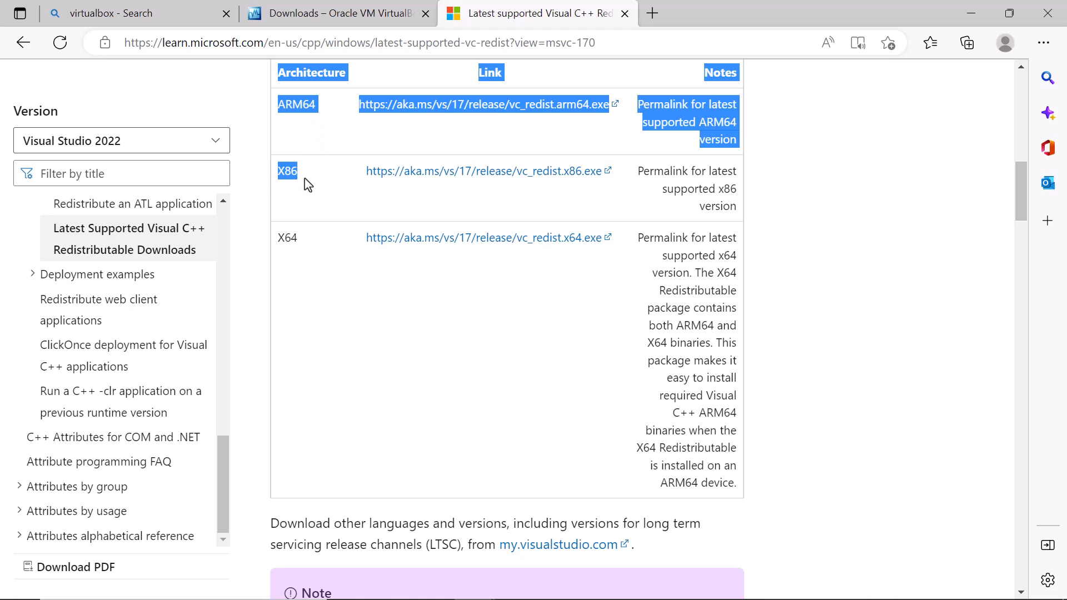
{"action": "left_click", "coordinate": [328, 185]}
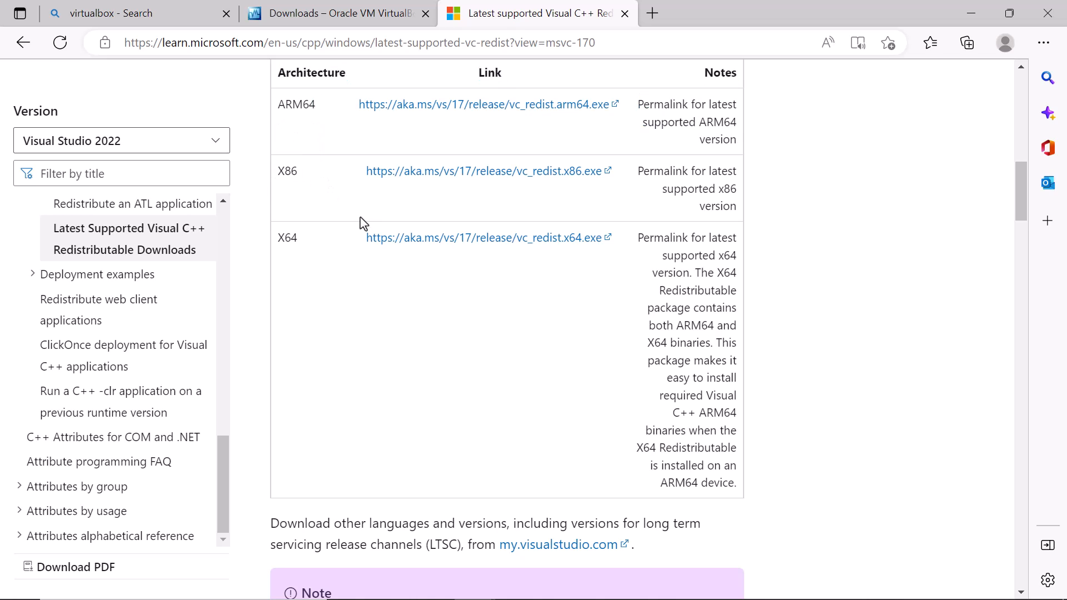
{"action": "left_click", "coordinate": [434, 244]}
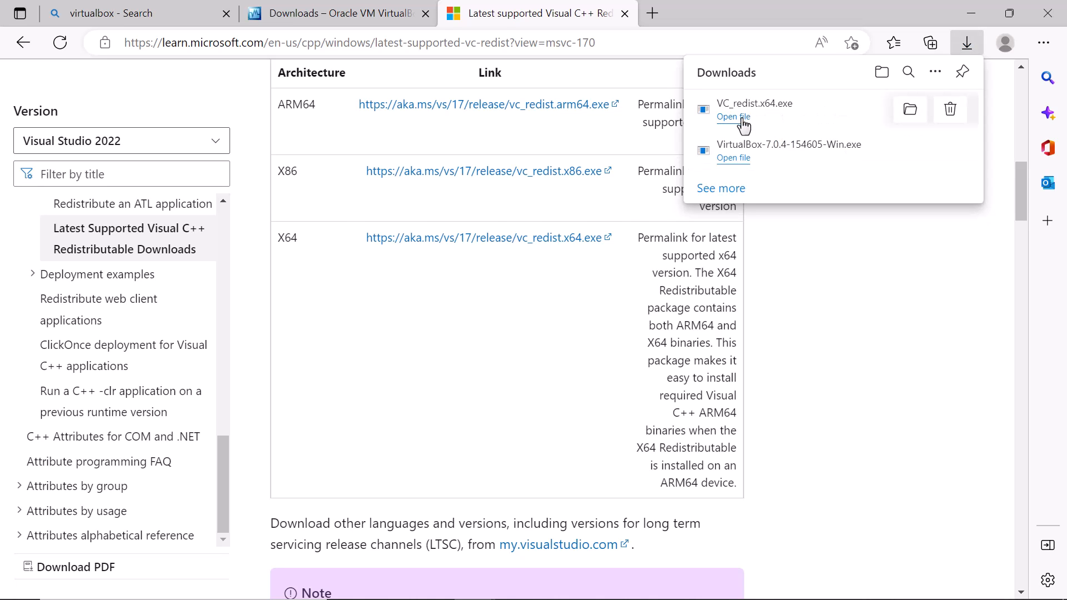
{"action": "left_click", "coordinate": [742, 119]}
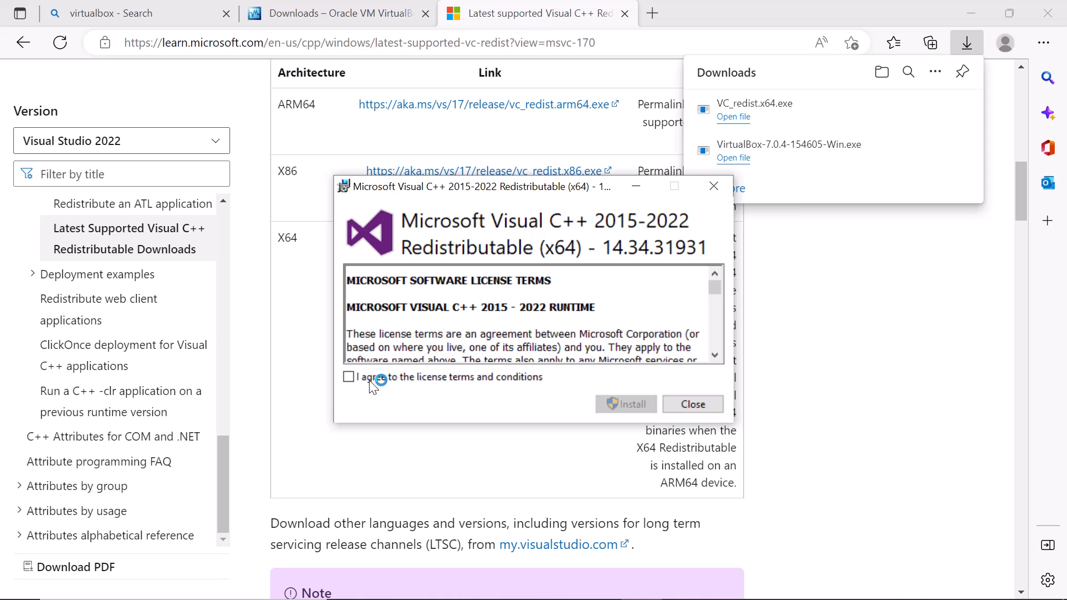
- Accept the license, install Visual C++ 2015-2022 Redistributable (x64), and close setup
{"action": "left_click", "coordinate": [350, 377]}
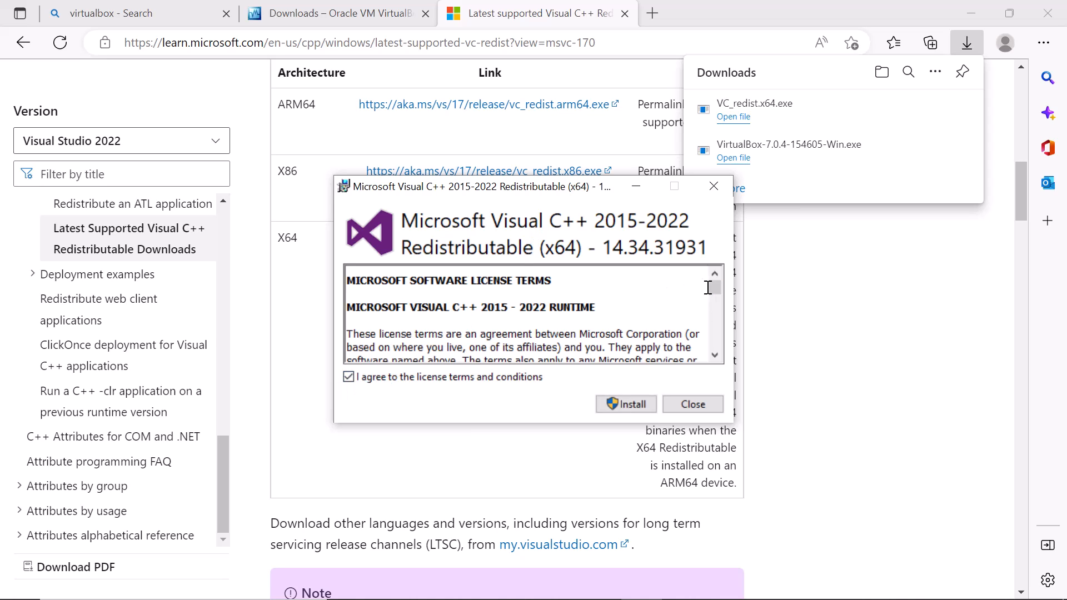
{"action": "scroll", "coordinate": [708, 287], "scroll_direction": "down", "scroll_amount": 15}
{"action": "left_click", "coordinate": [634, 405]}
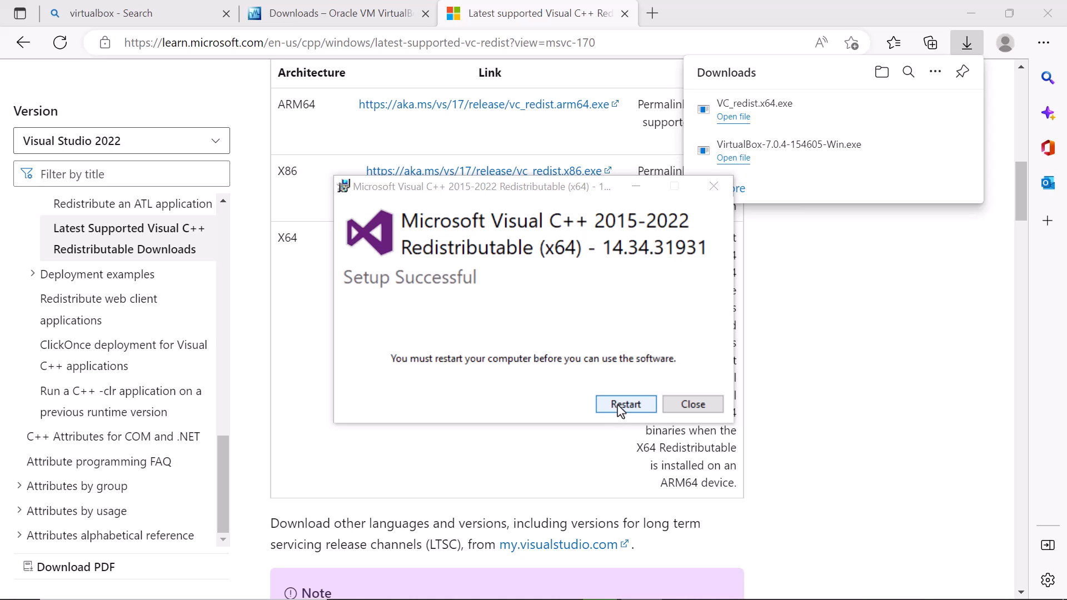
{"action": "left_click", "coordinate": [621, 405]}
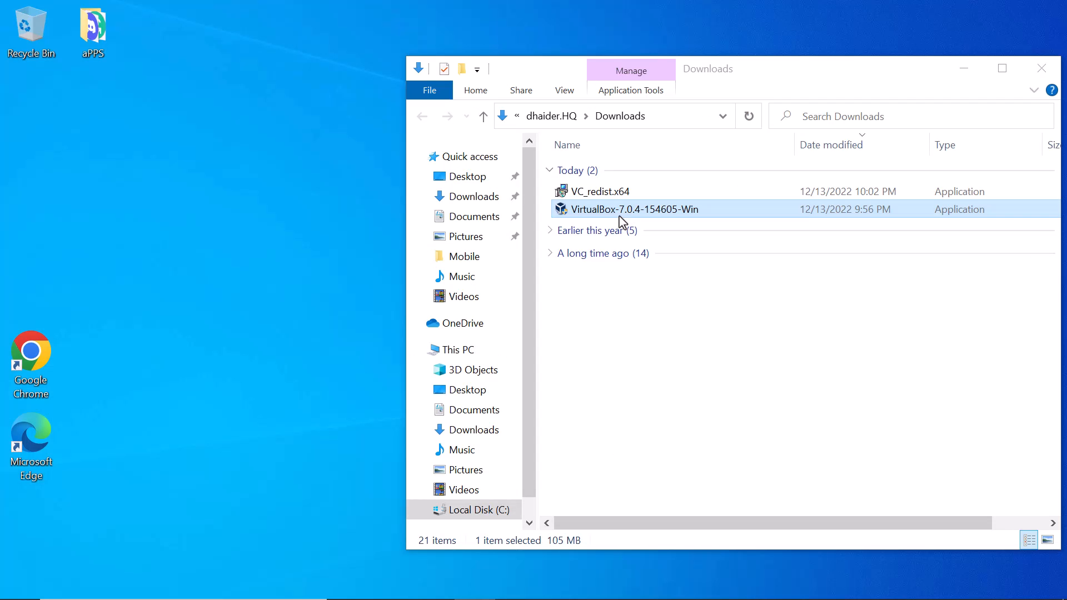
- Install VirtualBox 7.0.4 from Downloads with default features, accepting network and Python warnings
{"action": "left_click", "coordinate": [593, 214]}
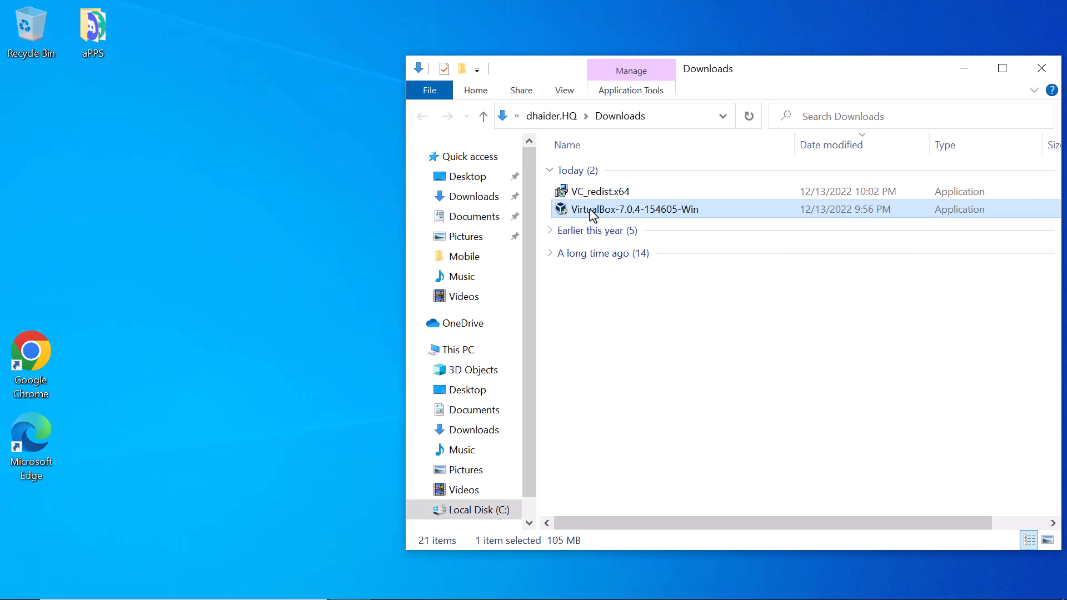
{"action": "double_click", "coordinate": [592, 214]}
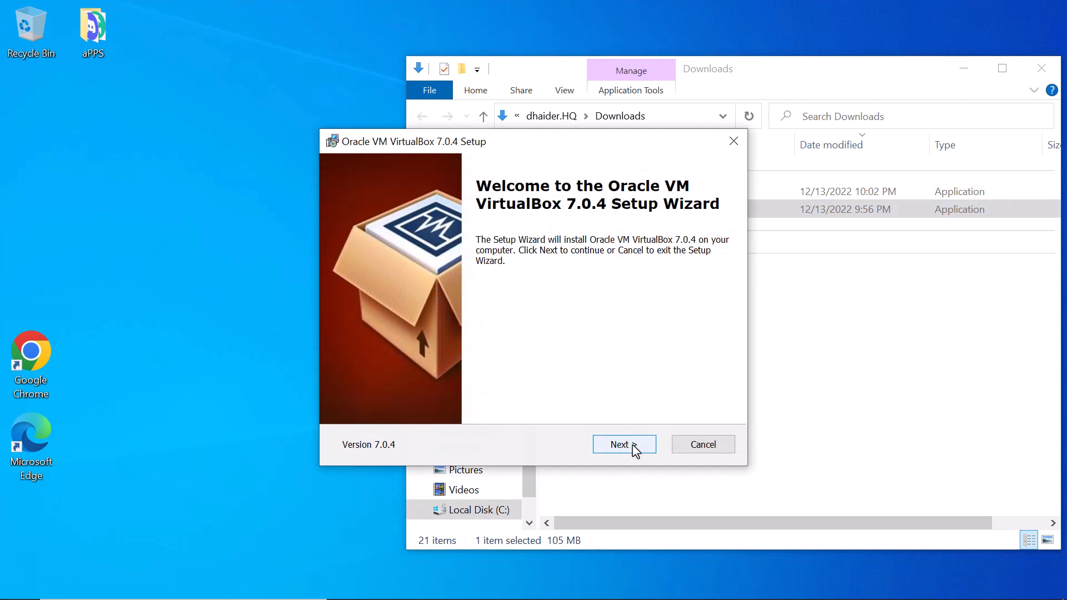
{"action": "left_click", "coordinate": [636, 450]}
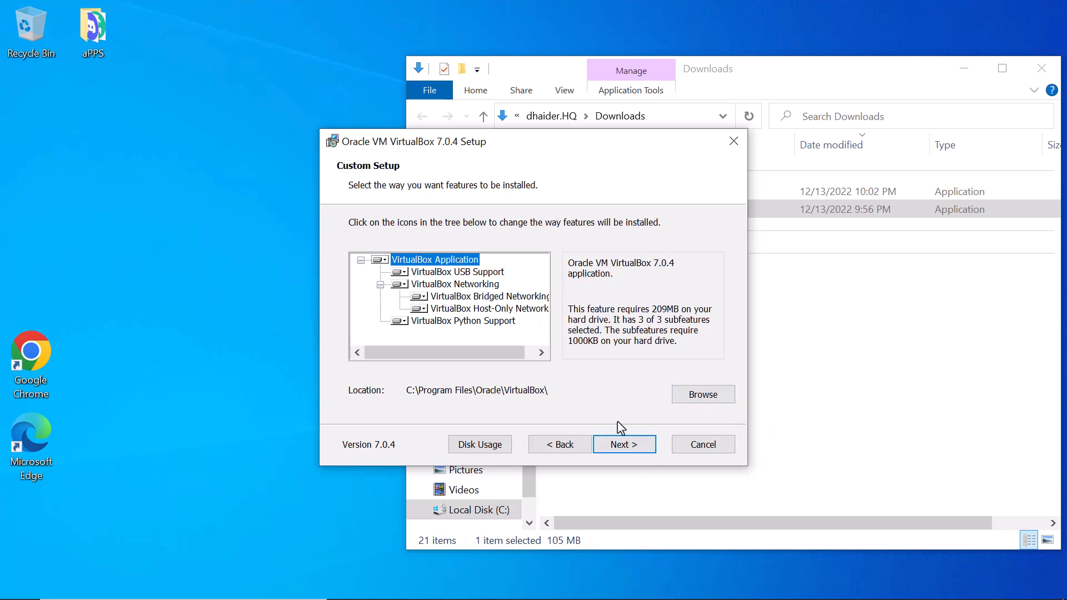
{"action": "left_click", "coordinate": [635, 445]}
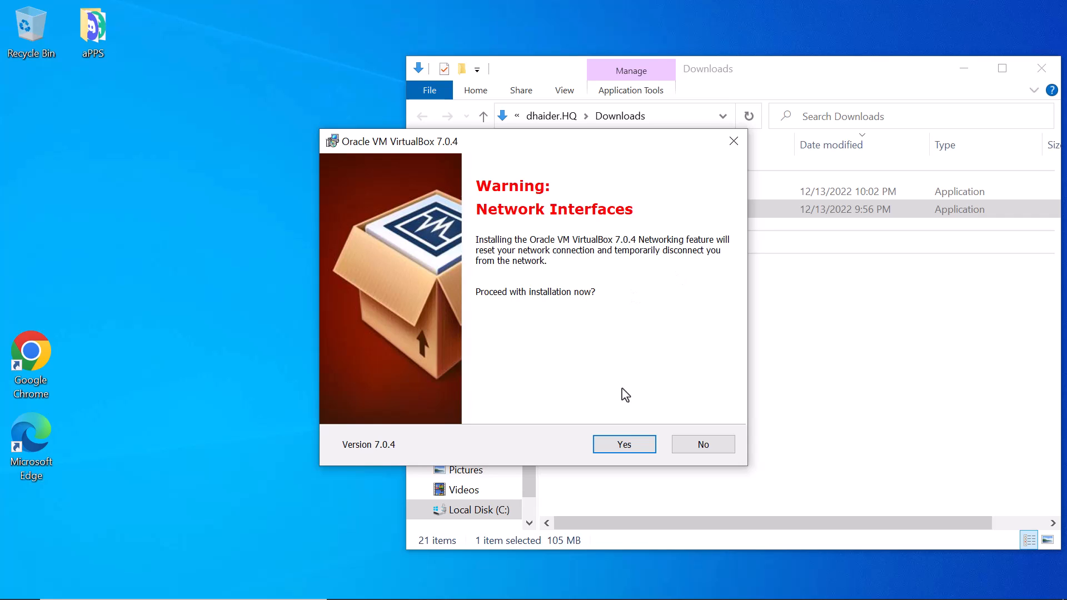
{"action": "left_click", "coordinate": [625, 446]}
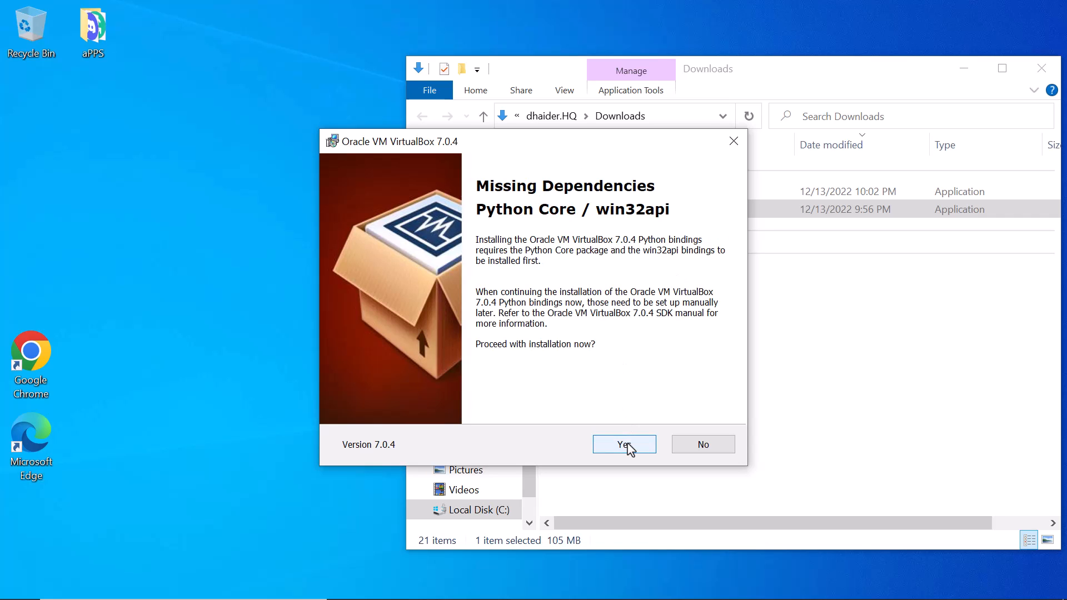
{"action": "left_click", "coordinate": [627, 445]}
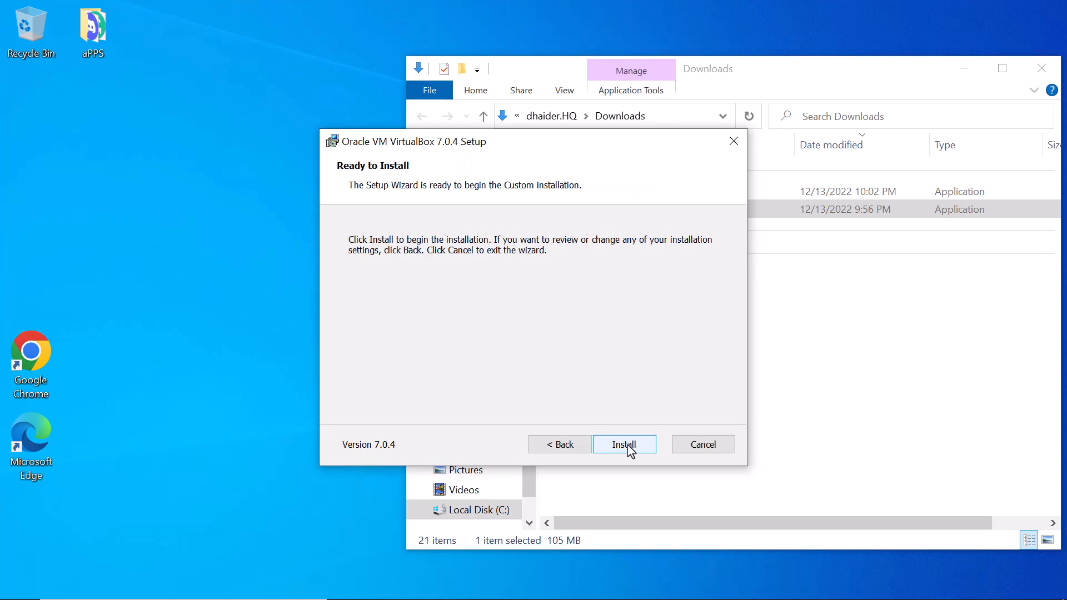
{"action": "left_click", "coordinate": [625, 445]}
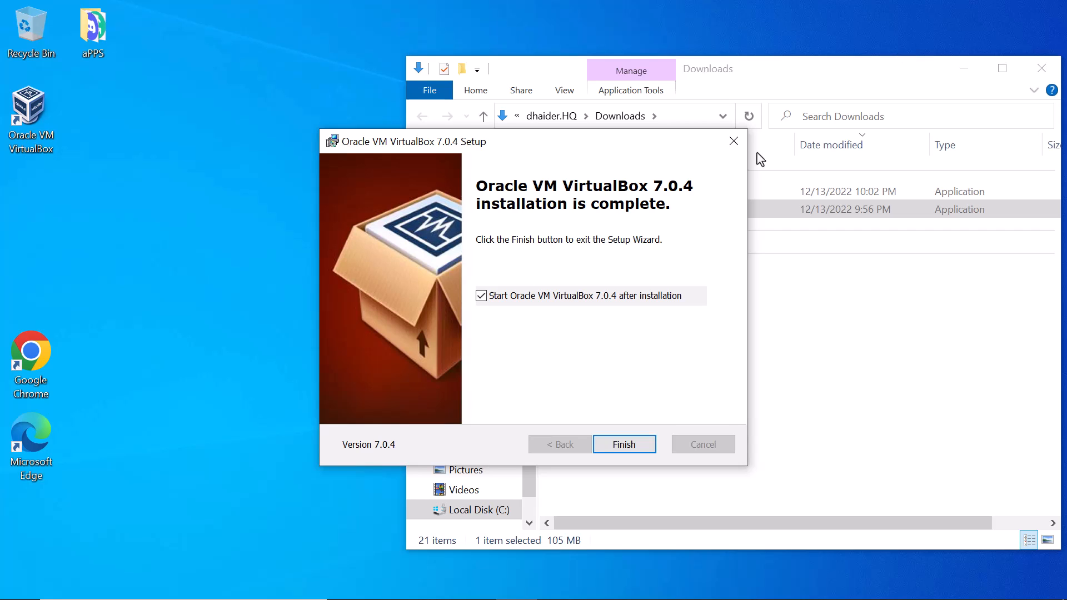
{"action": "left_click", "coordinate": [626, 443]}
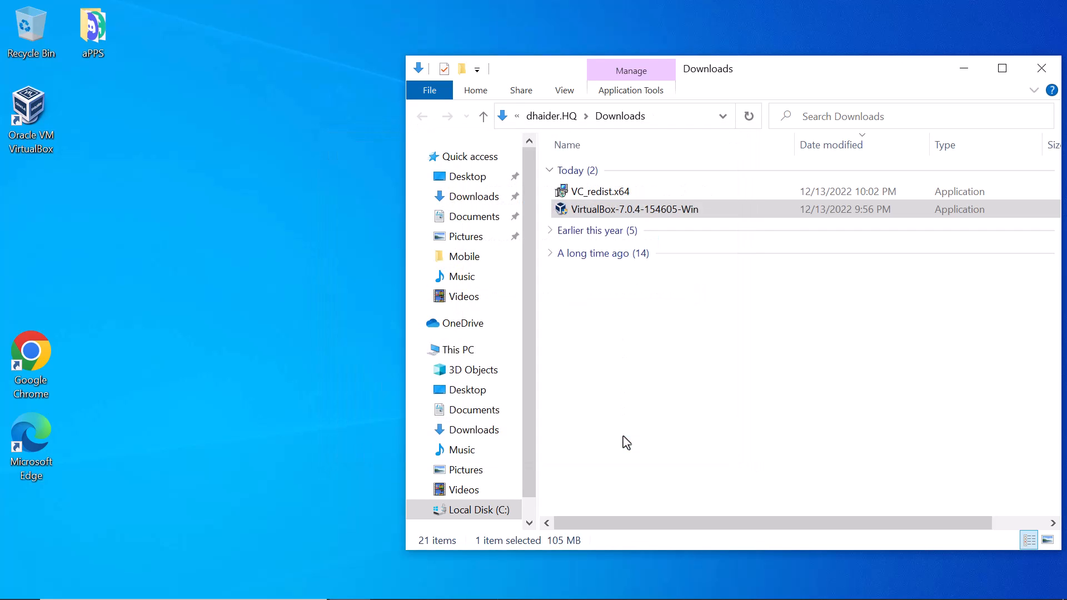
- Minimize File Explorer, maximize the empty VirtualBox Manager, then minimize it to the taskbar
{"action": "left_click", "coordinate": [965, 68]}
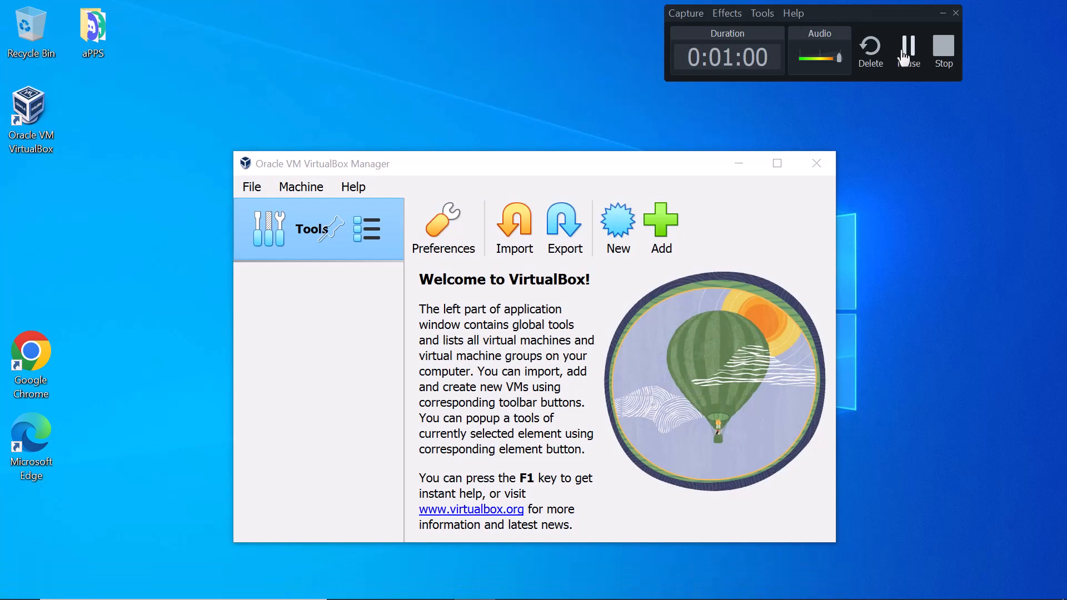
{"action": "left_click", "coordinate": [903, 59]}
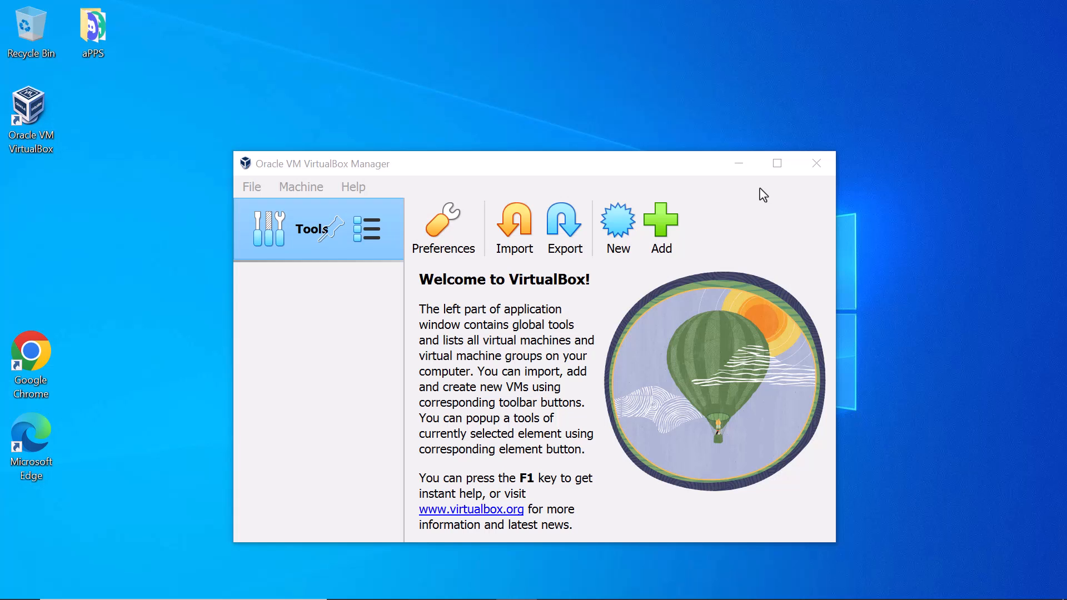
{"action": "left_click", "coordinate": [778, 165]}
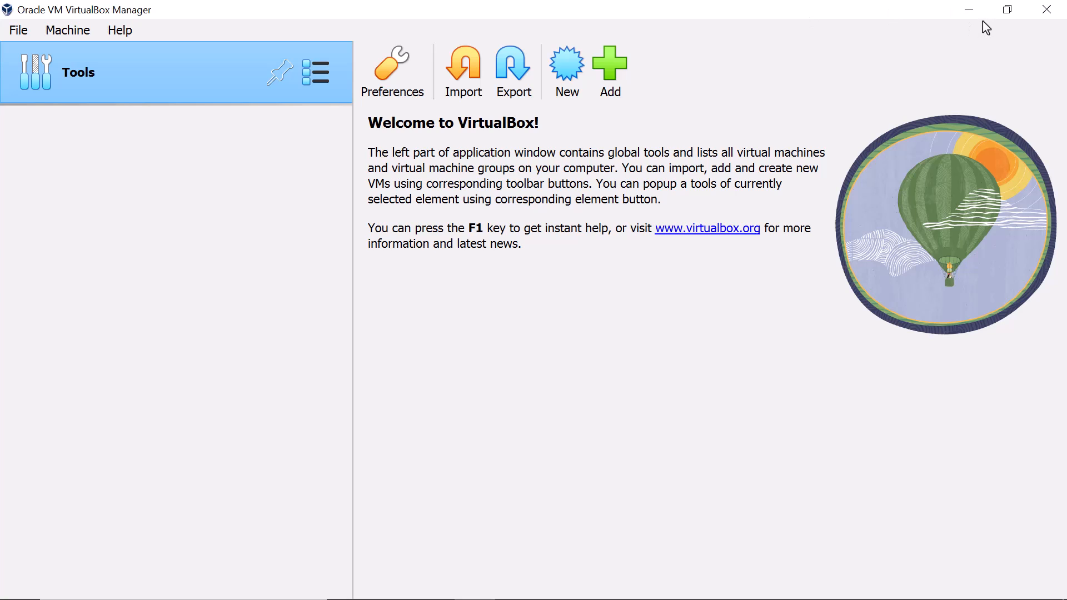
{"action": "left_click", "coordinate": [967, 10]}
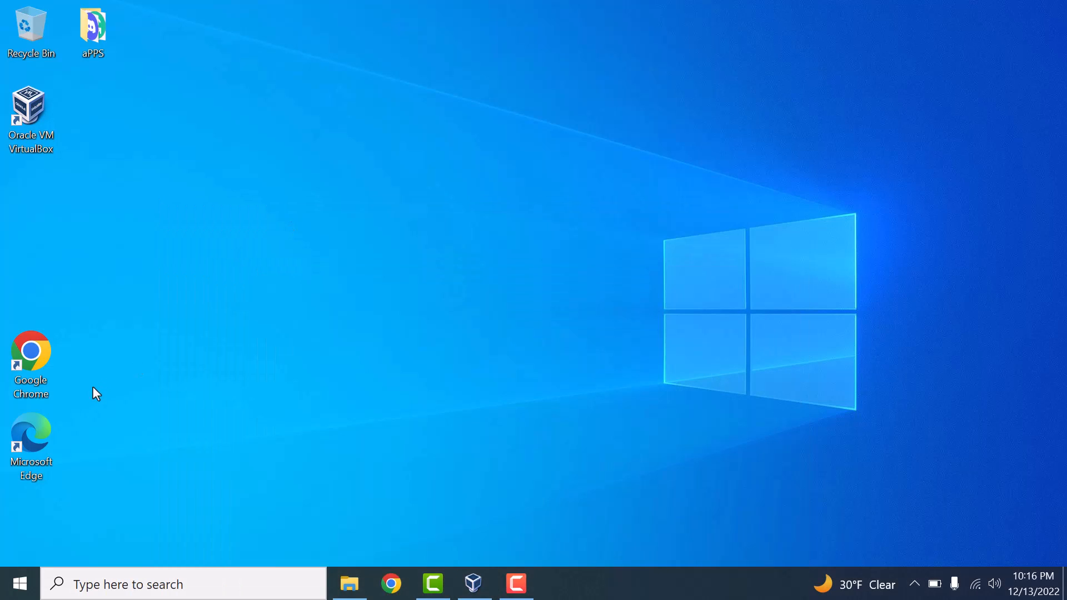
- Launch Edge, Google 'windows server 2019 evaluation' and open the Microsoft Evaluation Center result
{"action": "double_click", "coordinate": [51, 431]}
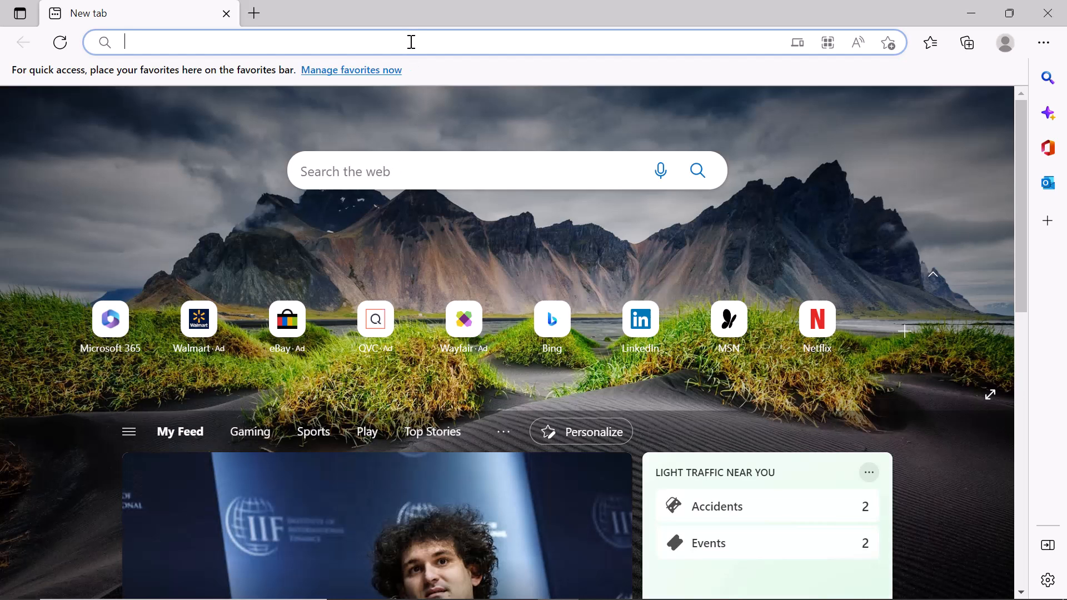
{"action": "type", "text": "google.co"}
{"action": "key", "text": "Return"}
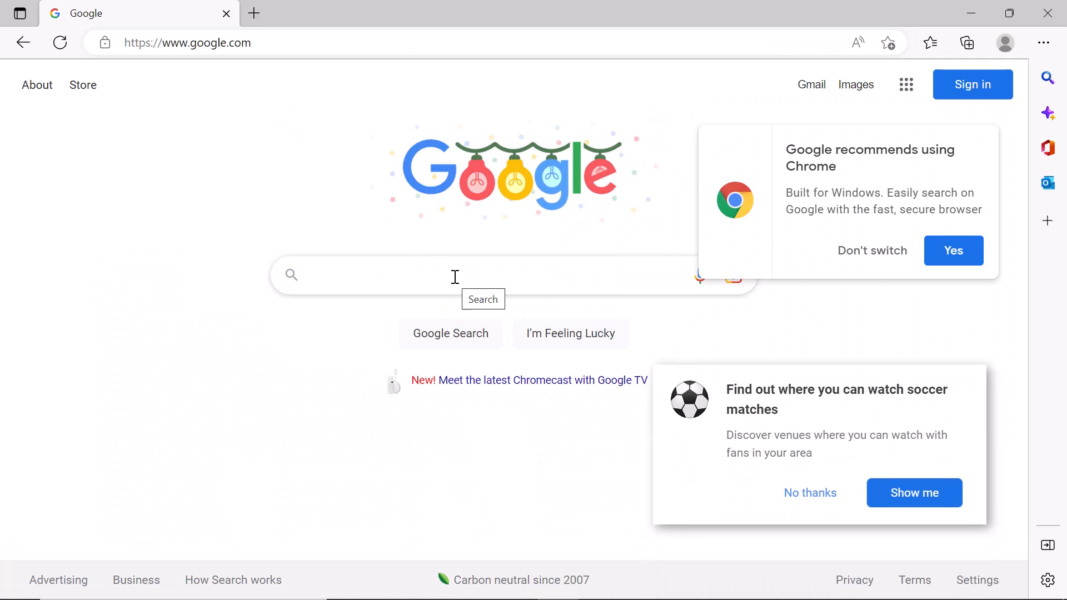
{"action": "type", "text": "windows server"}
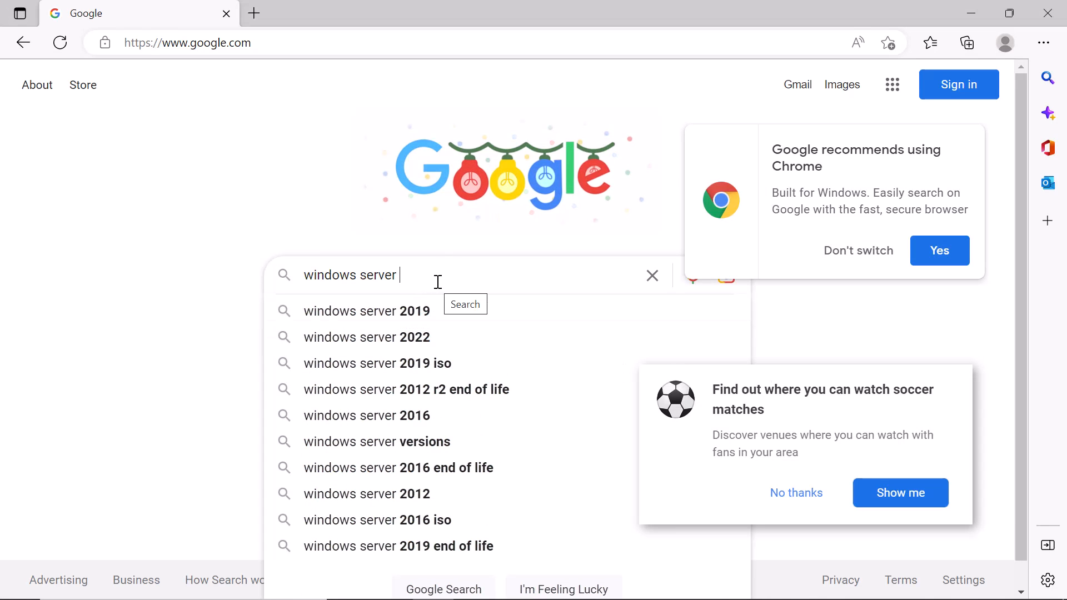
{"action": "type", "text": " 2019 ev"}
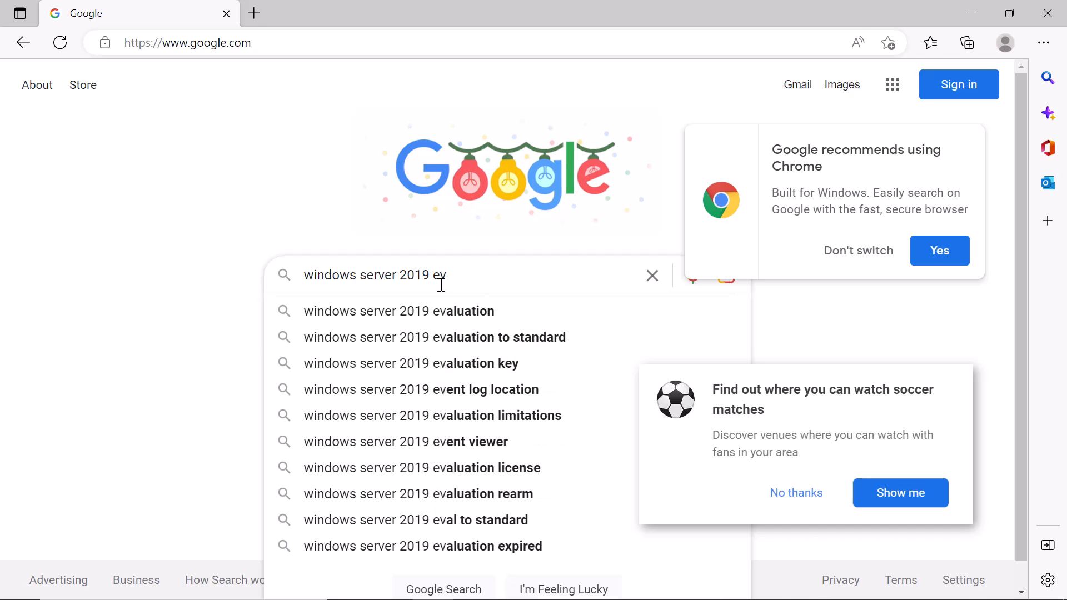
{"action": "left_click", "coordinate": [451, 313]}
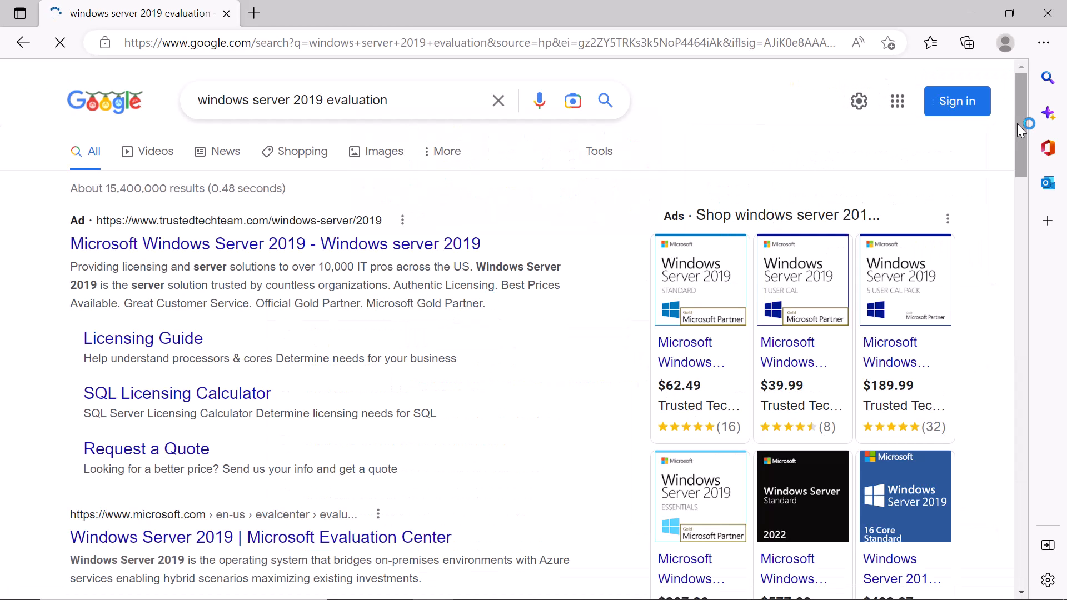
{"action": "left_click_drag", "start_coordinate": [1017, 124], "coordinate": [1017, 173]}
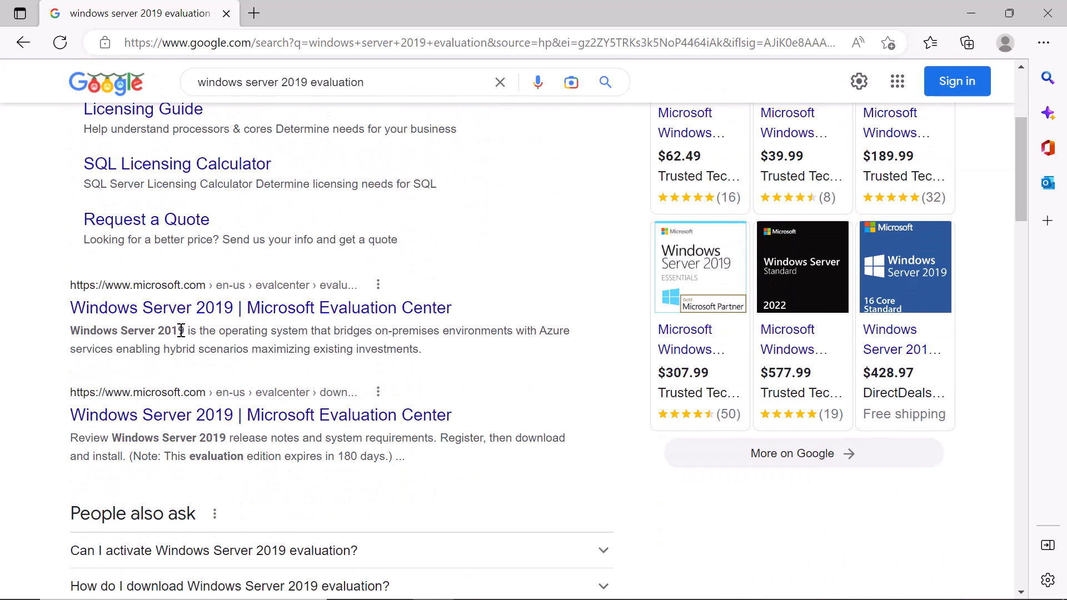
{"action": "left_click", "coordinate": [159, 308]}
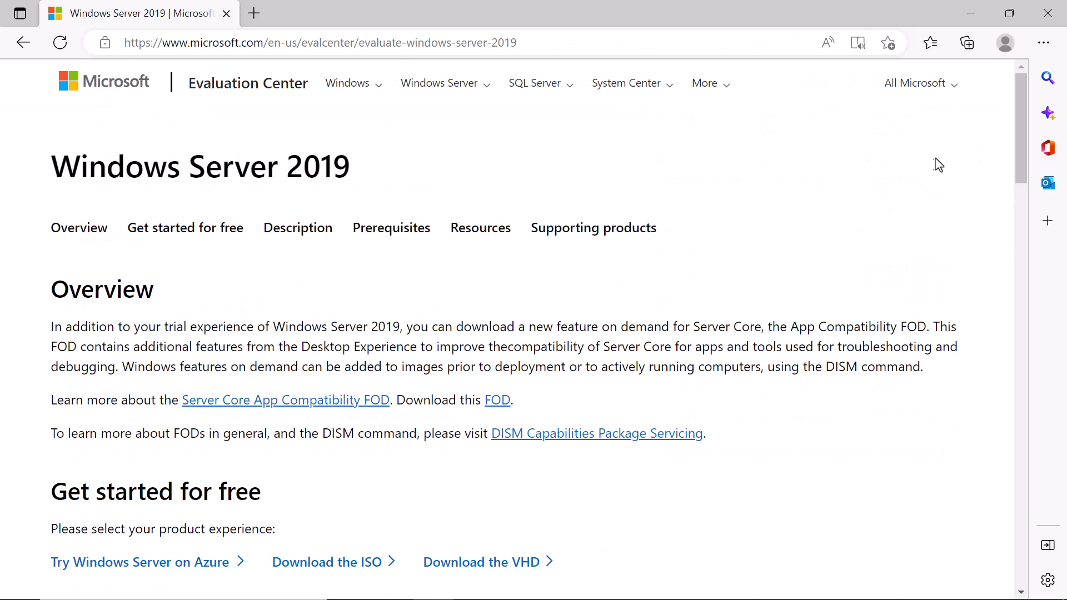
- Submit the ISO registration form and download the English (United States) 64-bit Windows Server 2019 ISO
{"action": "left_click_drag", "start_coordinate": [1020, 179], "coordinate": [1010, 239]}
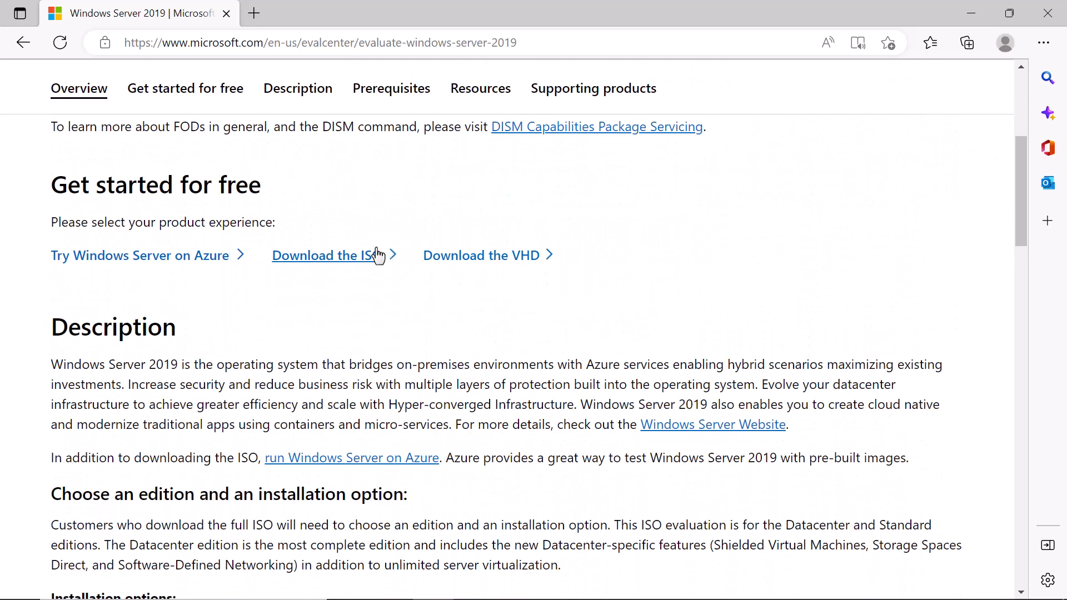
{"action": "left_click", "coordinate": [379, 255]}
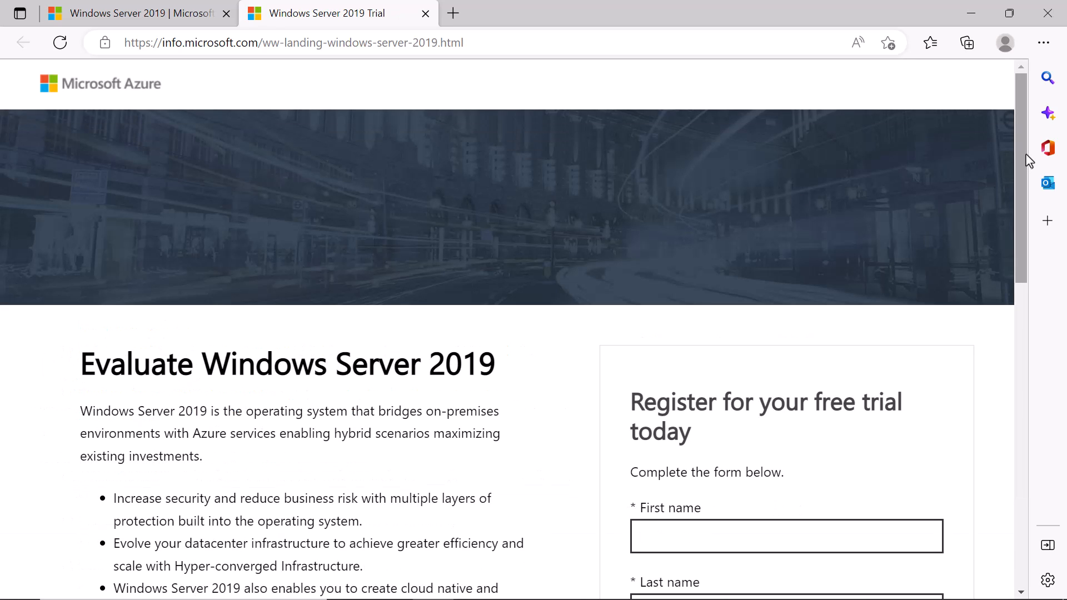
{"action": "left_click_drag", "start_coordinate": [1026, 157], "coordinate": [995, 436]}
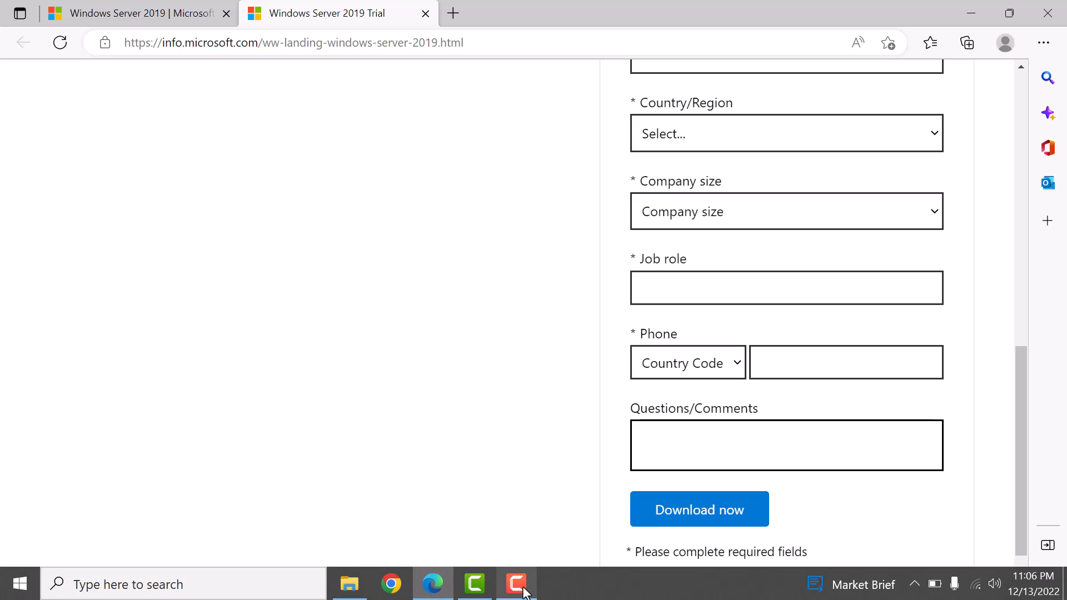
{"action": "left_click", "coordinate": [524, 594]}
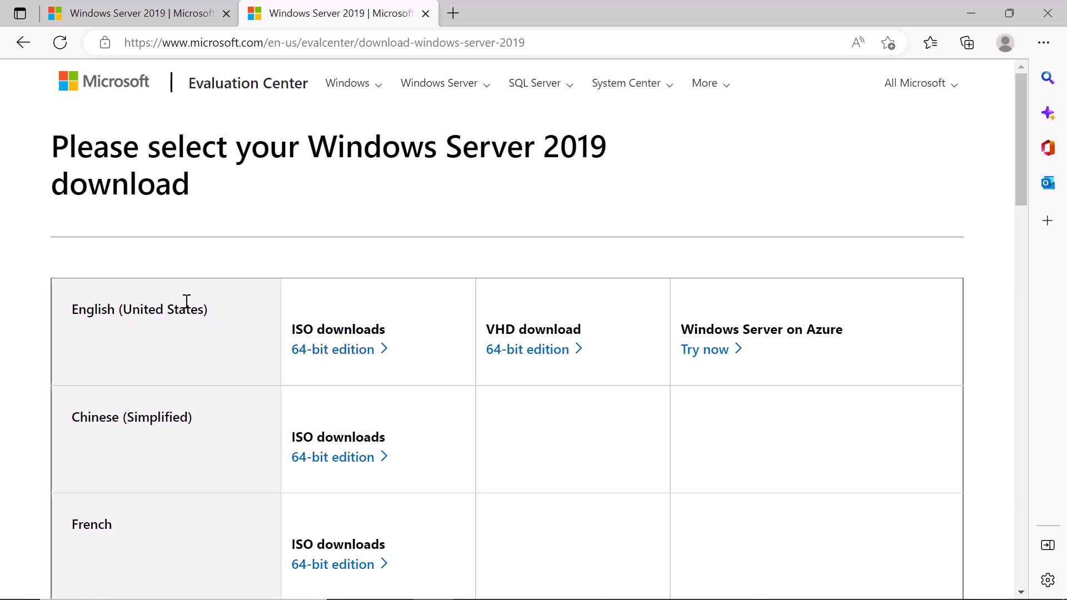
{"action": "left_click", "coordinate": [325, 353]}
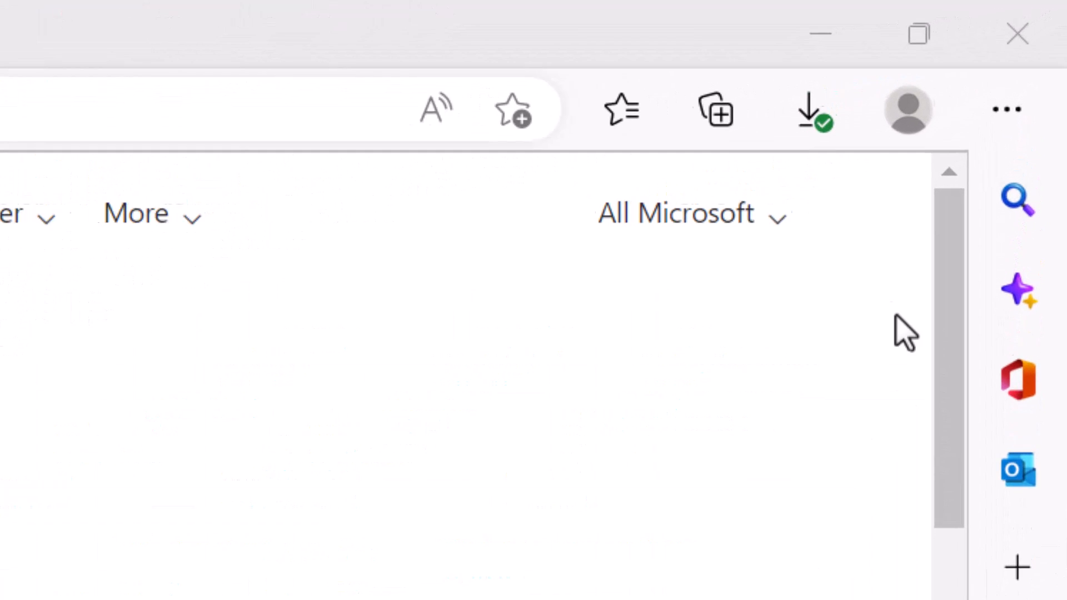
- Minimize Edge and start a new VirtualBox machine named DC
{"action": "left_click", "coordinate": [819, 62]}
{"action": "left_click", "coordinate": [149, 276]}
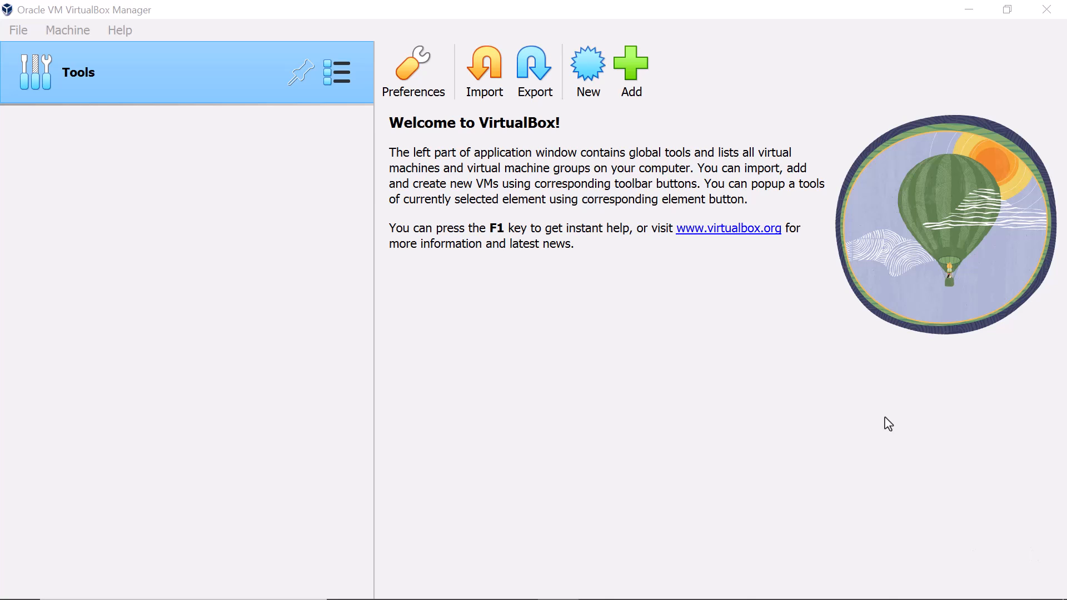
{"action": "left_click", "coordinate": [593, 63]}
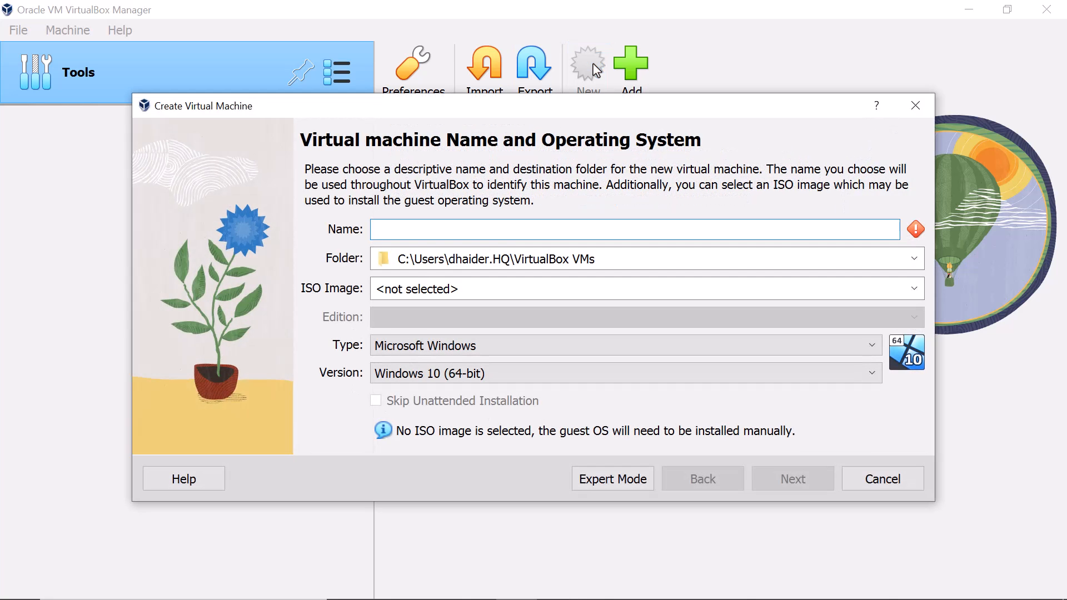
{"action": "type", "text": "DC"}
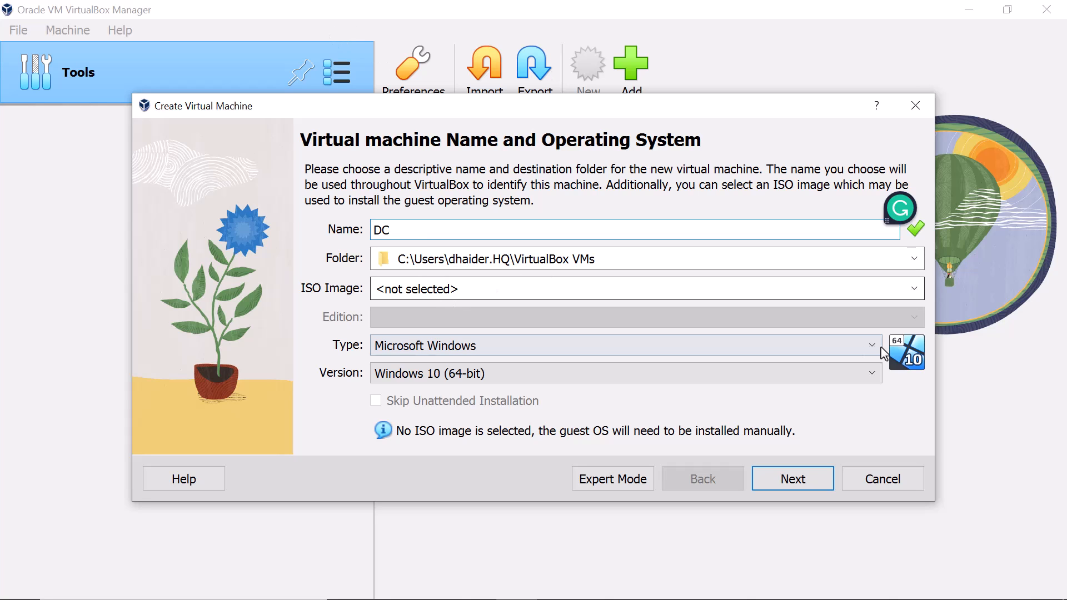
- Pick the Windows Server 2019 evaluation ISO and skip unattended installation
{"action": "left_click", "coordinate": [914, 289]}
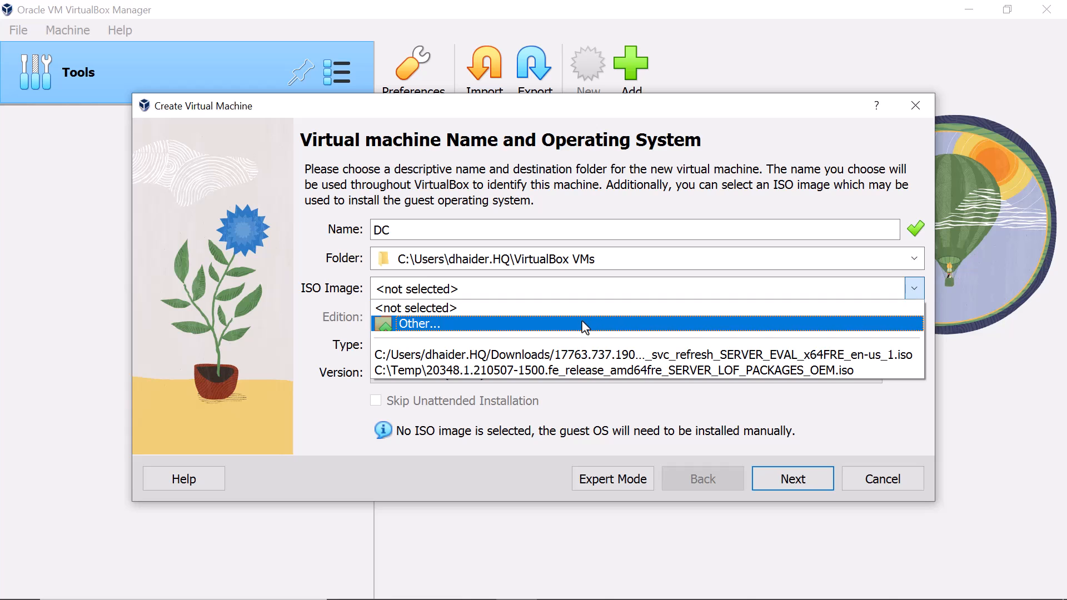
{"action": "left_click", "coordinate": [582, 356]}
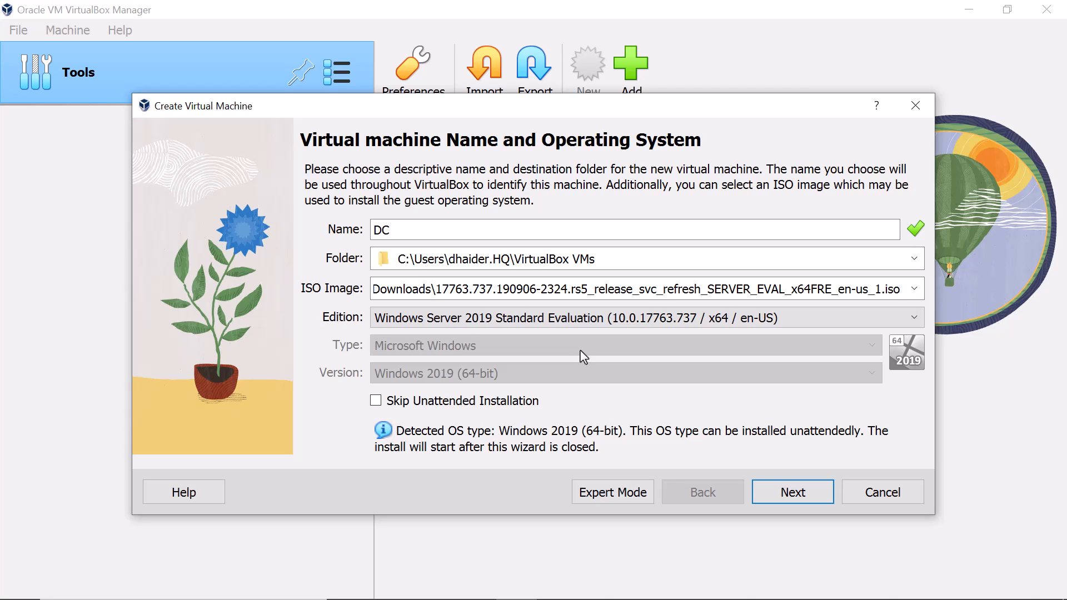
{"action": "left_click", "coordinate": [378, 404]}
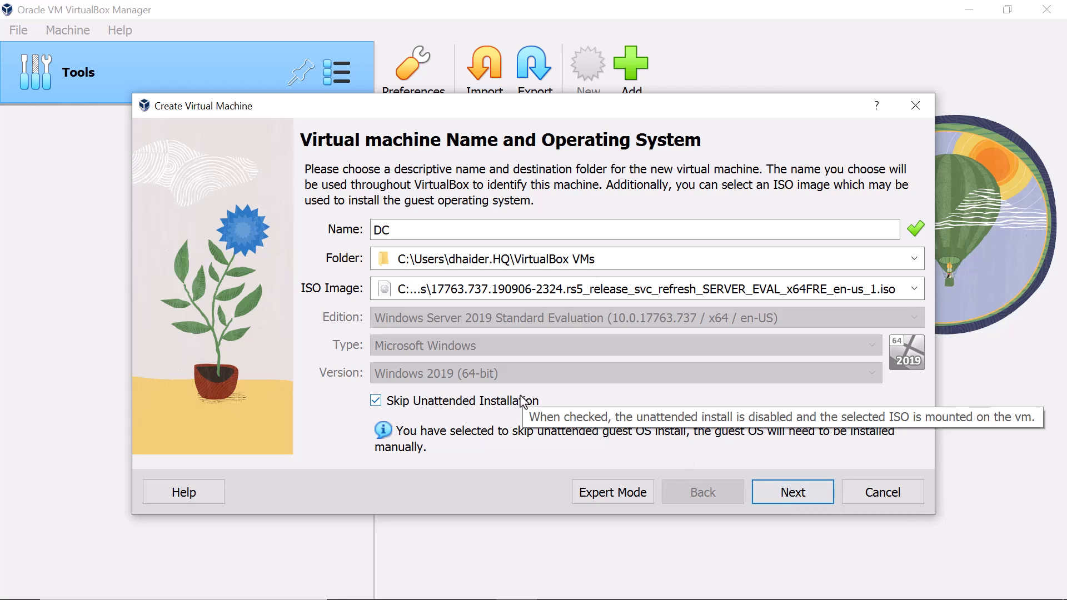
{"action": "left_click", "coordinate": [815, 496]}
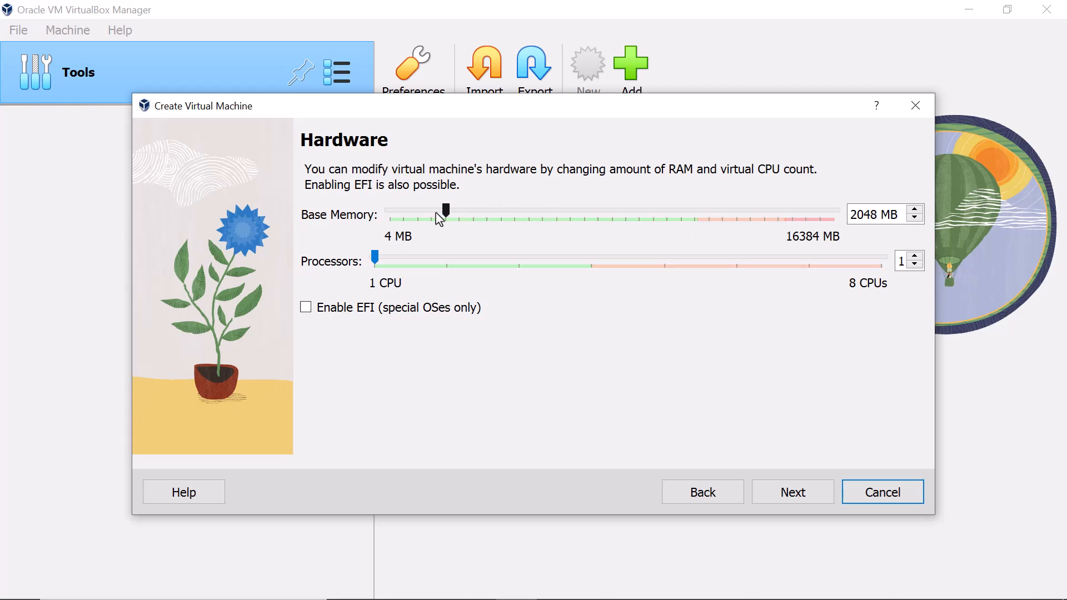
- Set DC's base memory to 4096 MB and processors to 2 CPUs
{"action": "left_click_drag", "start_coordinate": [447, 210], "coordinate": [694, 232]}
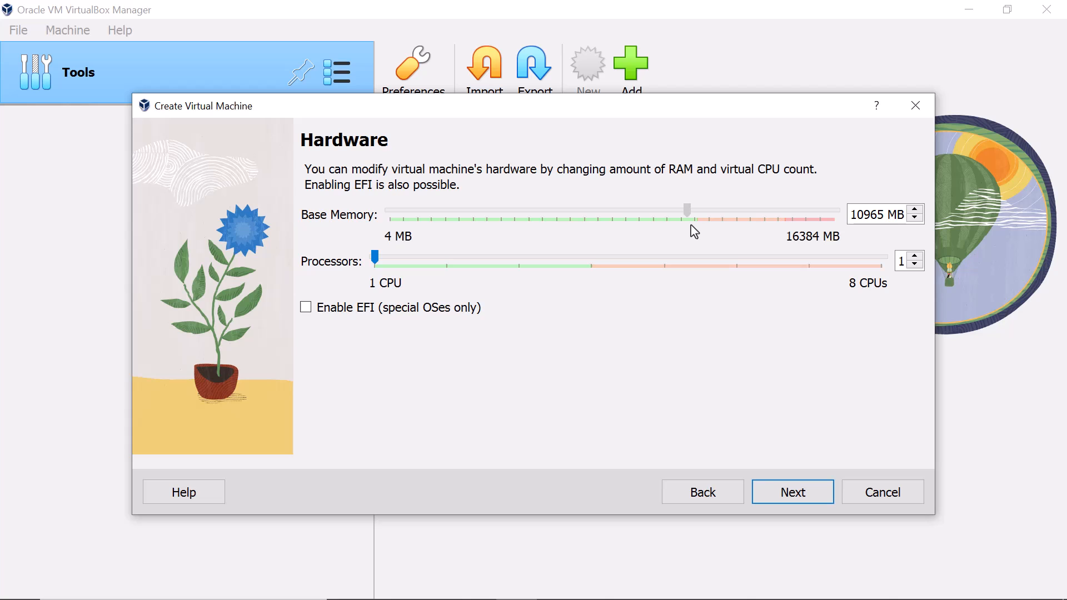
{"action": "left_click_drag", "start_coordinate": [695, 231], "coordinate": [504, 231]}
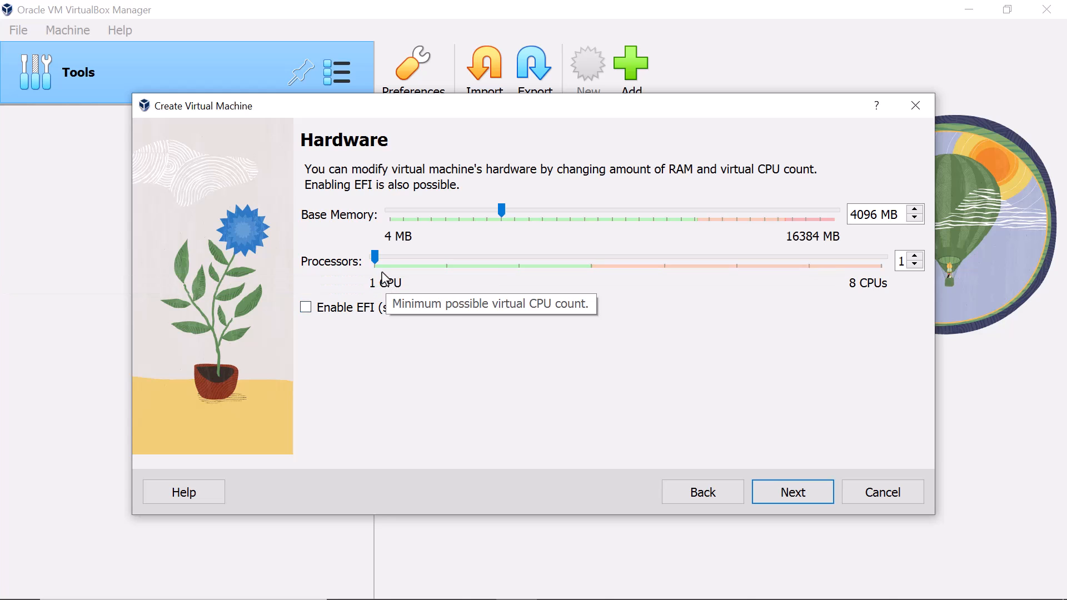
{"action": "left_click_drag", "start_coordinate": [375, 259], "coordinate": [435, 271]}
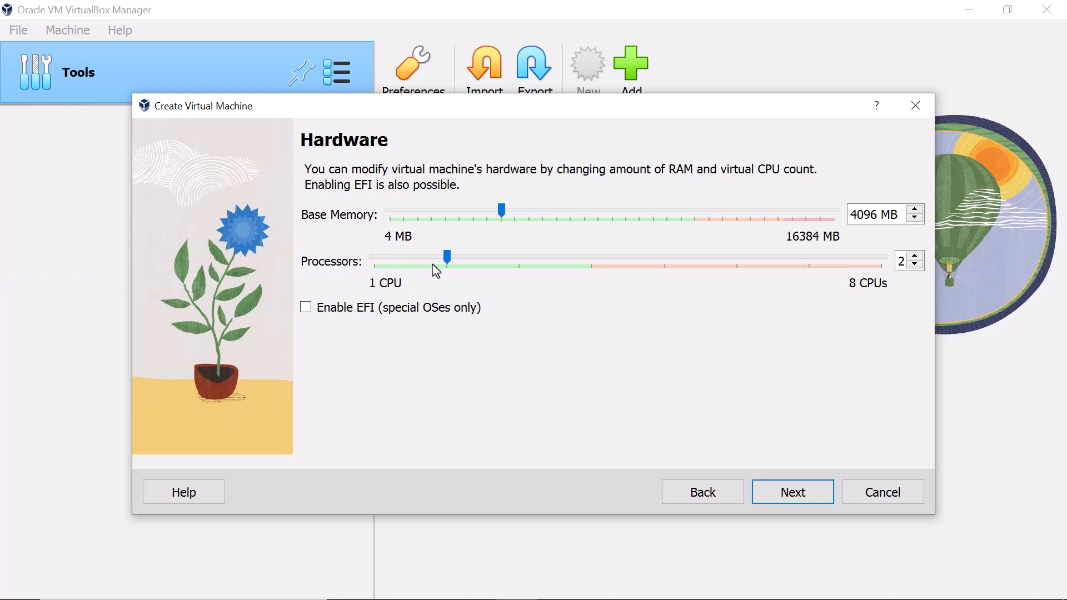
- Keep the 50 GB virtual hard disk and finish creating DC
{"action": "left_click", "coordinate": [791, 493]}
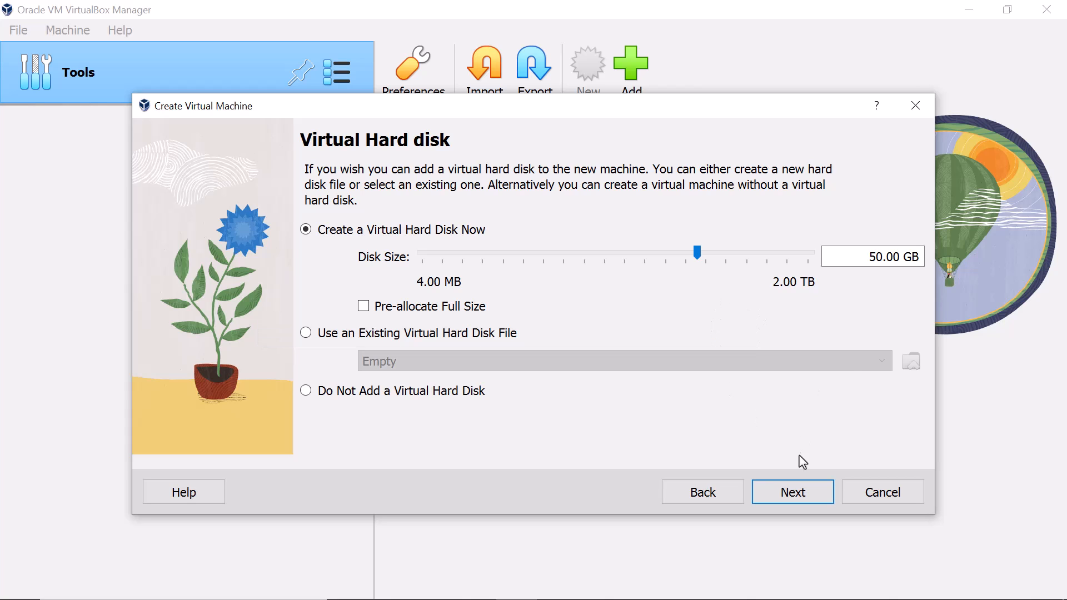
{"action": "left_click", "coordinate": [794, 492]}
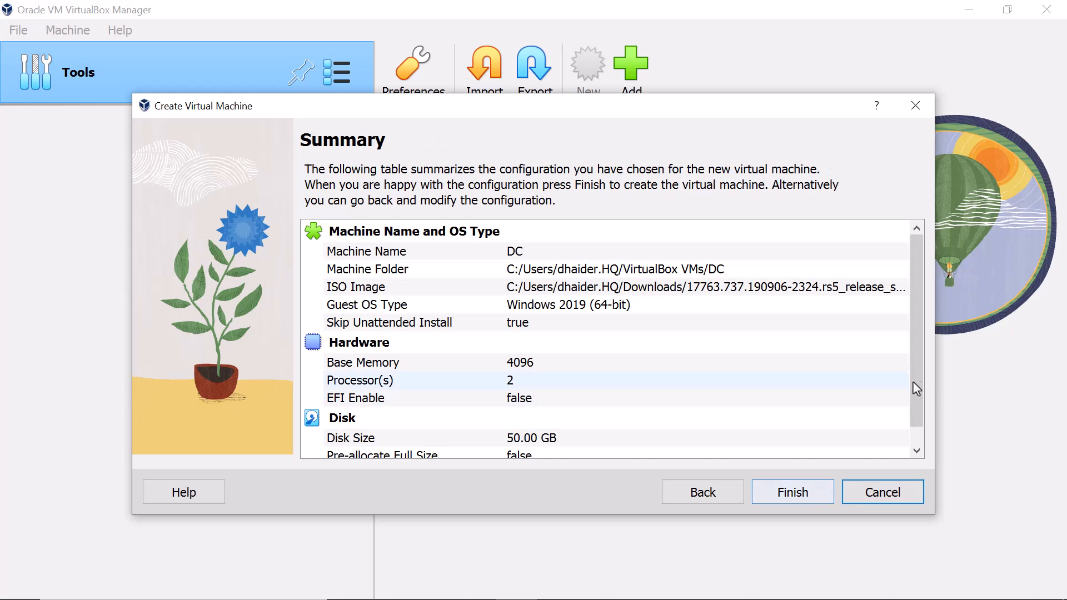
{"action": "left_click", "coordinate": [767, 494]}
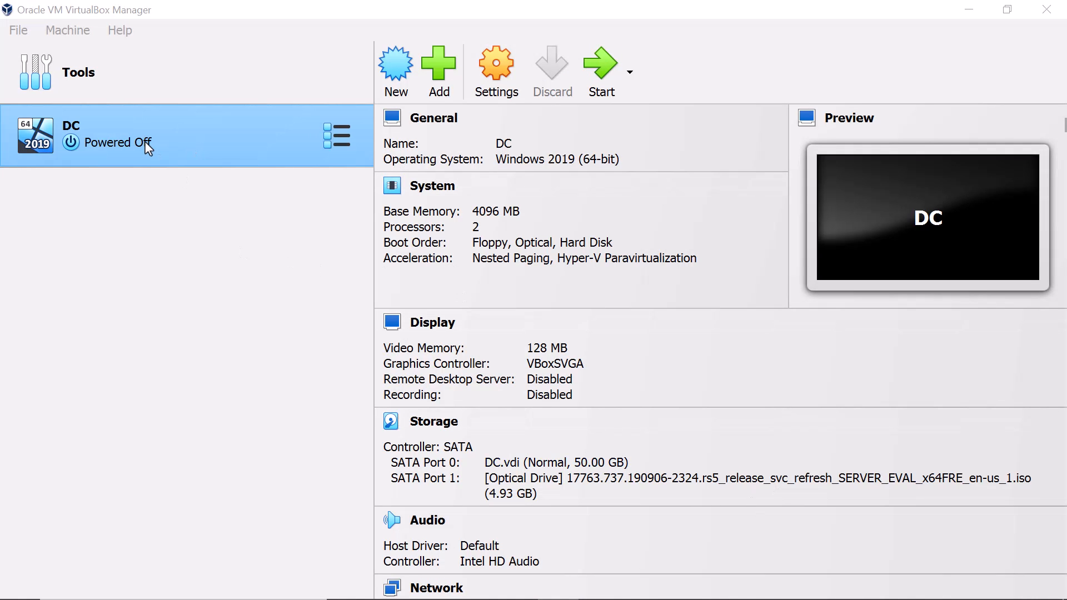
- In DC's settings, uncheck Floppy in the Motherboard boot order, then go to Network
{"action": "right_click", "coordinate": [129, 135]}
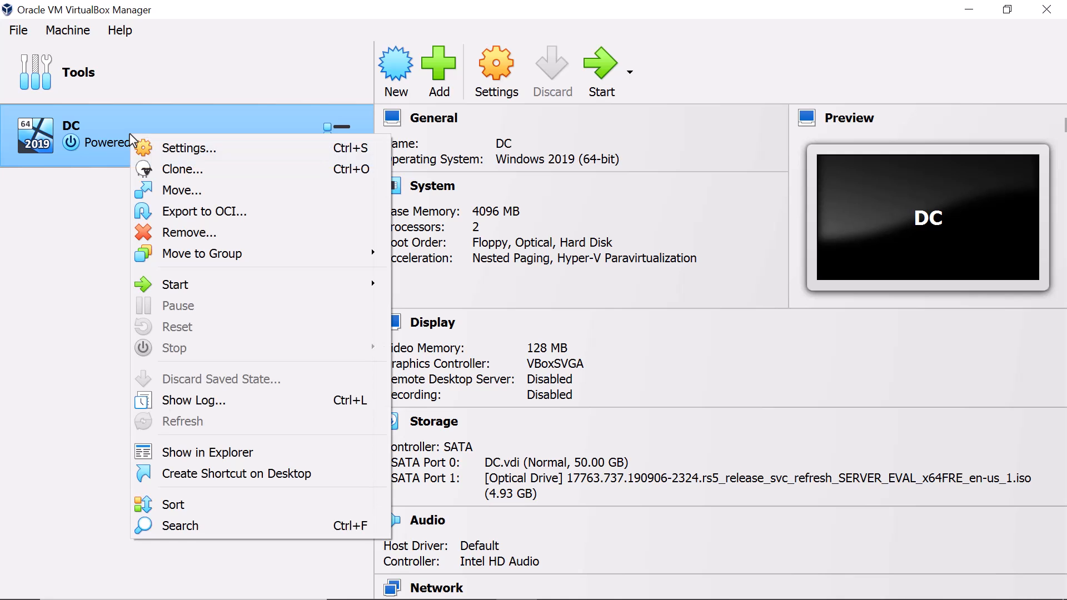
{"action": "left_click", "coordinate": [159, 147]}
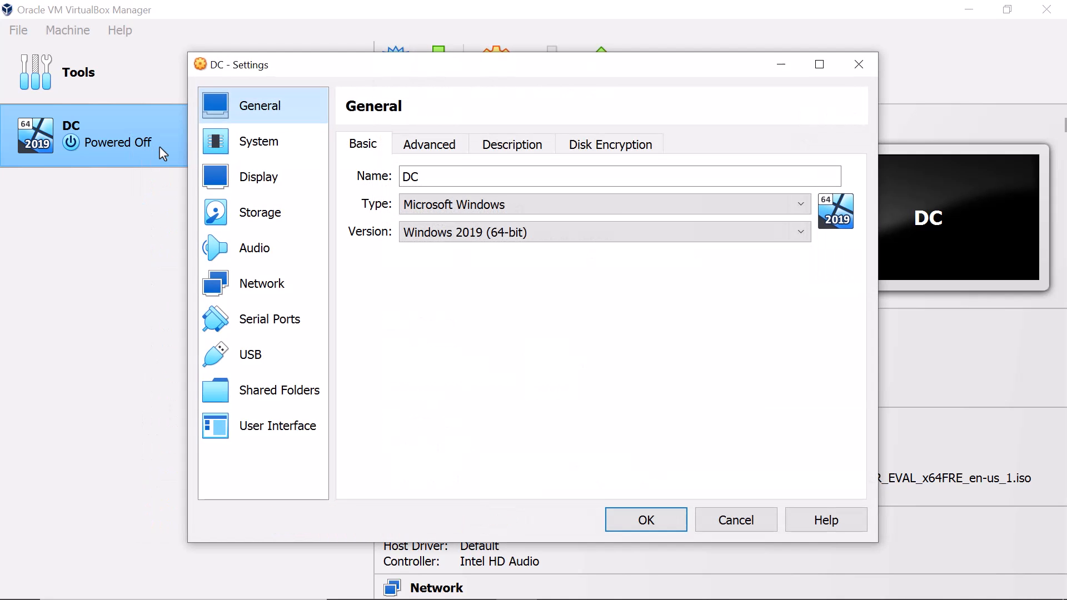
{"action": "left_click", "coordinate": [225, 151]}
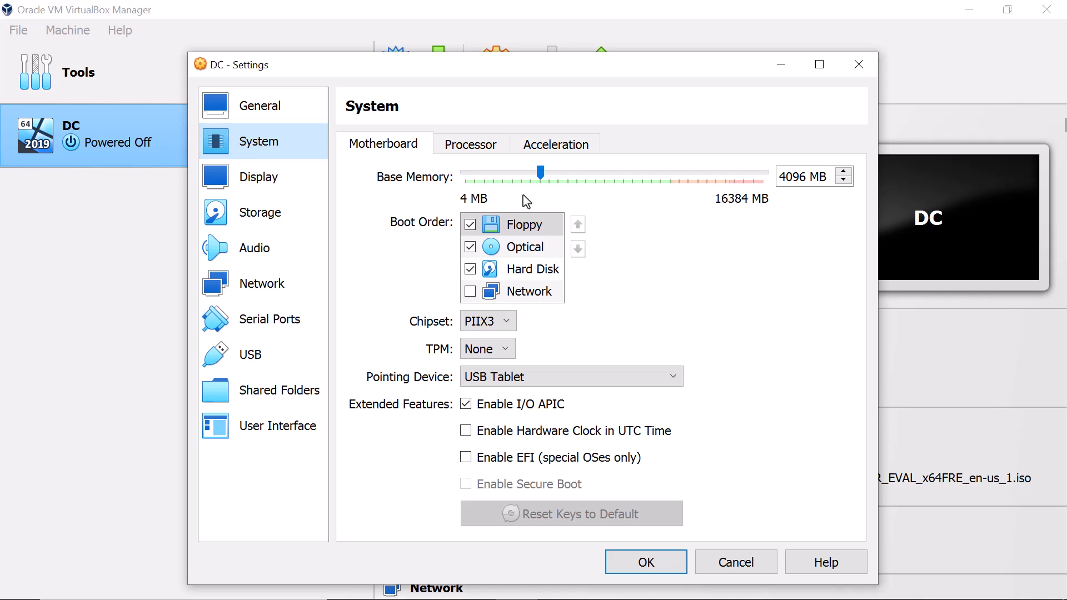
{"action": "left_click", "coordinate": [470, 224]}
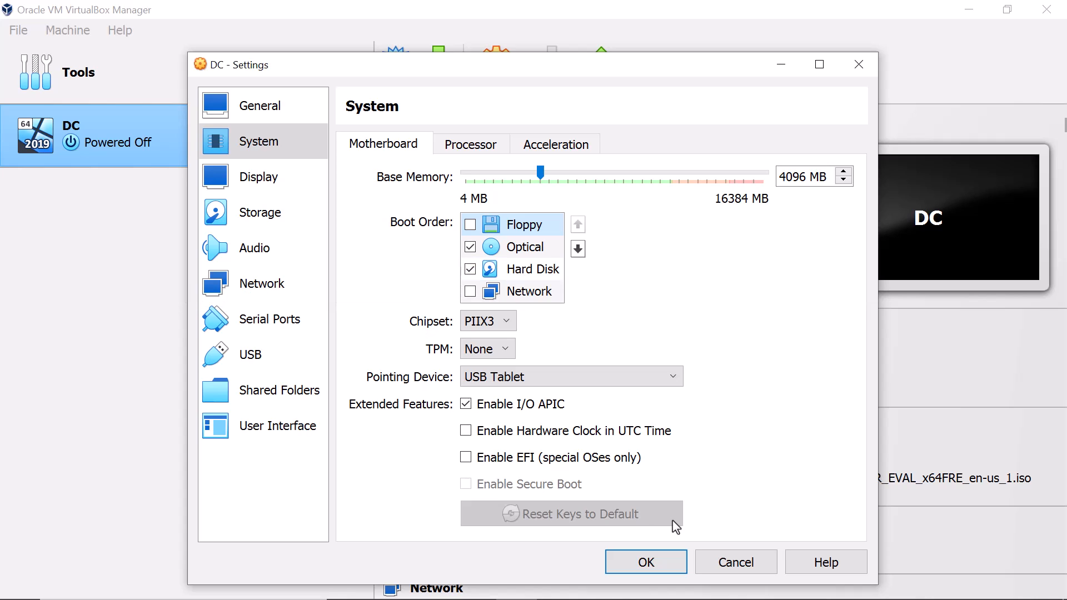
{"action": "left_click", "coordinate": [274, 285]}
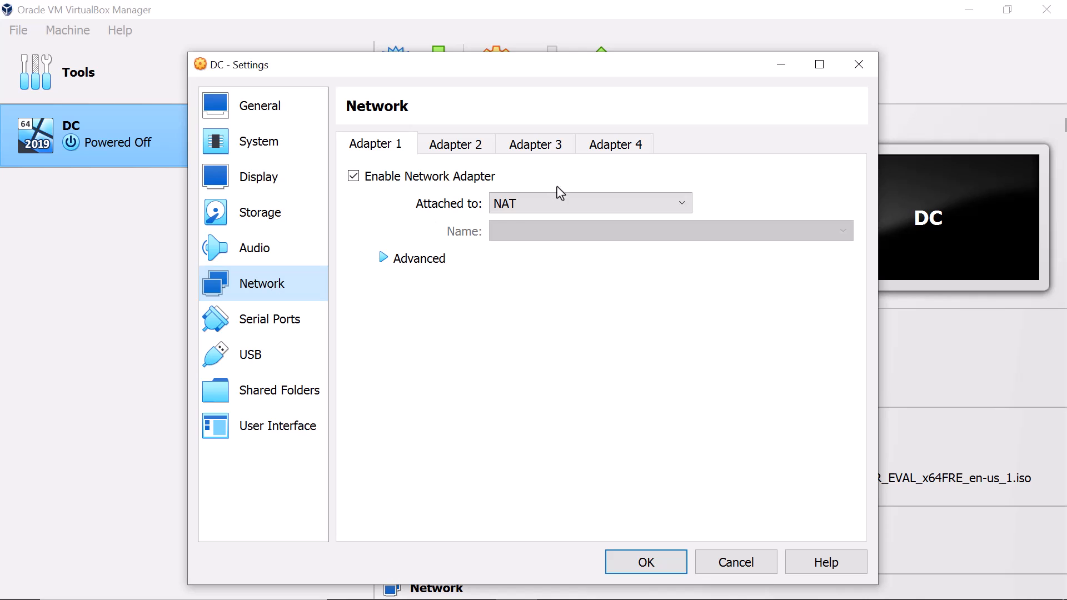
- Attach Adapter 1 as Bridged Adapter (Intel Wireless-AC 9560) and save DC's settings
{"action": "left_click", "coordinate": [558, 202]}
{"action": "left_click", "coordinate": [556, 237]}
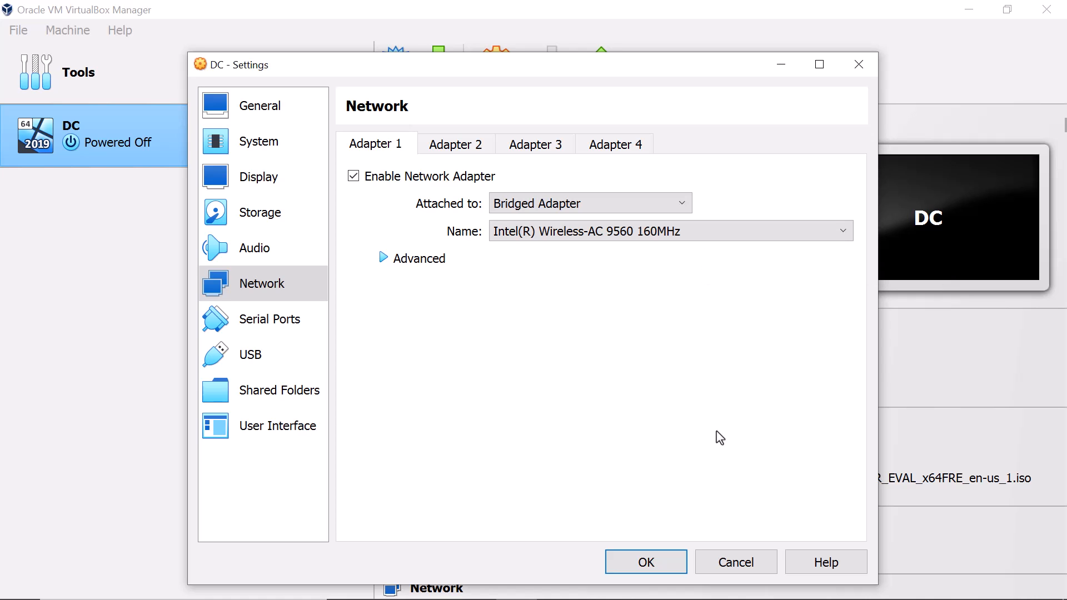
{"action": "left_click", "coordinate": [654, 563]}
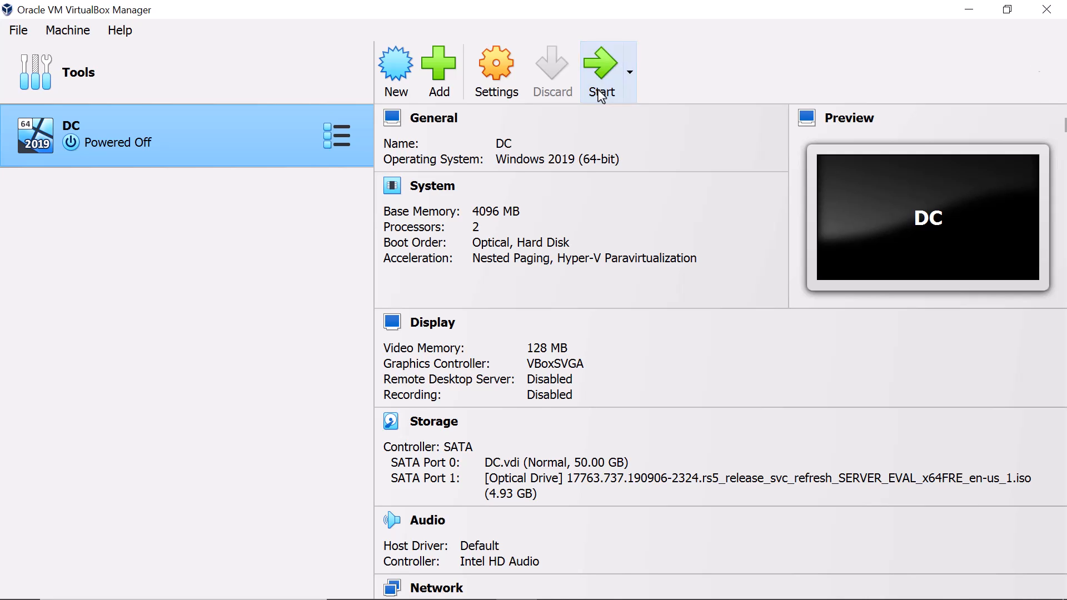
- Start DC in a maximized window with the guest display scaled to 125%
{"action": "left_click", "coordinate": [600, 96]}
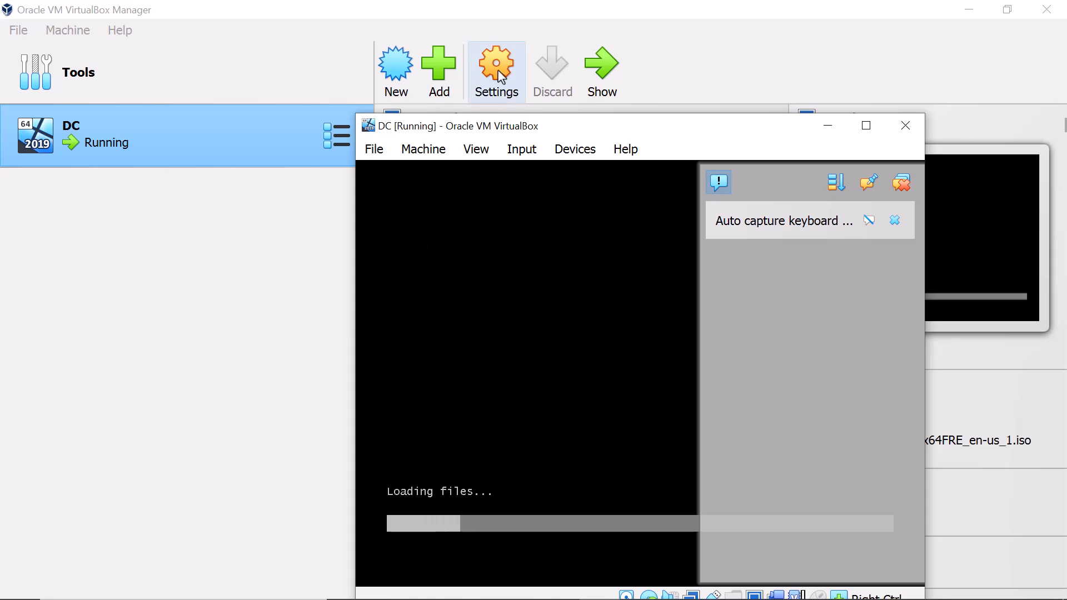
{"action": "left_click_drag", "start_coordinate": [538, 126], "coordinate": [423, 65]}
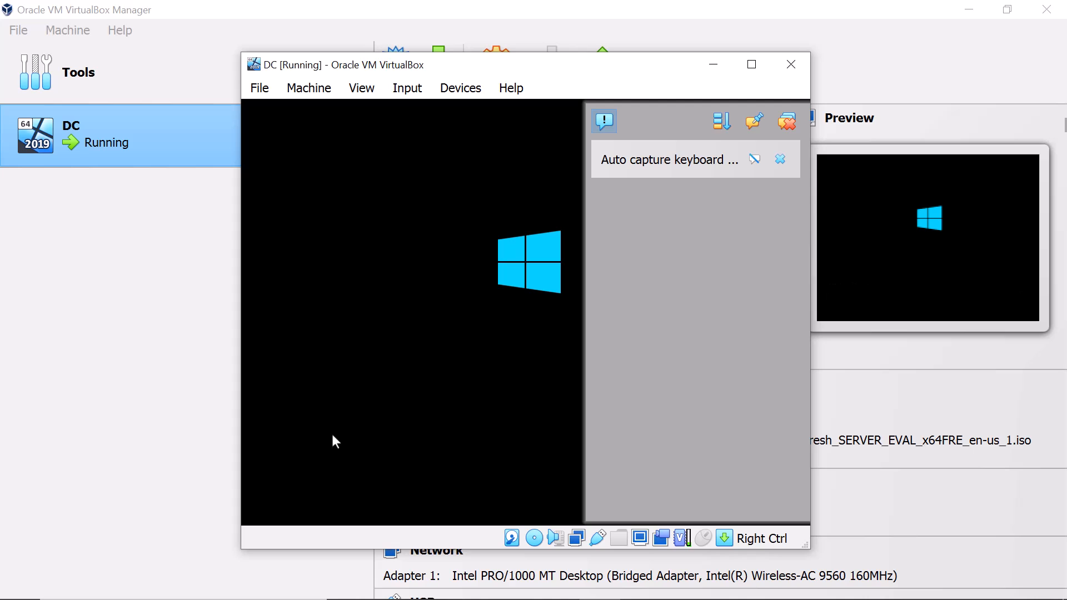
{"action": "left_click", "coordinate": [610, 123]}
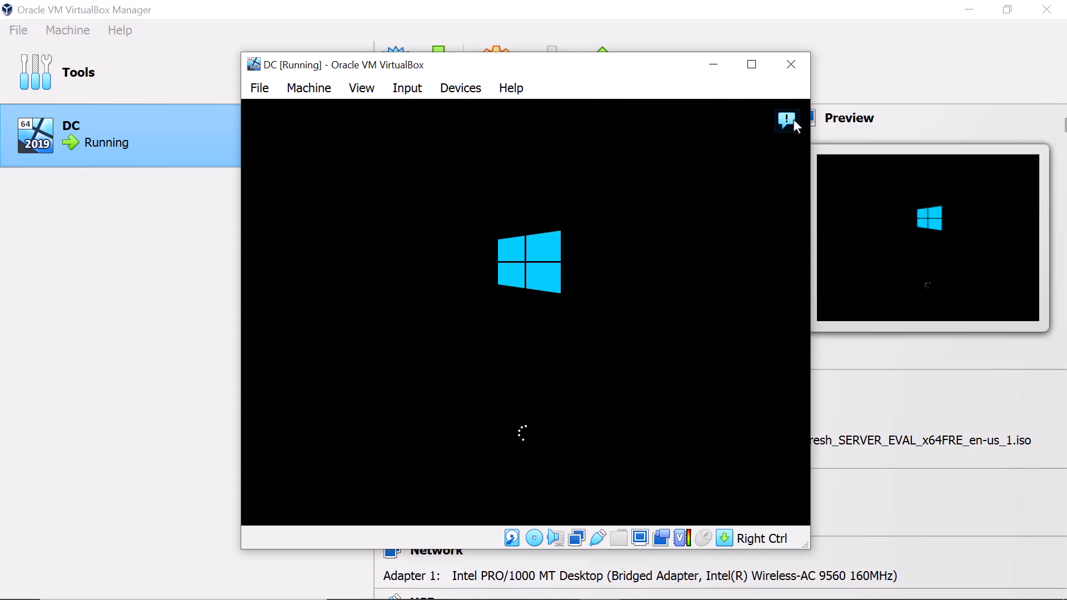
{"action": "left_click", "coordinate": [759, 66]}
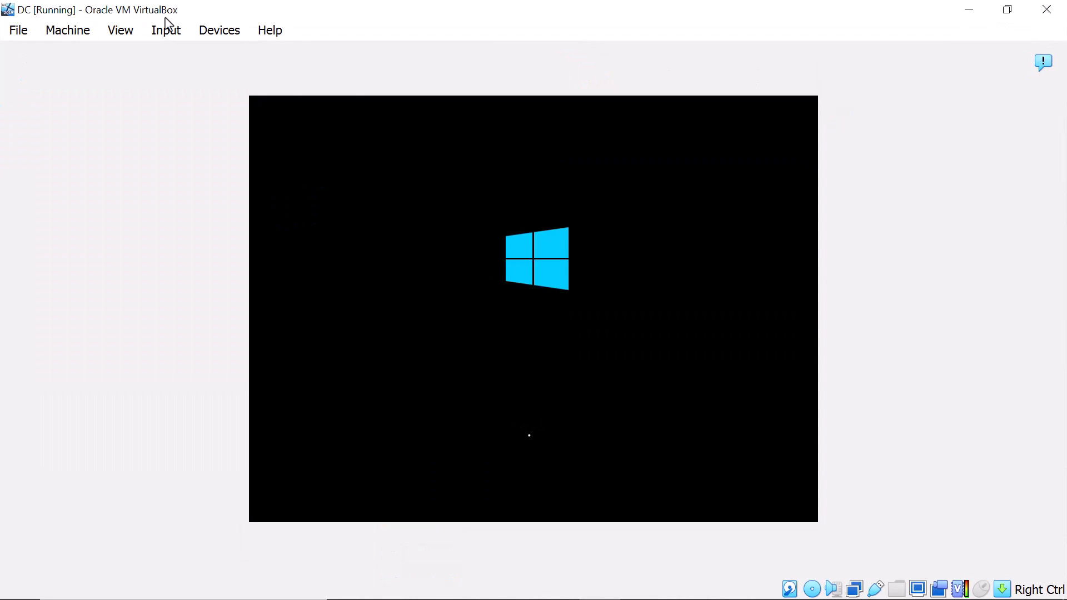
{"action": "left_click", "coordinate": [120, 31]}
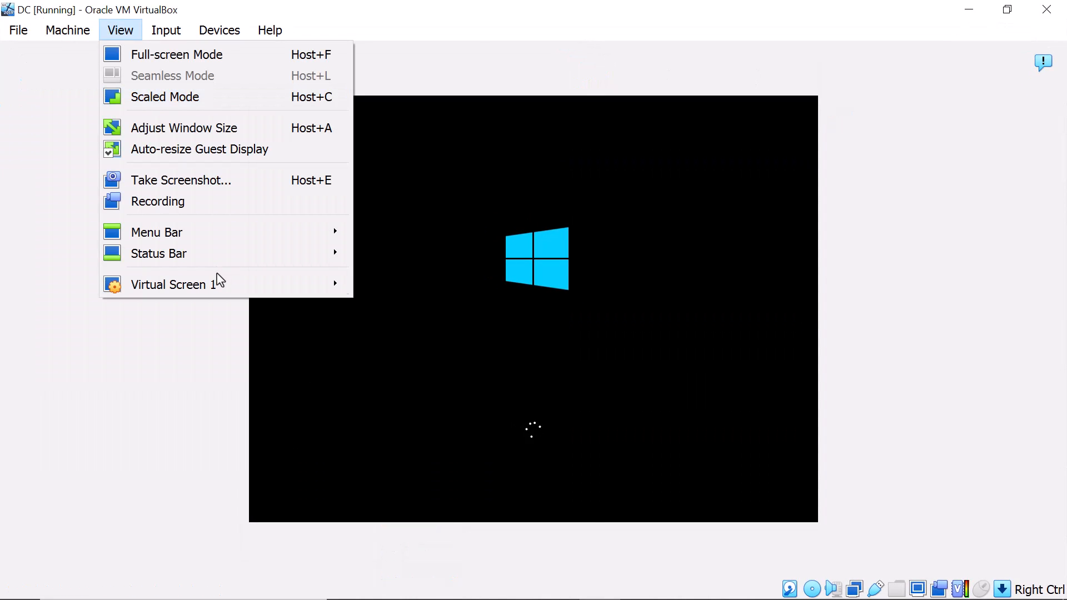
{"action": "mouse_move", "coordinate": [219, 283]}
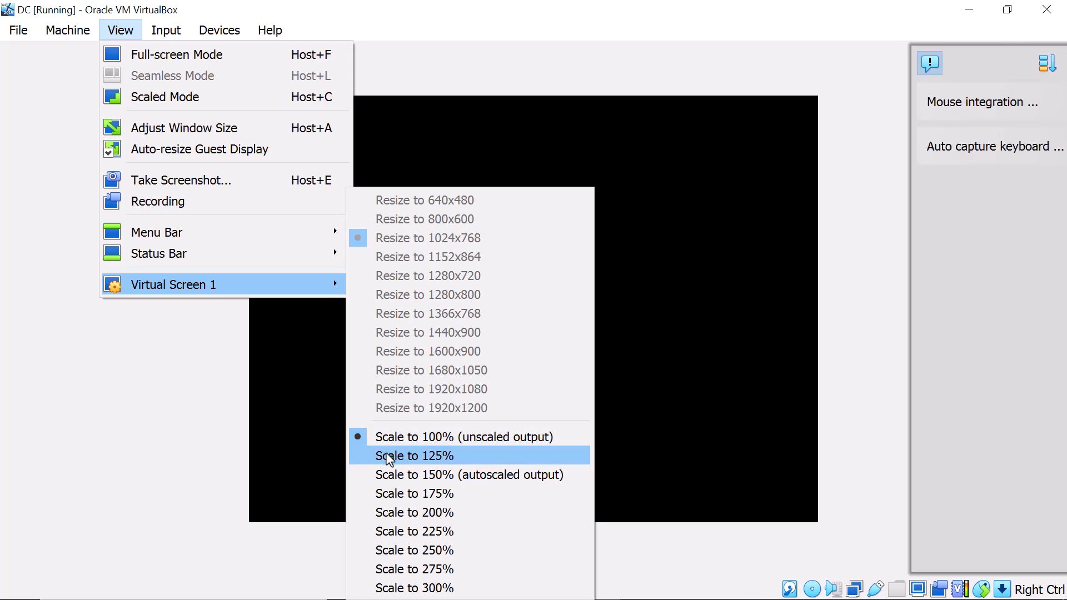
{"action": "left_click", "coordinate": [385, 456]}
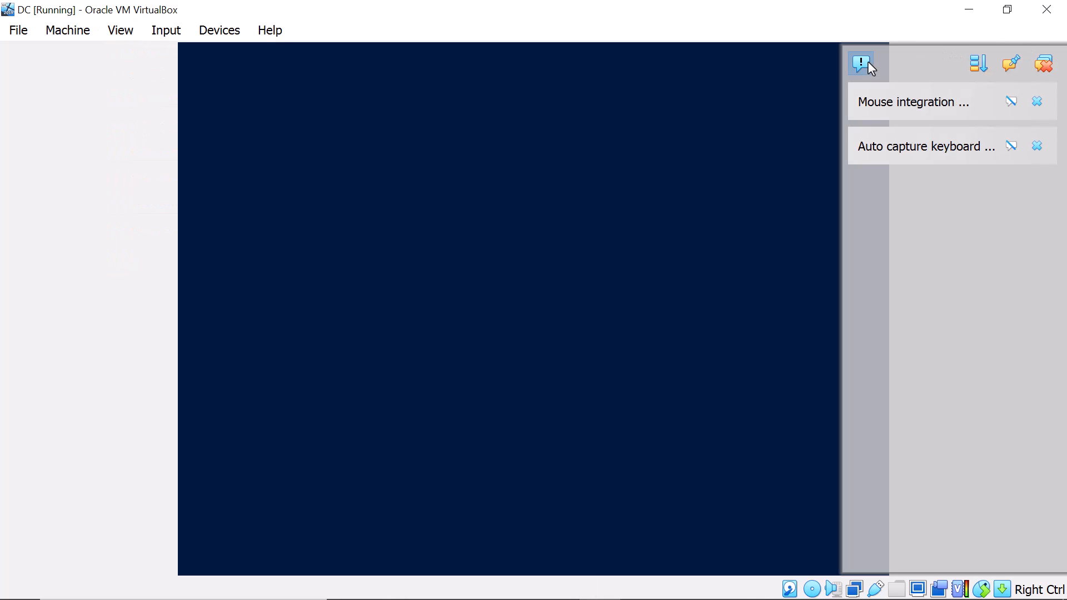
{"action": "left_click", "coordinate": [867, 61]}
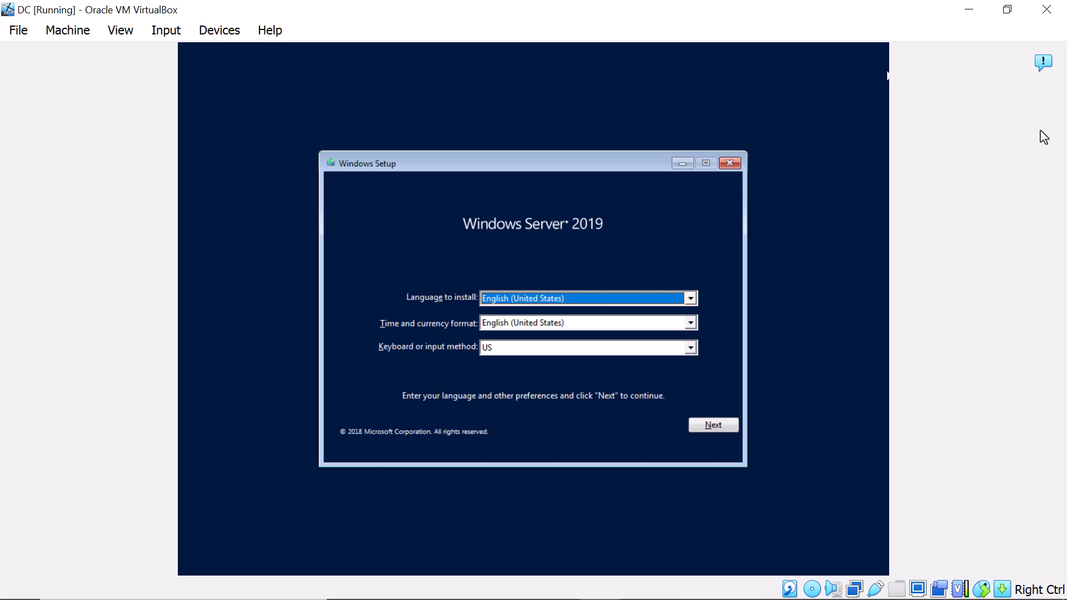
- Accept the default language, choose Install now, and enlarge the restored VM window
{"action": "left_click", "coordinate": [706, 435]}
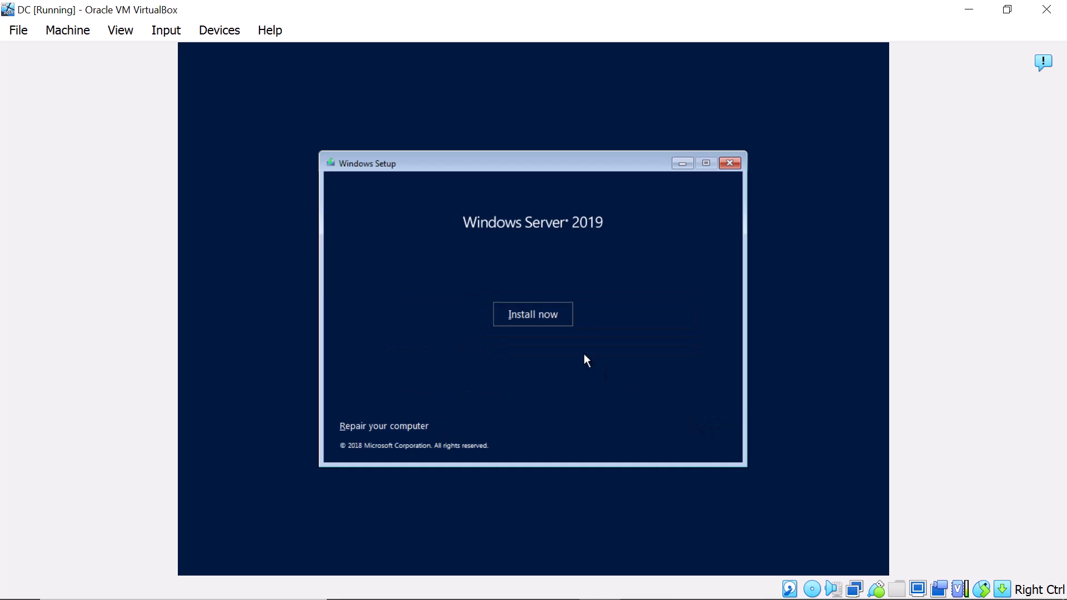
{"action": "left_click", "coordinate": [548, 317]}
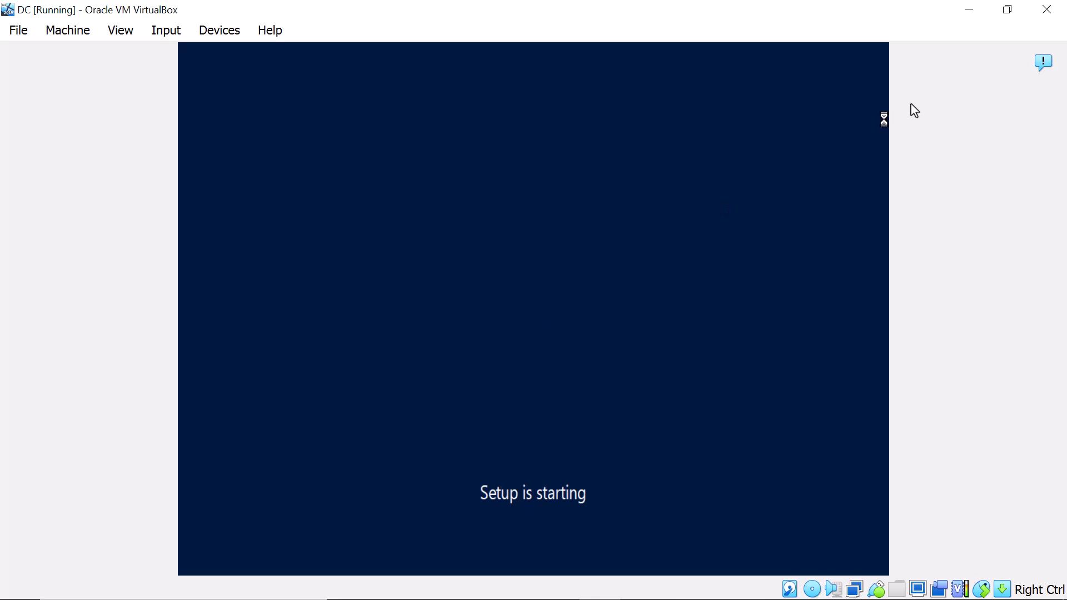
{"action": "left_click", "coordinate": [1008, 10]}
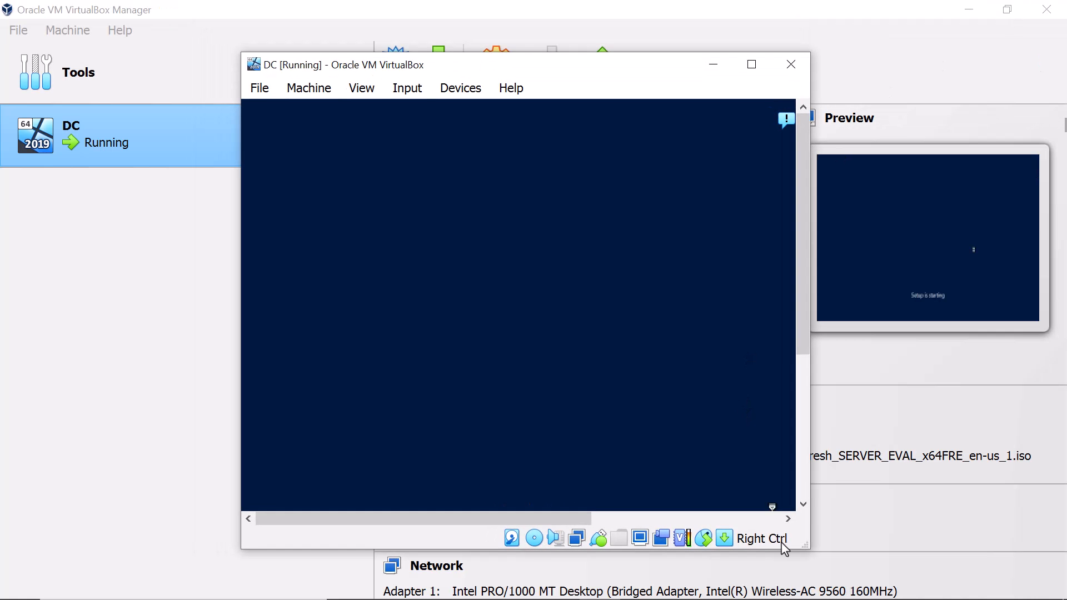
{"action": "left_click_drag", "start_coordinate": [805, 546], "coordinate": [864, 566]}
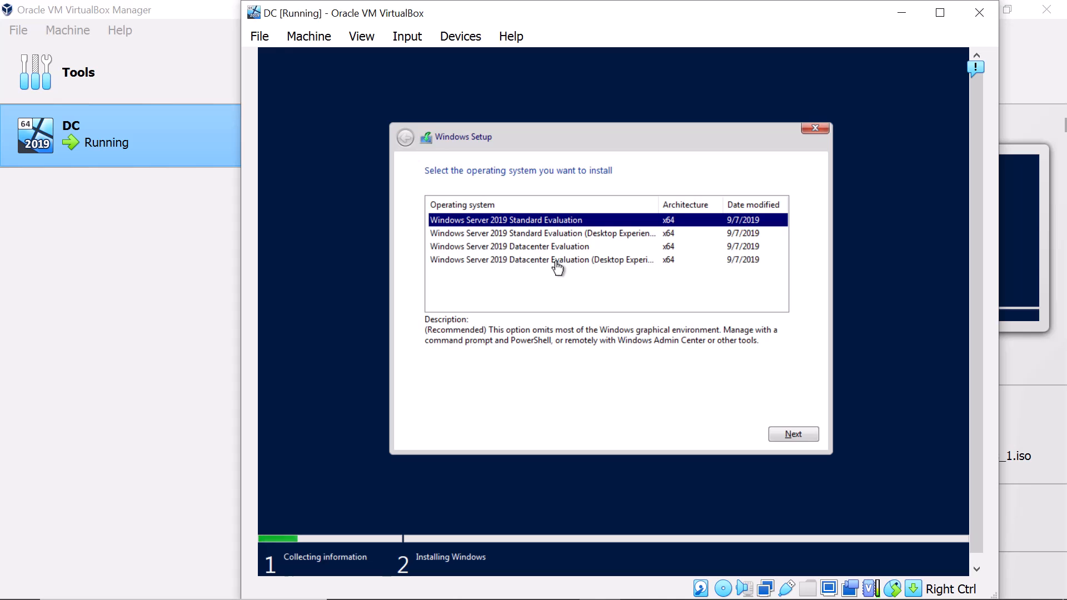
- Select the Windows Server 2019 Datacenter (Desktop Experience) edition
{"action": "left_click", "coordinate": [491, 259]}
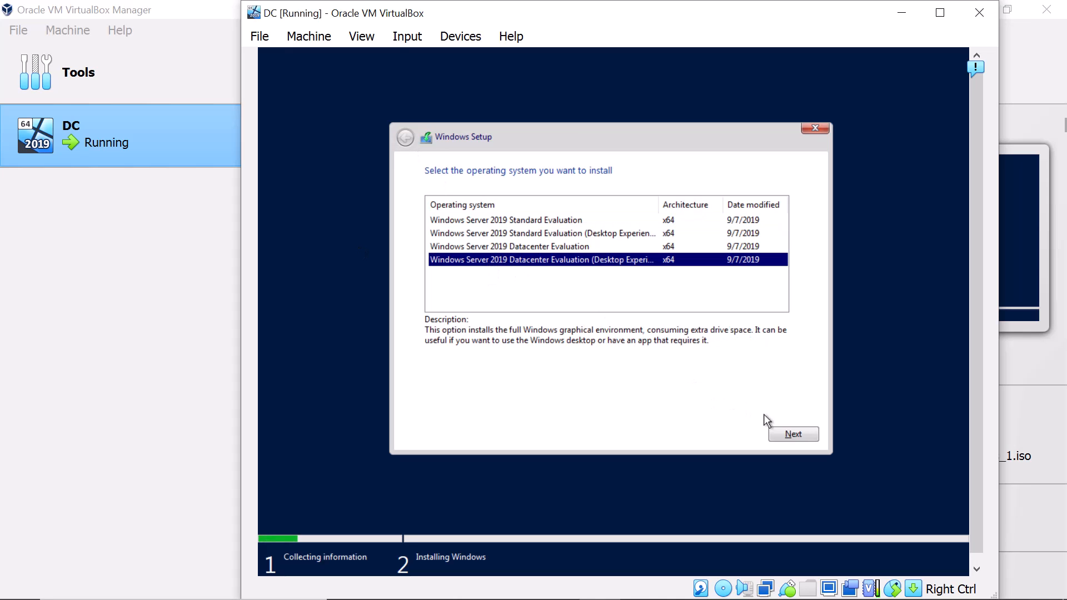
{"action": "left_click", "coordinate": [782, 435]}
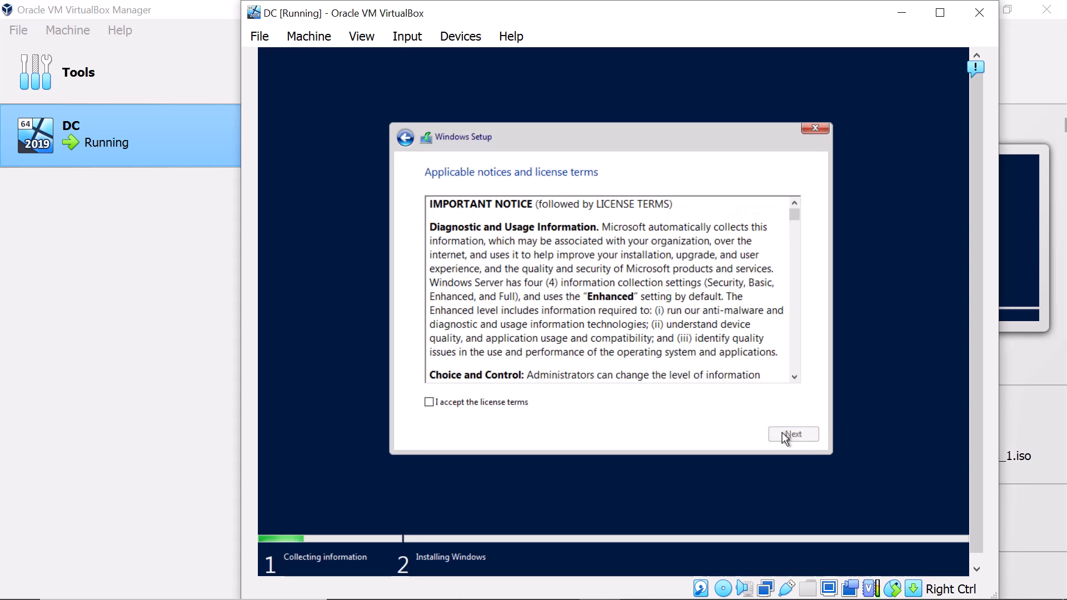
{"action": "left_click_drag", "start_coordinate": [794, 215], "coordinate": [810, 361]}
- Accept the license terms and run a Custom install onto Drive 0
{"action": "left_click", "coordinate": [503, 403]}
{"action": "left_click", "coordinate": [778, 435]}
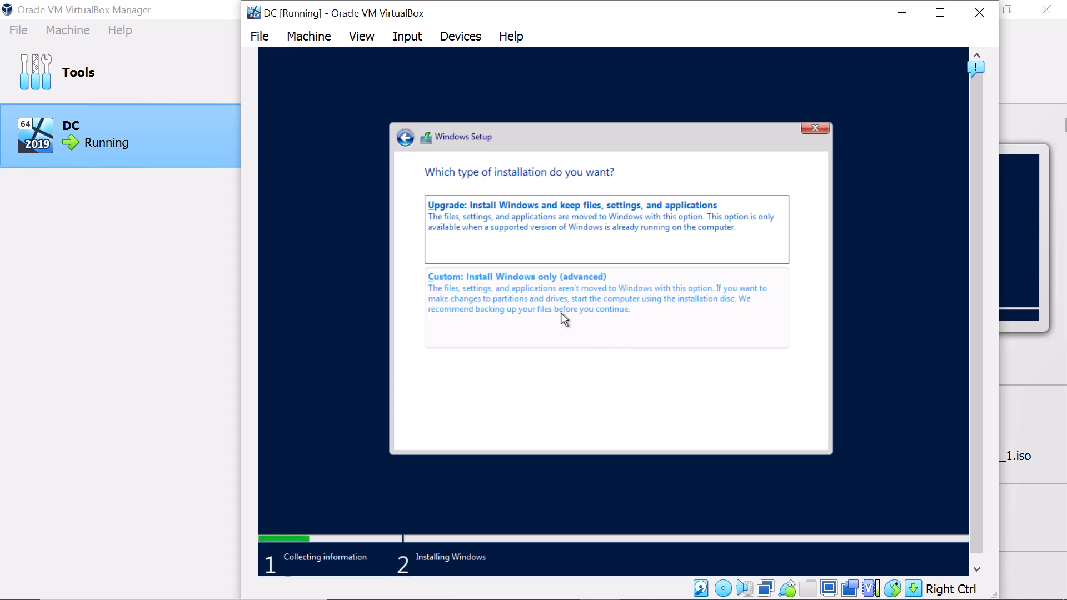
{"action": "left_click", "coordinate": [465, 298]}
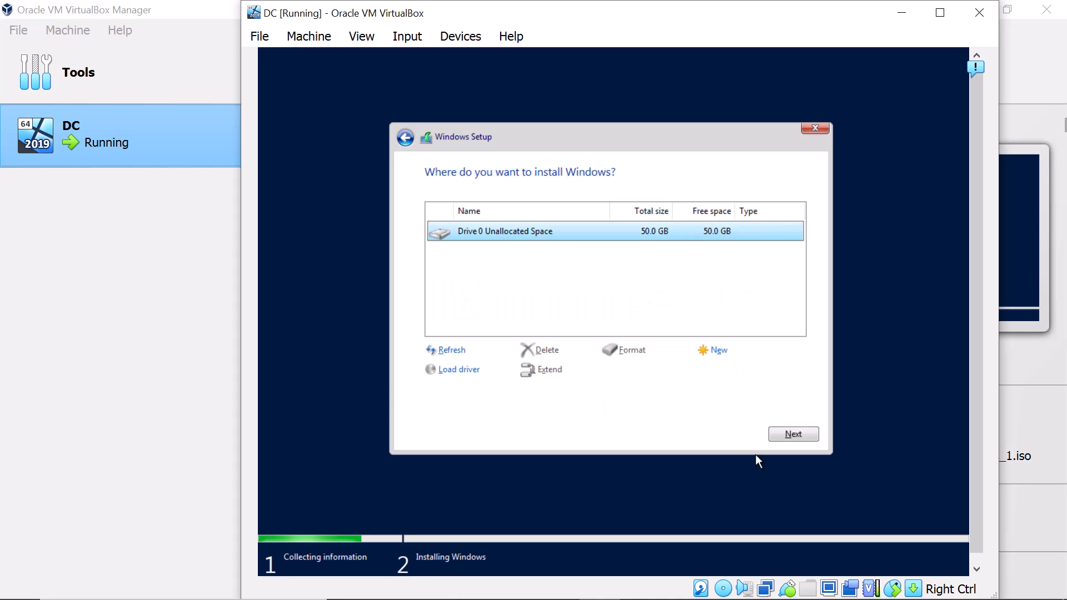
{"action": "left_click", "coordinate": [785, 437]}
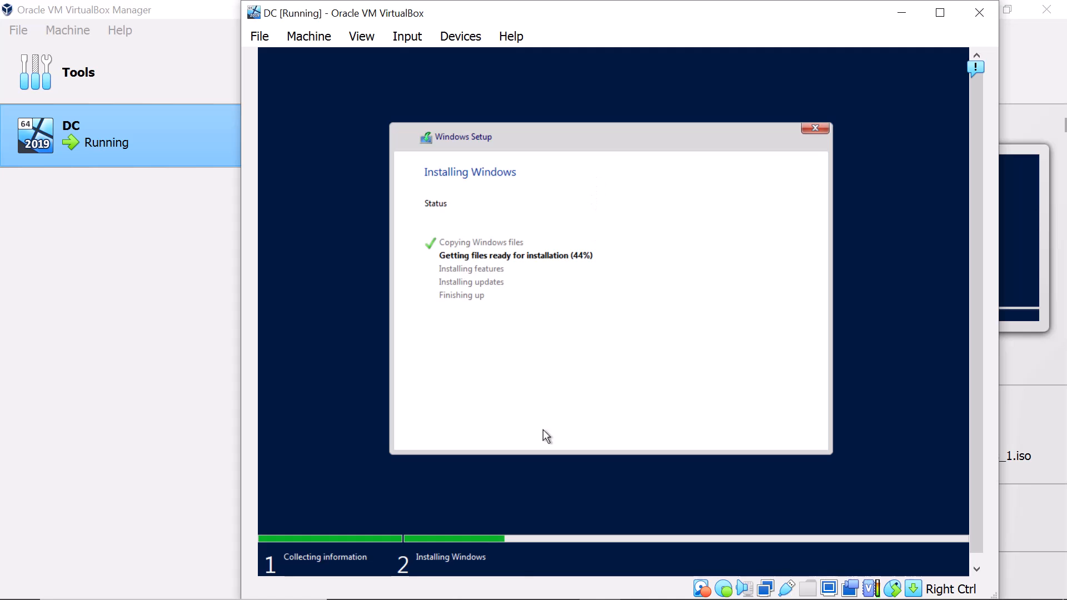
- Let Windows Server install on DC until the Customize settings password screen appears
{"action": "mouse_move", "coordinate": [475, 599]}
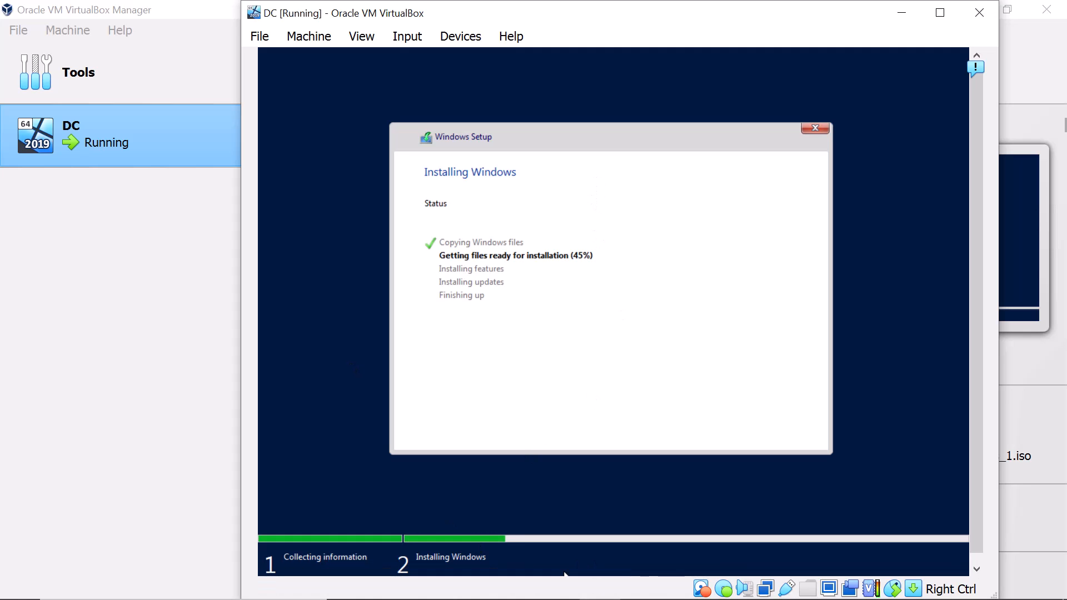
{"action": "left_click", "coordinate": [595, 598]}
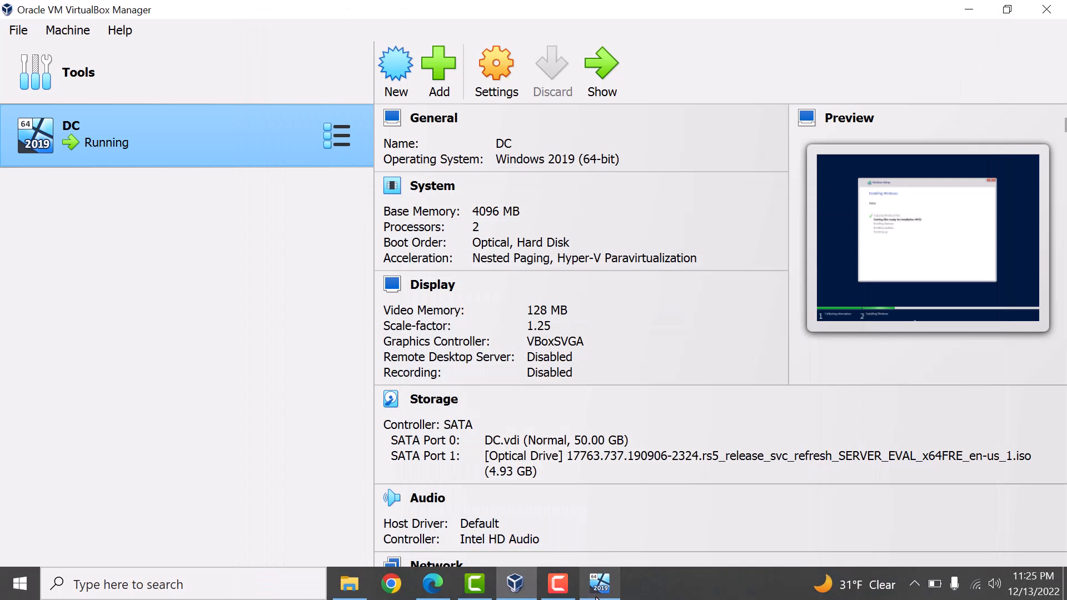
{"action": "left_click", "coordinate": [596, 597]}
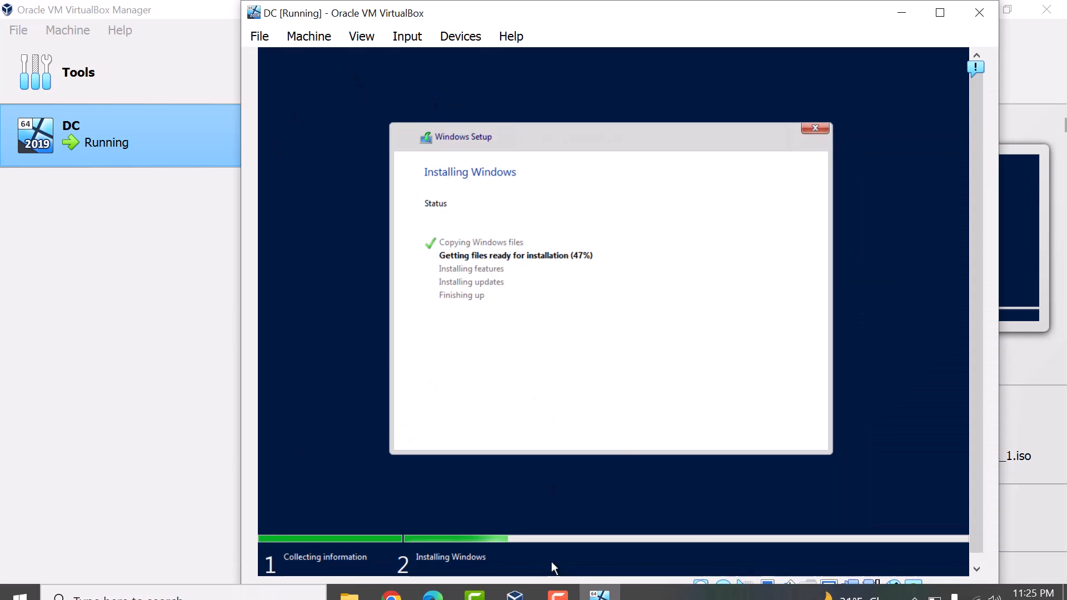
{"action": "left_click", "coordinate": [568, 594]}
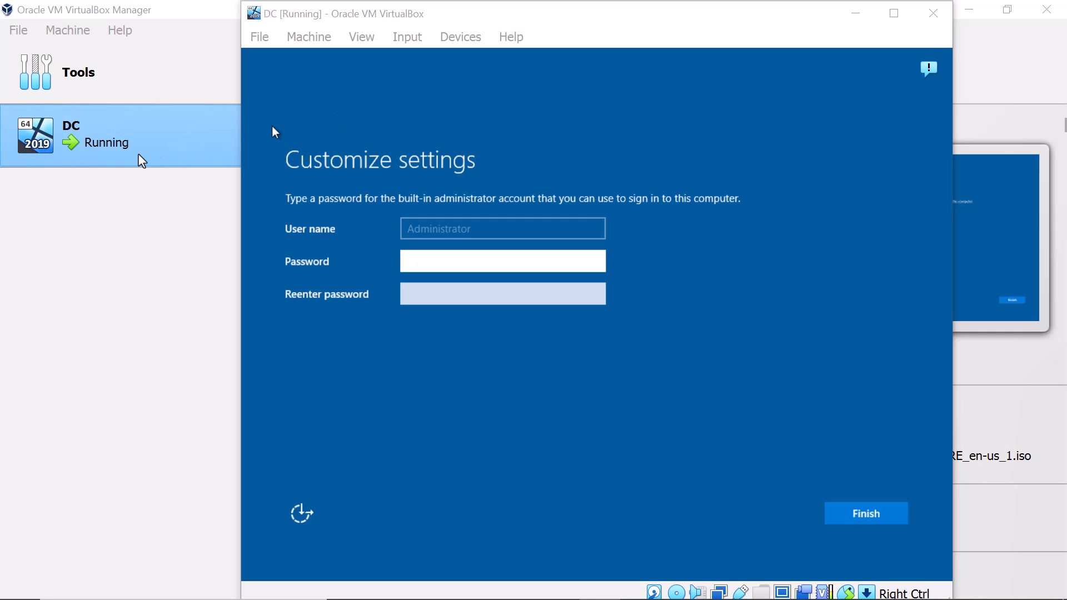
- Close the DC window, choosing 'Power off the machine'
{"action": "left_click", "coordinate": [924, 15]}
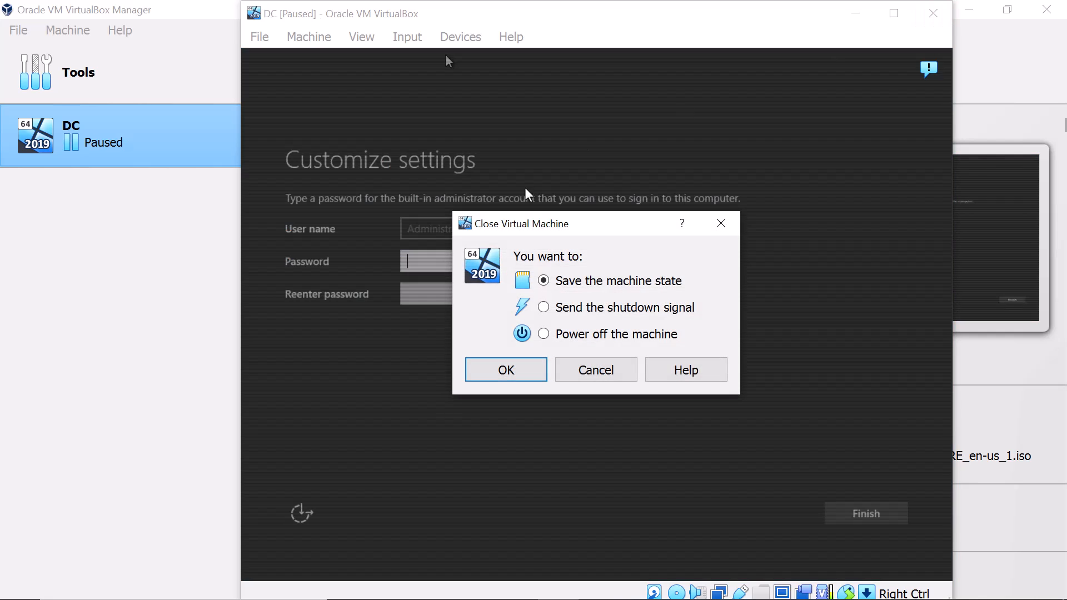
{"action": "left_click", "coordinate": [544, 335]}
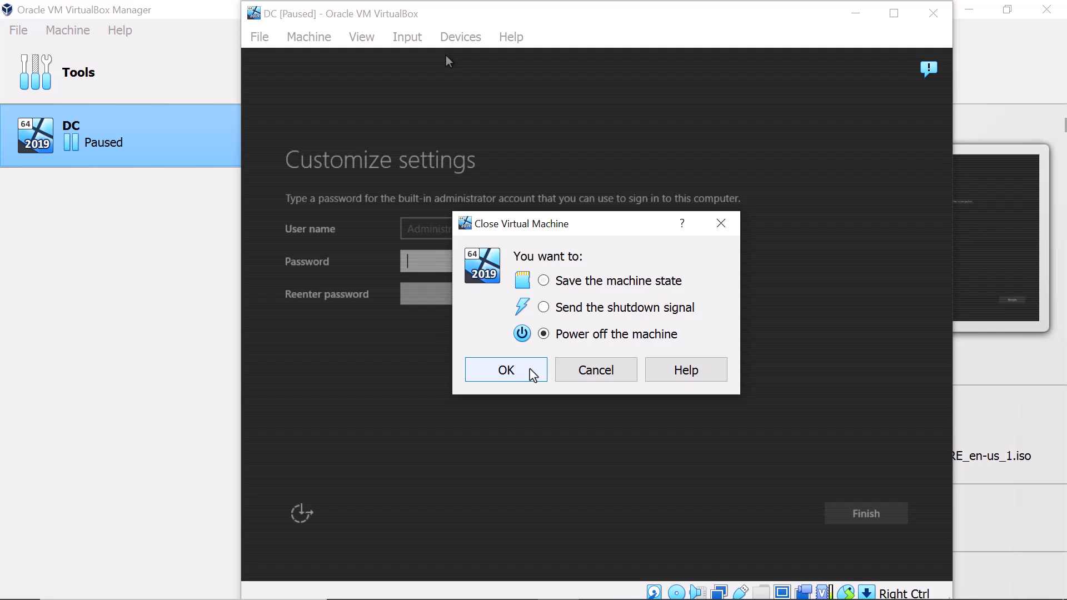
{"action": "left_click", "coordinate": [533, 374]}
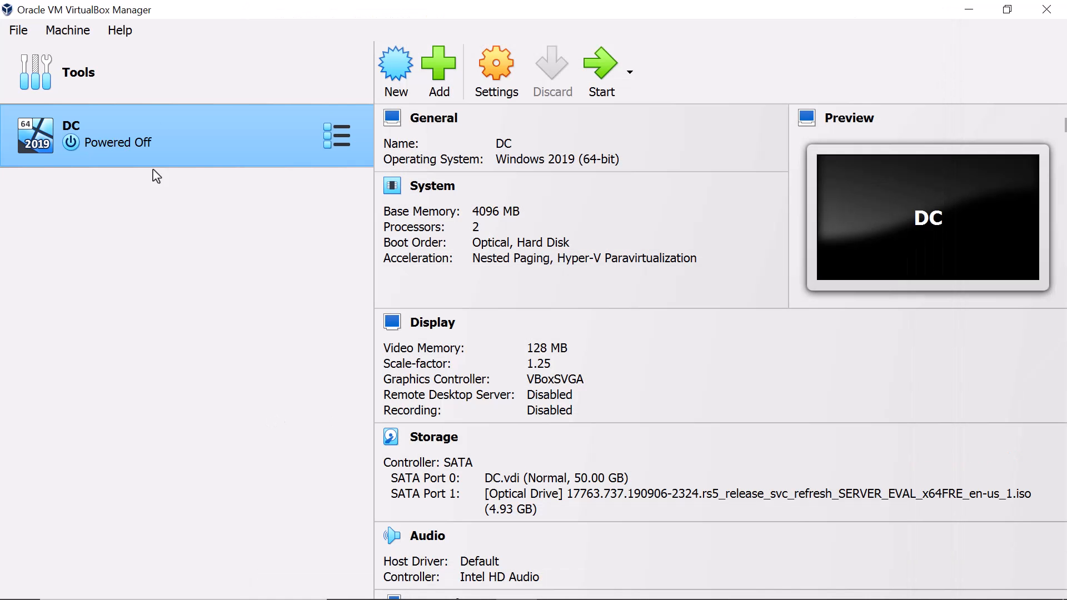
- Choose Clone from the DC machine's context menu
{"action": "right_click", "coordinate": [133, 132]}
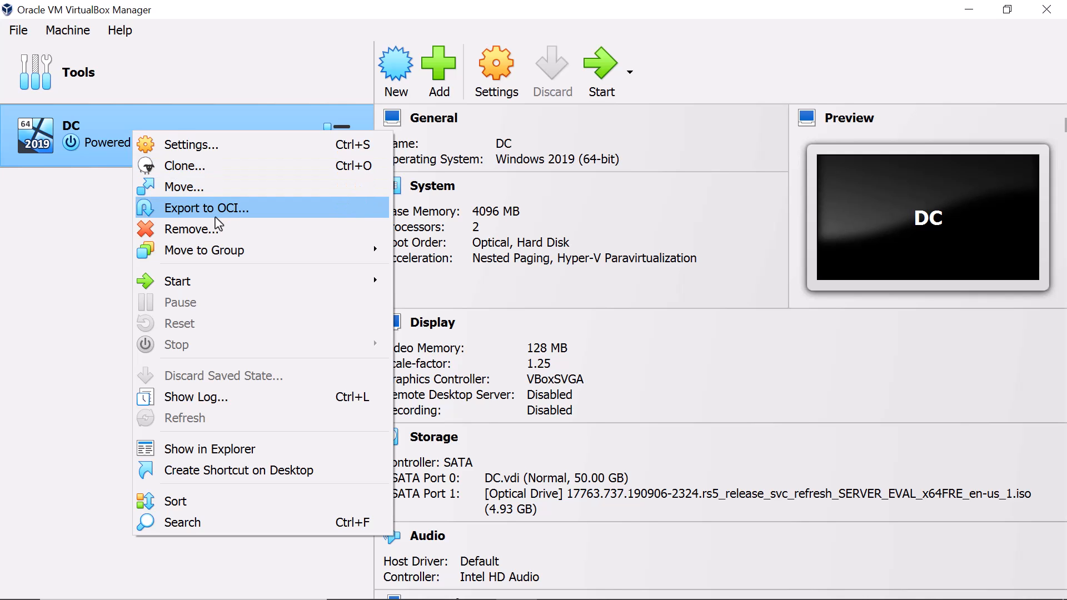
{"action": "left_click", "coordinate": [181, 173]}
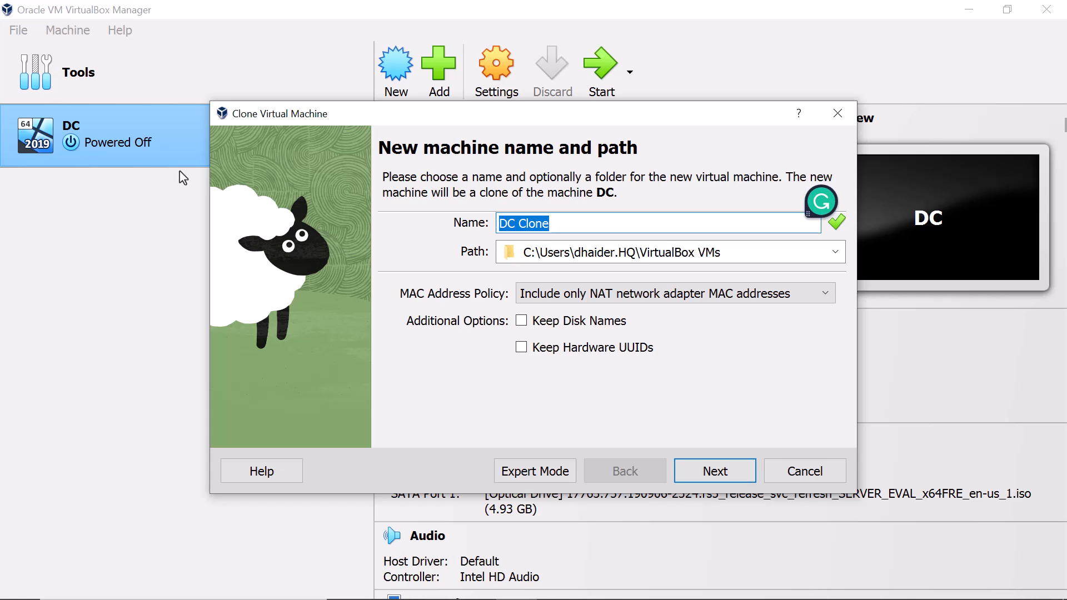
- Enter 'Severimage' as the clone's name, correcting typos along the way
{"action": "type", "text": "Sevrer"}
{"action": "key", "text": "BackSpace"}
{"action": "key", "text": "BackSpace"}
{"action": "key", "text": "BackSpace"}
{"action": "key", "text": "BackSpace"}
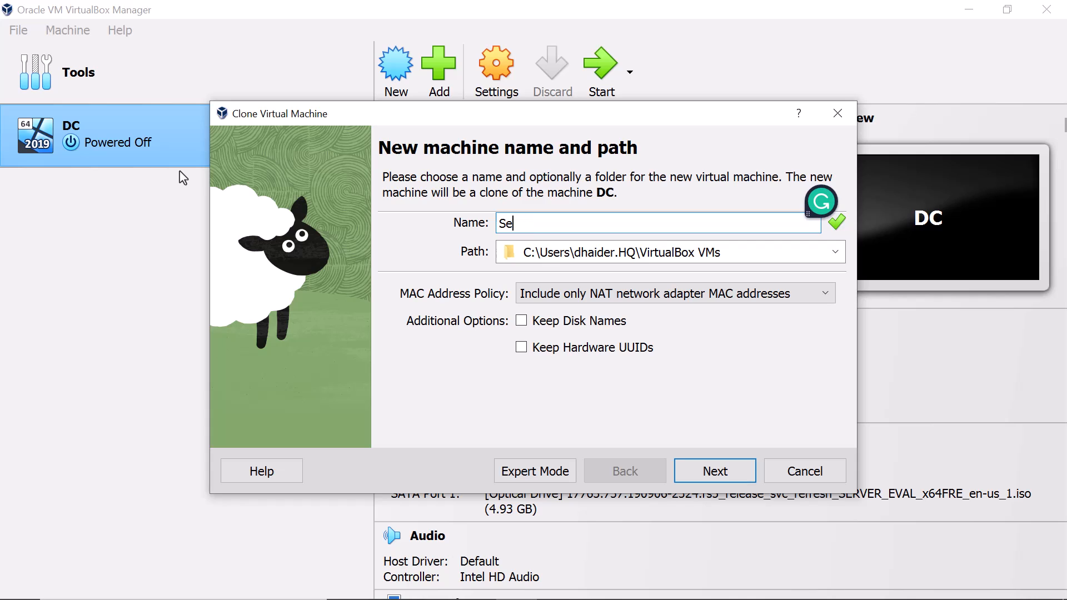
{"action": "type", "text": "verimage"}
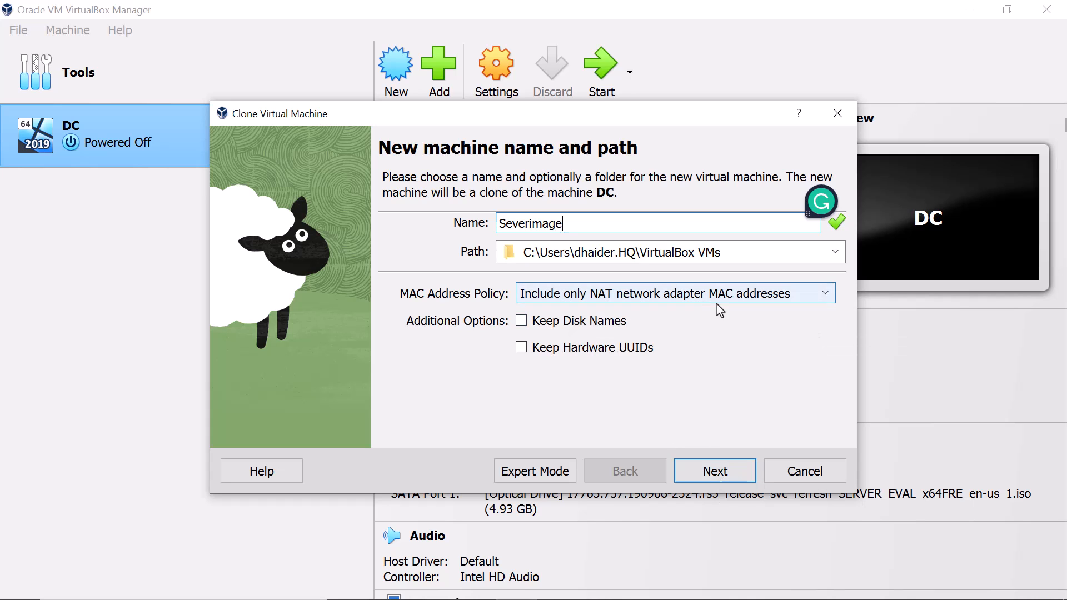
- Complete the wizard as a Full clone, creating Severimage with its own 50 GB disk
{"action": "left_click", "coordinate": [728, 472]}
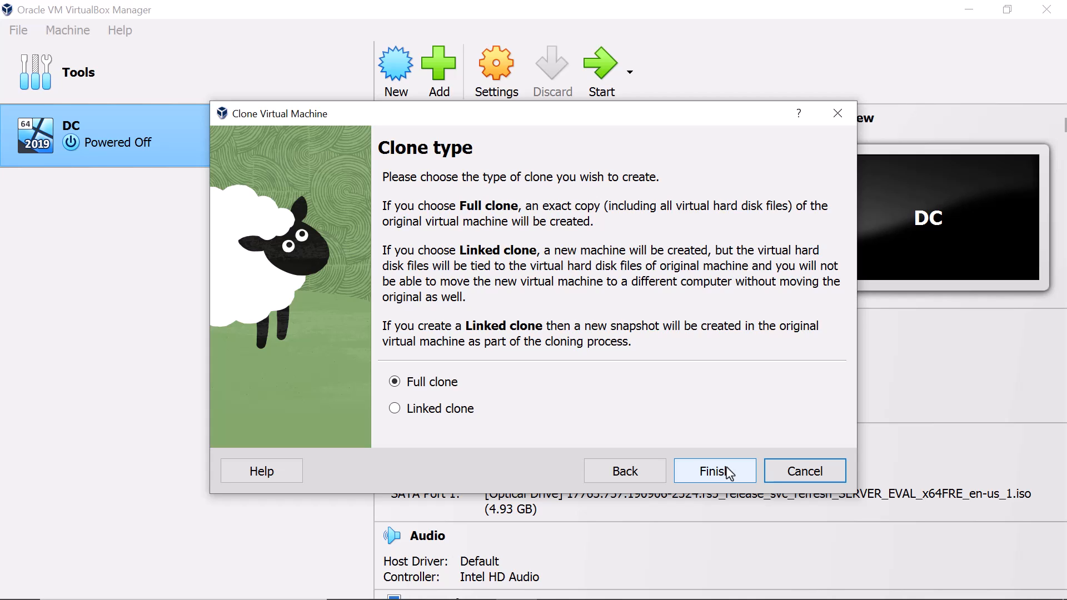
{"action": "left_click", "coordinate": [716, 472]}
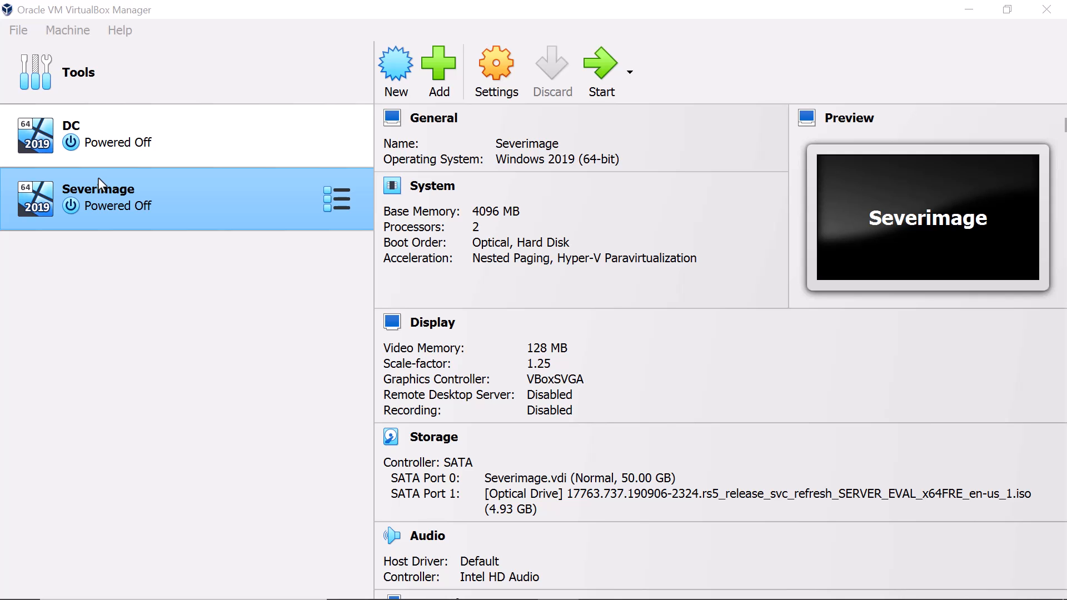
- Select DC in the machine list and start it booting from its disk
{"action": "left_click", "coordinate": [115, 142]}
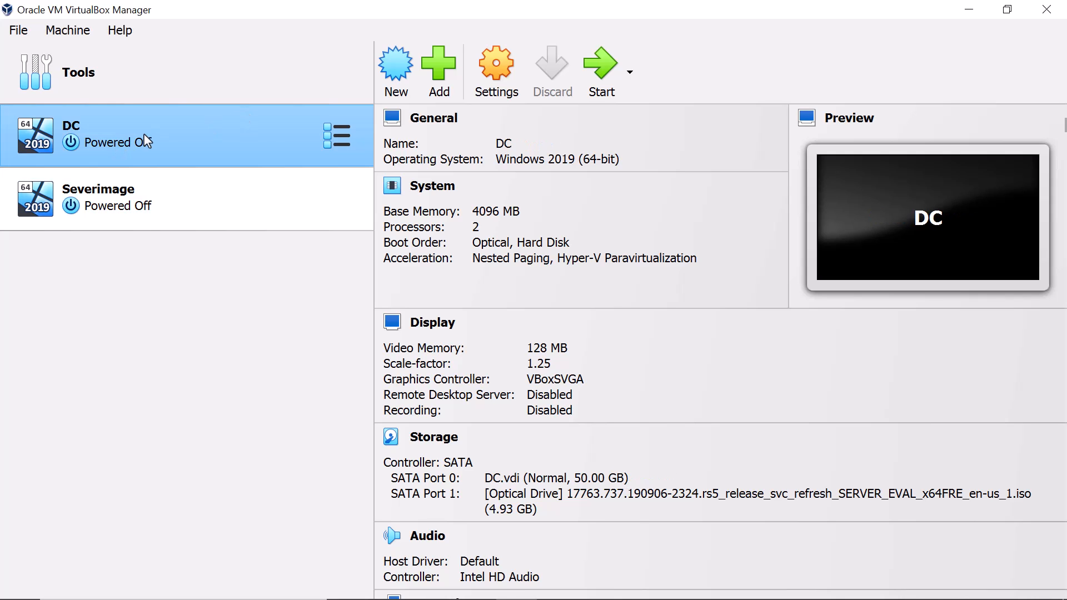
{"action": "left_click", "coordinate": [603, 92]}
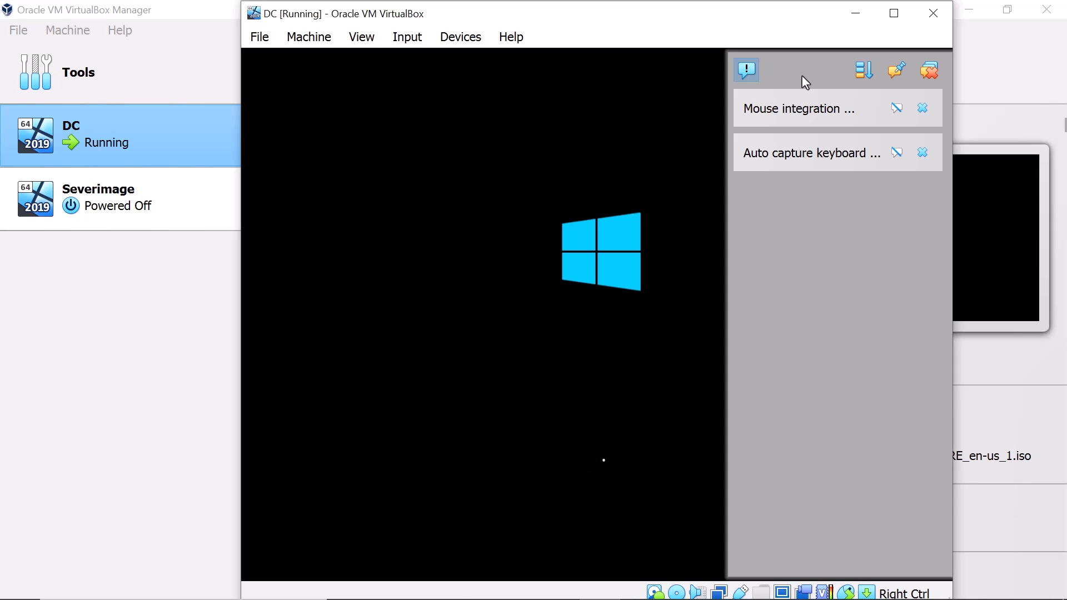
- Close the notification panel and move the DC window up and to the left
{"action": "left_click", "coordinate": [751, 72]}
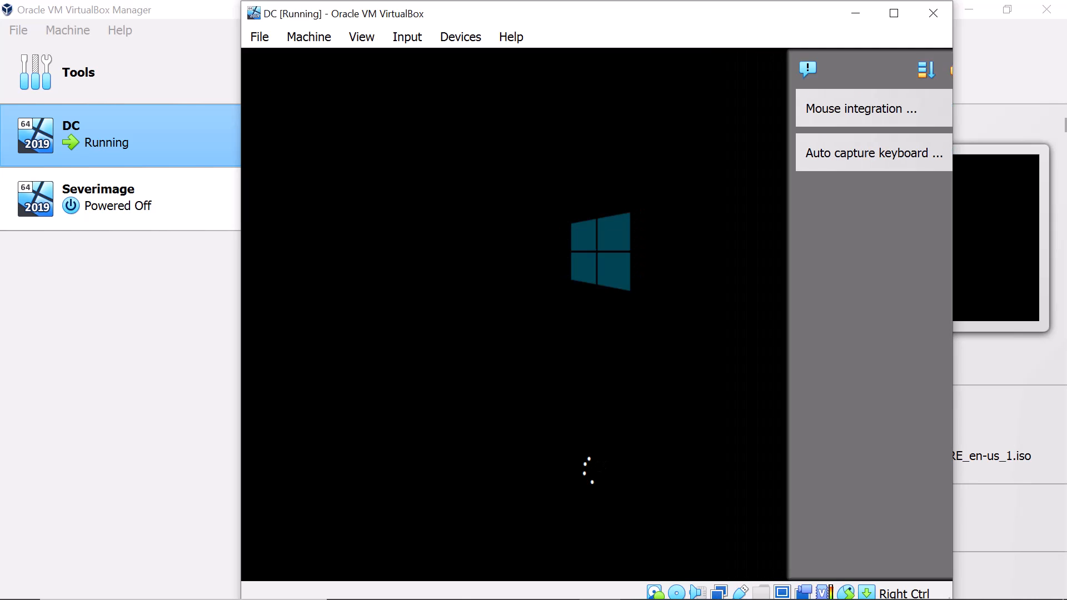
{"action": "left_click_drag", "start_coordinate": [745, 23], "coordinate": [695, 23]}
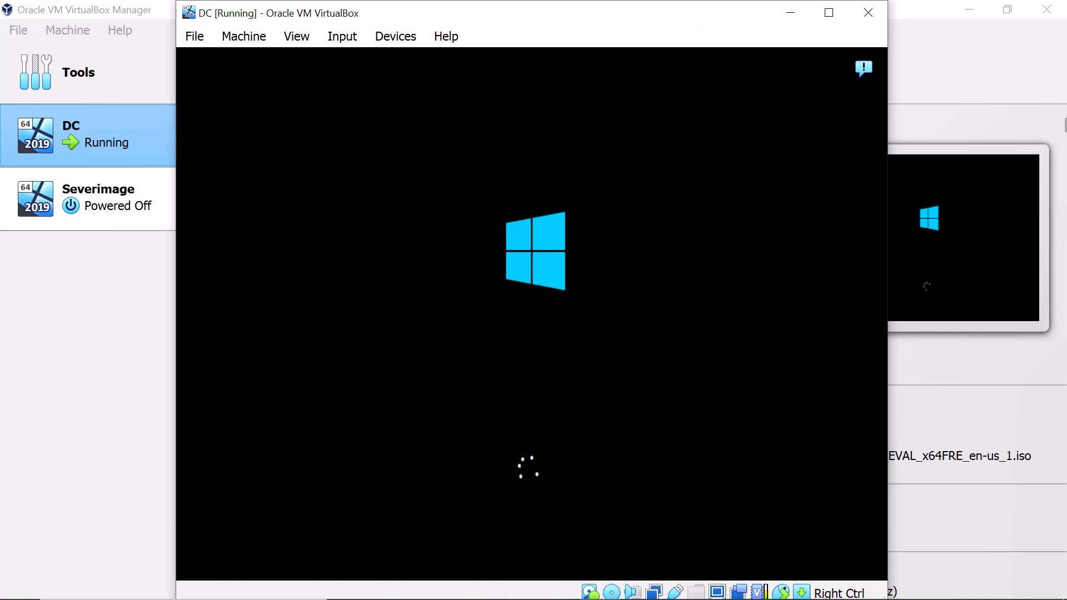
{"action": "left_click_drag", "start_coordinate": [515, 22], "coordinate": [515, 17]}
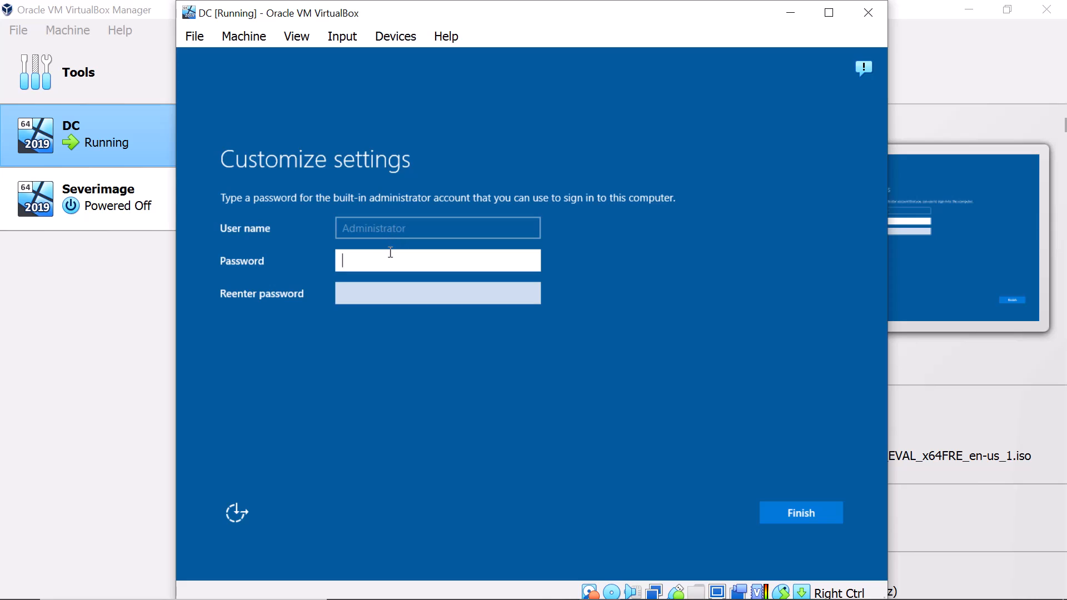
- Enter and confirm the built-in Administrator password, then finish setup
{"action": "type", "text": "******"}
{"action": "key", "text": "Tab"}
{"action": "type", "text": "********"}
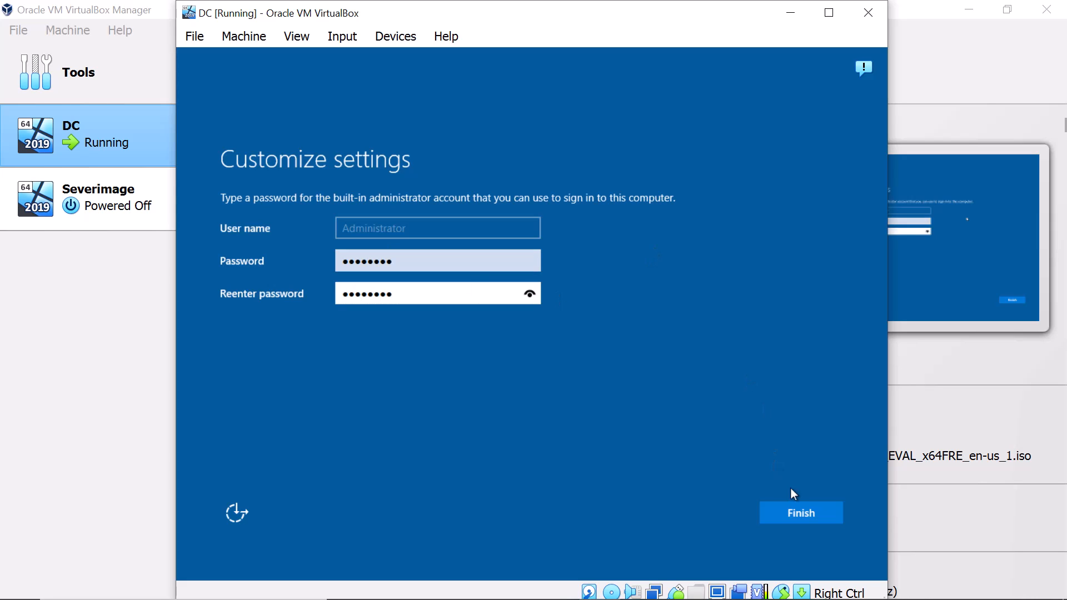
{"action": "left_click", "coordinate": [805, 511]}
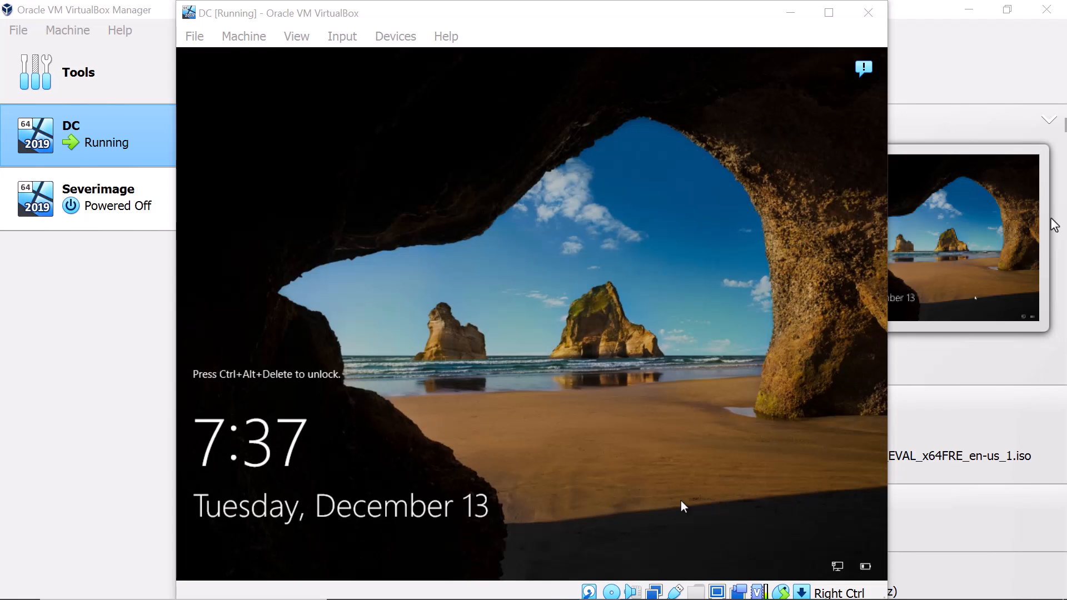
- Send Ctrl-Alt-Del to DC via Input > Keyboard to bring up sign-in
{"action": "left_click_drag", "start_coordinate": [301, 1], "coordinate": [300, 11]}
{"action": "left_click", "coordinate": [251, 46]}
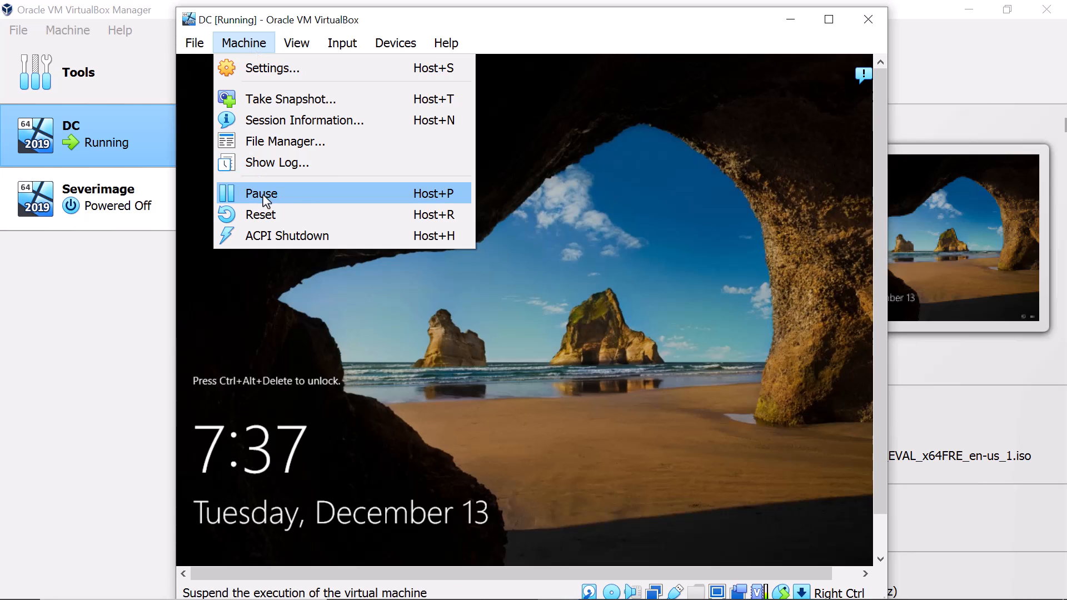
{"action": "mouse_move", "coordinate": [197, 49]}
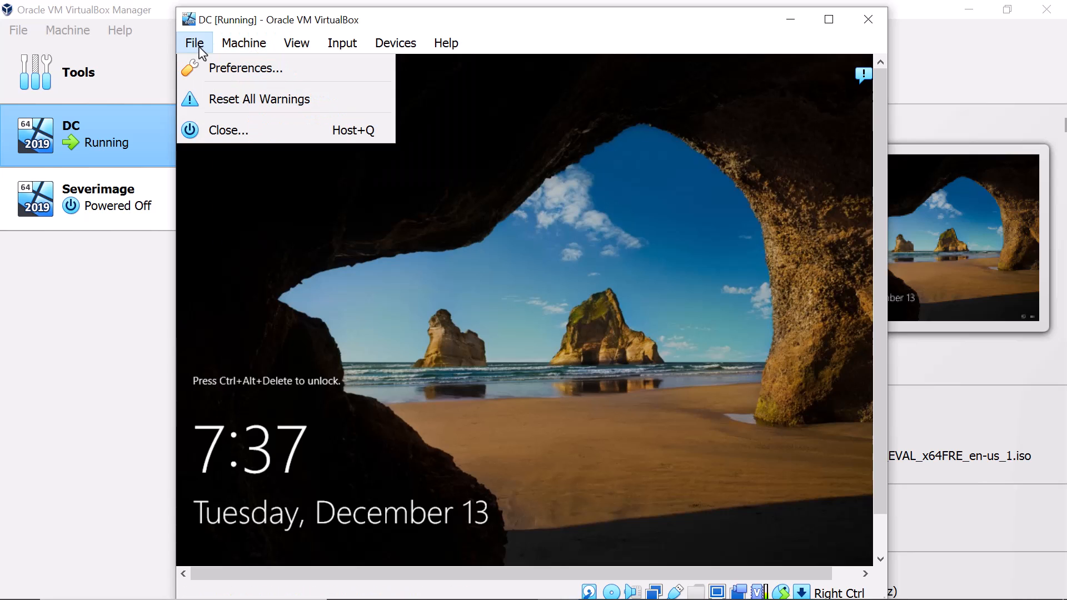
{"action": "mouse_move", "coordinate": [296, 48]}
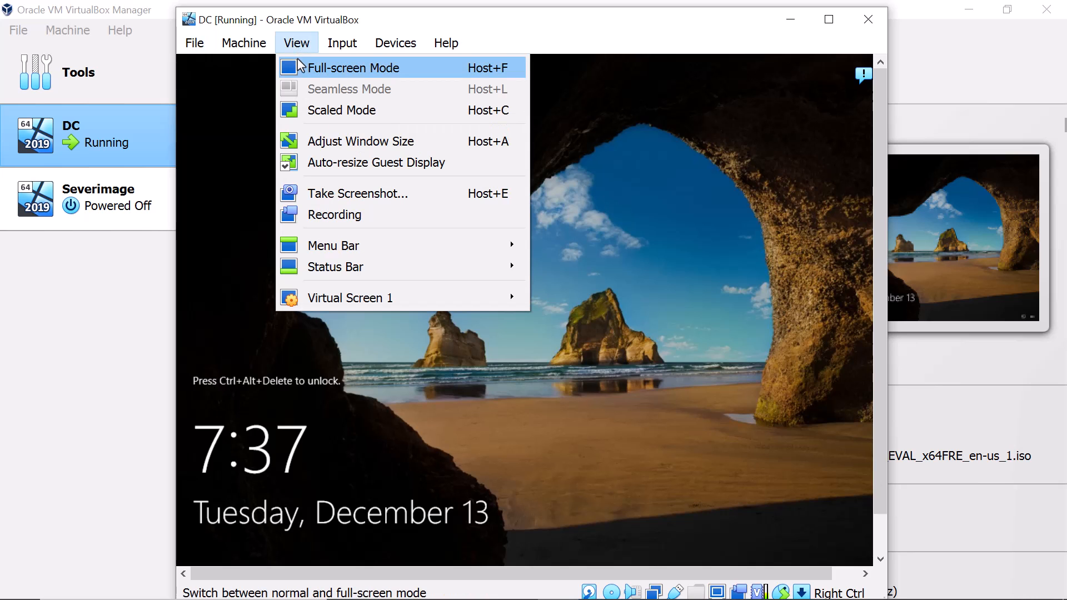
{"action": "mouse_move", "coordinate": [405, 303]}
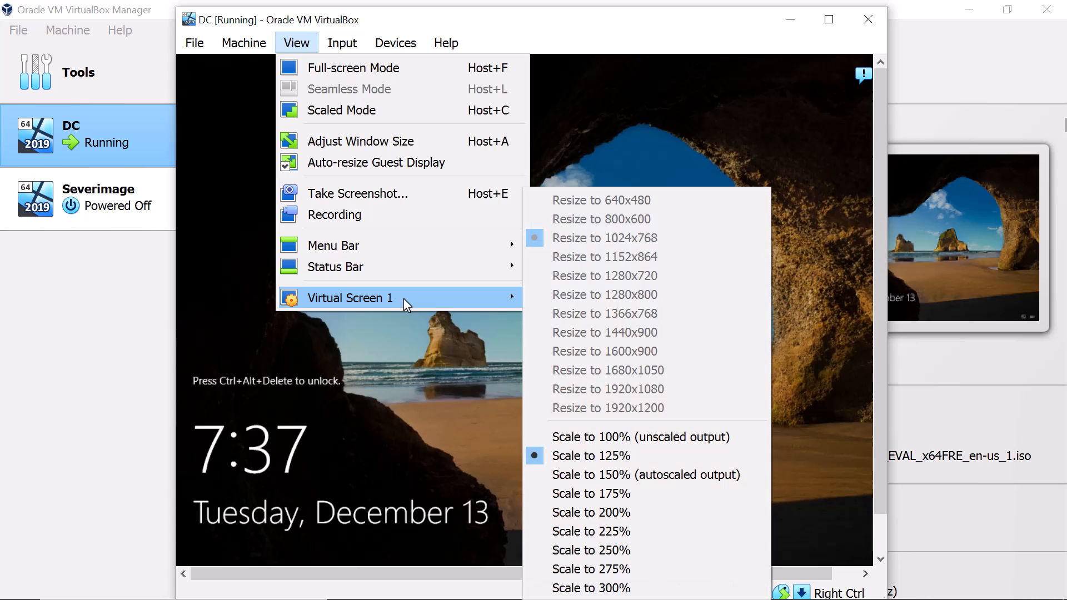
{"action": "mouse_move", "coordinate": [499, 250]}
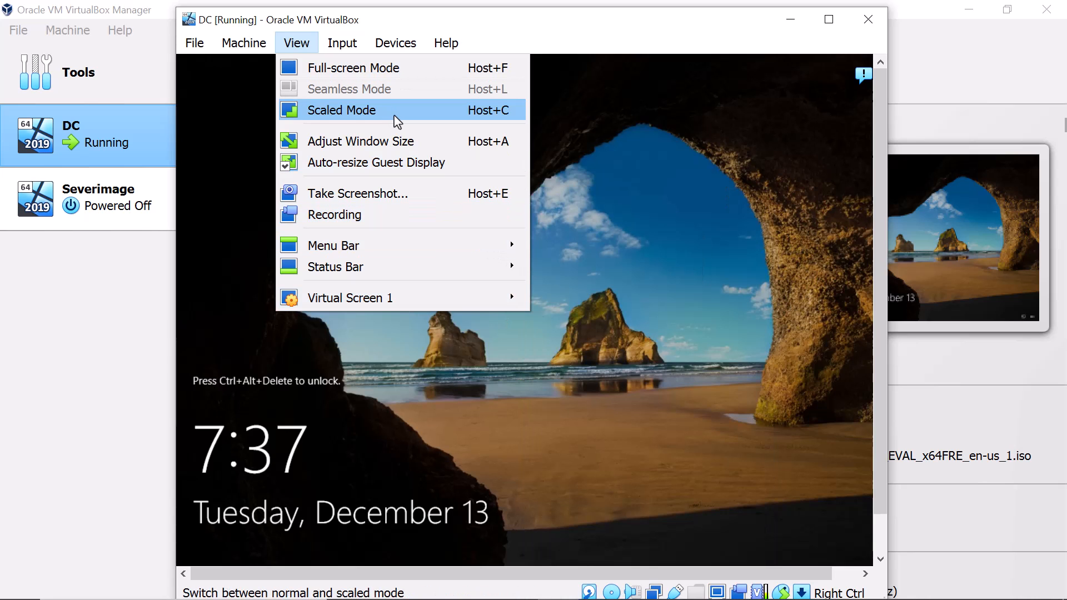
{"action": "mouse_move", "coordinate": [345, 46]}
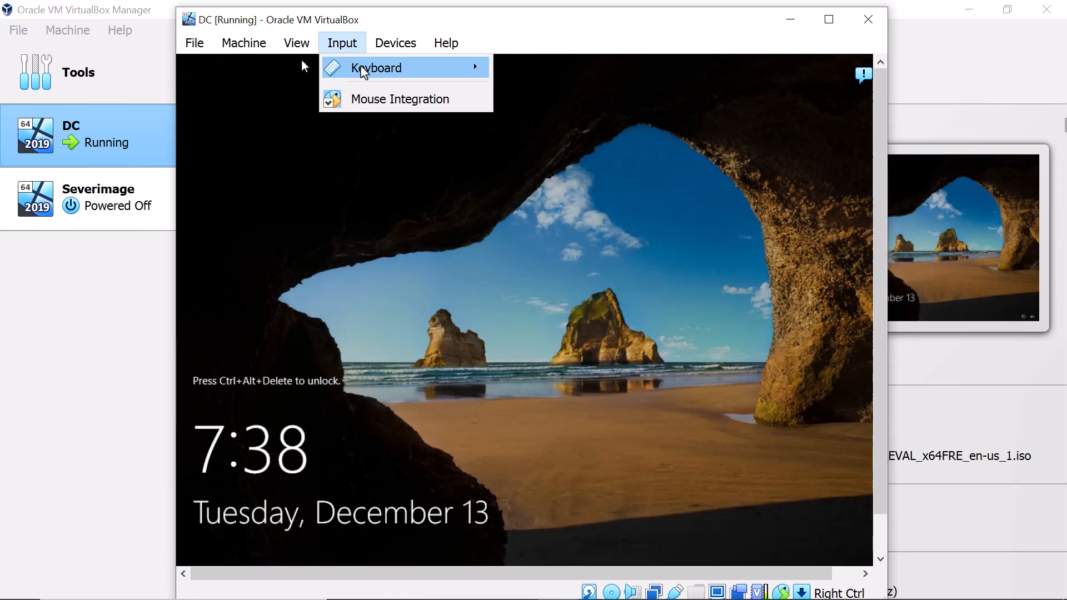
{"action": "mouse_move", "coordinate": [363, 71]}
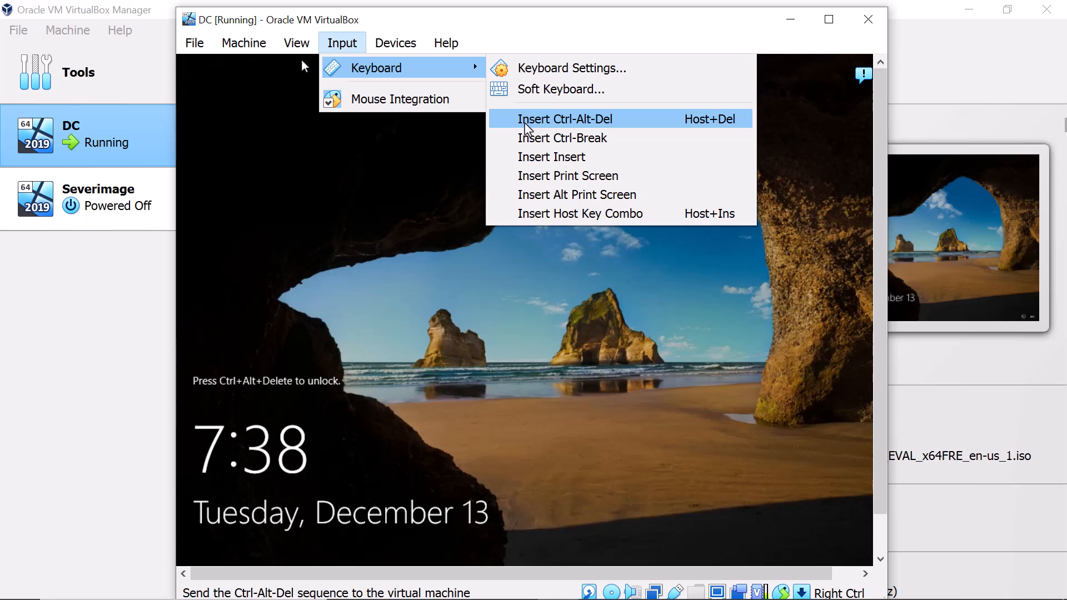
{"action": "mouse_move", "coordinate": [405, 53]}
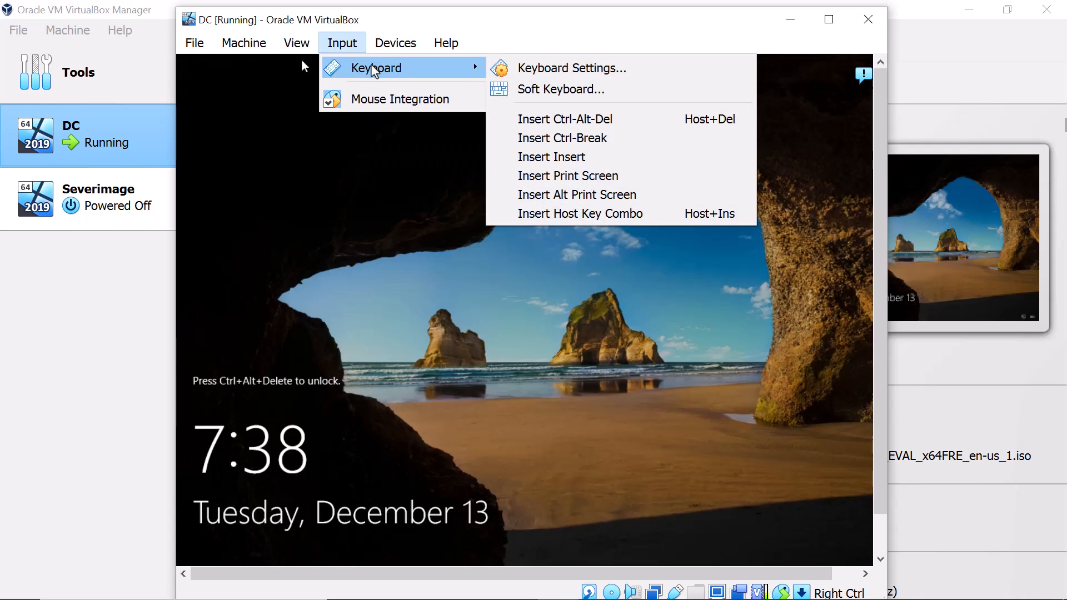
{"action": "left_click", "coordinate": [527, 120]}
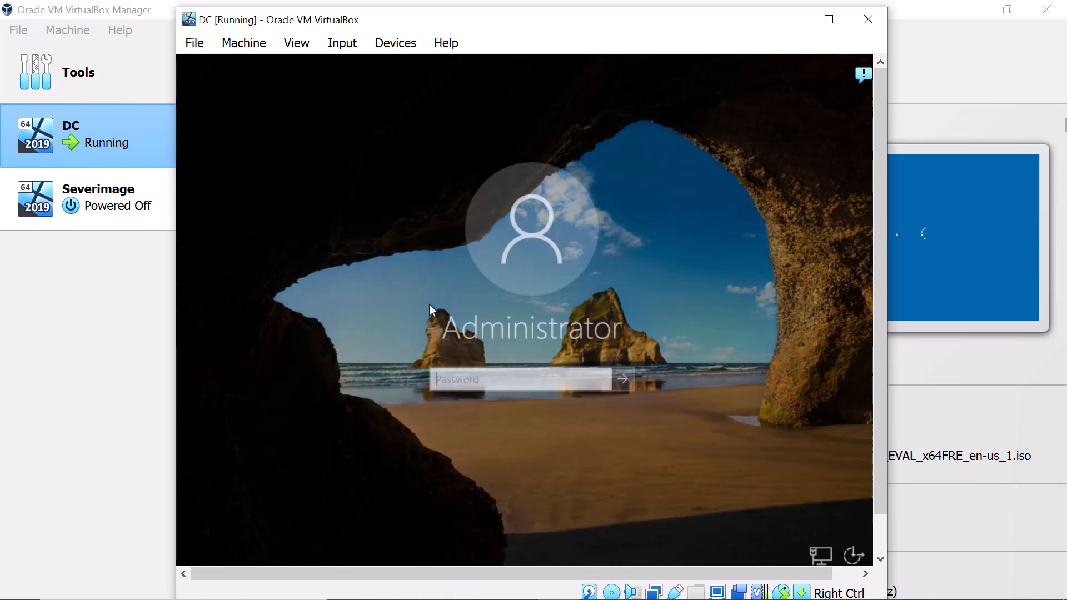
- Sign in to DC as Administrator by entering the account password
{"action": "left_click", "coordinate": [508, 379]}
{"action": "type", "text": "P@ssw0rd"}
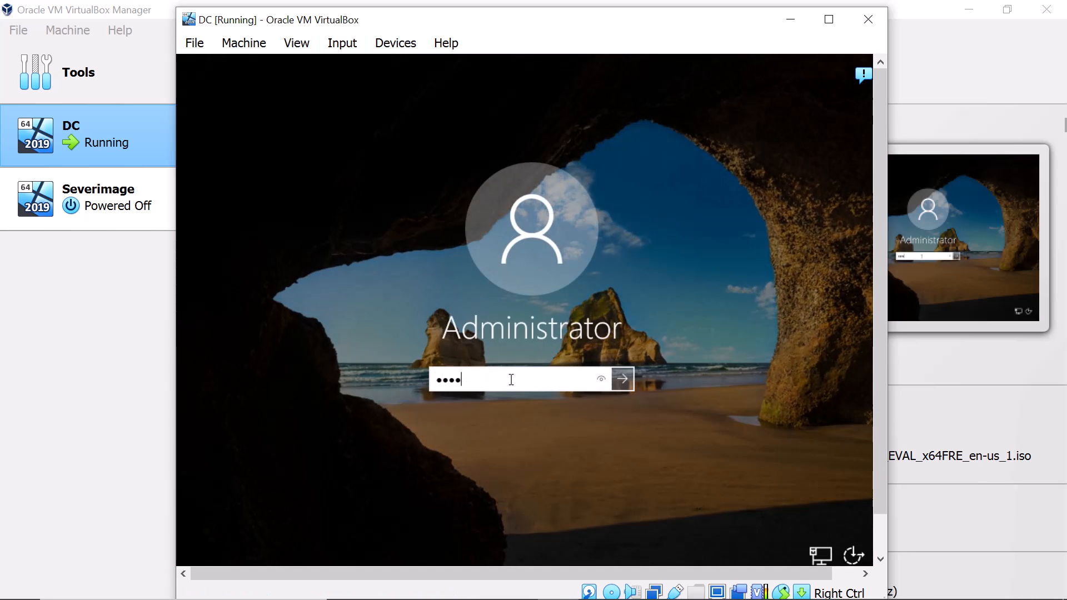
{"action": "key", "text": "Return"}
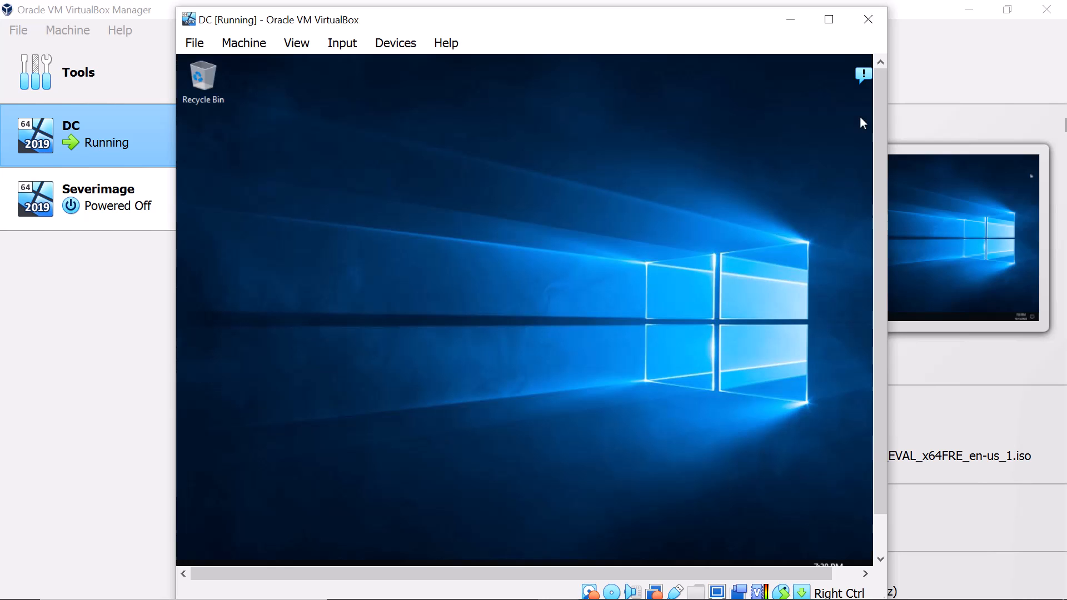
- Make DC discoverable on the network with Yes and cancel the Shutdown Event Tracker
{"action": "left_click_drag", "start_coordinate": [878, 134], "coordinate": [879, 217]}
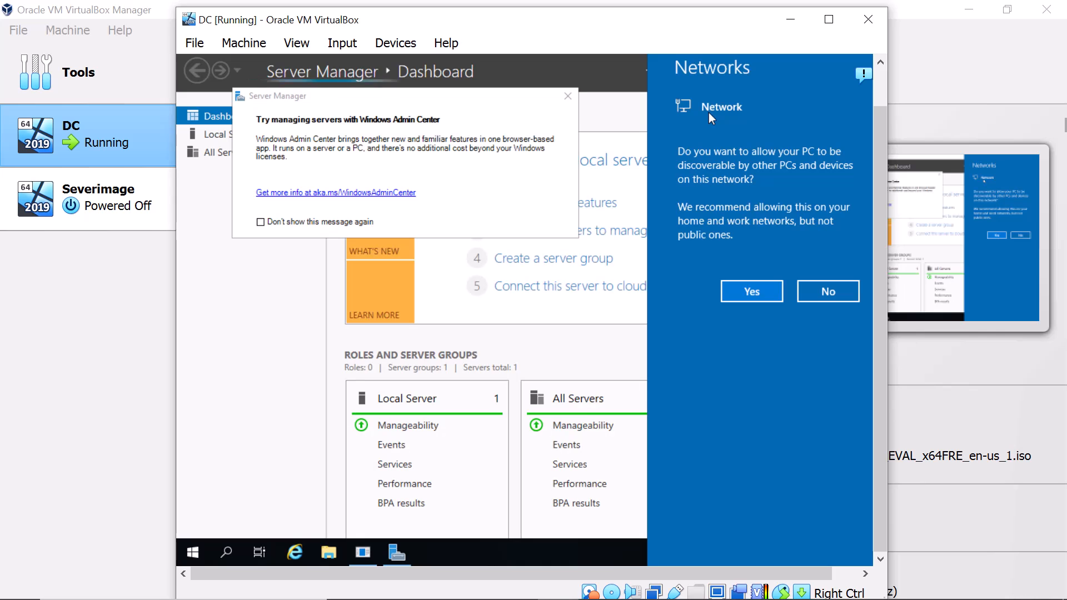
{"action": "left_click", "coordinate": [736, 289]}
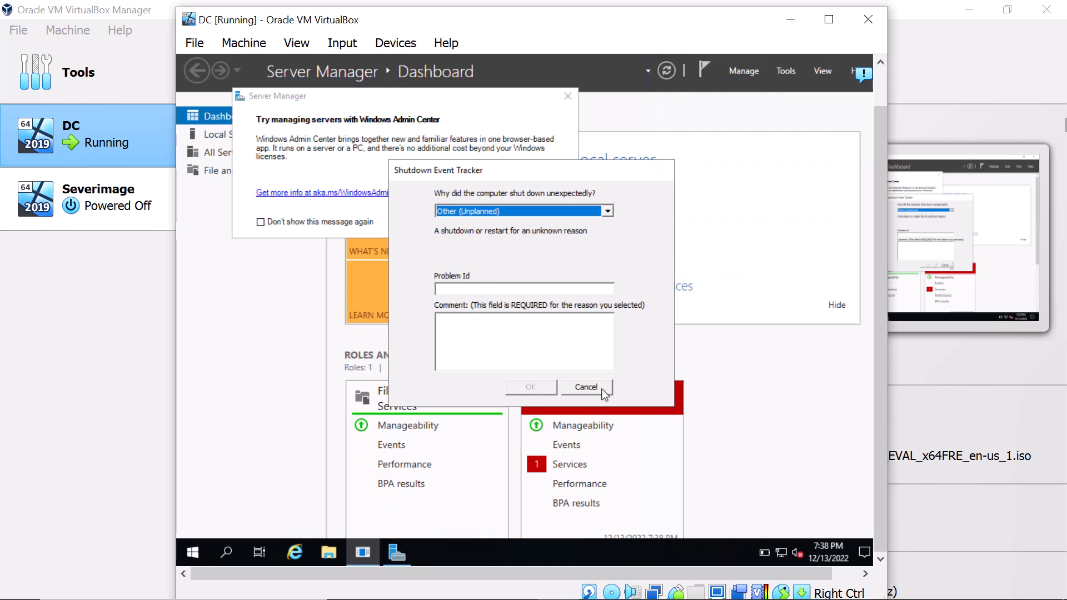
{"action": "left_click", "coordinate": [604, 387]}
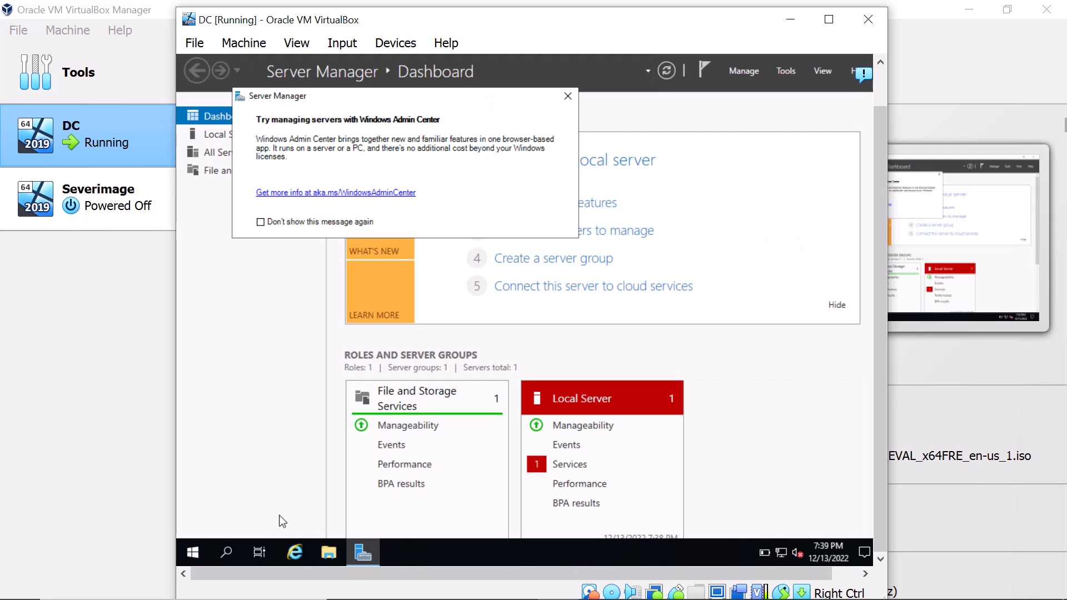
{"action": "right_click", "coordinate": [200, 554]}
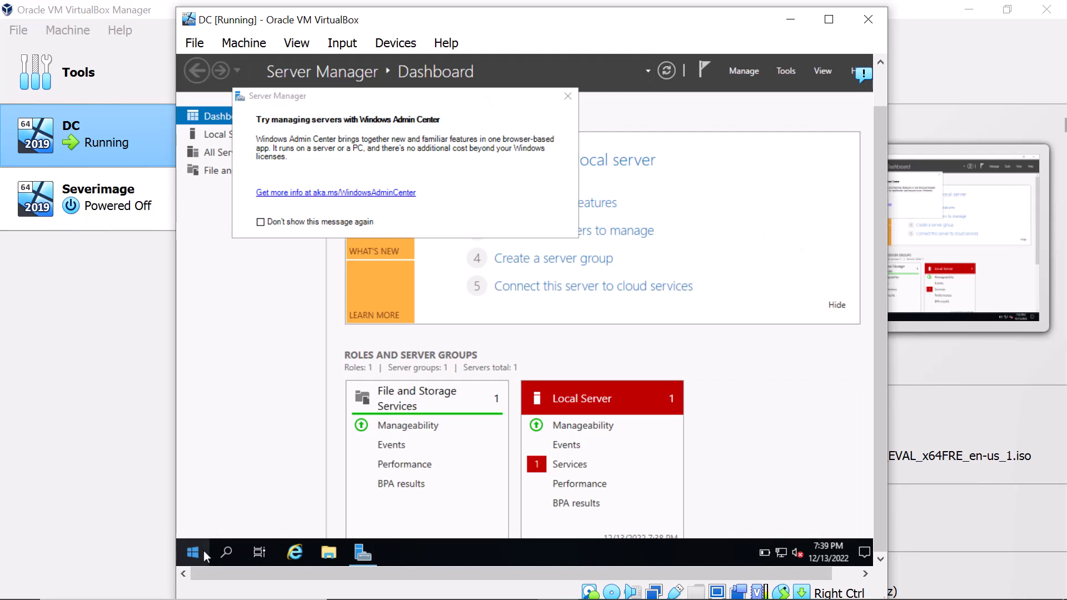
- From Settings > About, rename this PC to 'DC' and choose Restart now
{"action": "left_click", "coordinate": [242, 238]}
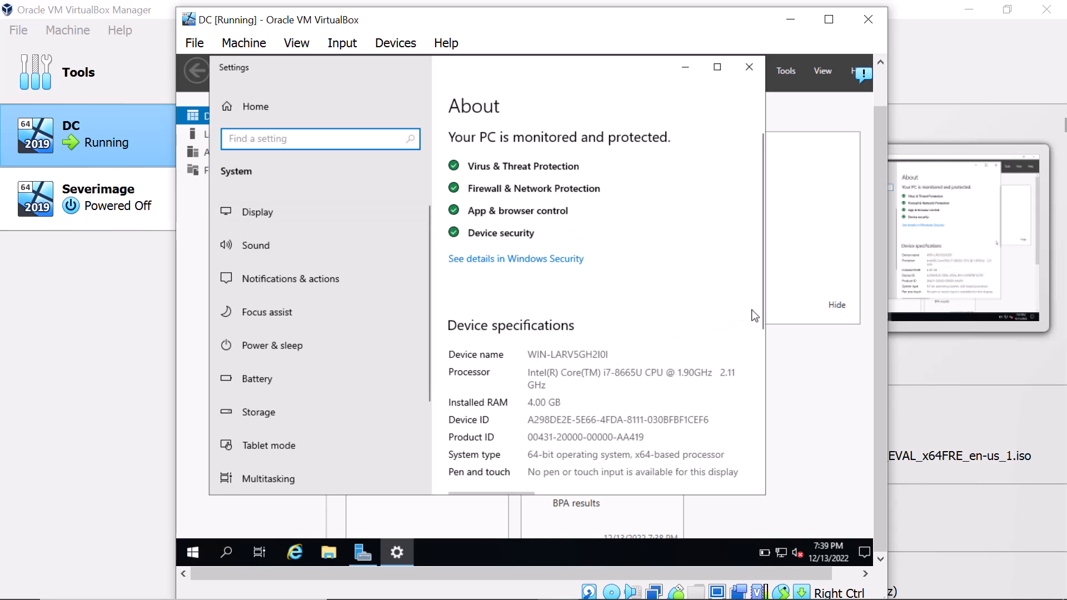
{"action": "left_click_drag", "start_coordinate": [765, 311], "coordinate": [763, 355]}
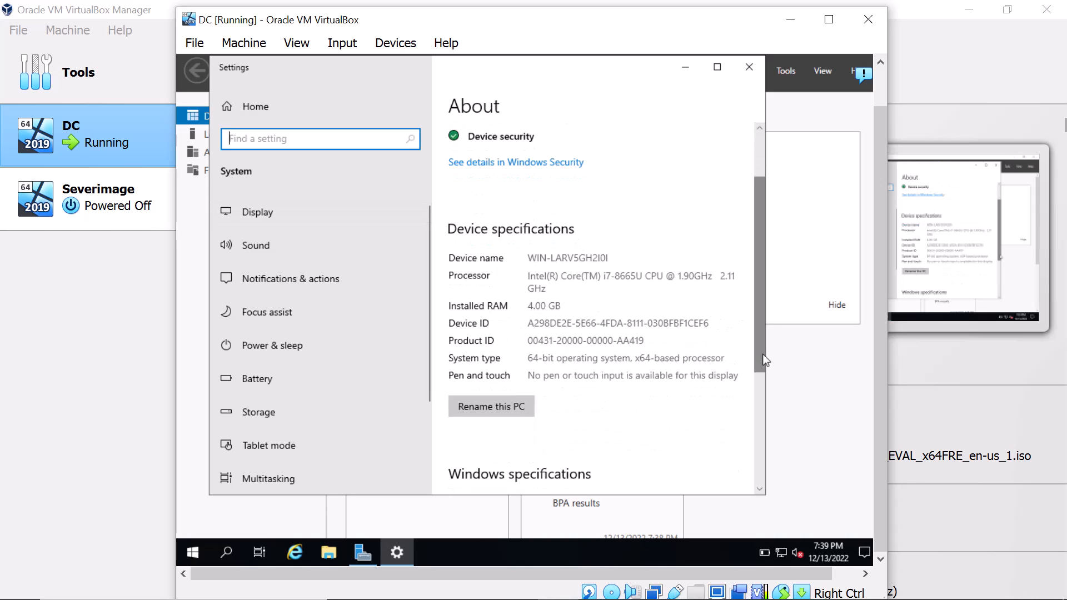
{"action": "left_click", "coordinate": [492, 404]}
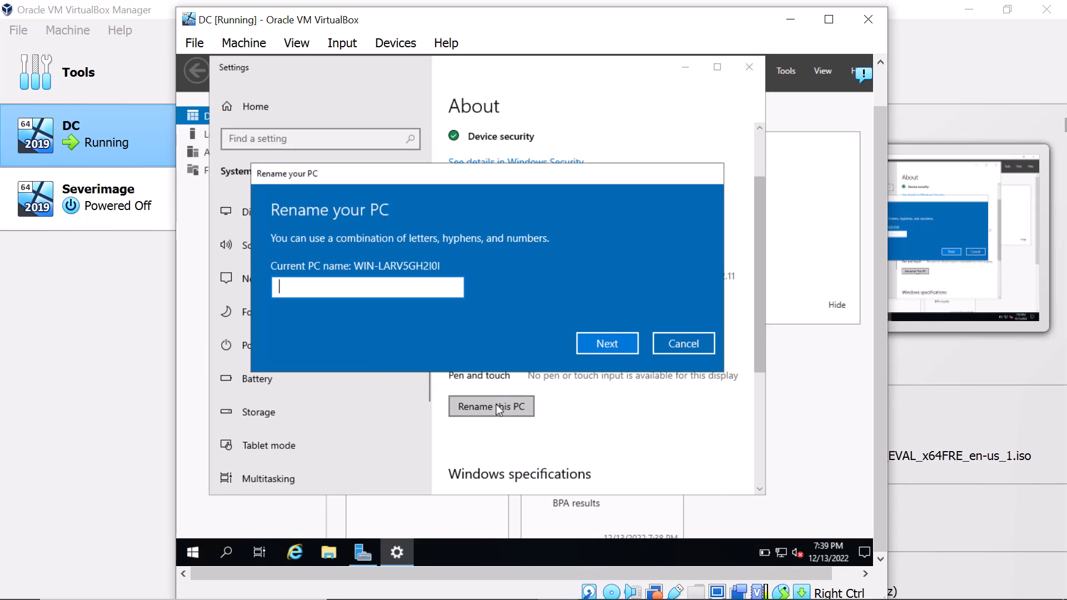
{"action": "type", "text": "DC"}
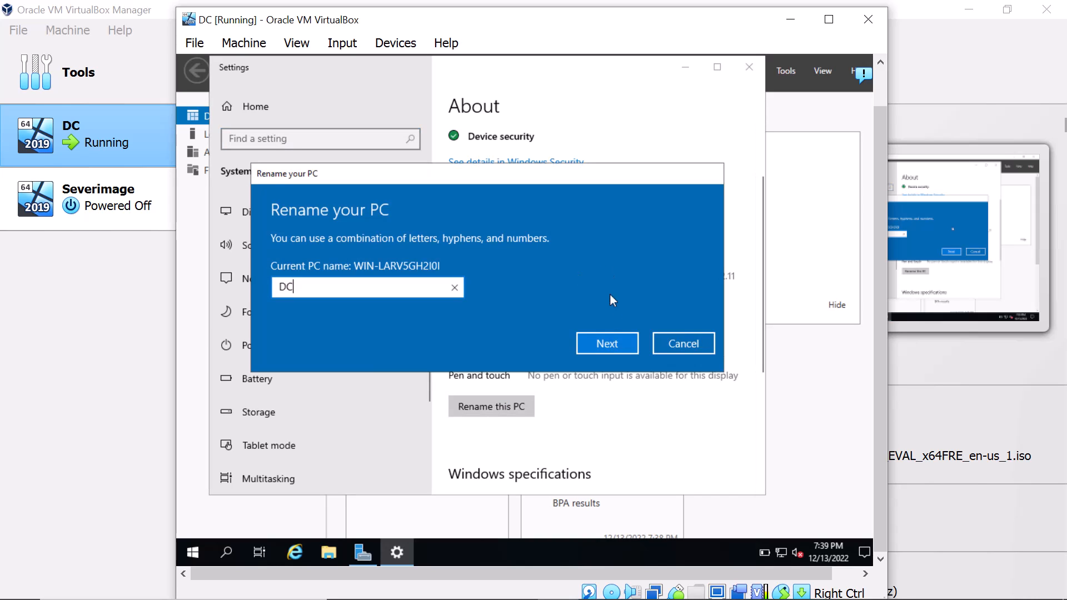
{"action": "left_click", "coordinate": [619, 345]}
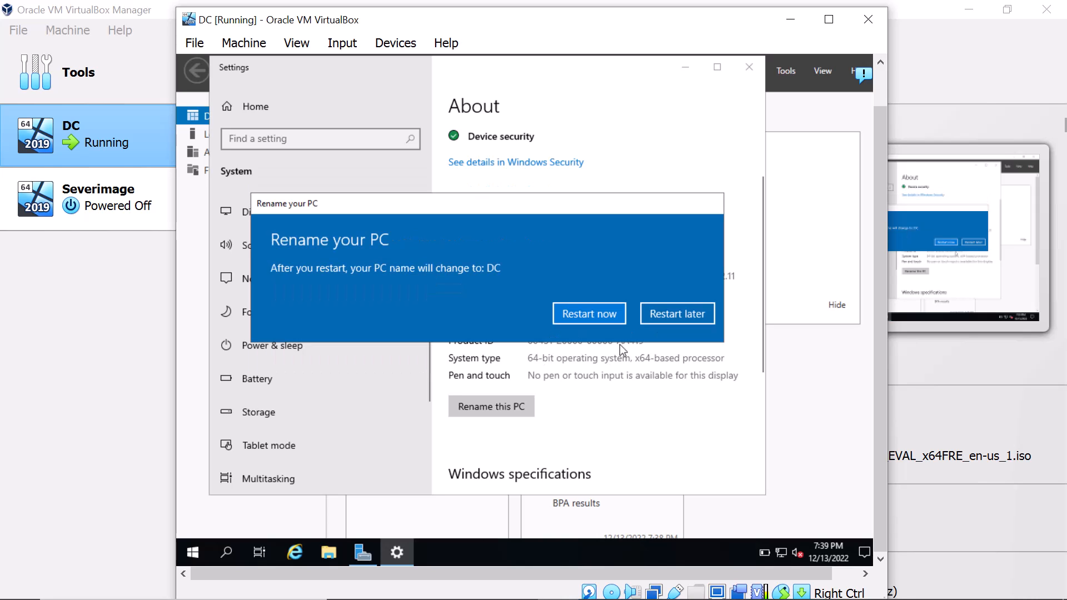
{"action": "left_click", "coordinate": [578, 317]}
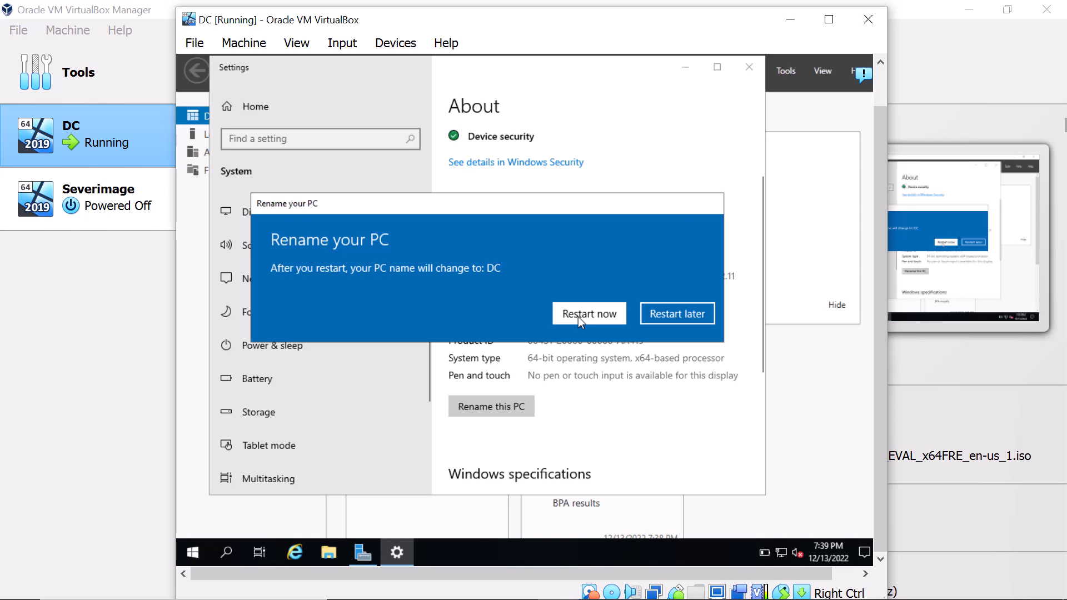
- Restart DC, sign back in as Administrator via Insert Ctrl-Alt-Del, and bring up Start's power menu
{"action": "left_click", "coordinate": [634, 278]}
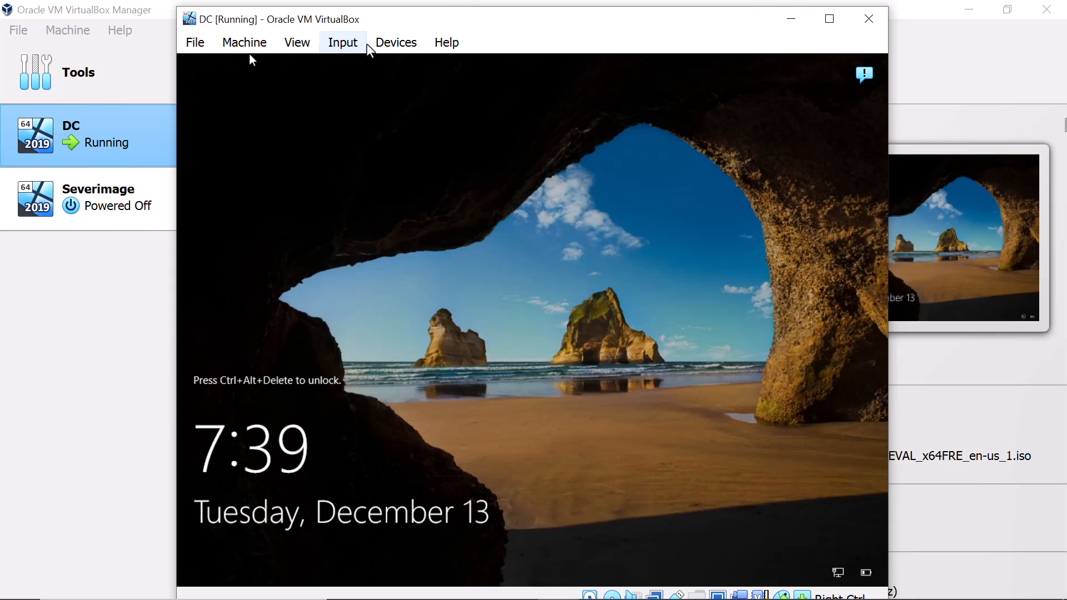
{"action": "left_click", "coordinate": [395, 43]}
{"action": "mouse_move", "coordinate": [366, 53]}
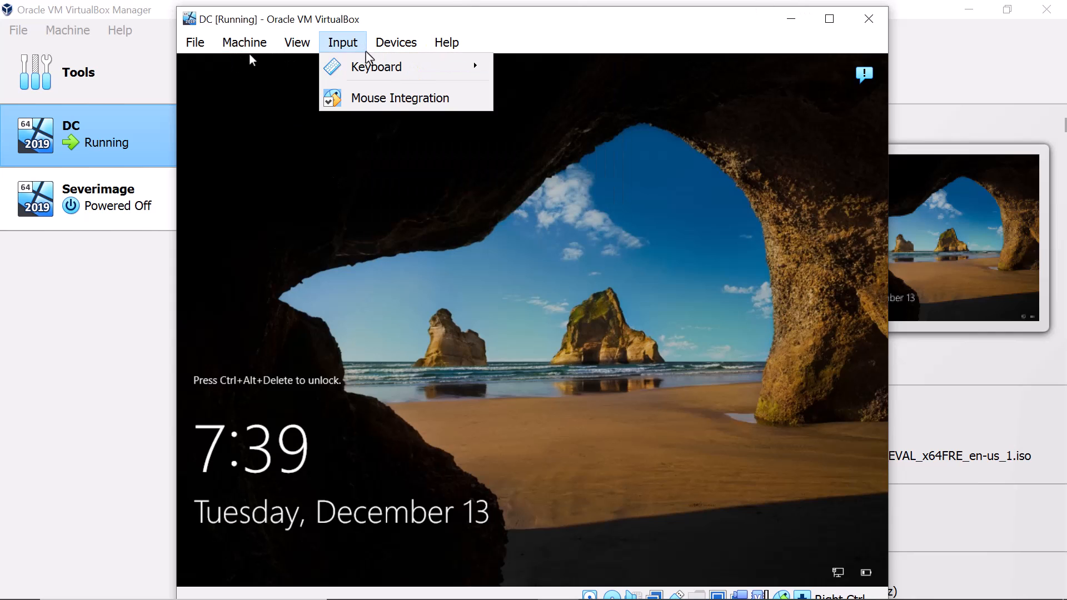
{"action": "left_click", "coordinate": [565, 115]}
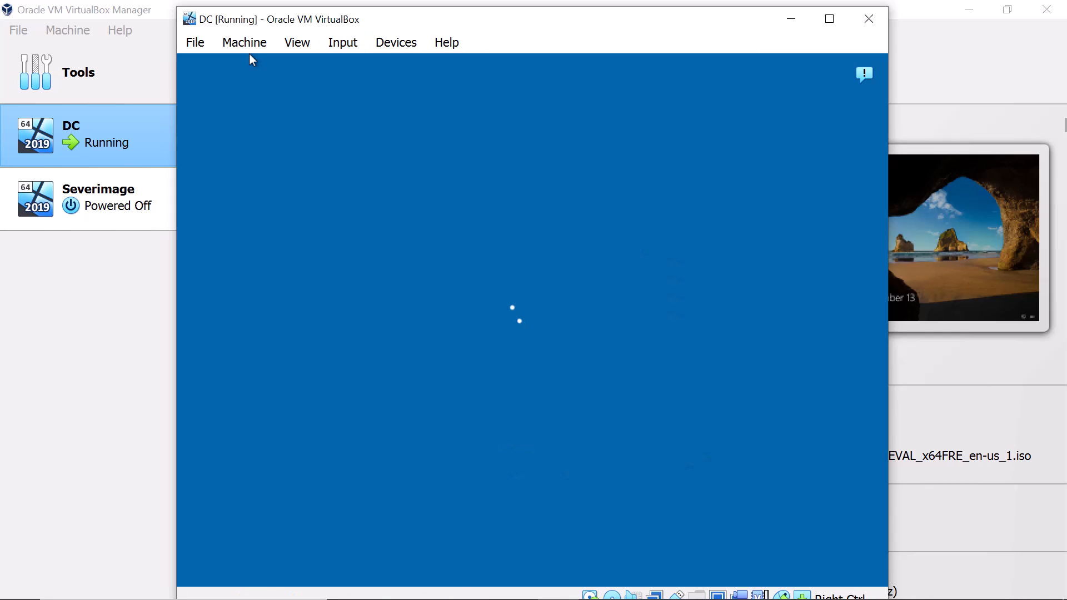
{"action": "type", "text": "••••••"}
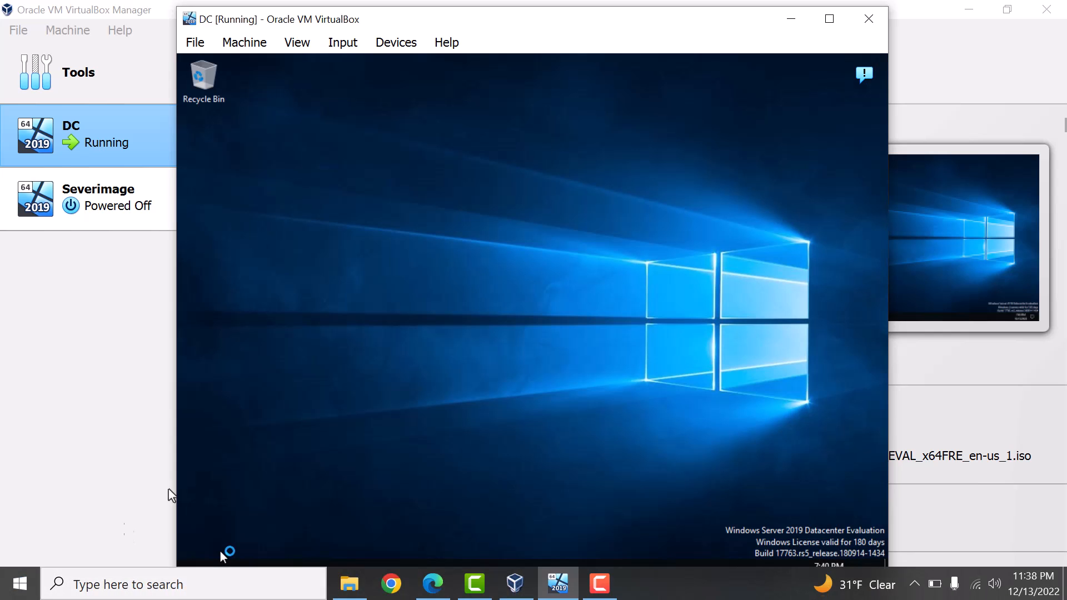
{"action": "left_click", "coordinate": [196, 574]}
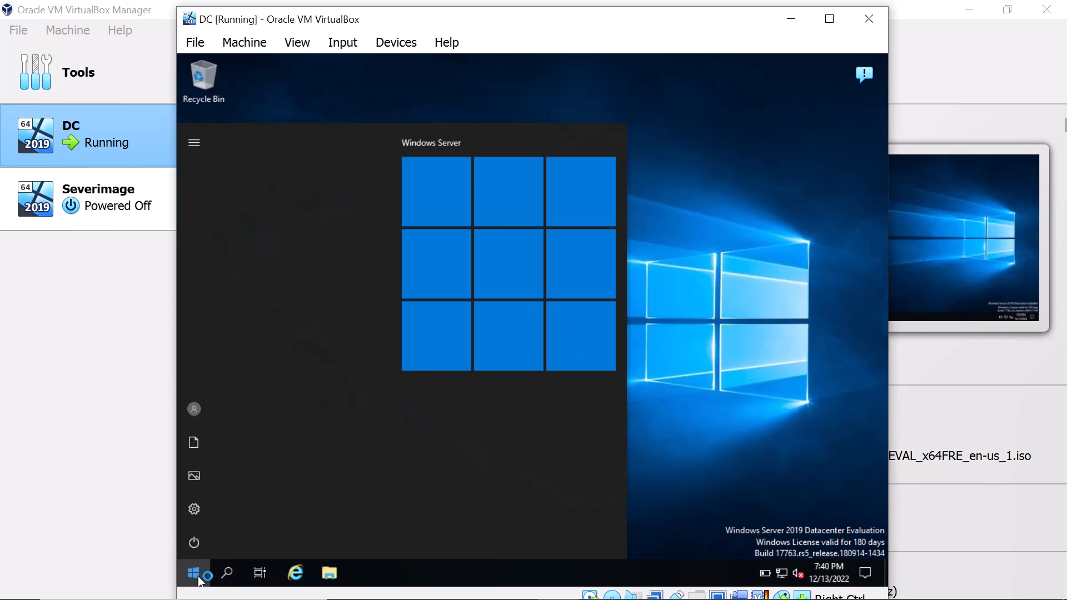
{"action": "left_click", "coordinate": [189, 549]}
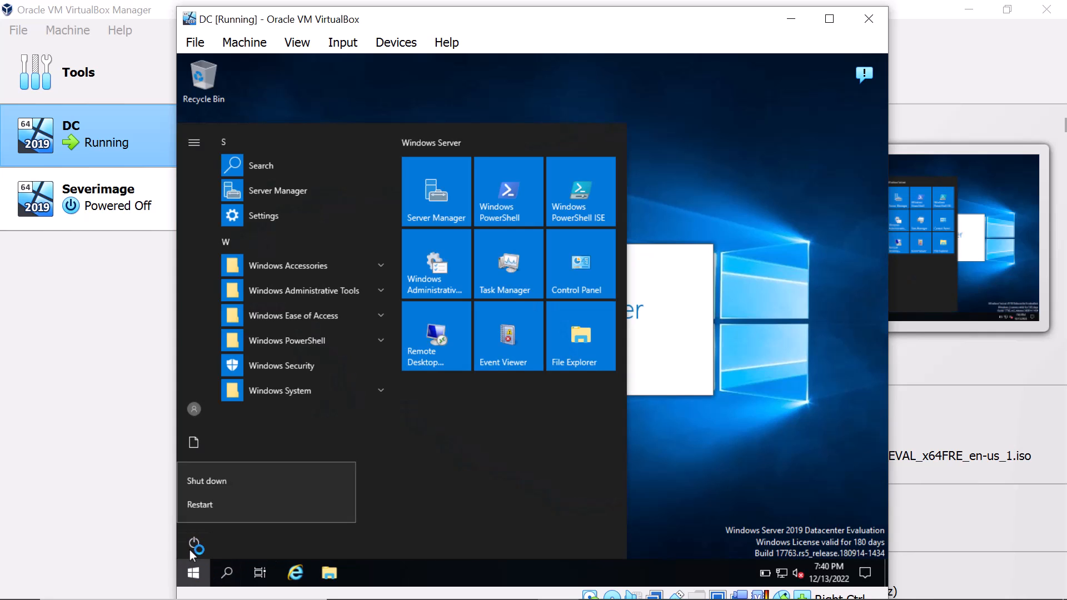
- Choose Shut down and confirm the shutdown reason with Continue
{"action": "left_click", "coordinate": [208, 481]}
{"action": "left_click", "coordinate": [370, 504]}
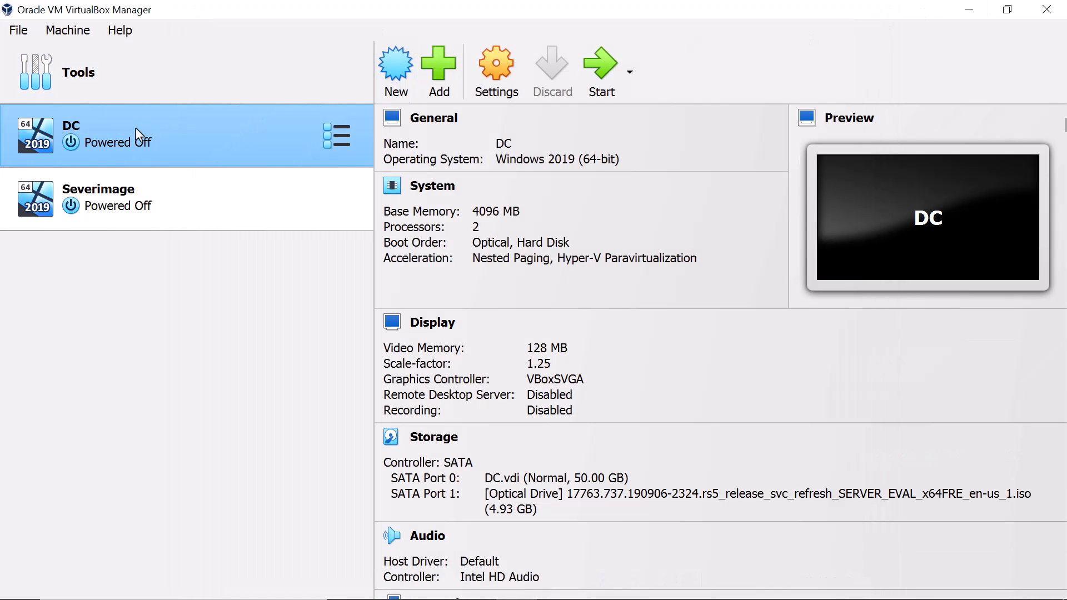
- Bring up and dismiss the DC machine's context menu in VirtualBox Manager
{"action": "right_click", "coordinate": [135, 128]}
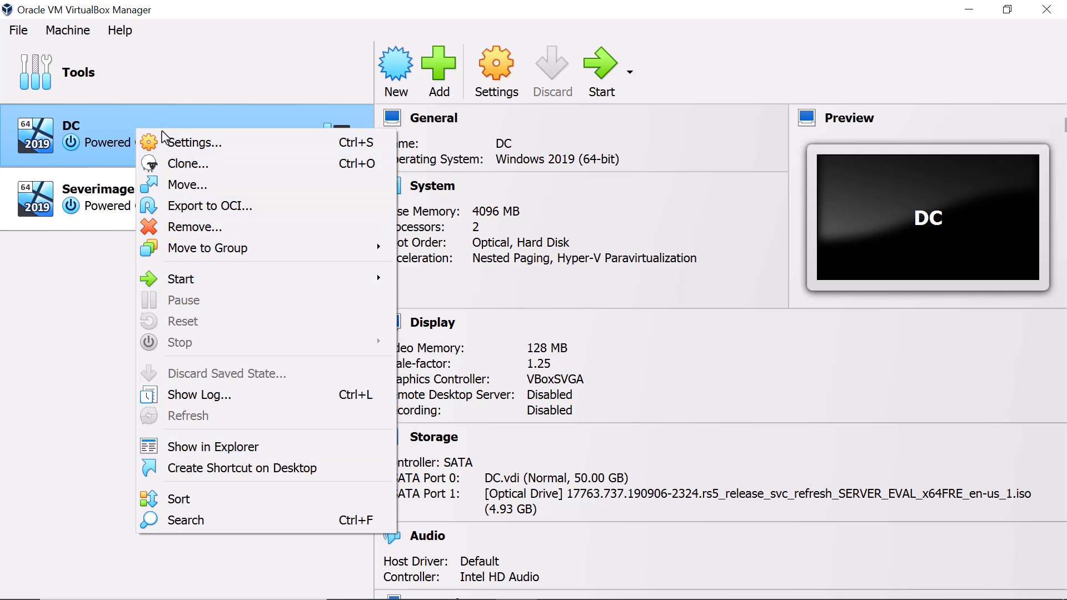
{"action": "left_click", "coordinate": [79, 311]}
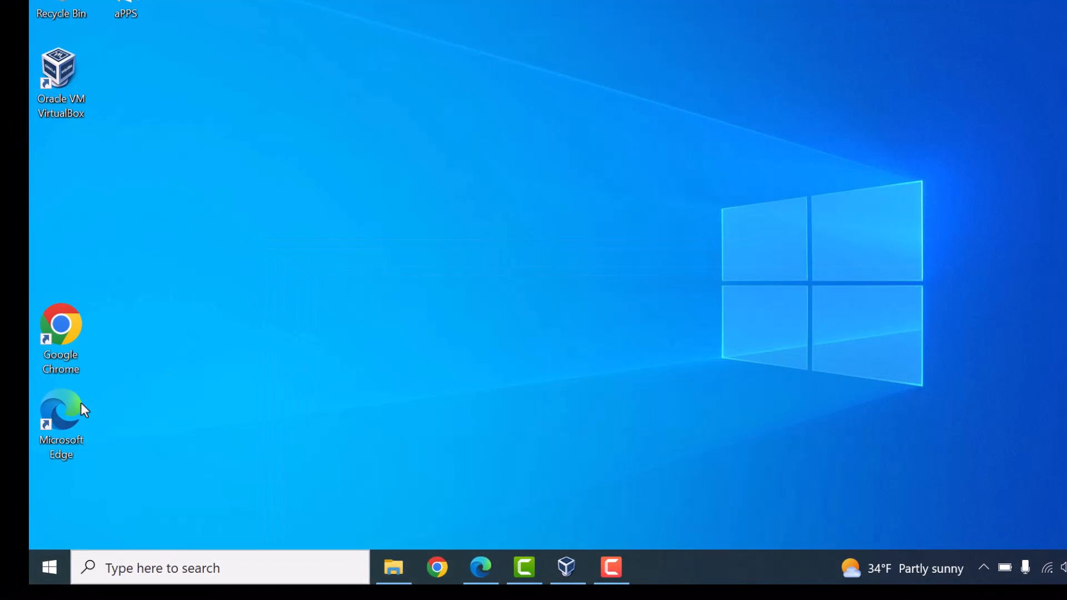
- Launch Microsoft Edge maximized and go to google.com
{"action": "double_click", "coordinate": [78, 405]}
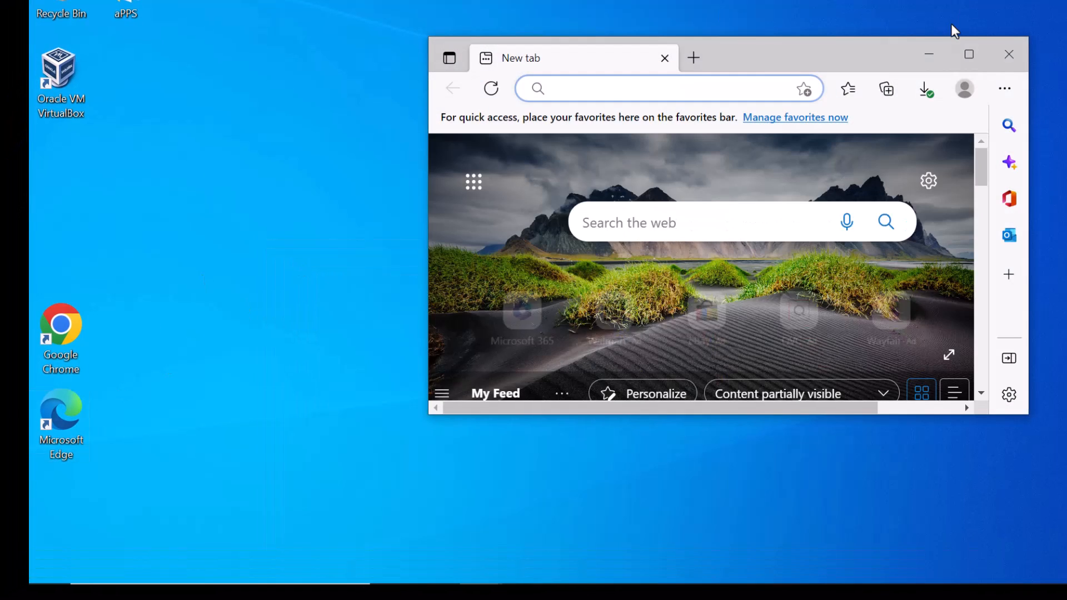
{"action": "left_click", "coordinate": [968, 55]}
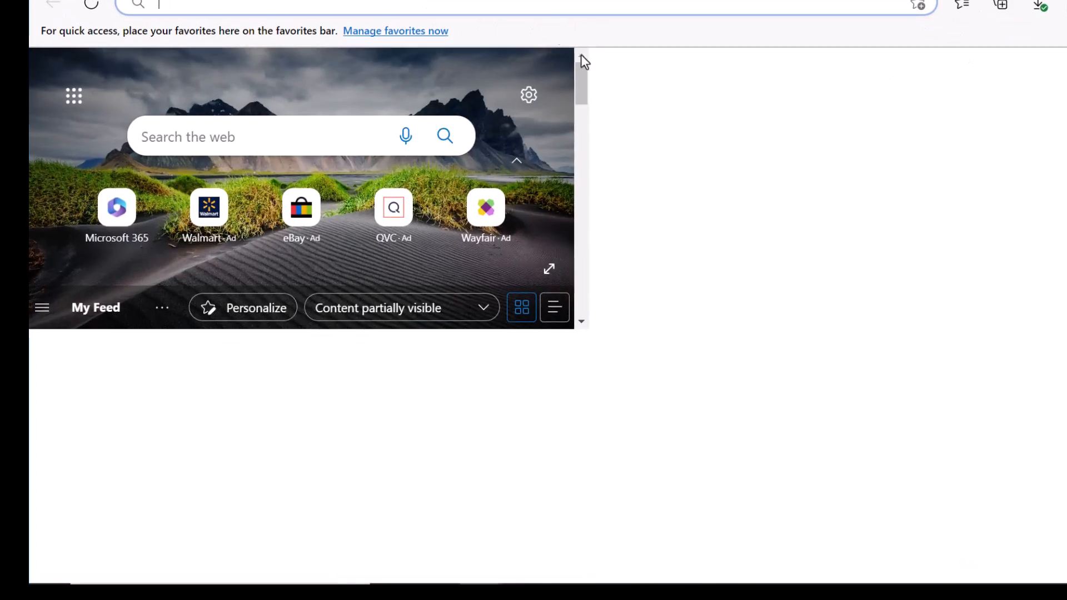
{"action": "type", "text": "google.com"}
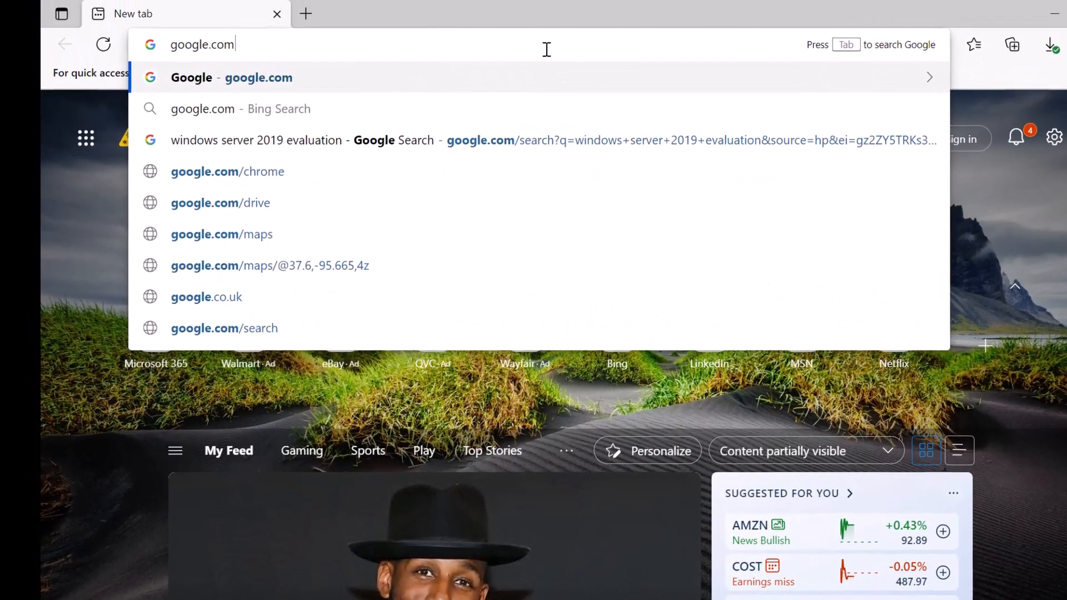
{"action": "key", "text": "Return"}
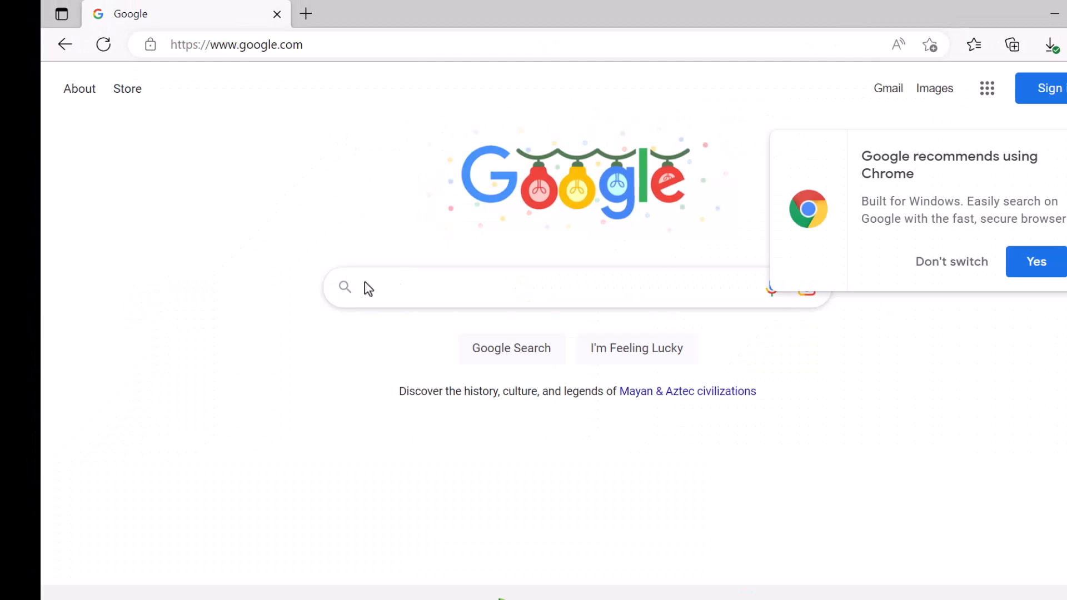
- Search Google for 'windows 10 evaluation' and open the Windows 10 Enterprise evaluation result
{"action": "left_click", "coordinate": [415, 281]}
{"action": "type", "text": "windows 10"}
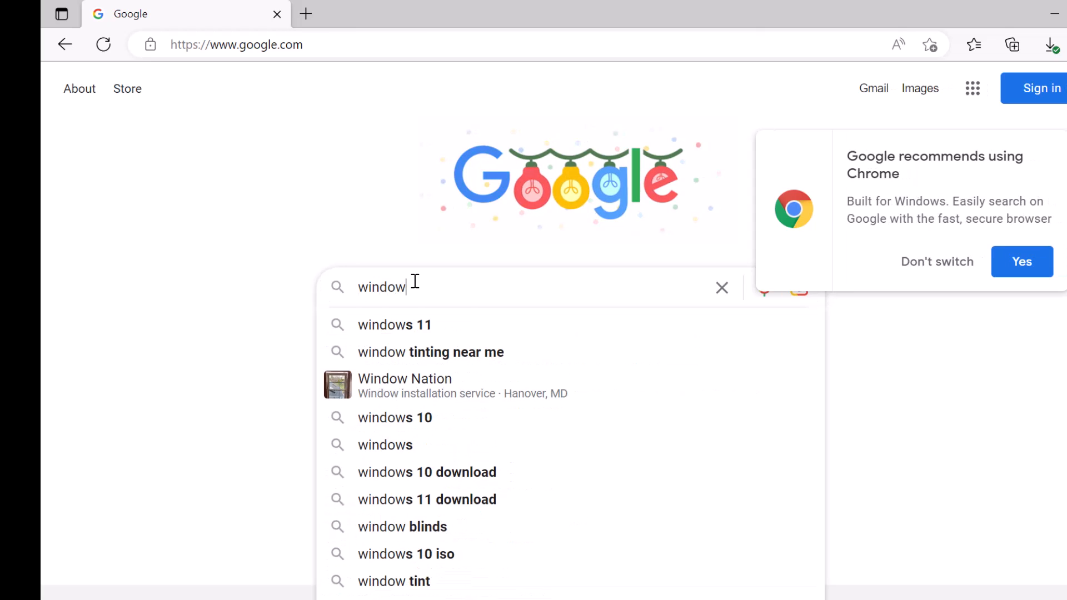
{"action": "type", "text": " ev"}
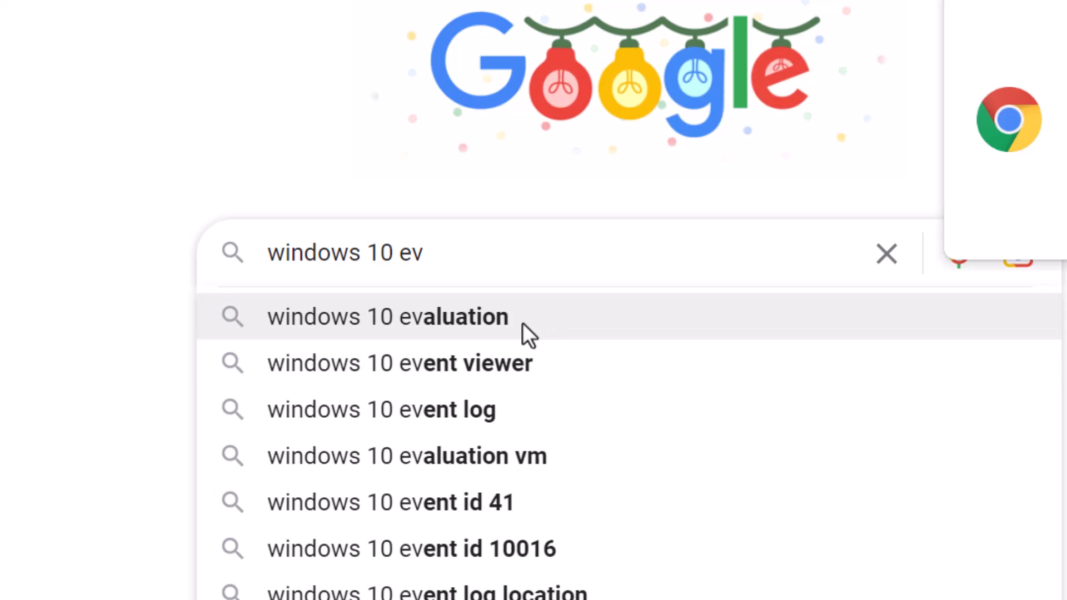
{"action": "left_click", "coordinate": [525, 331]}
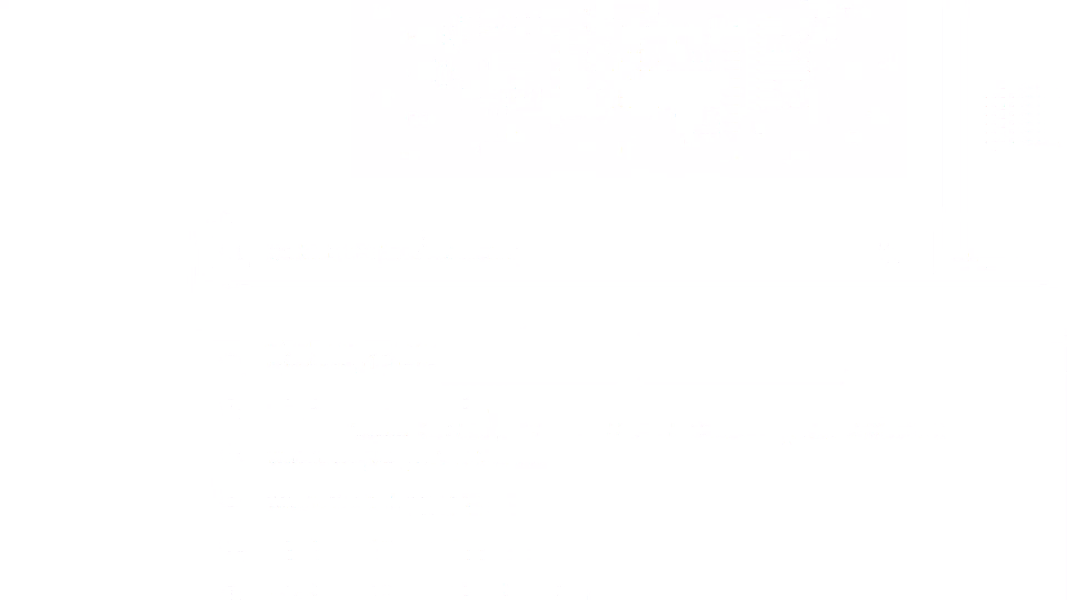
{"action": "left_click_drag", "start_coordinate": [512, 28], "coordinate": [253, 20]}
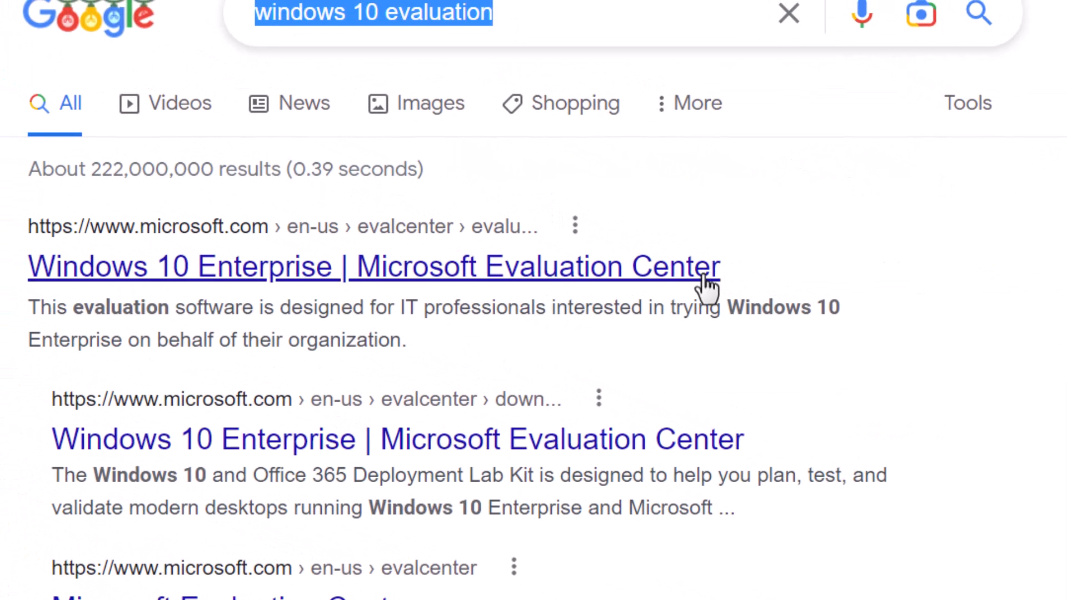
{"action": "left_click", "coordinate": [633, 287]}
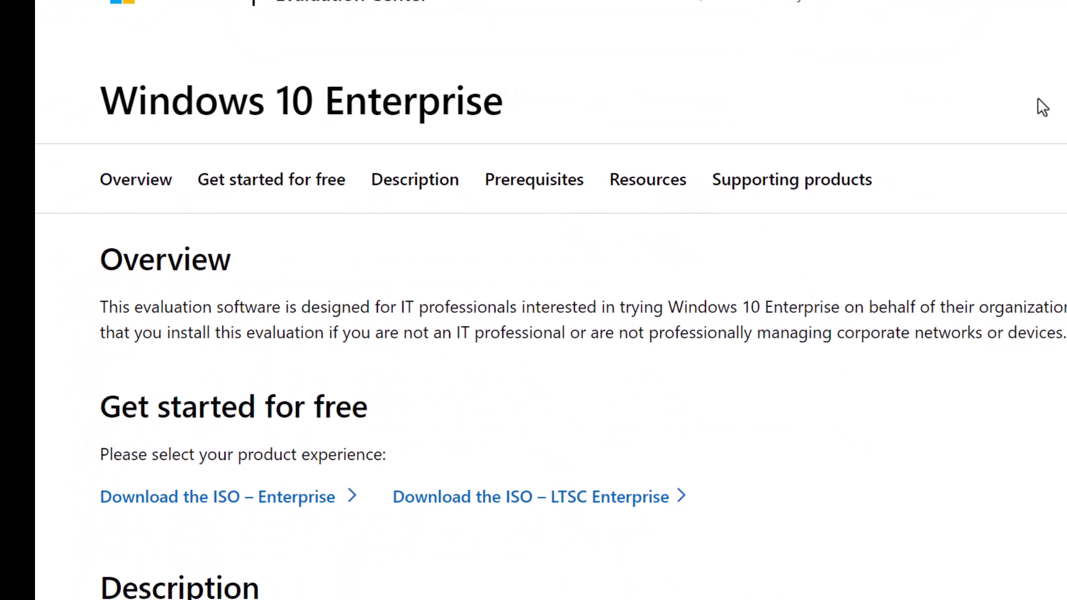
- Download the 64-bit English (US) Windows 10 Enterprise ISO, confirm it finished, then minimize Edge
{"action": "left_click", "coordinate": [254, 504]}
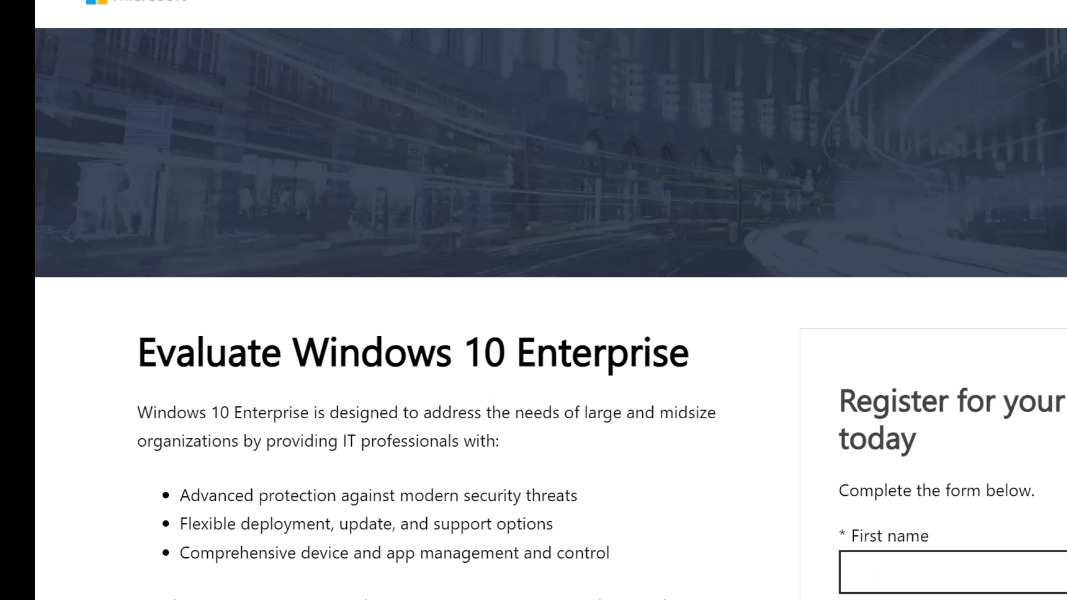
{"action": "left_click_drag", "start_coordinate": [1041, 242], "coordinate": [1052, 474]}
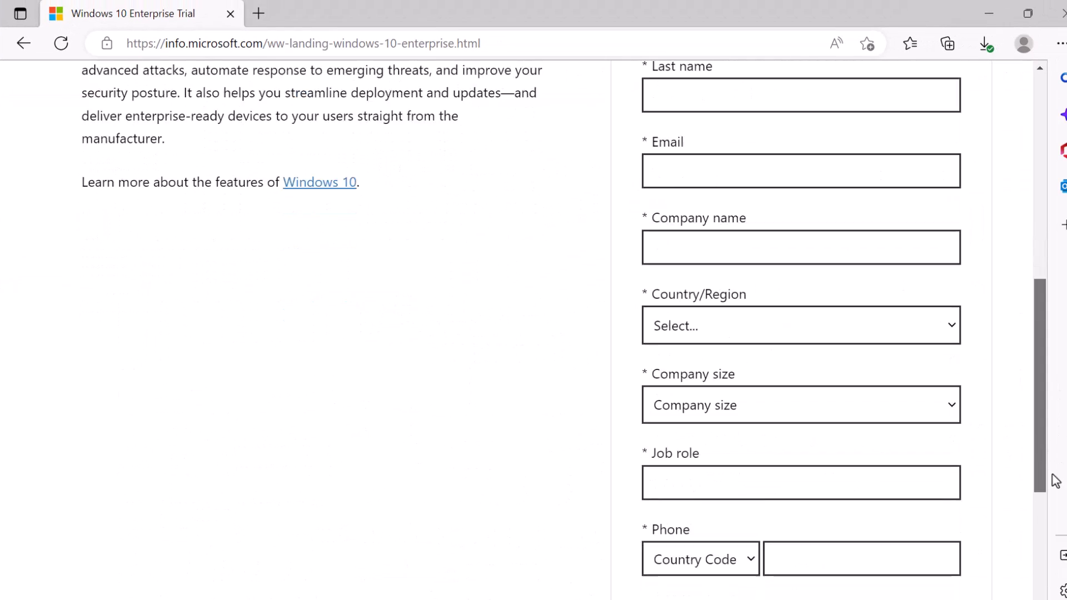
{"action": "scroll", "coordinate": [1054, 484], "scroll_direction": "down", "scroll_amount": 2}
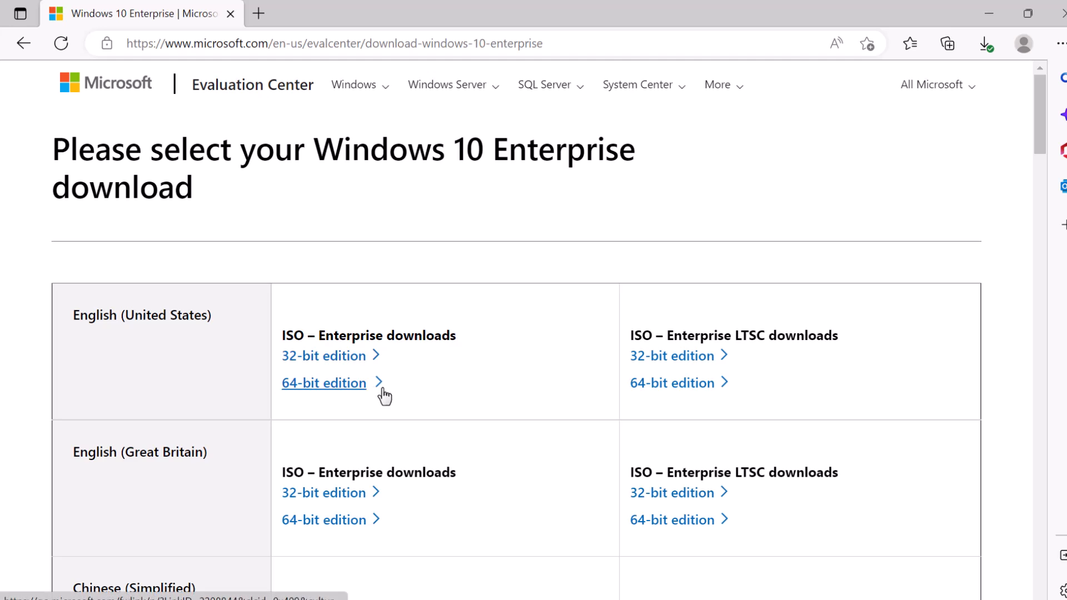
{"action": "mouse_move", "coordinate": [384, 396]}
{"action": "left_mouse_down"}
{"action": "mouse_move", "coordinate": [317, 386]}
{"action": "mouse_move", "coordinate": [274, 400]}
{"action": "mouse_move", "coordinate": [316, 383]}
{"action": "mouse_move", "coordinate": [399, 397]}
{"action": "left_mouse_up"}
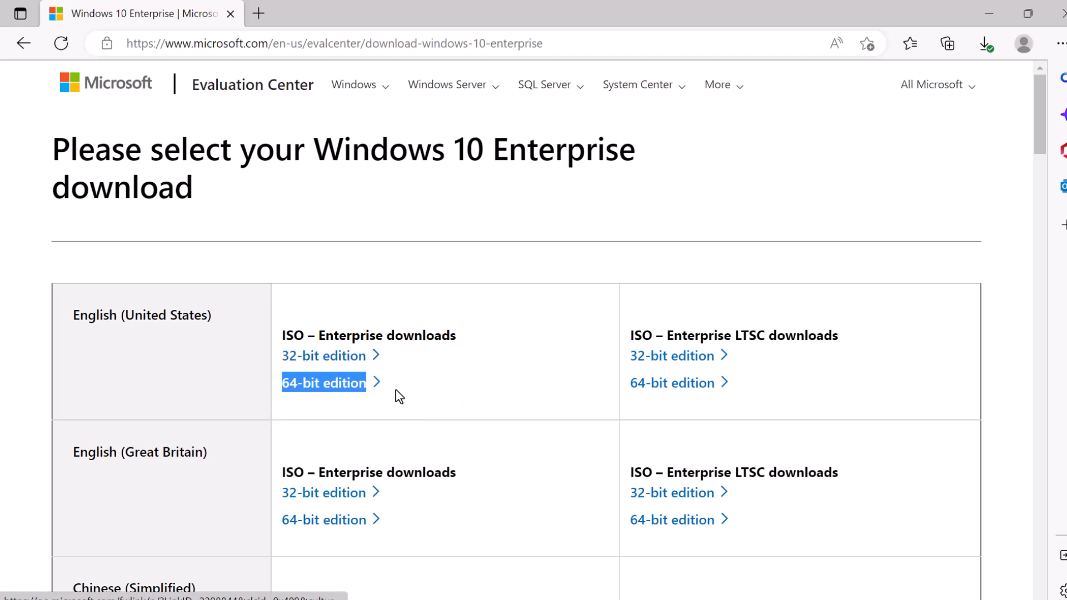
{"action": "left_click", "coordinate": [326, 389]}
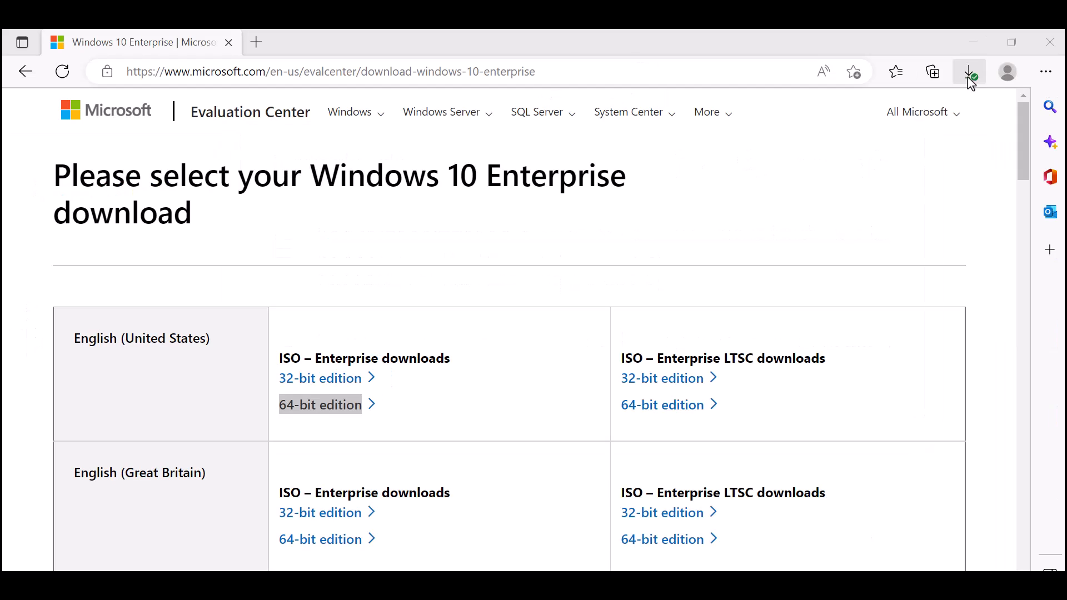
{"action": "left_click", "coordinate": [883, 97]}
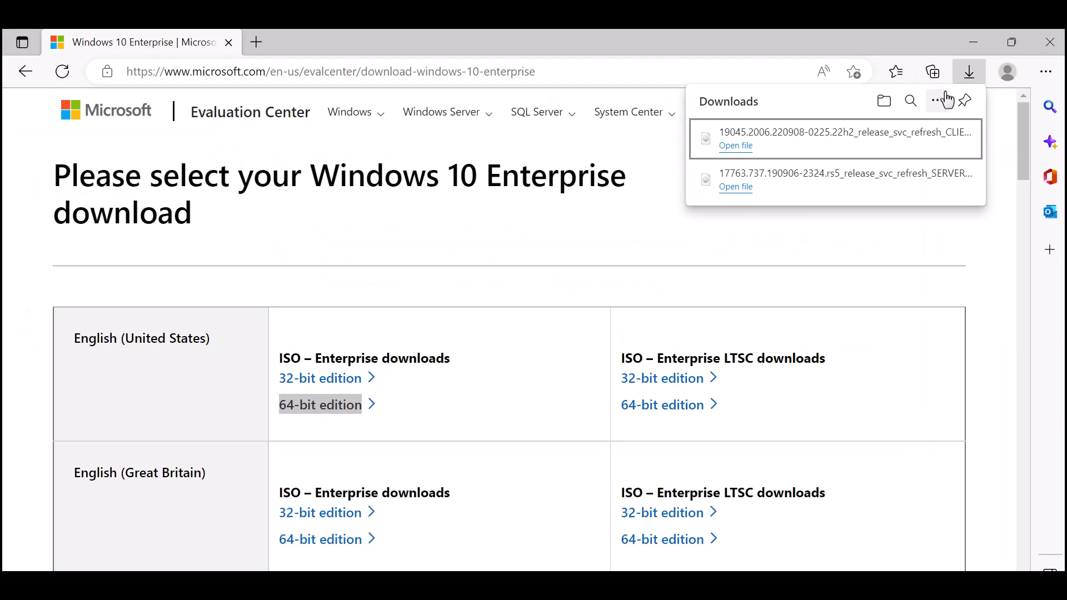
{"action": "left_click", "coordinate": [973, 44]}
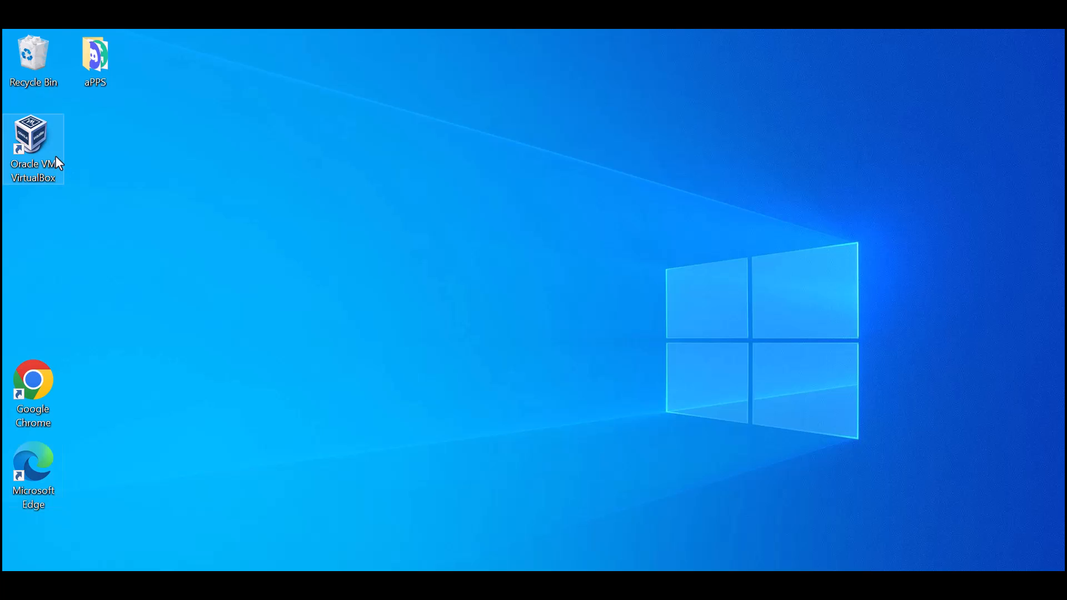
- Create a VM named 'helpdesk' using the 19045 Windows 10 Enterprise ISO, skipping unattended installation
{"action": "double_click", "coordinate": [38, 130]}
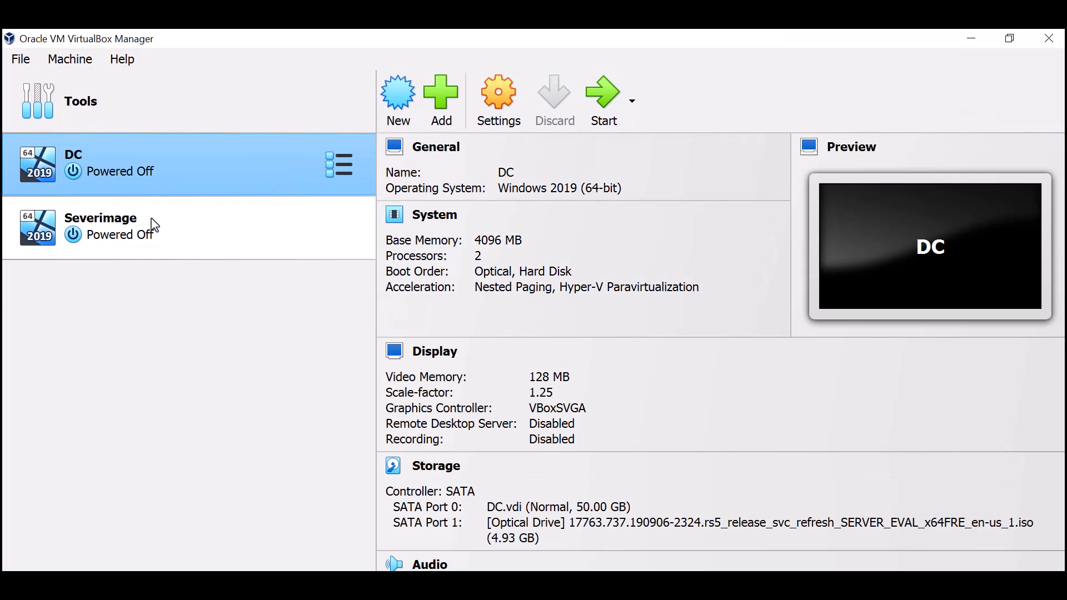
{"action": "left_click", "coordinate": [397, 108]}
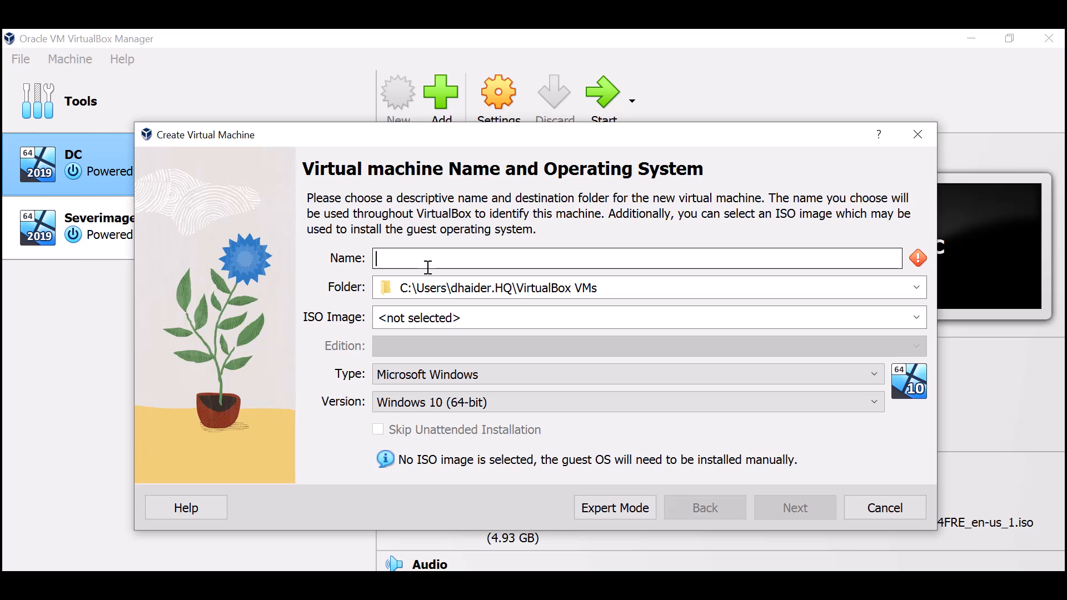
{"action": "type", "text": "helpdesk"}
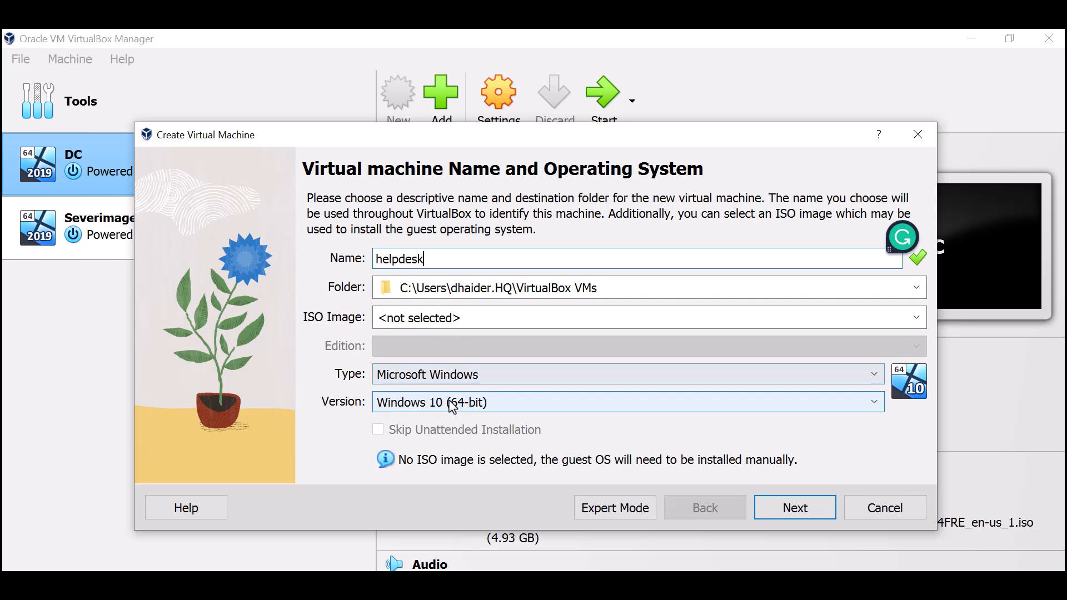
{"action": "left_click", "coordinate": [916, 317]}
{"action": "left_click", "coordinate": [701, 352]}
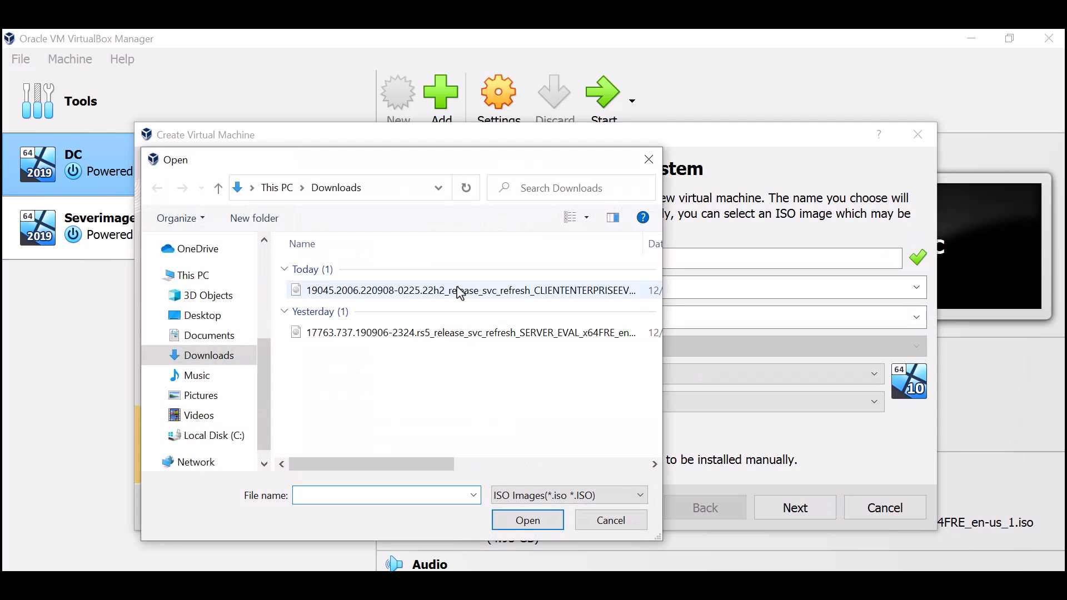
{"action": "double_click", "coordinate": [459, 291]}
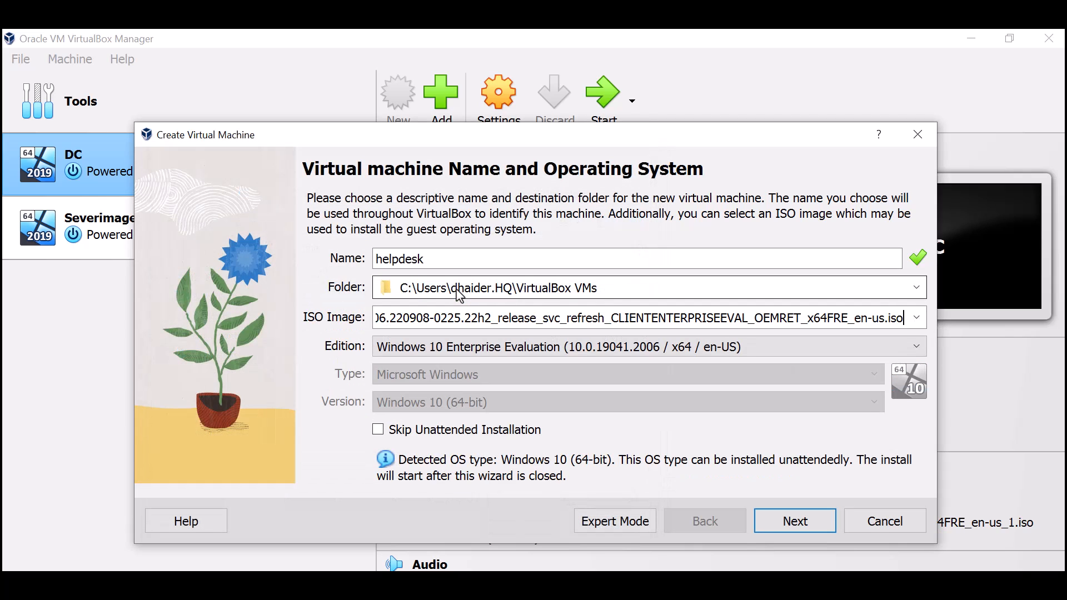
{"action": "left_click", "coordinate": [379, 431]}
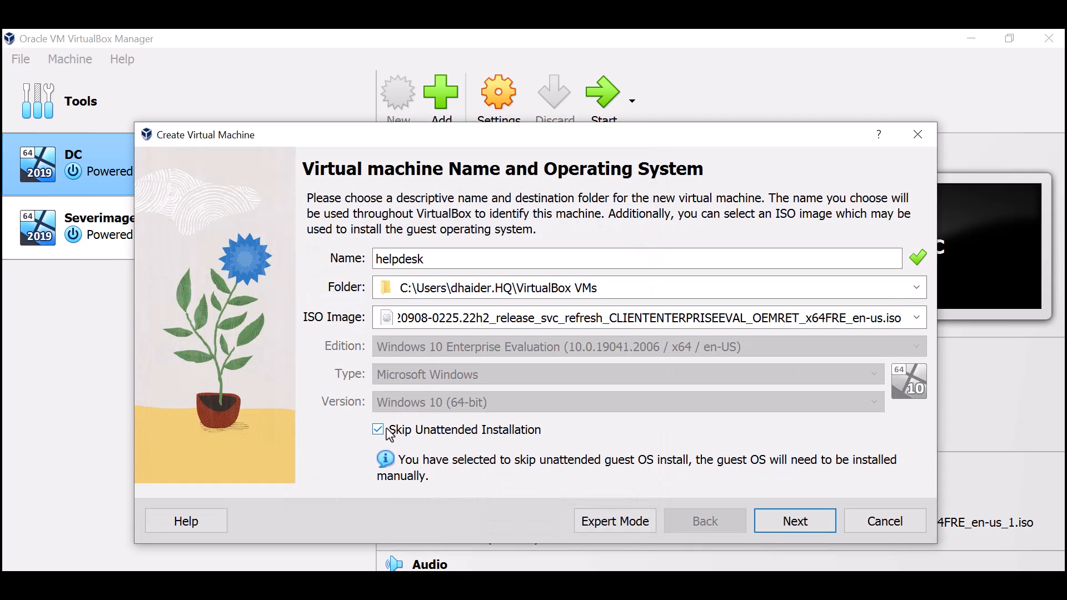
{"action": "left_click", "coordinate": [805, 528]}
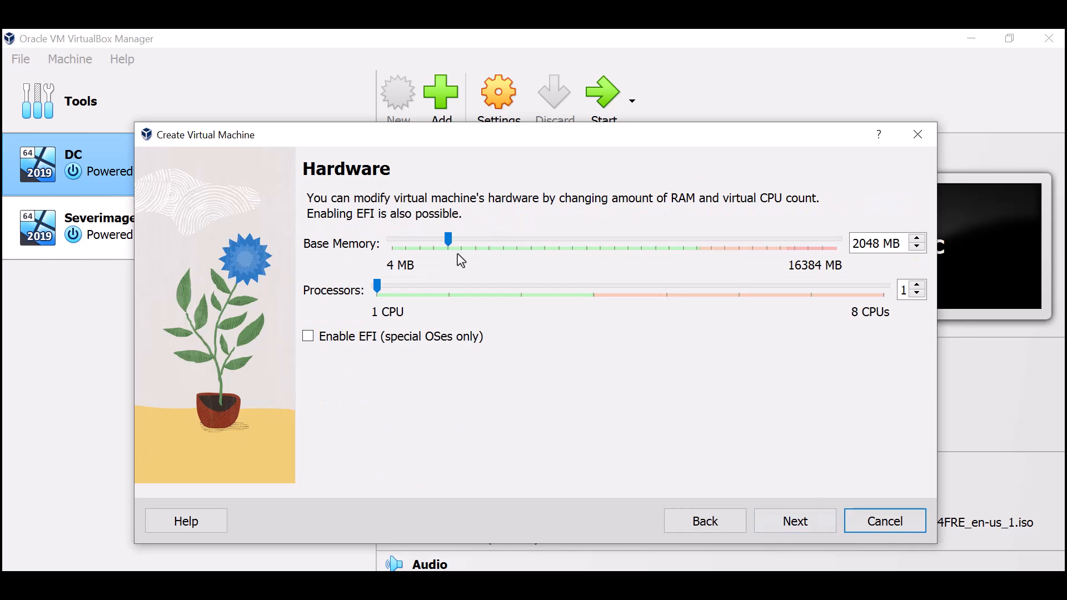
- Give helpdesk 4096 MB base memory and 2 processors
{"action": "left_click_drag", "start_coordinate": [450, 246], "coordinate": [504, 256]}
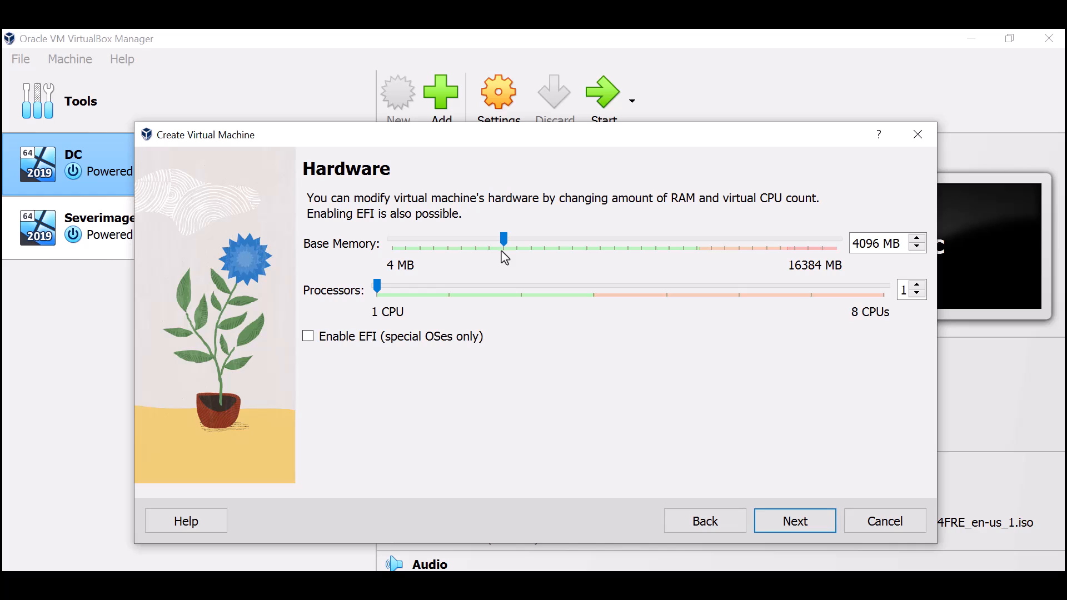
{"action": "left_click", "coordinate": [438, 300]}
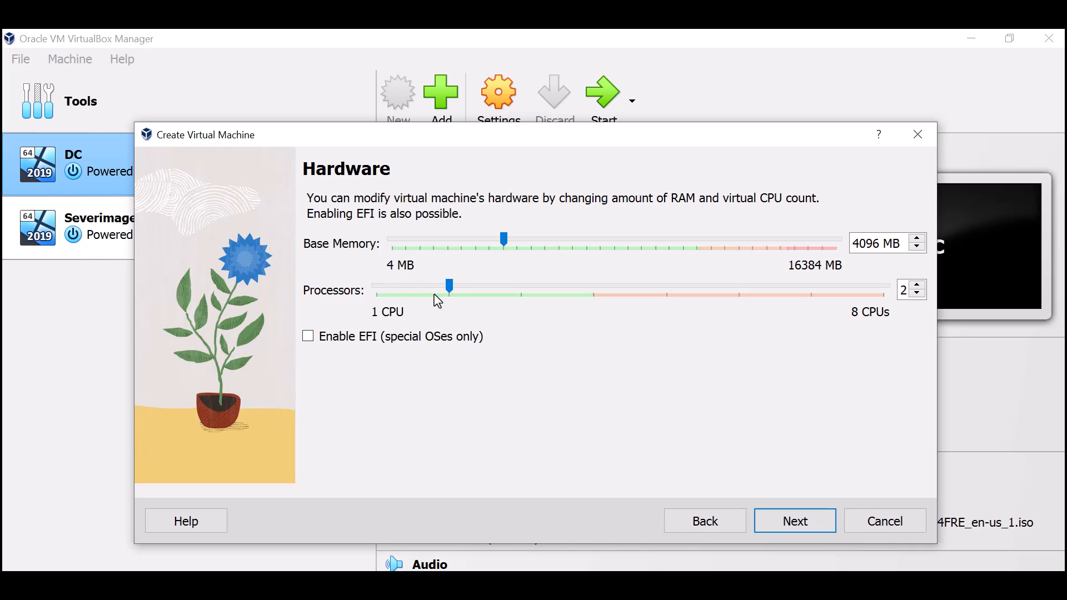
{"action": "left_click", "coordinate": [792, 529]}
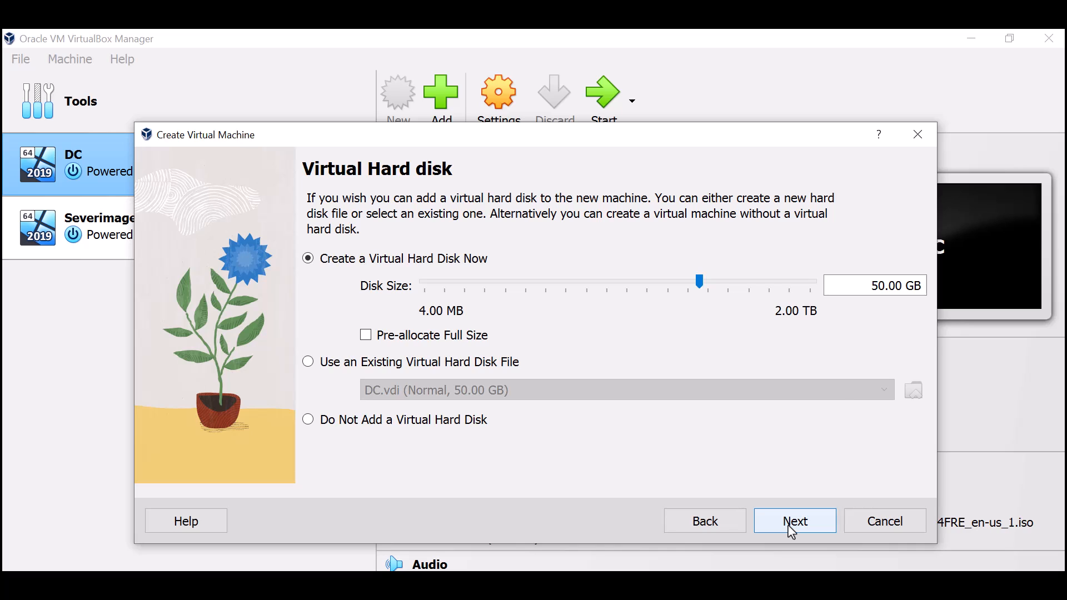
- Change the virtual disk size from 50 GB to 35 GB and finish creating the VM
{"action": "left_click", "coordinate": [881, 284]}
{"action": "left_click_drag", "start_coordinate": [885, 289], "coordinate": [854, 291]}
{"action": "type", "text": "35"}
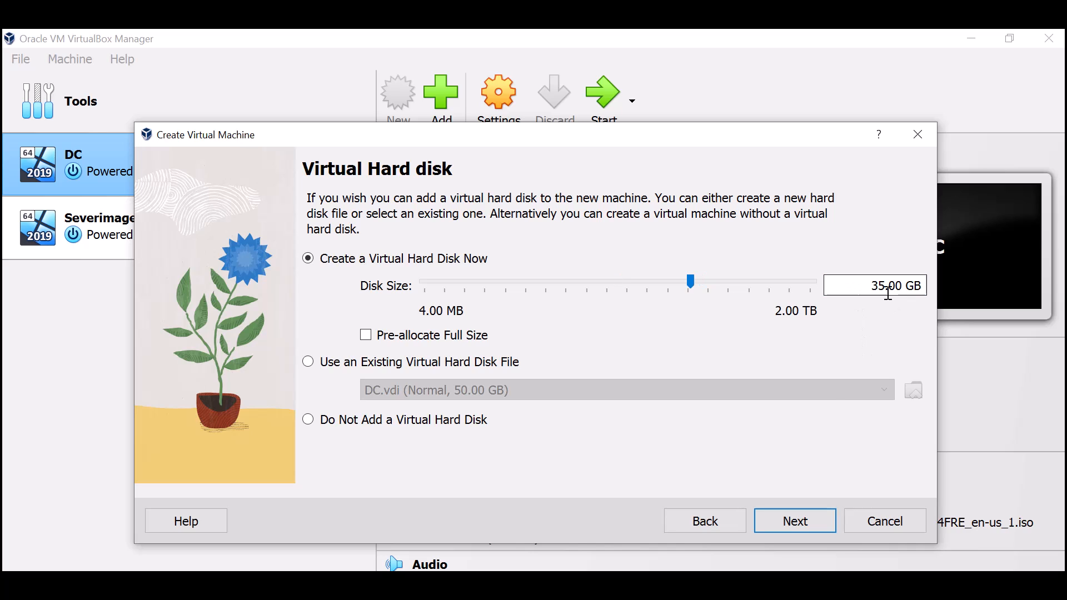
{"action": "left_click", "coordinate": [787, 532]}
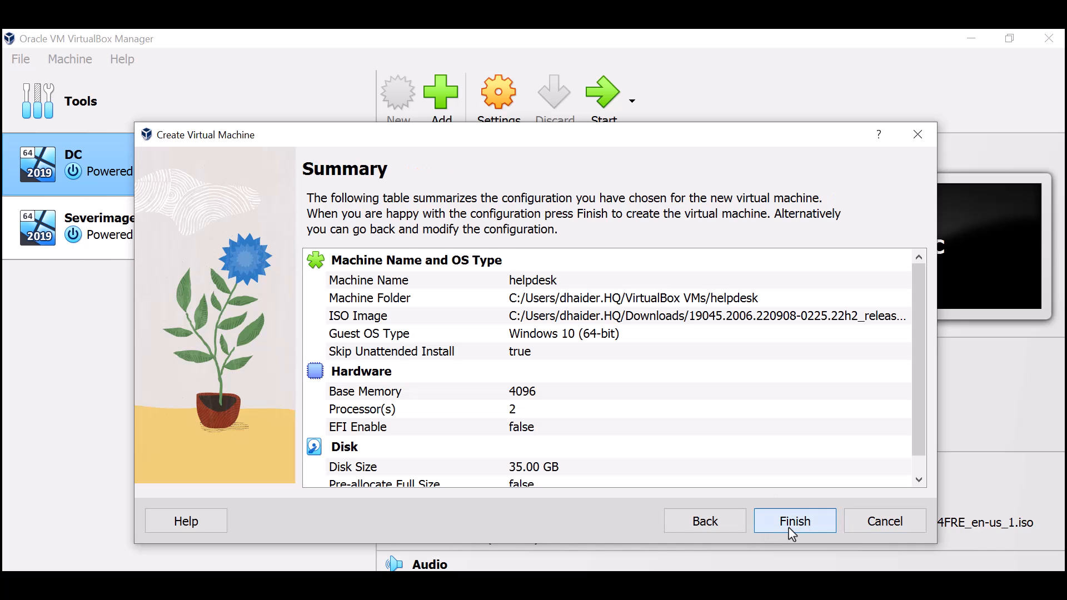
{"action": "left_click", "coordinate": [790, 532]}
- In helpdesk's System settings, uncheck Floppy in the boot order
{"action": "right_click", "coordinate": [128, 293]}
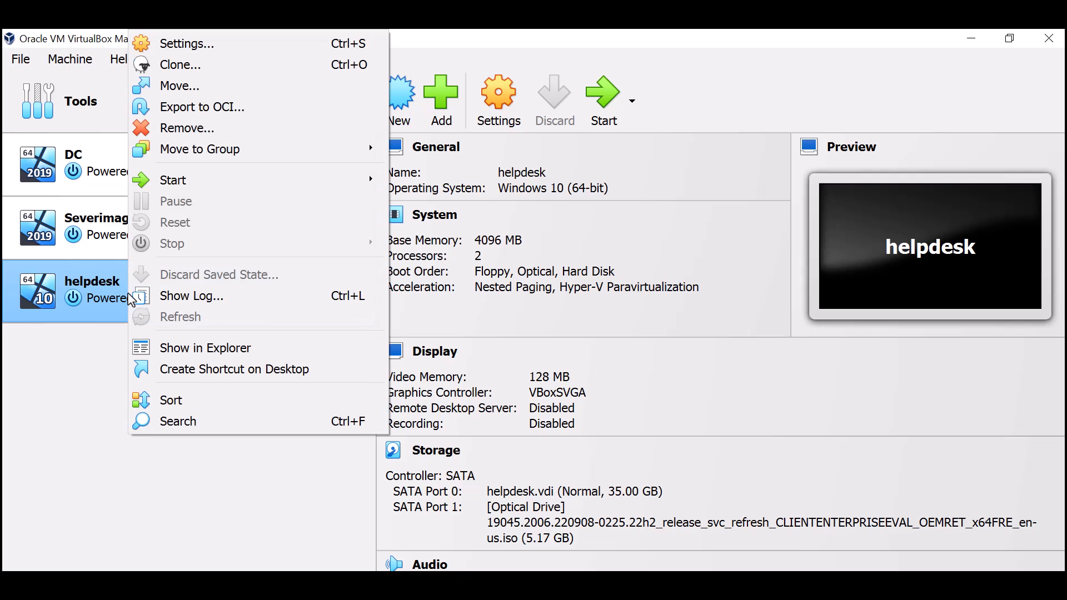
{"action": "left_click", "coordinate": [192, 45]}
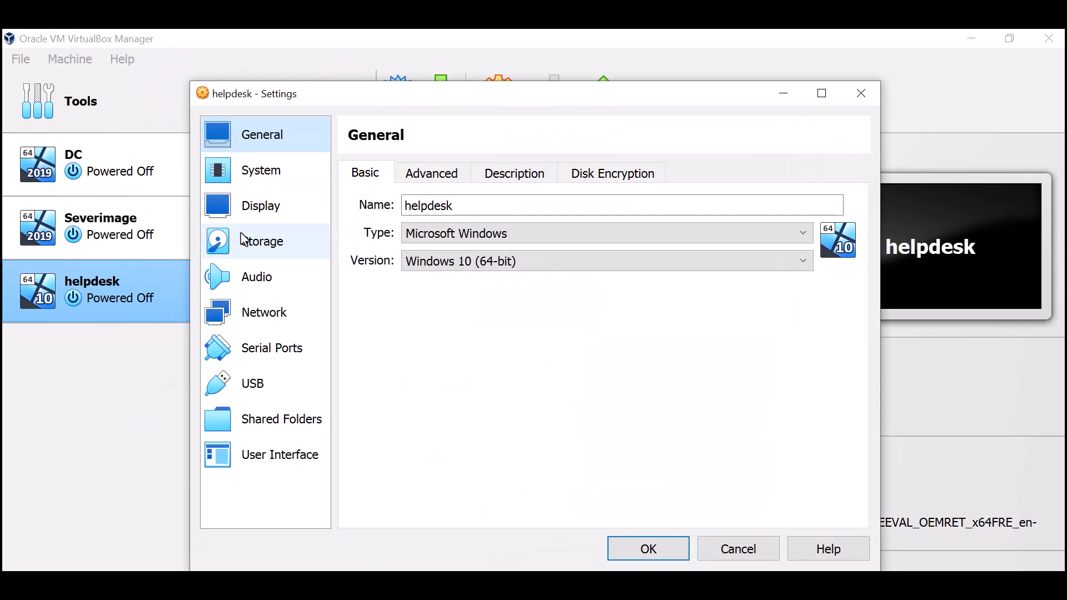
{"action": "left_click", "coordinate": [250, 177]}
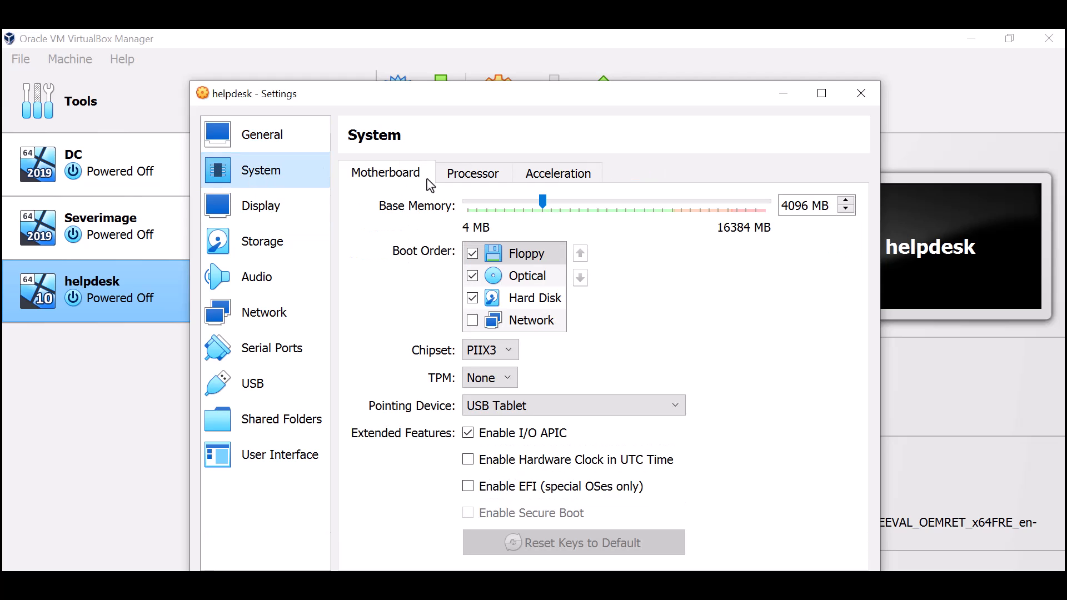
{"action": "left_click", "coordinate": [473, 254]}
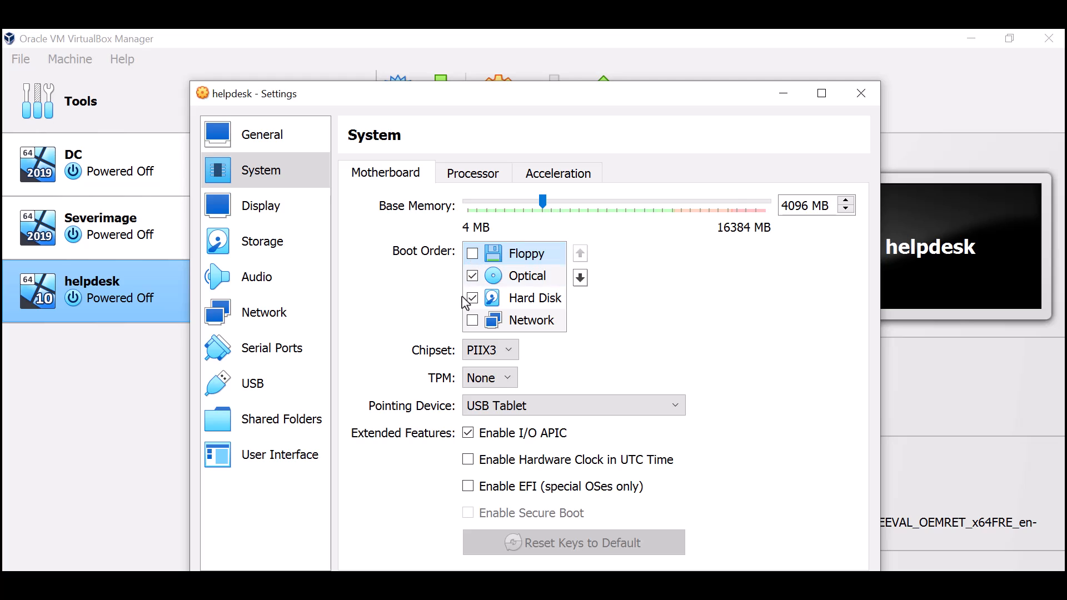
- Attach helpdesk's network adapter as a Bridged Adapter and save the settings
{"action": "left_click", "coordinate": [260, 312]}
{"action": "left_click", "coordinate": [507, 233]}
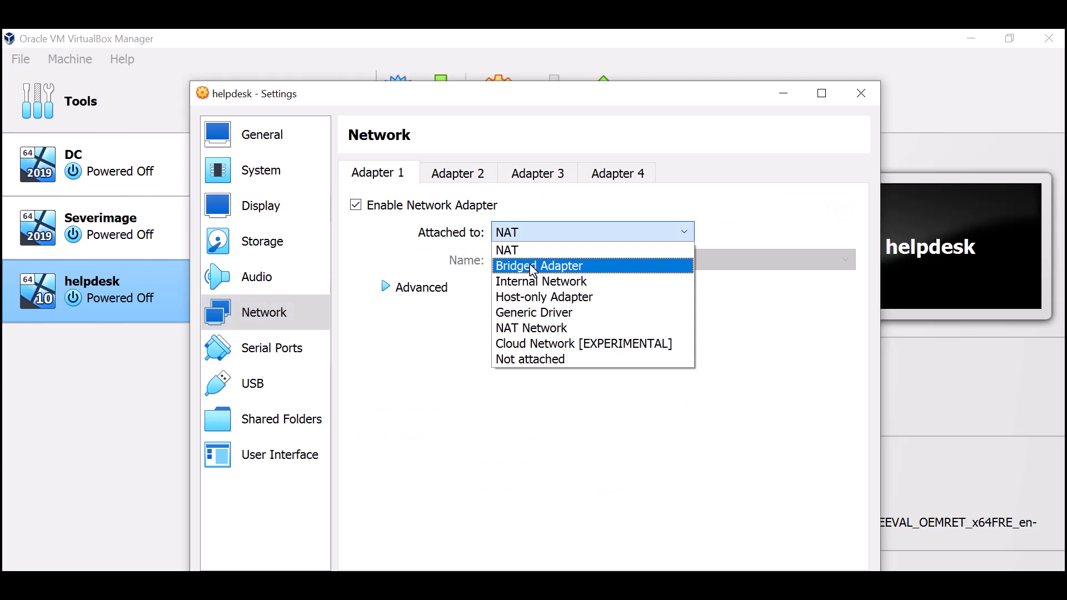
{"action": "left_click", "coordinate": [531, 262]}
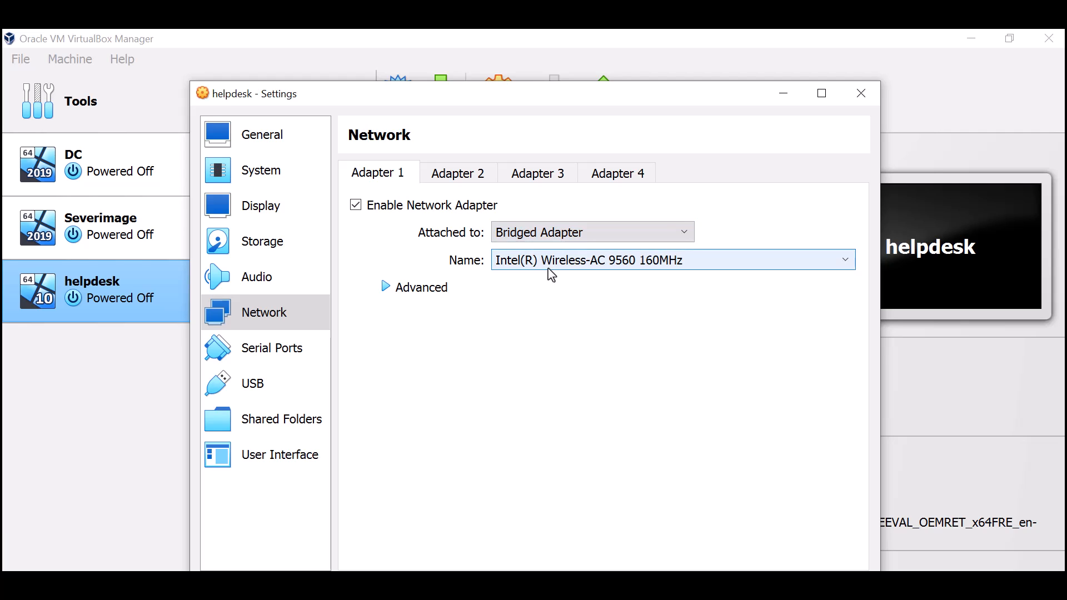
{"action": "left_click", "coordinate": [680, 587]}
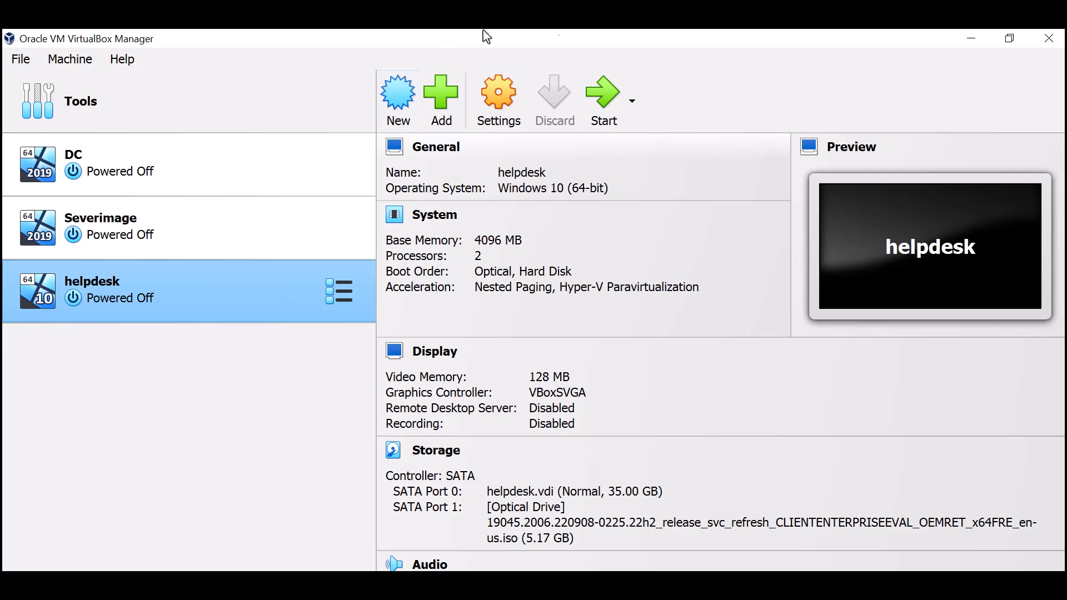
- Power on the helpdesk VM and let it capture the mouse and keyboard
{"action": "left_click", "coordinate": [593, 115]}
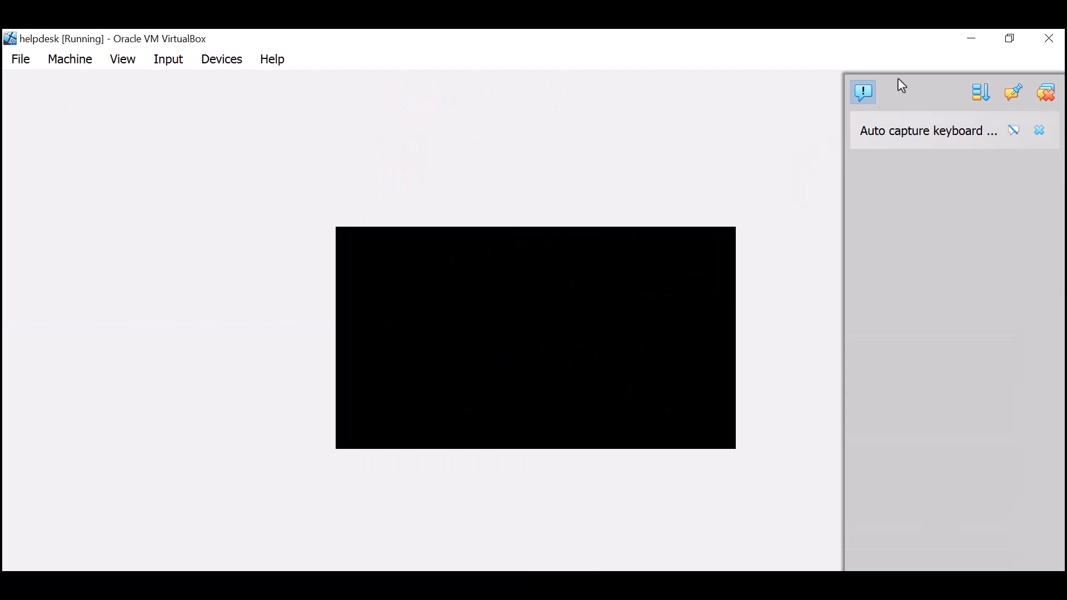
{"action": "left_click", "coordinate": [866, 94]}
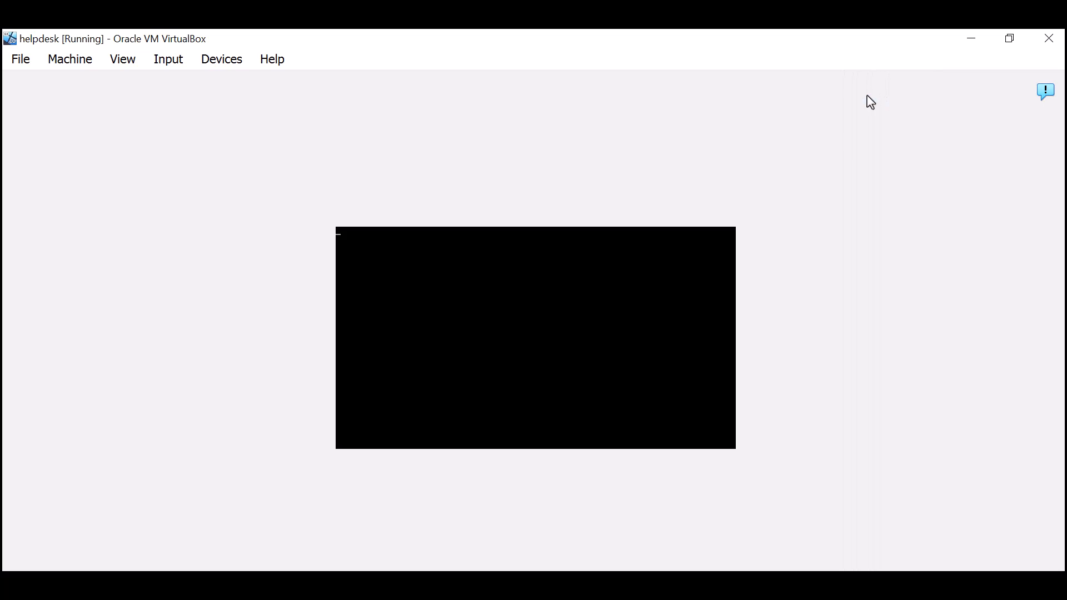
{"action": "left_click", "coordinate": [627, 302]}
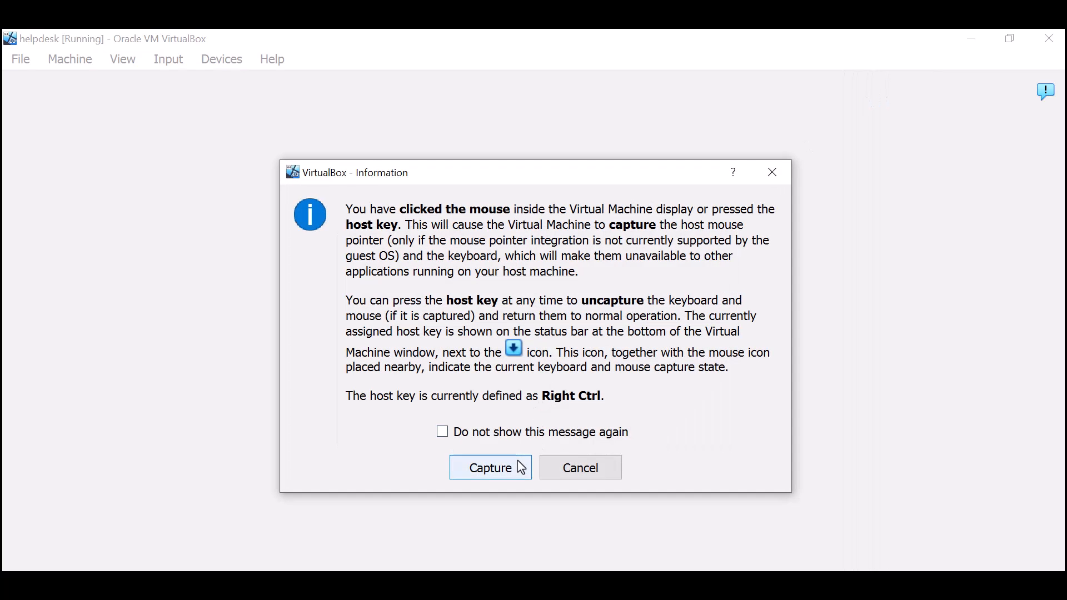
{"action": "left_click", "coordinate": [528, 464]}
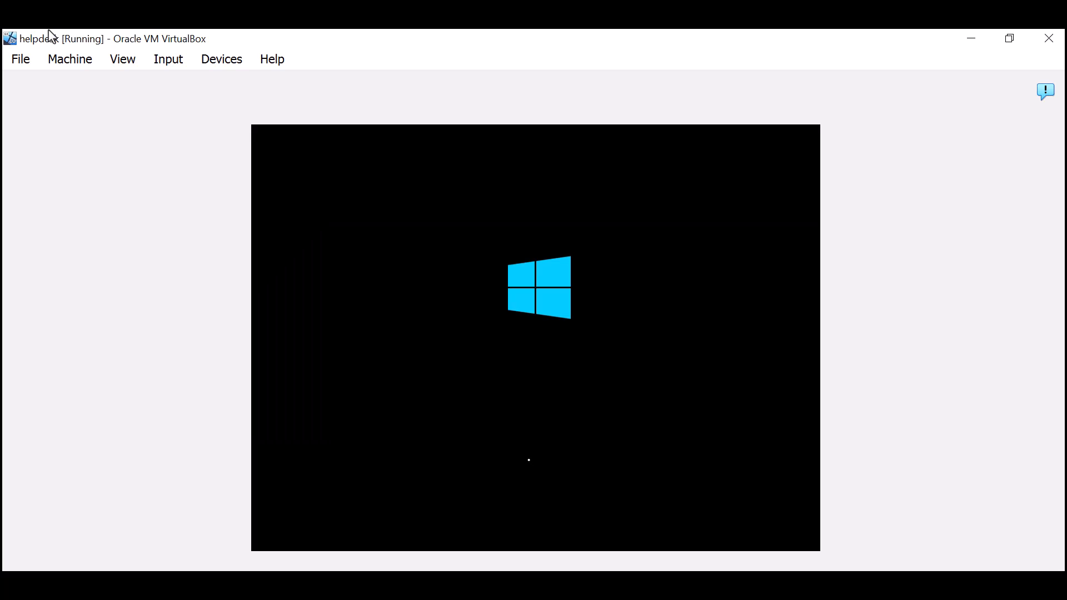
- Scale the helpdesk VM's virtual screen to 125%
{"action": "left_click", "coordinate": [125, 61]}
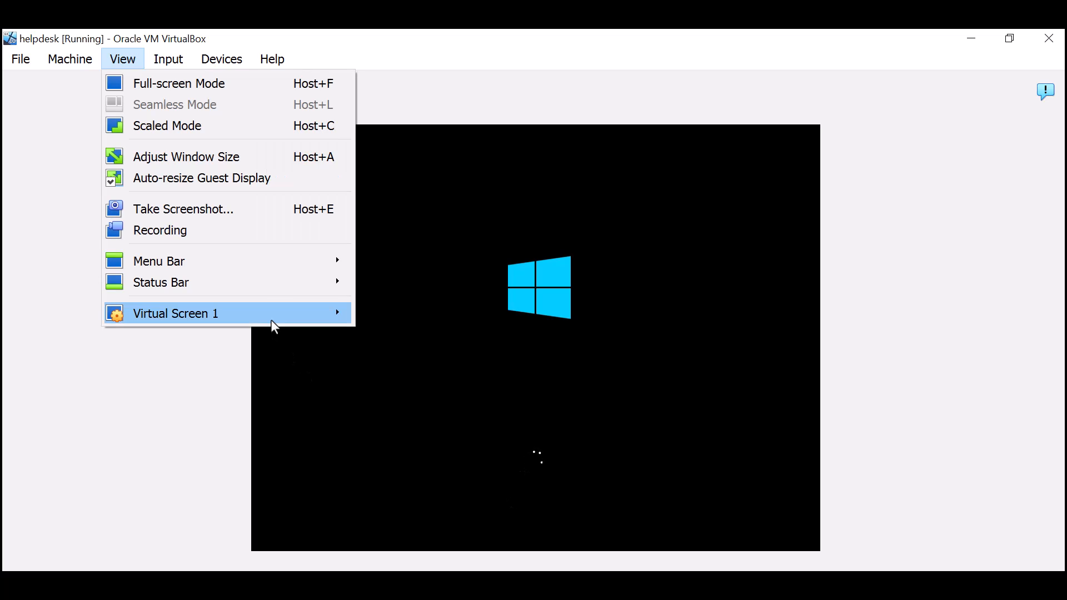
{"action": "mouse_move", "coordinate": [271, 321]}
{"action": "left_click", "coordinate": [425, 485]}
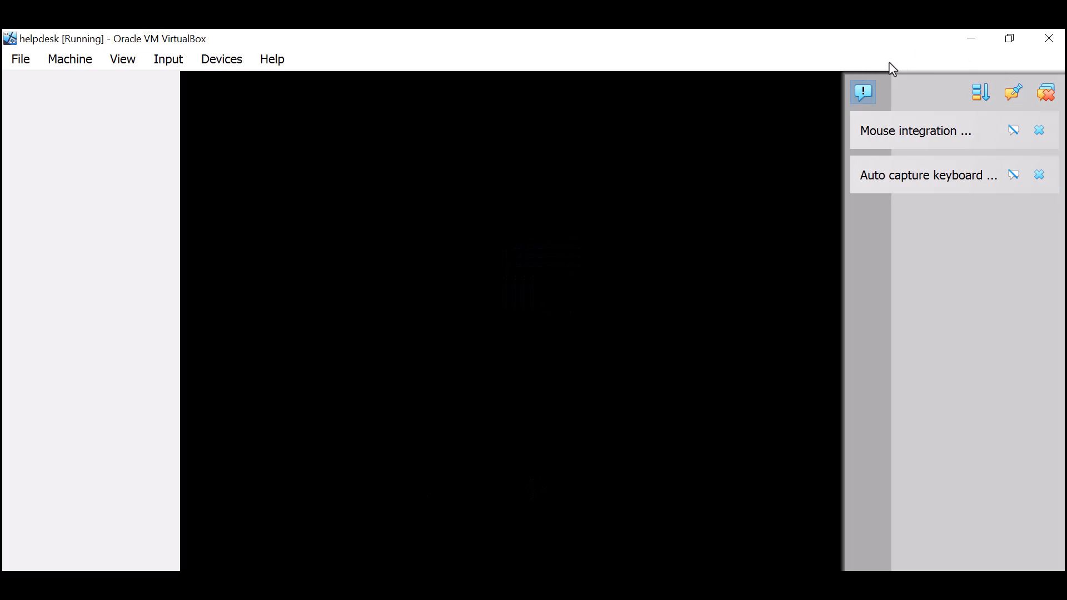
- Keep the default language and keyboard settings and begin the Windows installation
{"action": "left_click", "coordinate": [865, 90]}
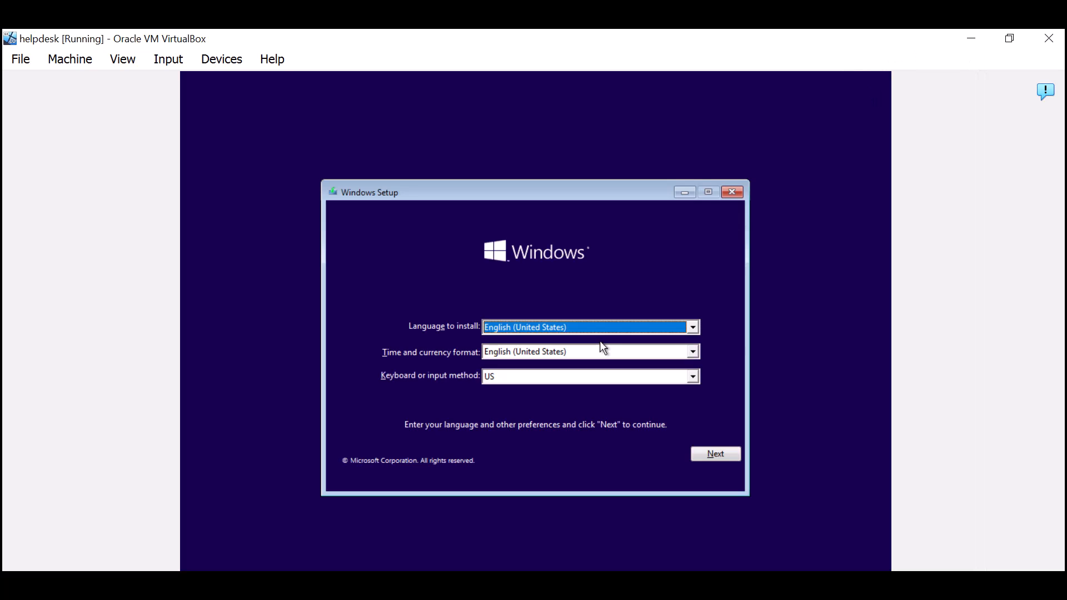
{"action": "left_click", "coordinate": [717, 453]}
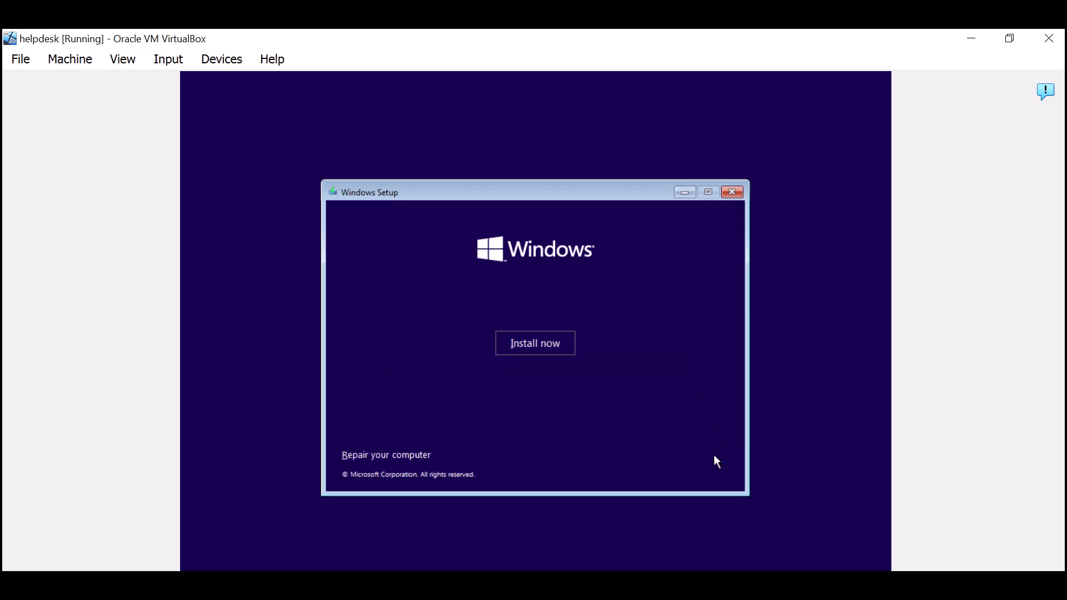
{"action": "left_click", "coordinate": [522, 343]}
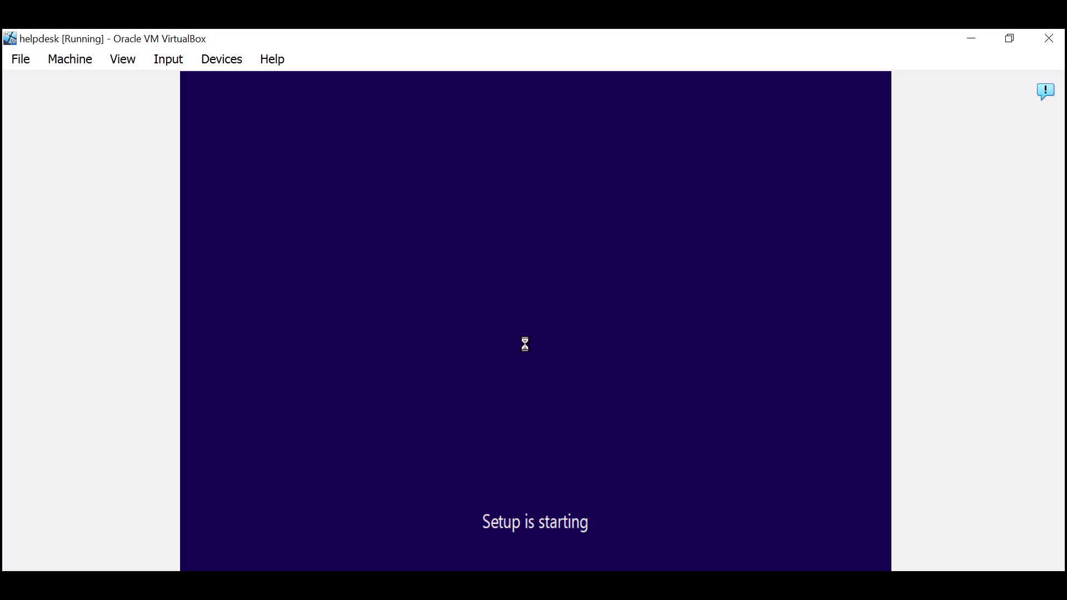
- Accept the license and custom-install Windows on the unallocated 35 GB Drive 0
{"action": "left_click_drag", "start_coordinate": [711, 246], "coordinate": [705, 394]}
{"action": "left_click", "coordinate": [371, 426]}
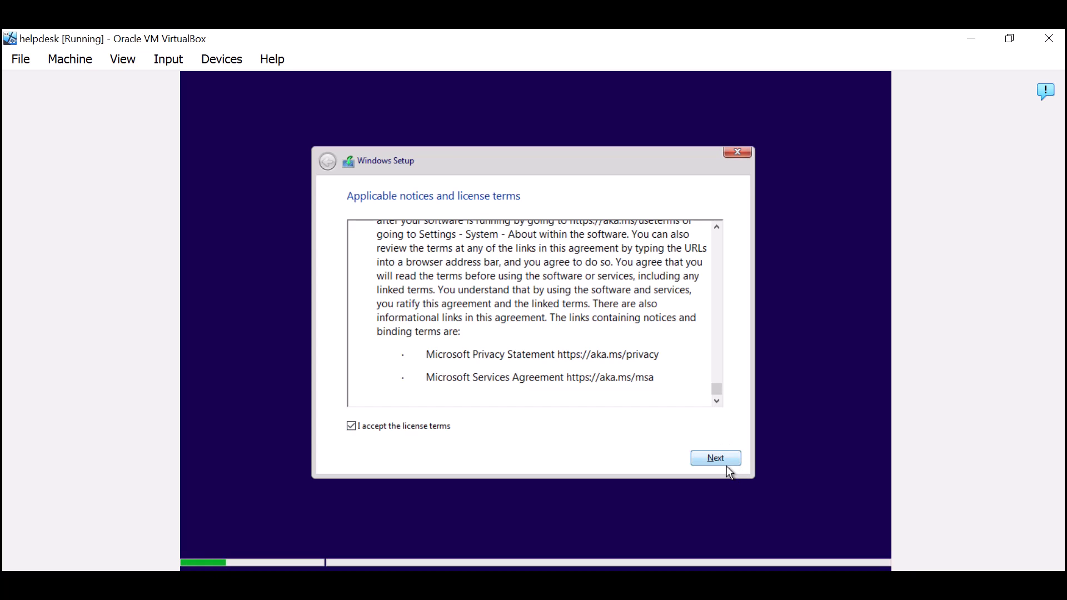
{"action": "left_click", "coordinate": [719, 463]}
{"action": "left_click", "coordinate": [555, 318]}
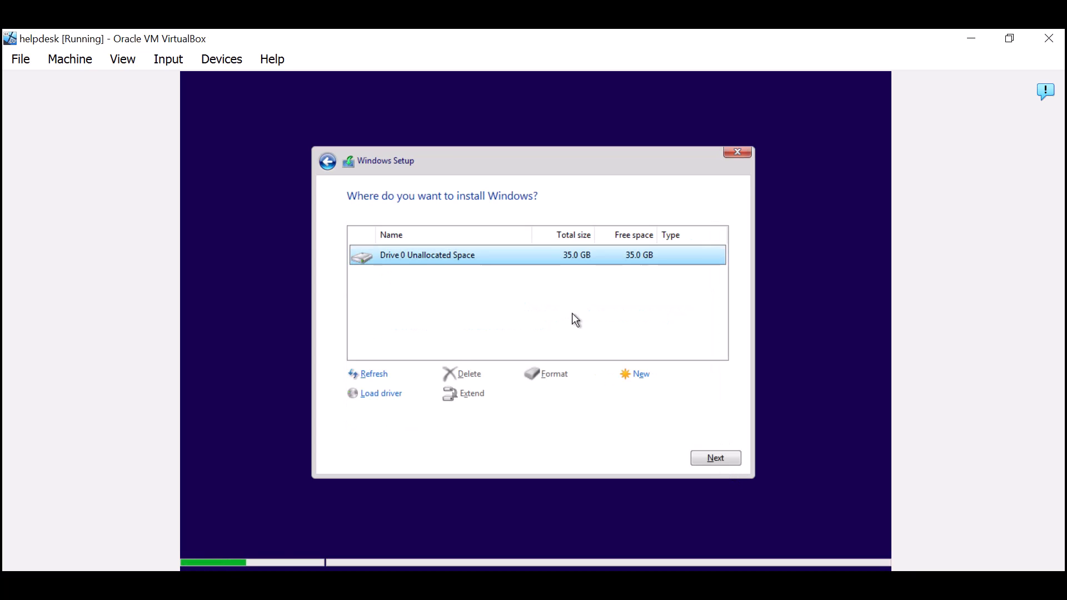
{"action": "left_click", "coordinate": [736, 459]}
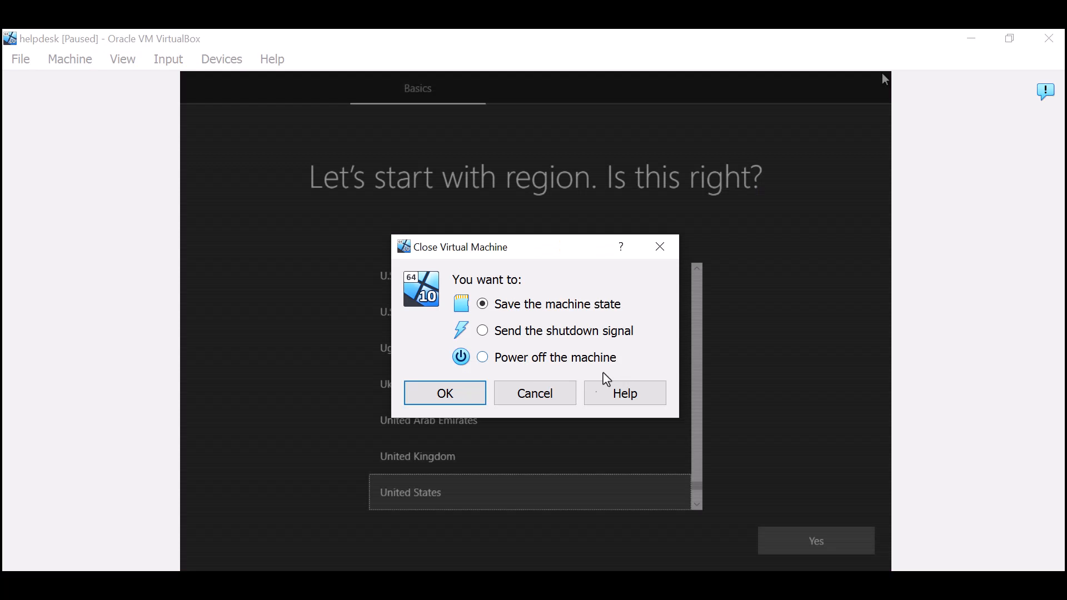
- Power off the helpdesk VM and start cloning it
{"action": "left_click", "coordinate": [484, 359]}
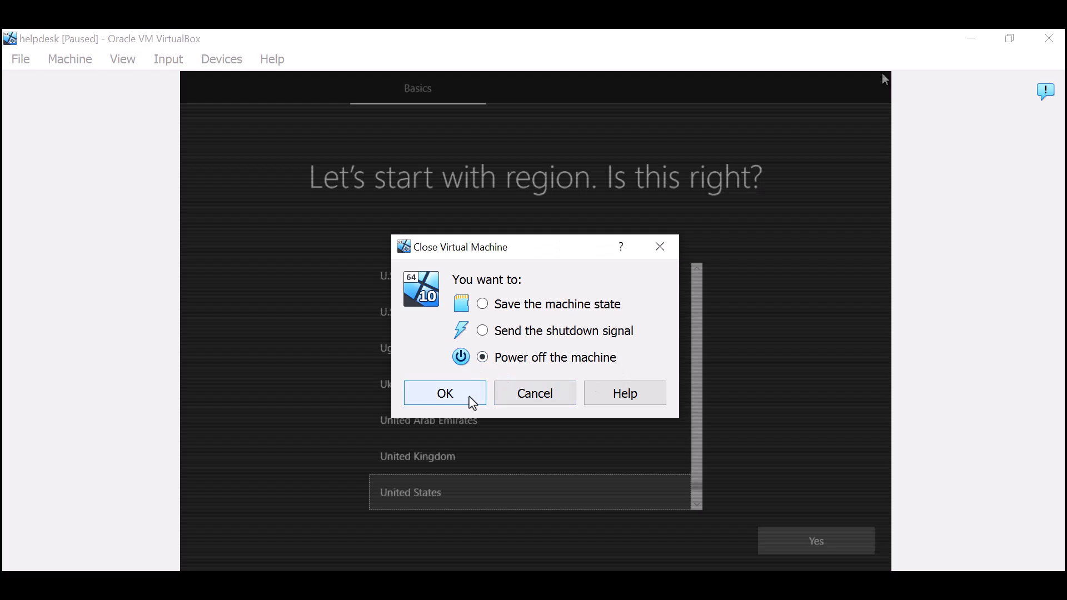
{"action": "left_click", "coordinate": [474, 397]}
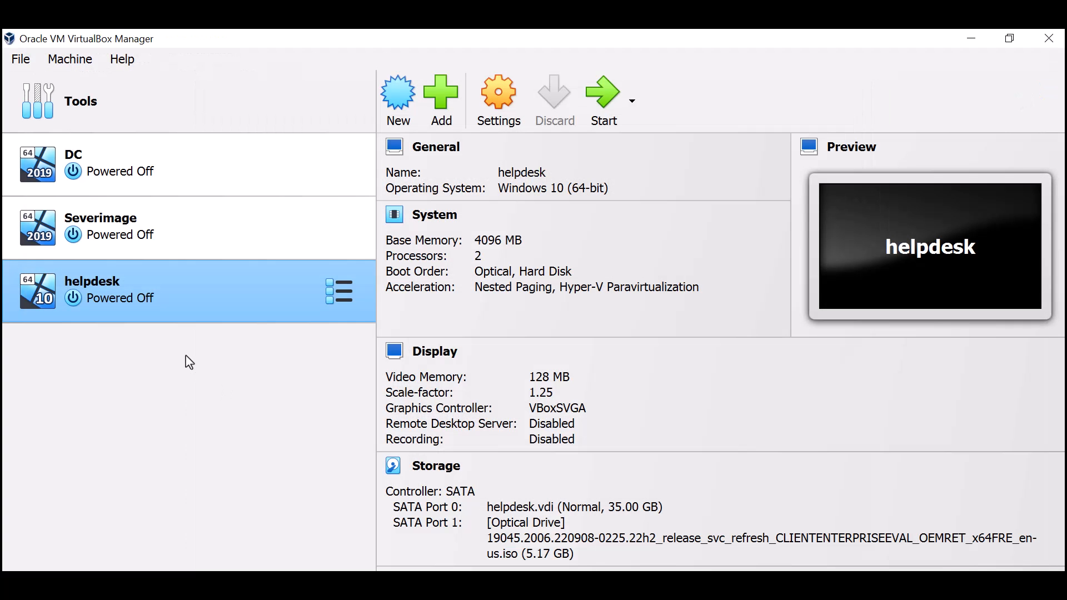
{"action": "right_click", "coordinate": [166, 296]}
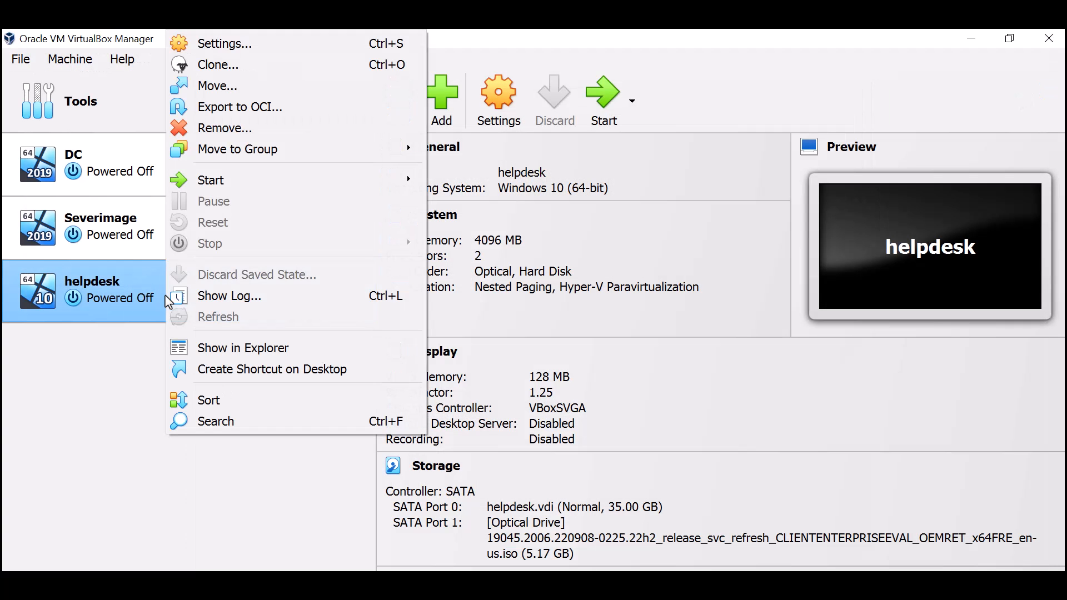
{"action": "left_click", "coordinate": [243, 67]}
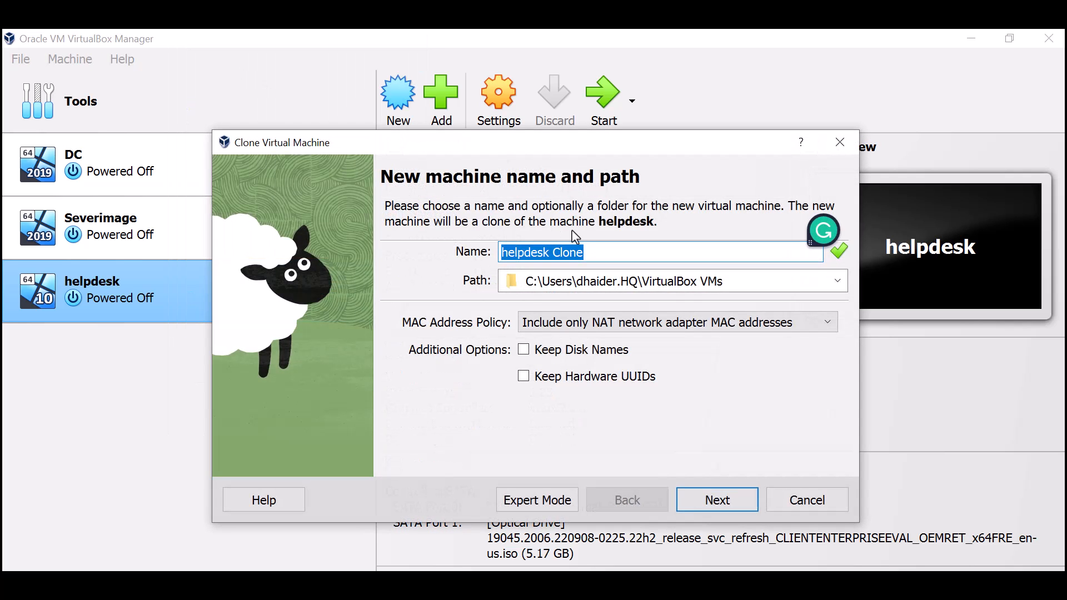
- Name the clone 'Staff' and create it as a full clone
{"action": "left_click", "coordinate": [580, 250]}
{"action": "left_click_drag", "start_coordinate": [553, 252], "coordinate": [431, 253]}
{"action": "left_click", "coordinate": [603, 253]}
{"action": "left_click_drag", "start_coordinate": [603, 253], "coordinate": [489, 251]}
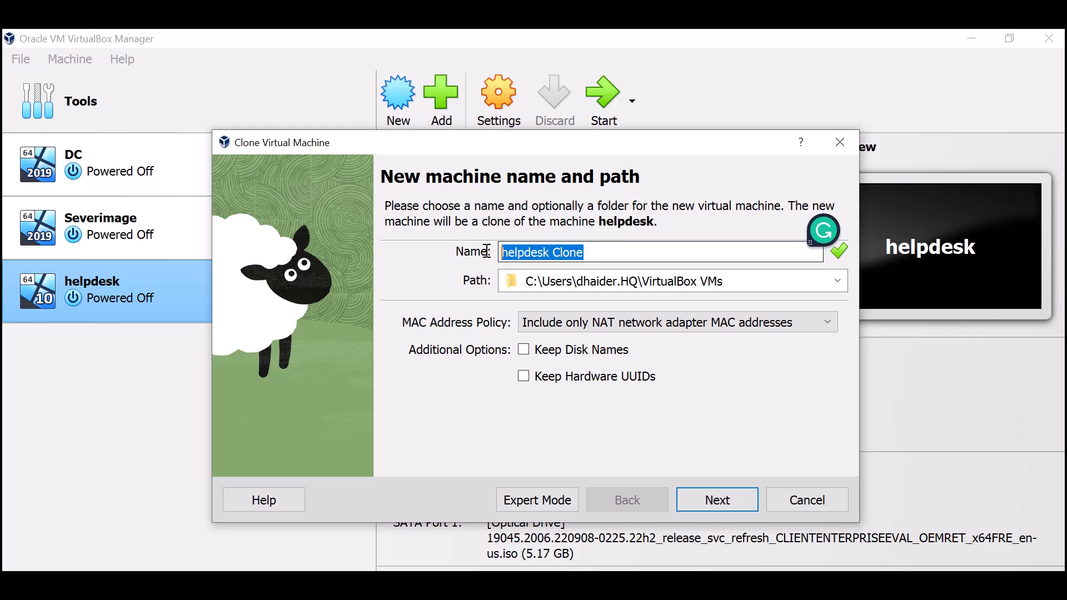
{"action": "type", "text": "Staff"}
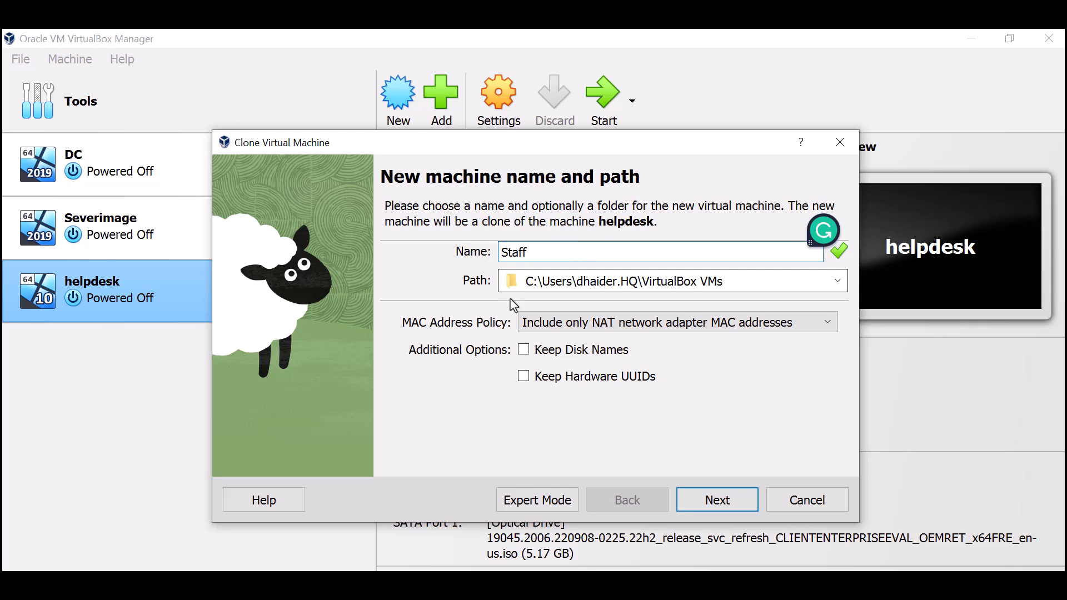
{"action": "left_click", "coordinate": [724, 500]}
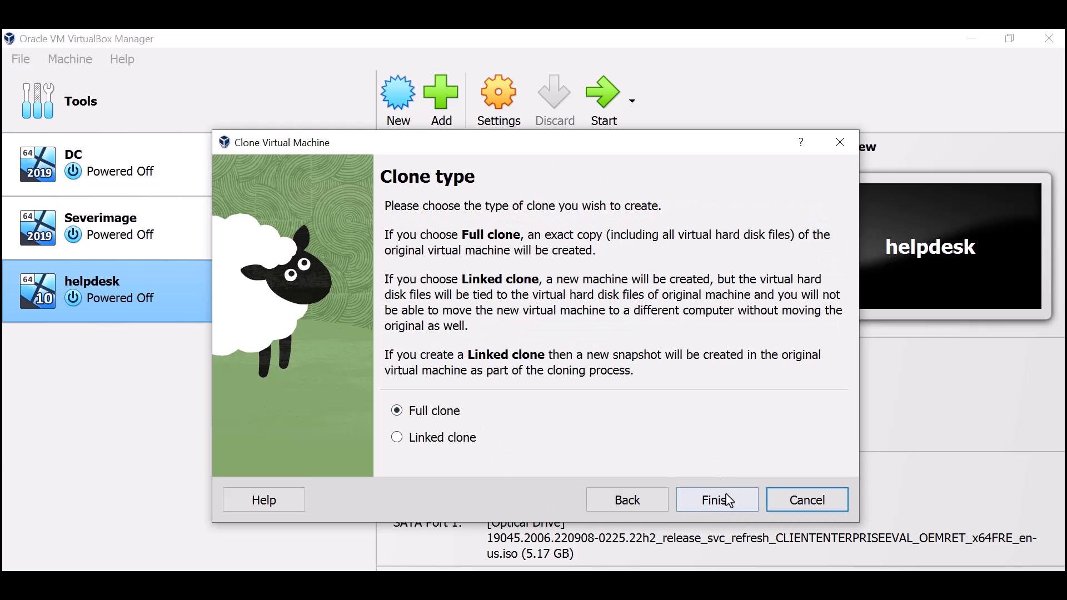
{"action": "left_click", "coordinate": [726, 499]}
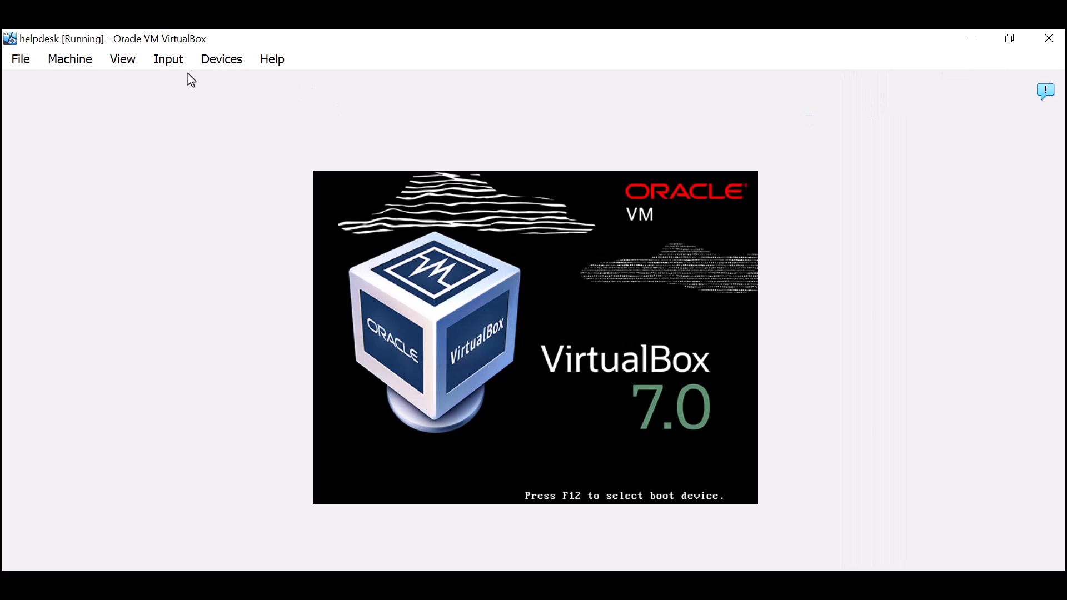
- Continue booting the helpdesk VM, leaving the display scaling unchanged
{"action": "left_click", "coordinate": [123, 59]}
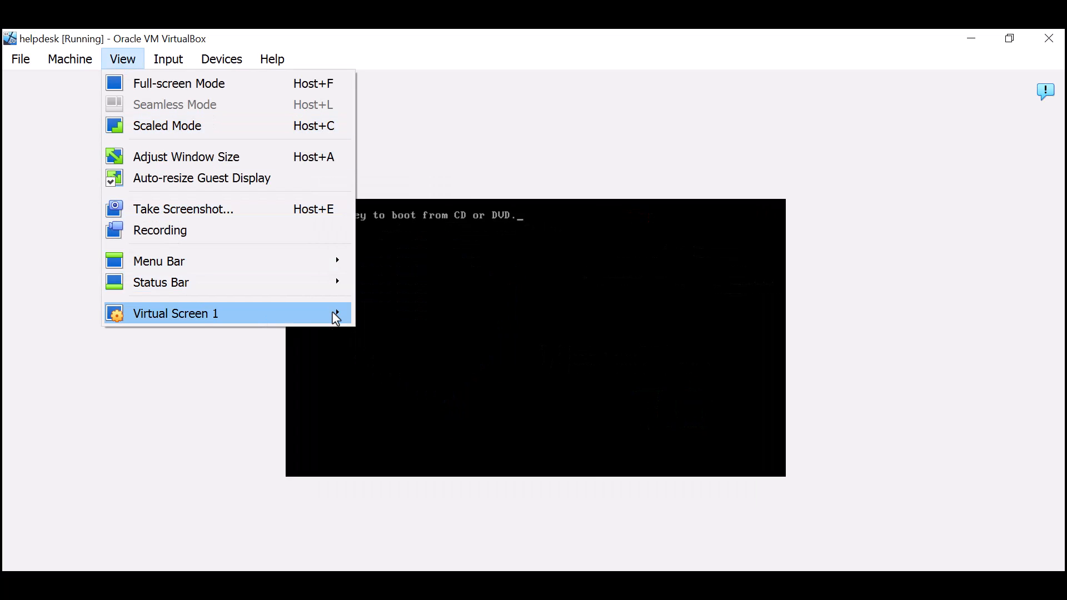
{"action": "mouse_move", "coordinate": [328, 315]}
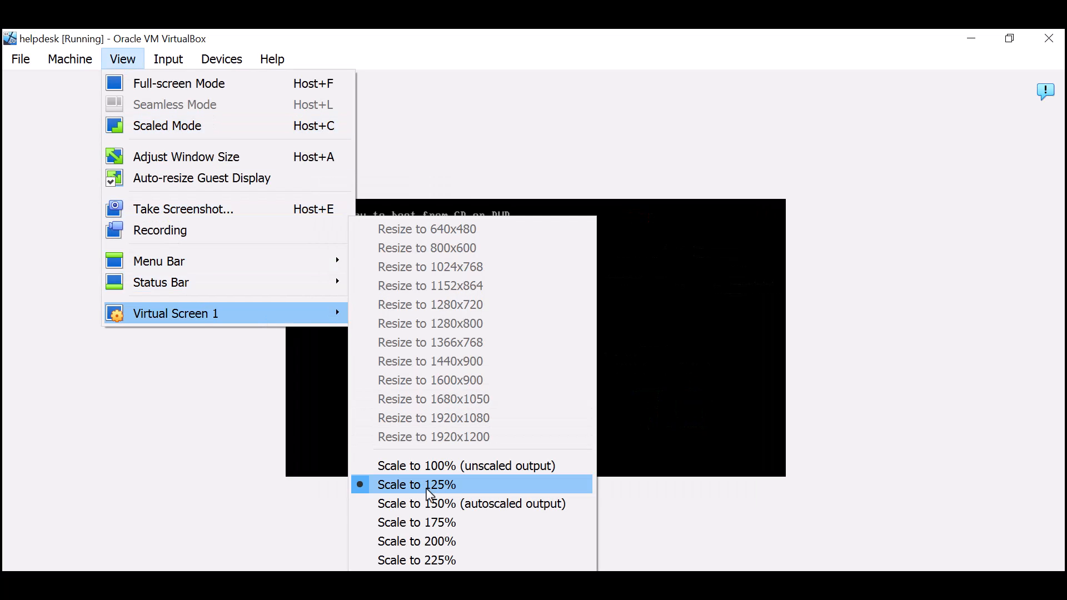
{"action": "left_click", "coordinate": [784, 505]}
{"action": "key", "text": "Return"}
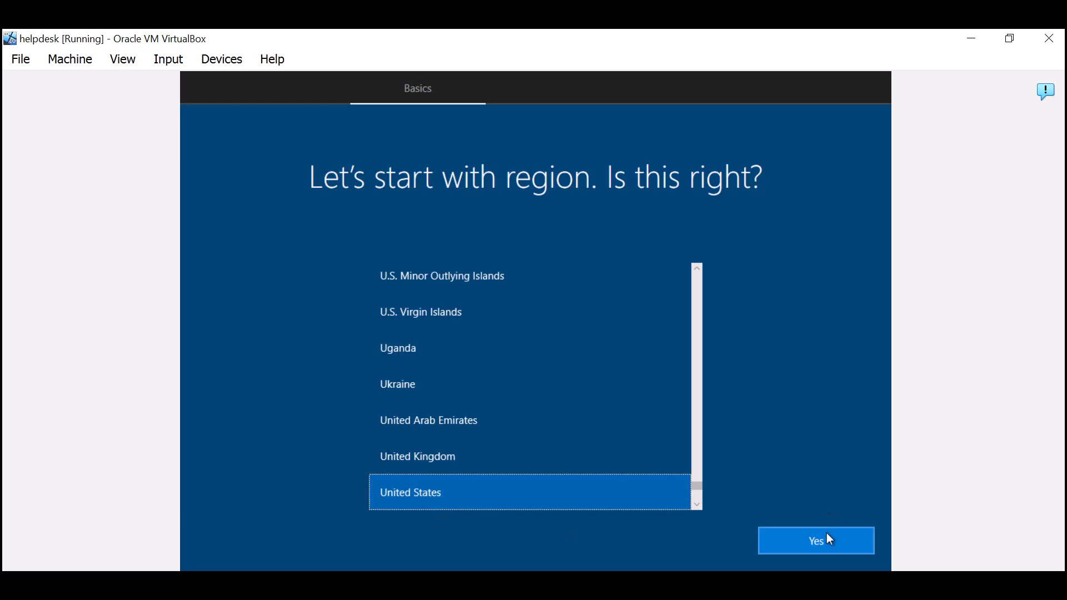
- Keep United States region and US keyboard layout, skipping a second layout
{"action": "left_click", "coordinate": [827, 540]}
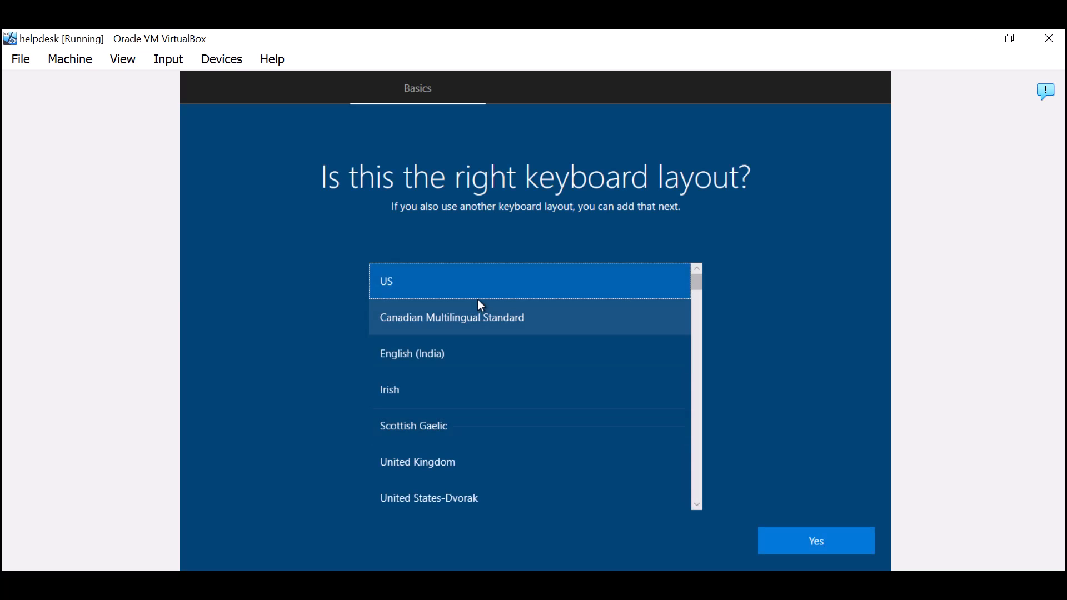
{"action": "left_click", "coordinate": [773, 539]}
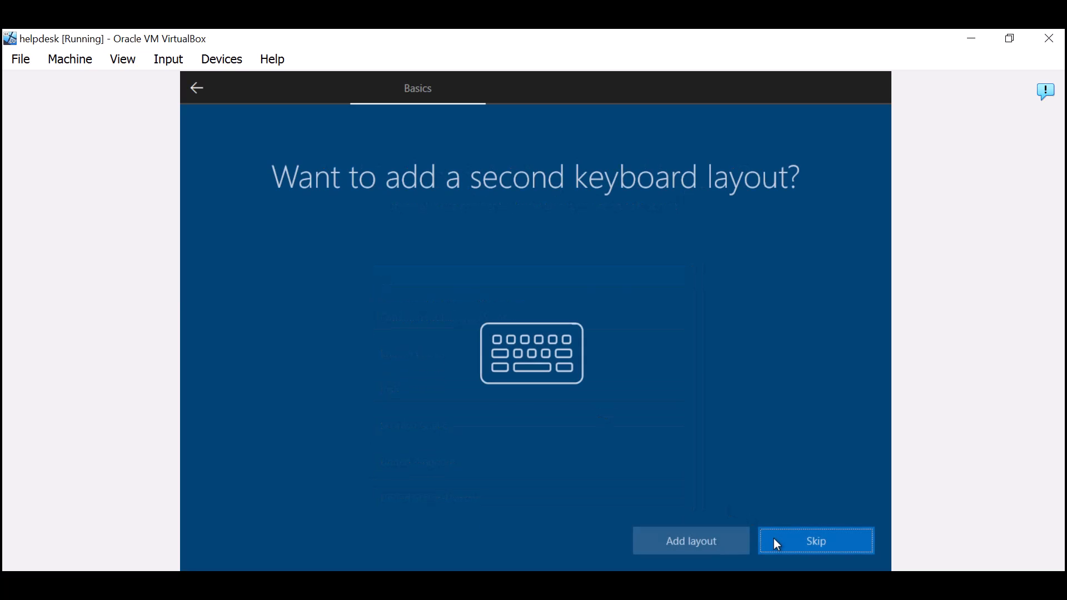
{"action": "left_click", "coordinate": [783, 543]}
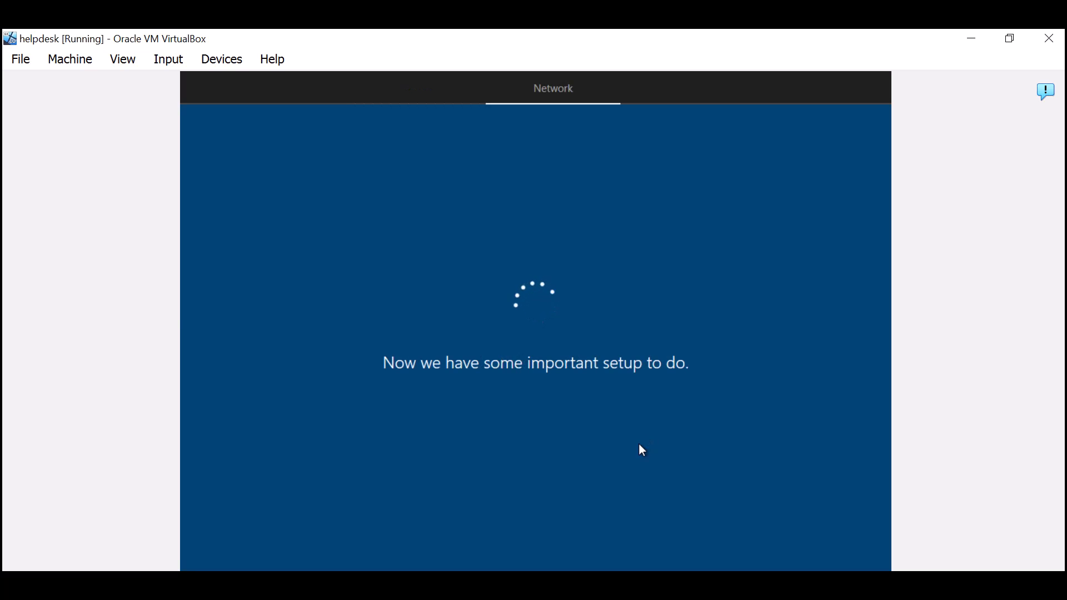
- Create the local account 'admin' and enter and confirm its password
{"action": "type", "text": "admin"}
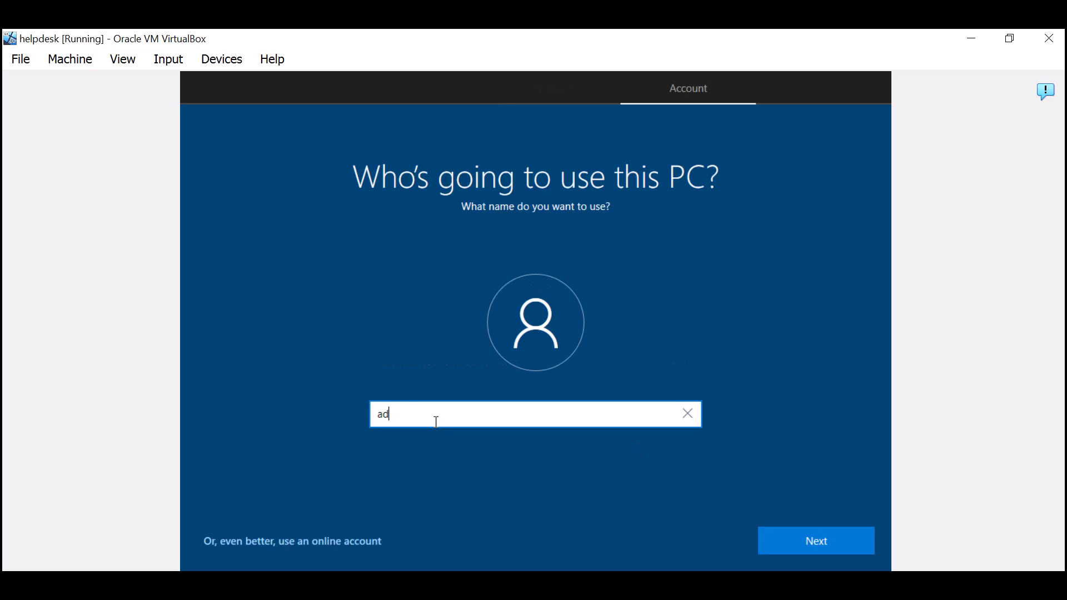
{"action": "left_click", "coordinate": [817, 528]}
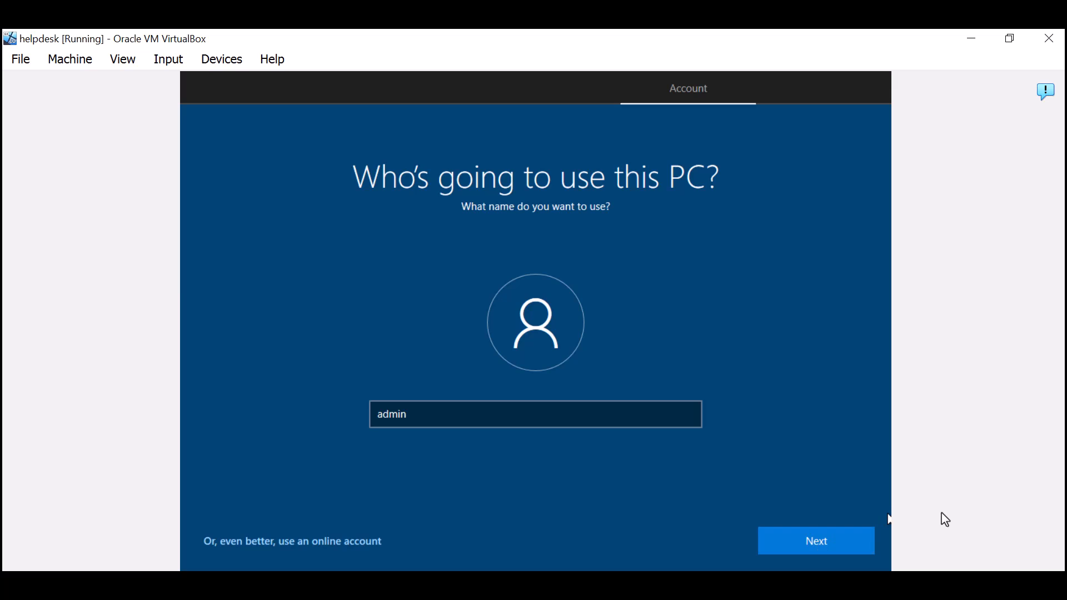
{"action": "left_click", "coordinate": [858, 541]}
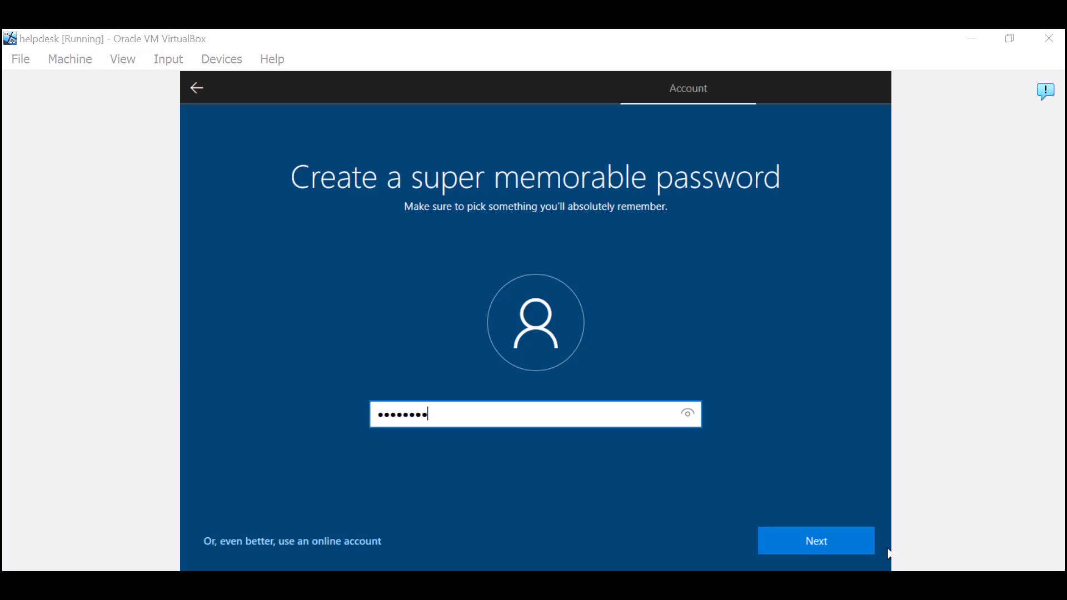
{"action": "left_click", "coordinate": [803, 544]}
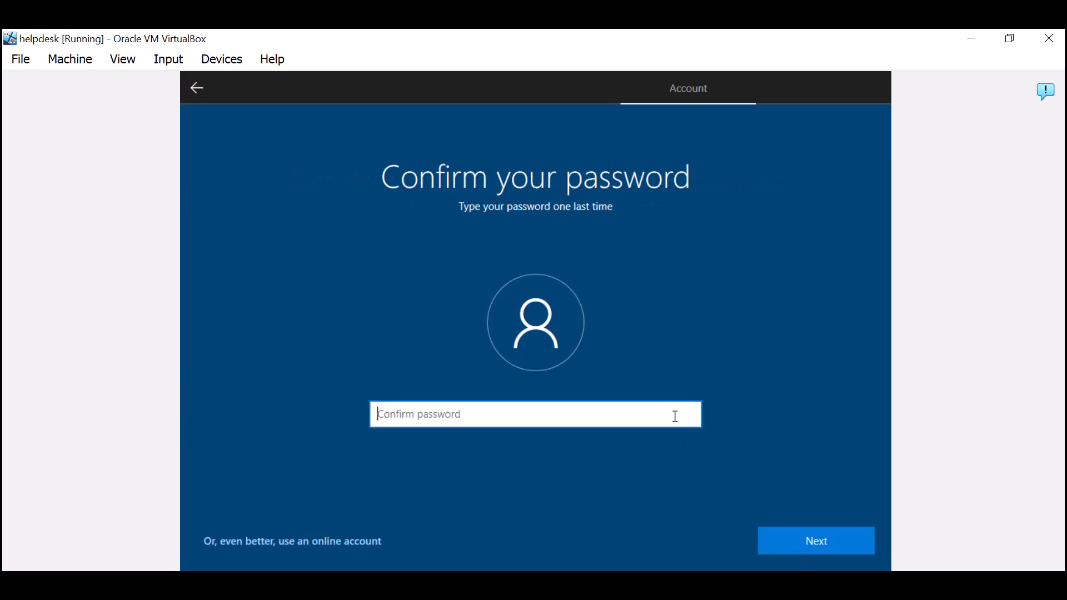
{"action": "type", "text": "••••••••"}
{"action": "key", "text": "Return"}
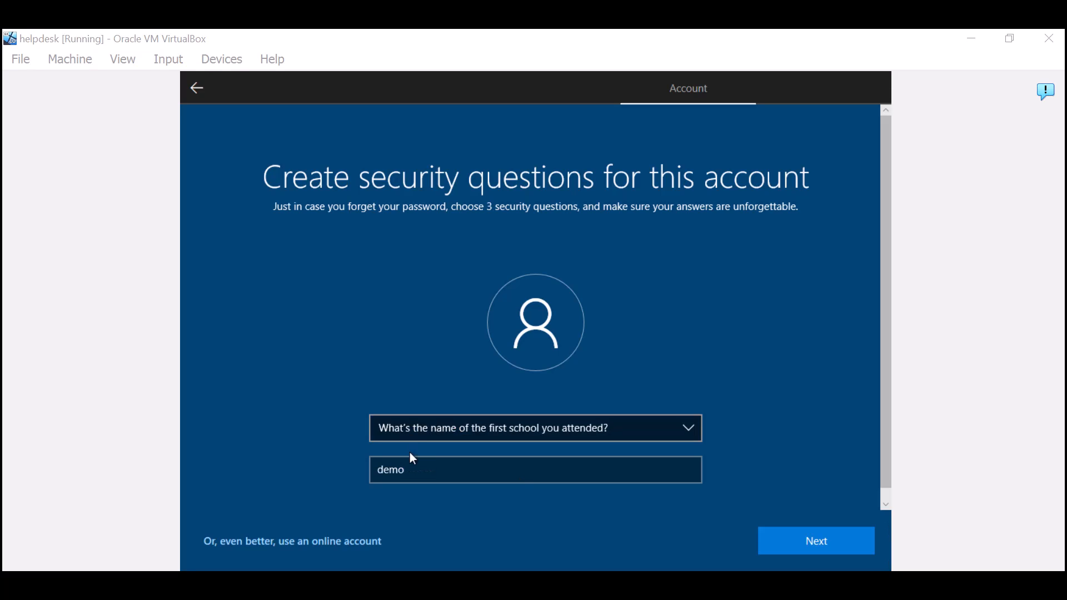
- Answer the three security questions, accept default privacy settings, and decline Cortana
{"action": "left_click", "coordinate": [421, 467]}
{"action": "type", "text": "1"}
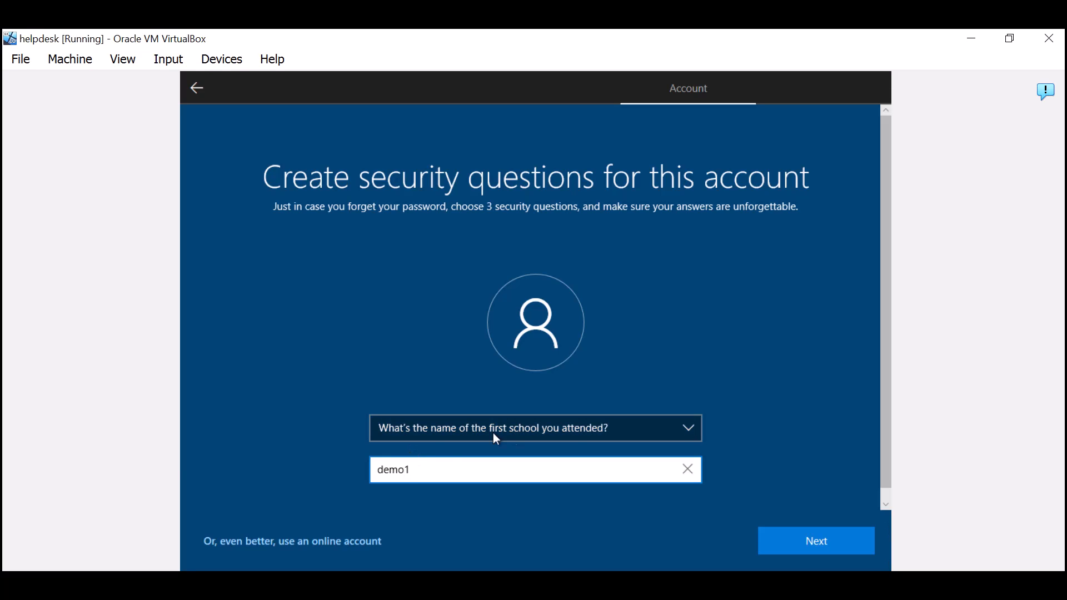
{"action": "left_click", "coordinate": [768, 538]}
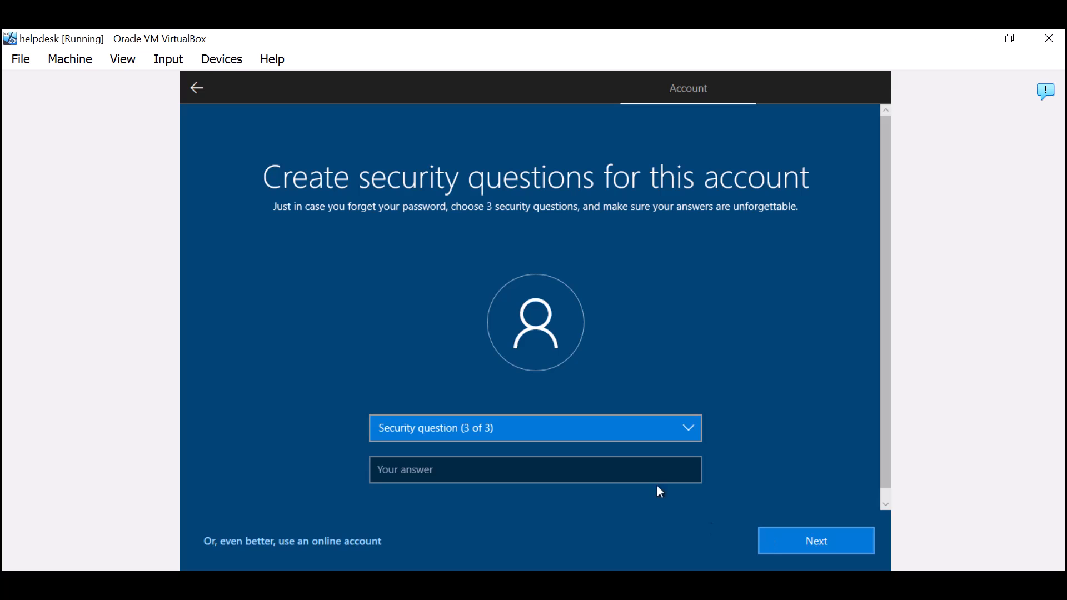
{"action": "left_click", "coordinate": [586, 439]}
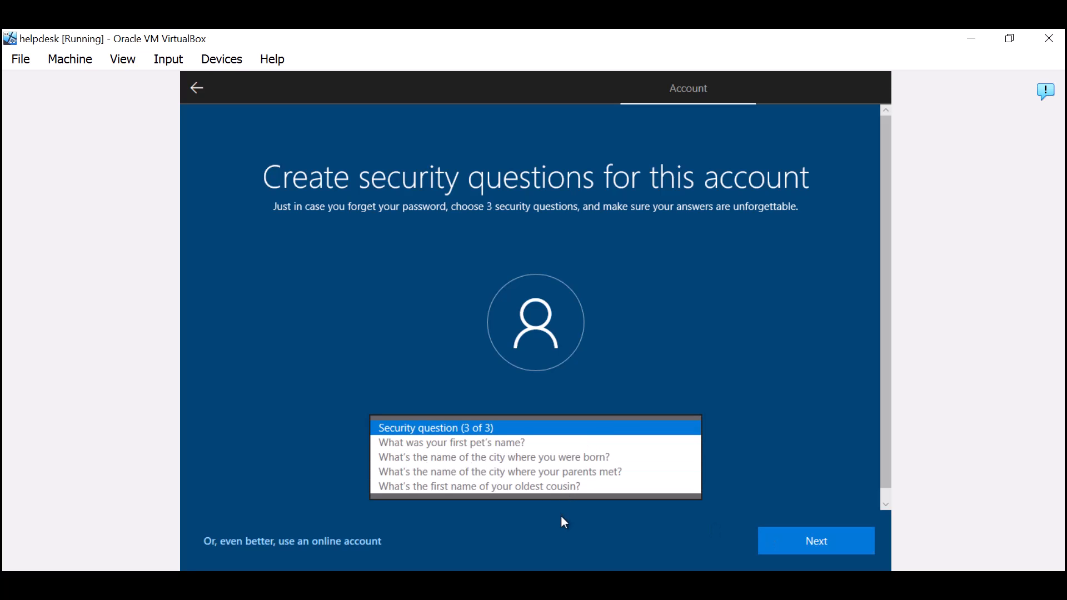
{"action": "left_click", "coordinate": [552, 488]}
{"action": "left_click", "coordinate": [593, 463]}
{"action": "type", "text": "test"}
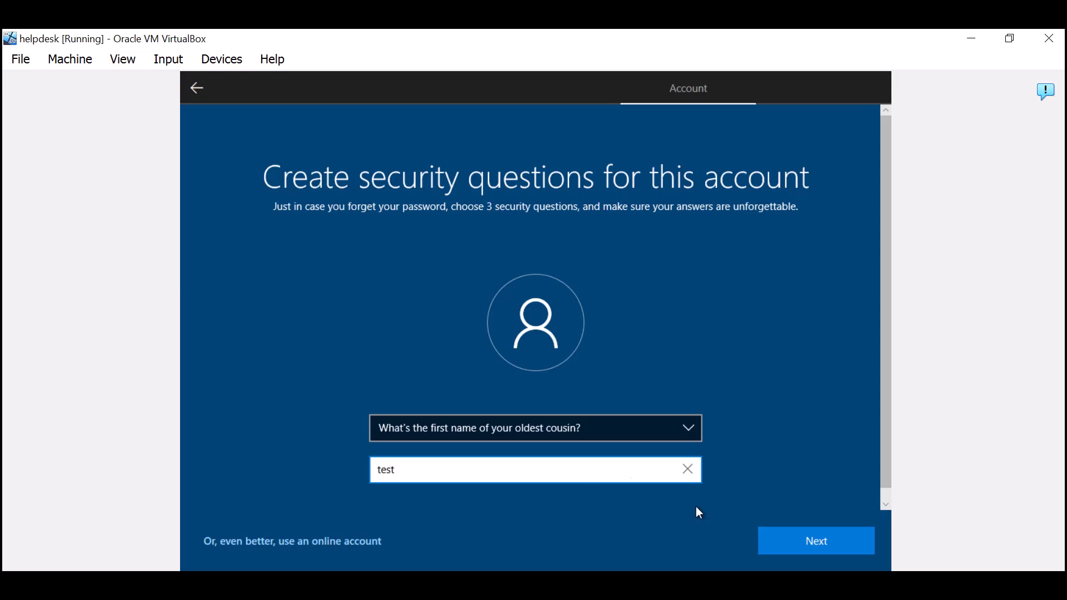
{"action": "left_click", "coordinate": [778, 534]}
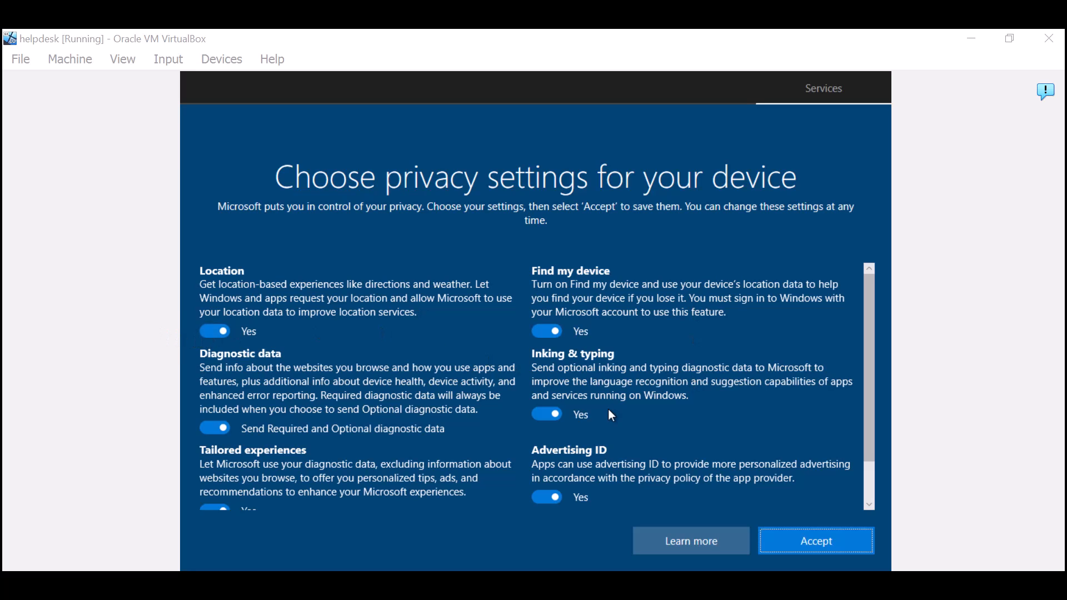
{"action": "left_click", "coordinate": [791, 538]}
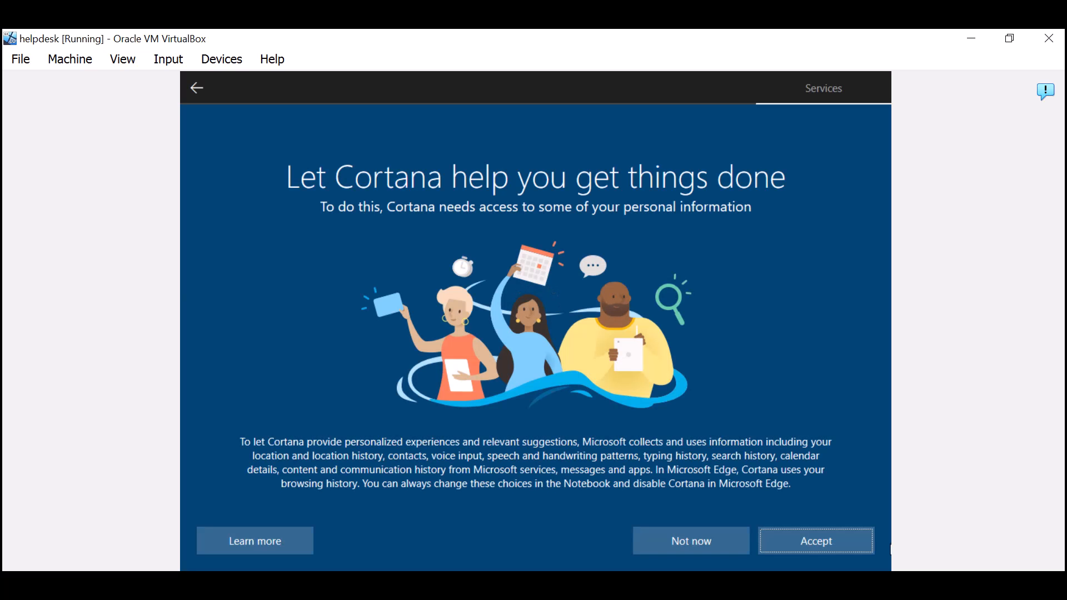
{"action": "left_click", "coordinate": [730, 553]}
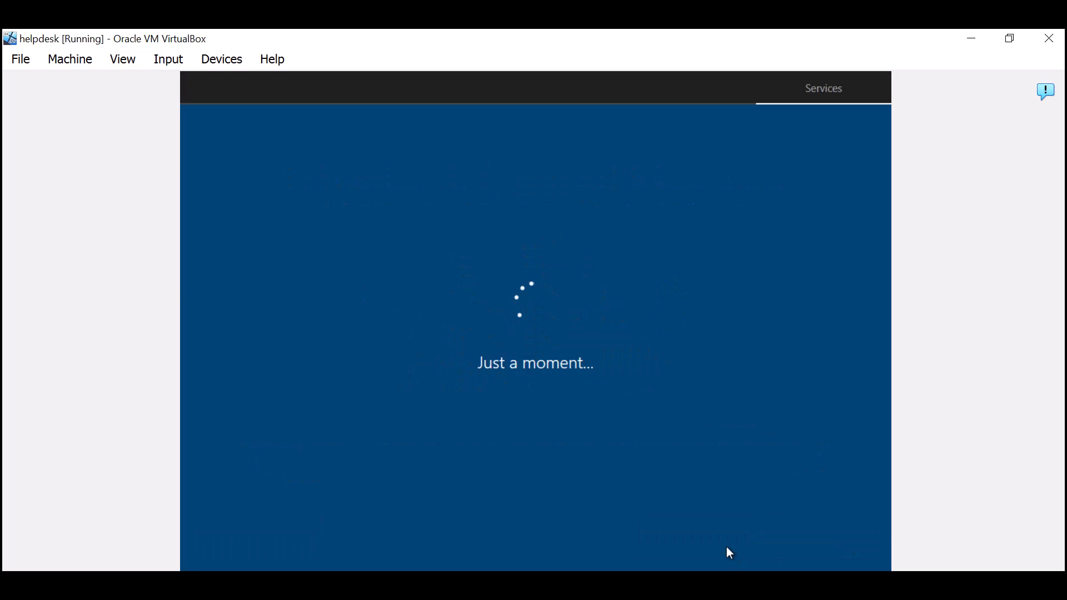
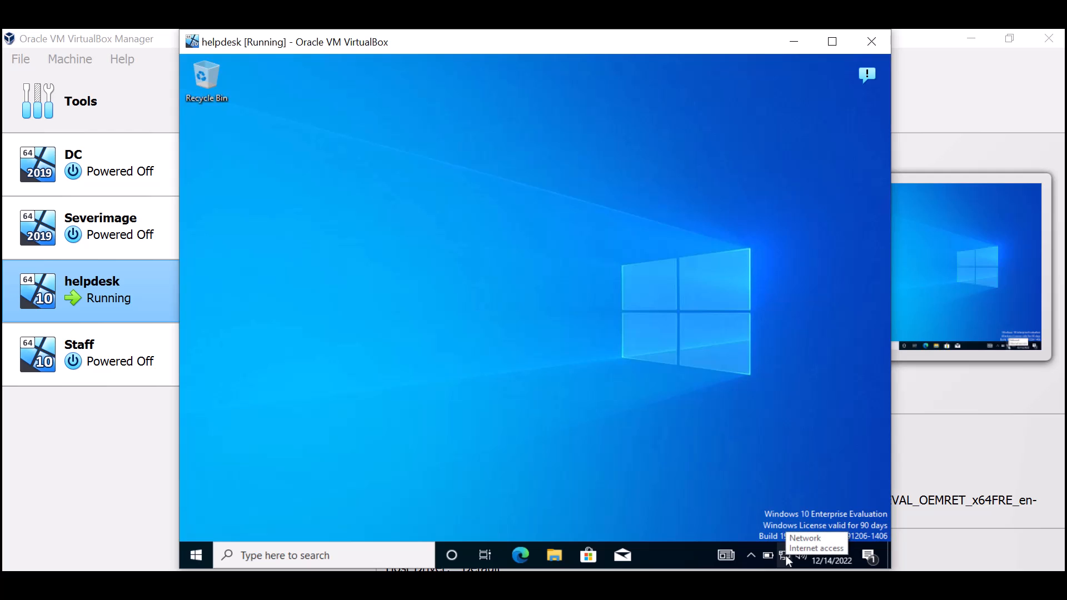
- Rename the Windows 10 PC to 'helpdesk' from the System About page and restart now
{"action": "right_click", "coordinate": [194, 556]}
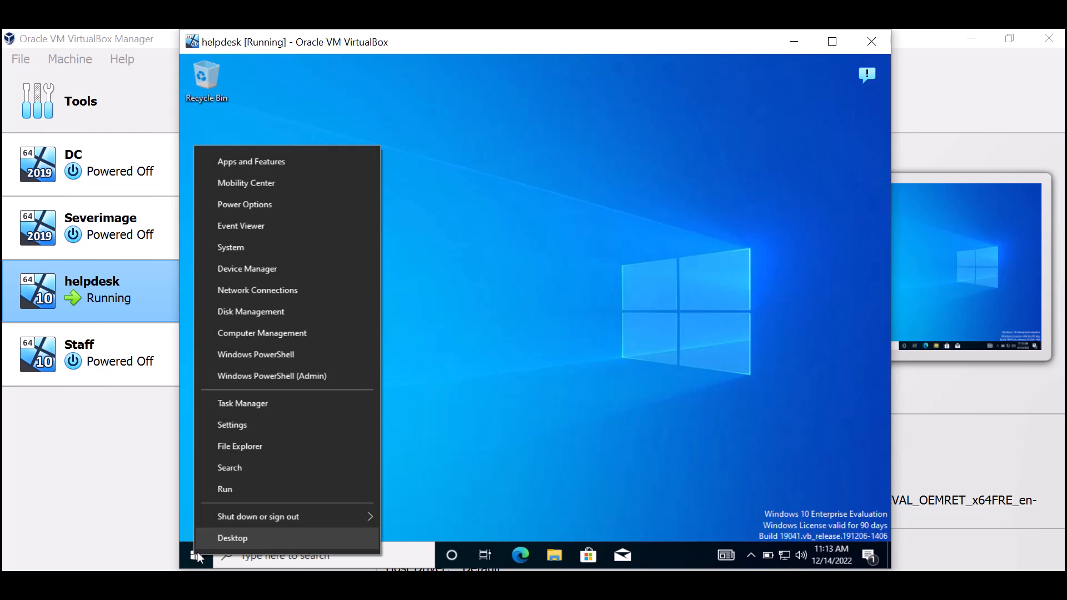
{"action": "left_click", "coordinate": [271, 248]}
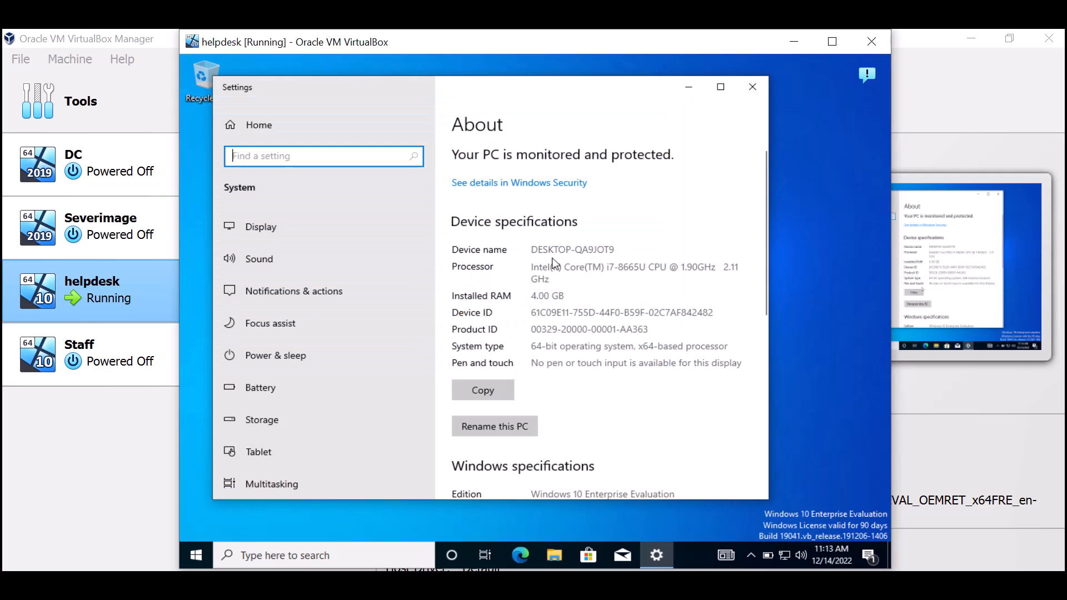
{"action": "left_click_drag", "start_coordinate": [593, 250], "coordinate": [537, 246]}
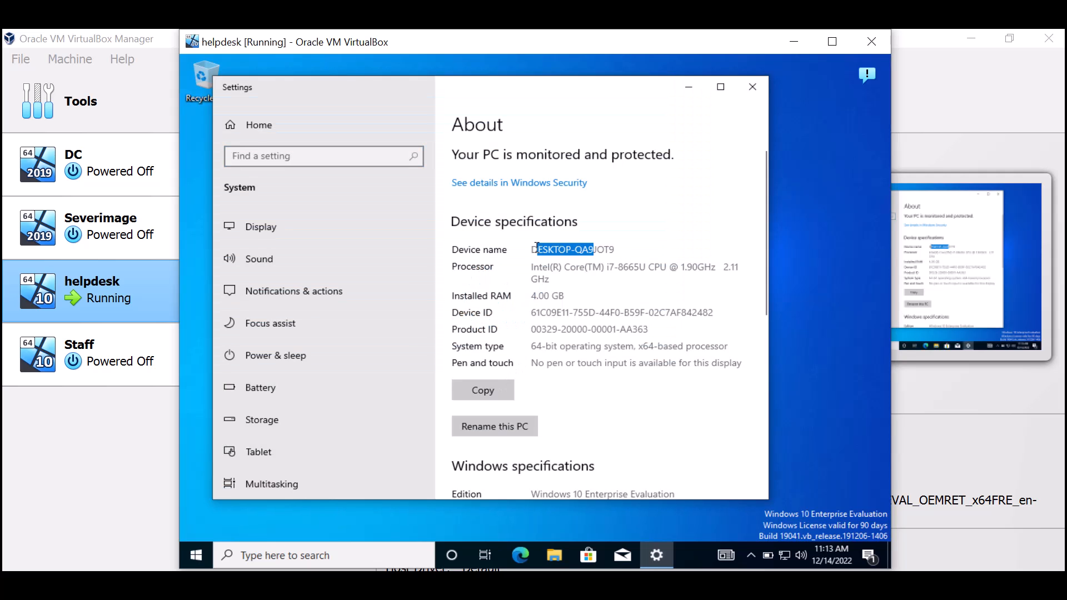
{"action": "left_click", "coordinate": [498, 428]}
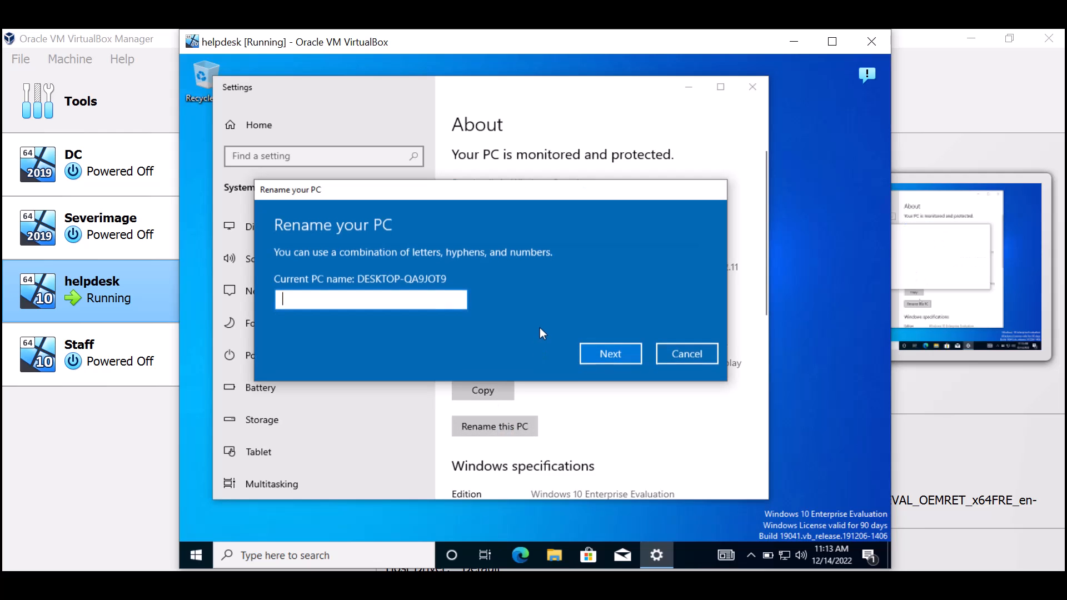
{"action": "type", "text": "helpdesk"}
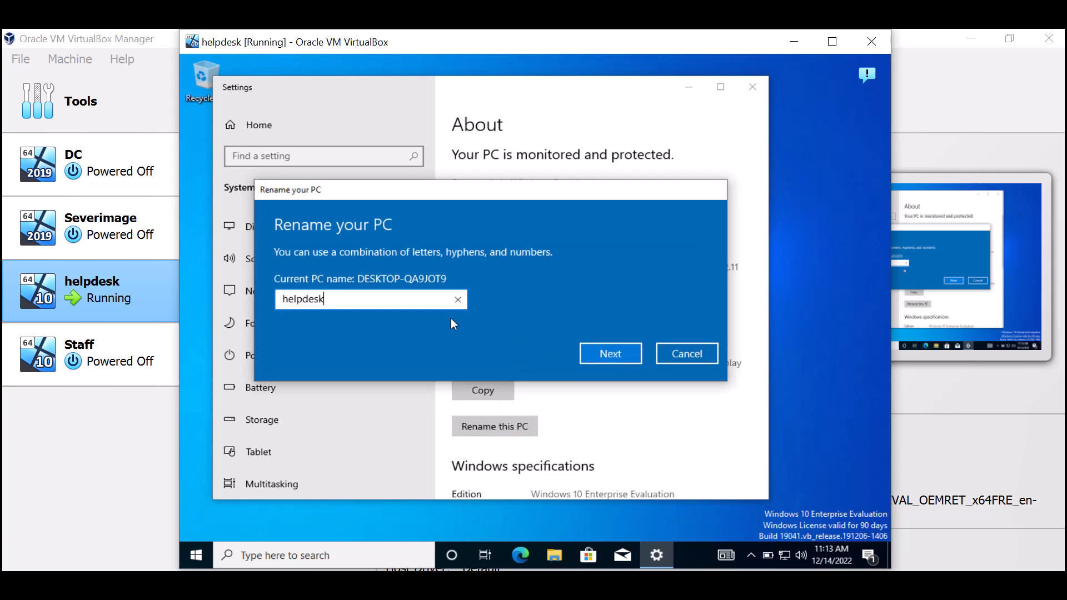
{"action": "left_click", "coordinate": [625, 351]}
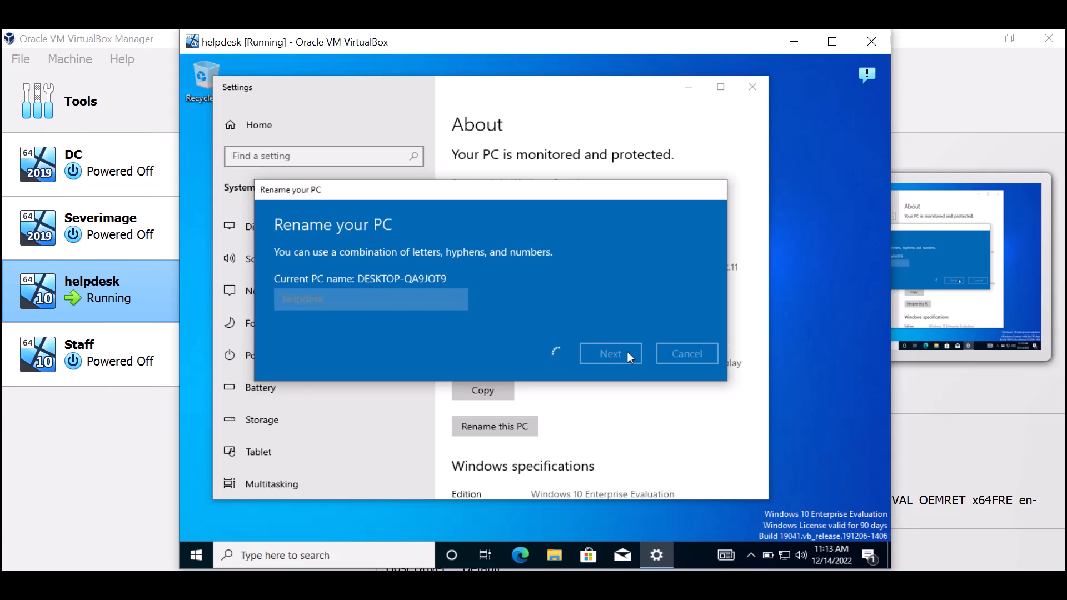
{"action": "left_click", "coordinate": [573, 324]}
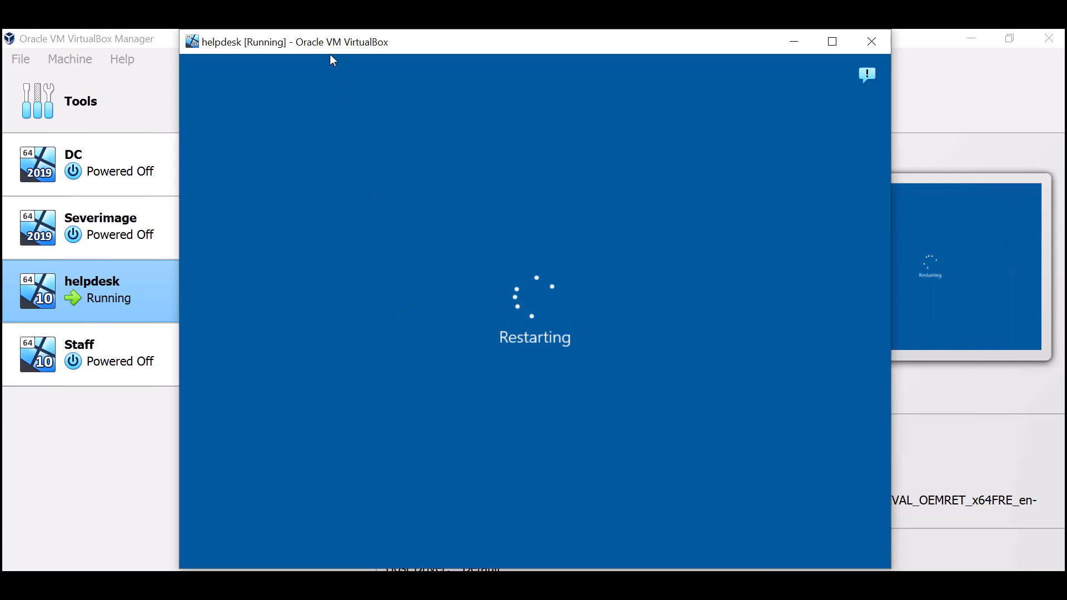
- Sign in to the restarted helpdesk VM as admin, retyping the password after a failed first attempt
{"action": "left_click_drag", "start_coordinate": [328, 55], "coordinate": [475, 62]}
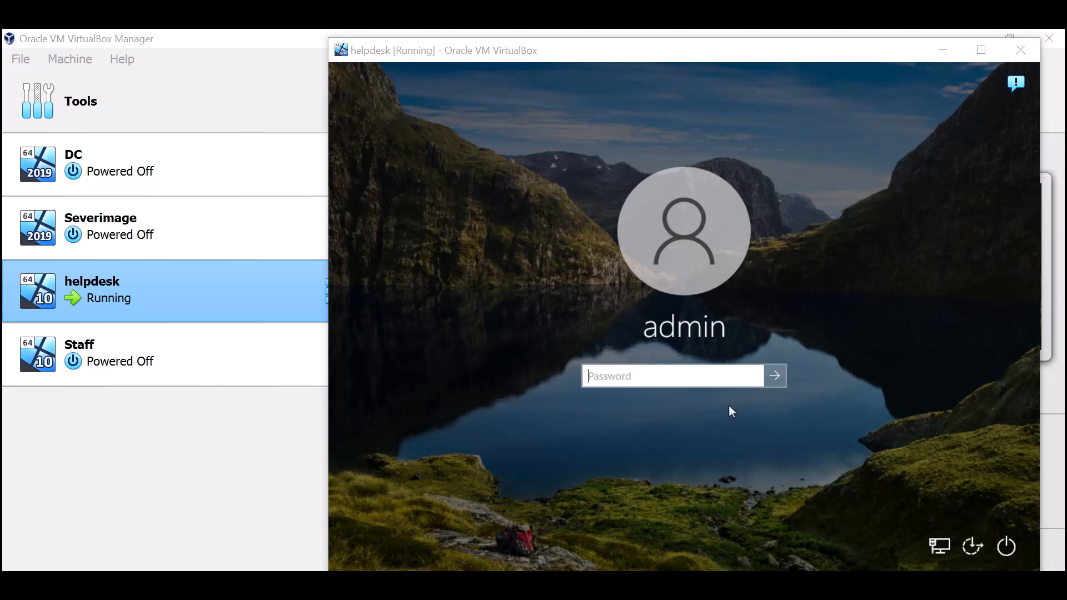
{"action": "left_click", "coordinate": [708, 376]}
{"action": "type", "text": "••"}
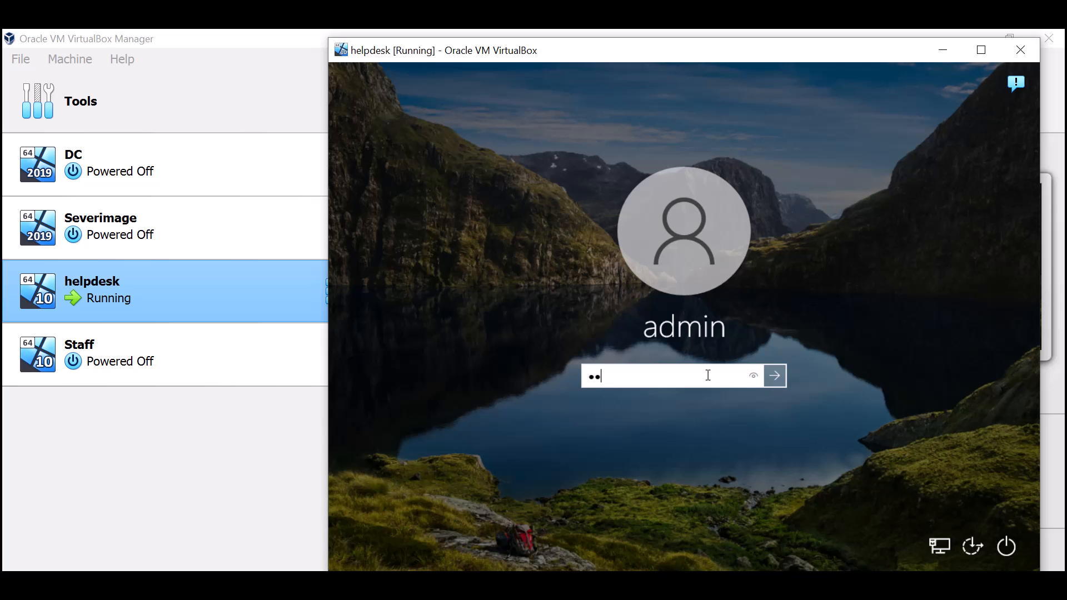
{"action": "type", "text": "••••"}
{"action": "key", "text": "Return"}
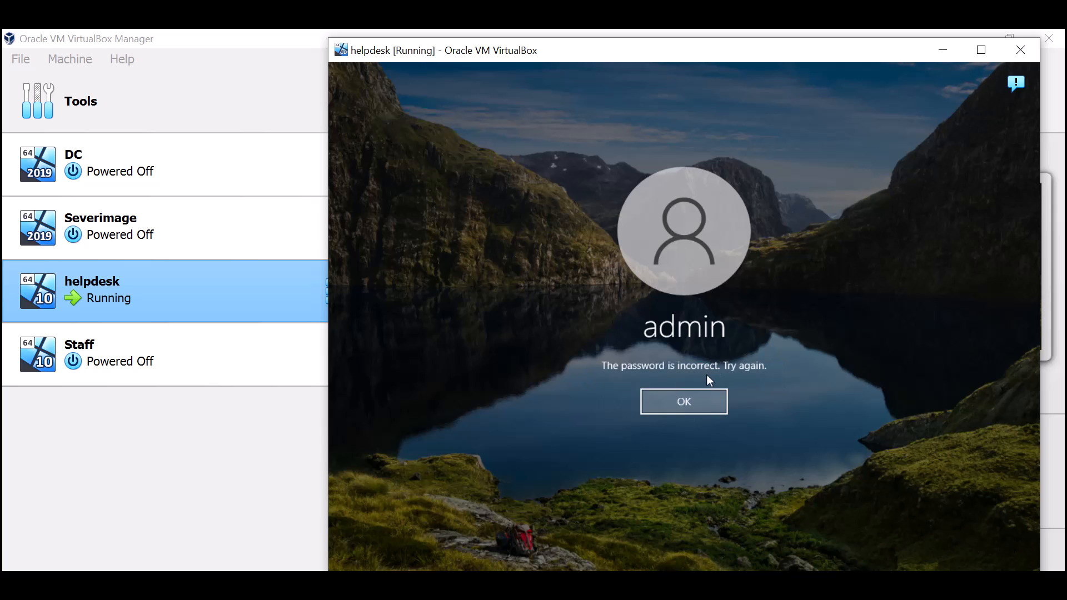
{"action": "key", "text": "Return"}
{"action": "type", "text": "••••••••"}
{"action": "key", "text": "Return"}
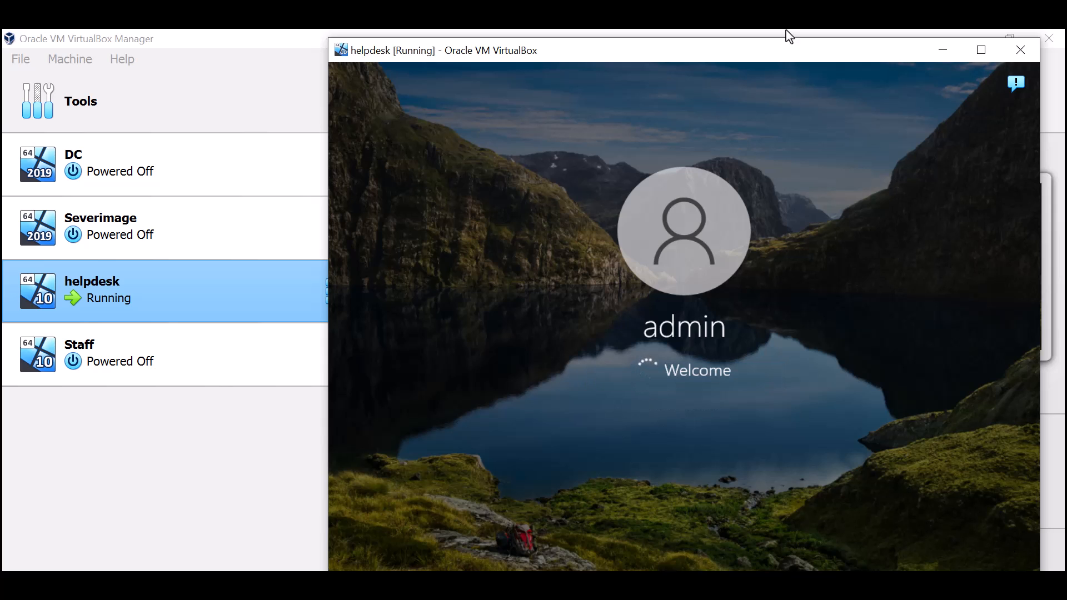
{"action": "left_click_drag", "start_coordinate": [624, 48], "coordinate": [538, 58]}
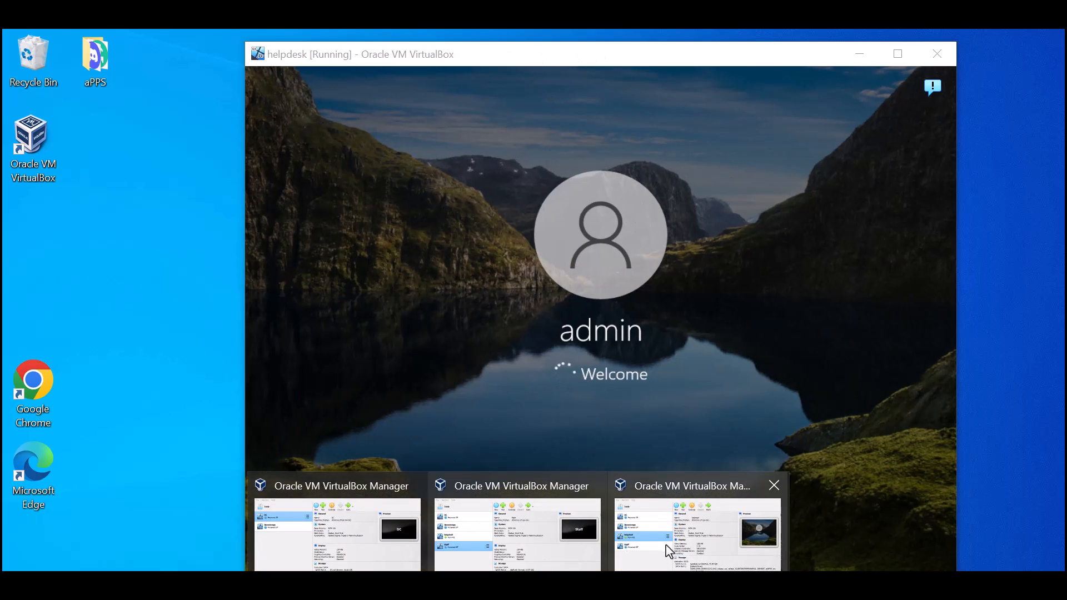
- Start the DC virtual machine from VirtualBox Manager
{"action": "left_click", "coordinate": [637, 566]}
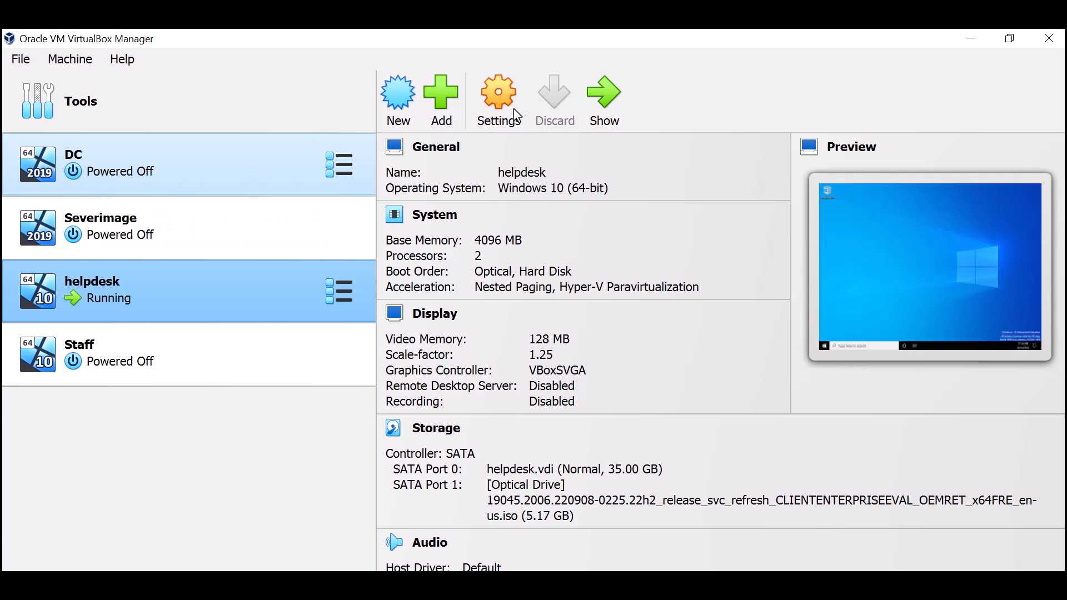
{"action": "left_click", "coordinate": [280, 177]}
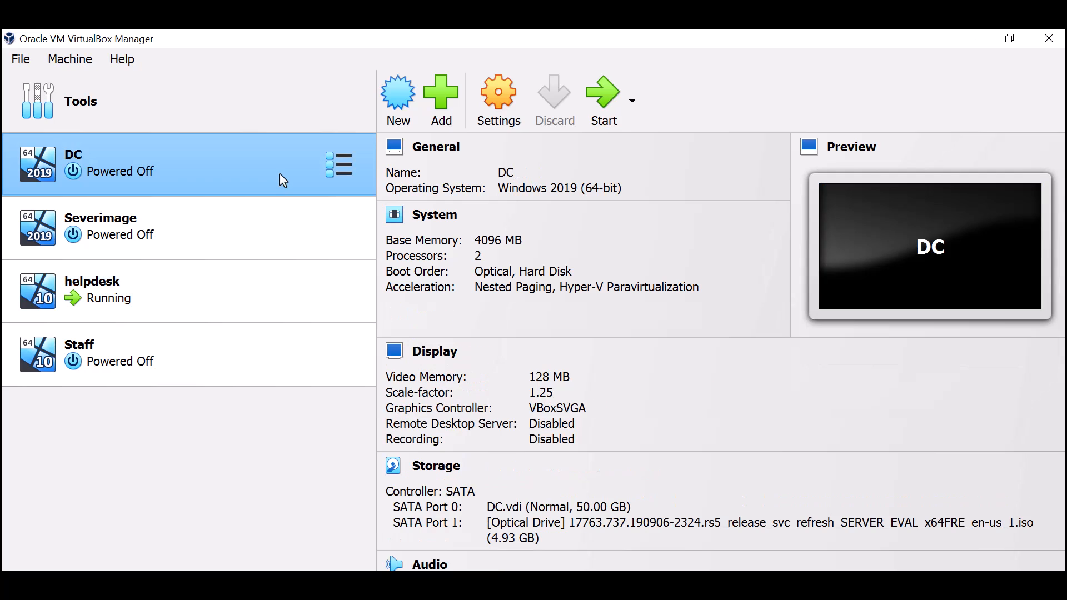
{"action": "left_click", "coordinate": [605, 89]}
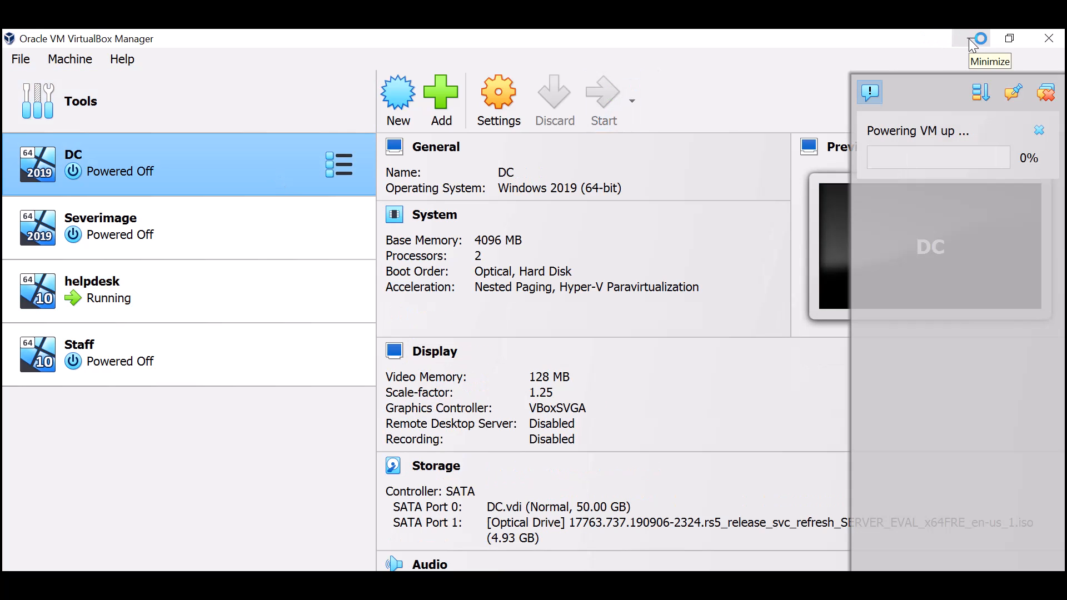
- Minimize the Manager, arrange the VM windows, and maximize the booting DC window
{"action": "left_click", "coordinate": [970, 39]}
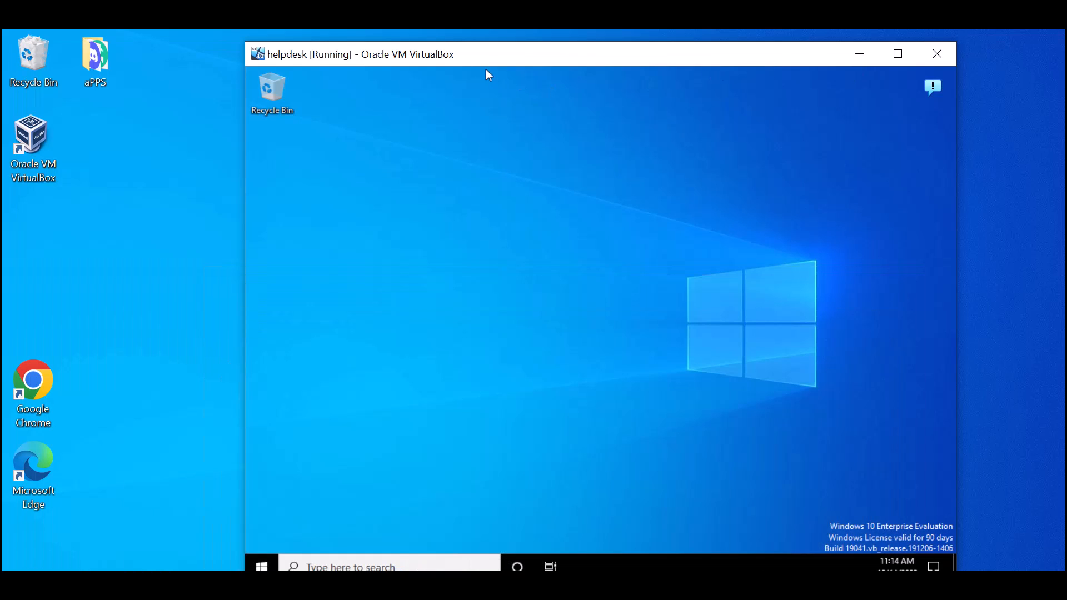
{"action": "left_click_drag", "start_coordinate": [482, 62], "coordinate": [595, 59]}
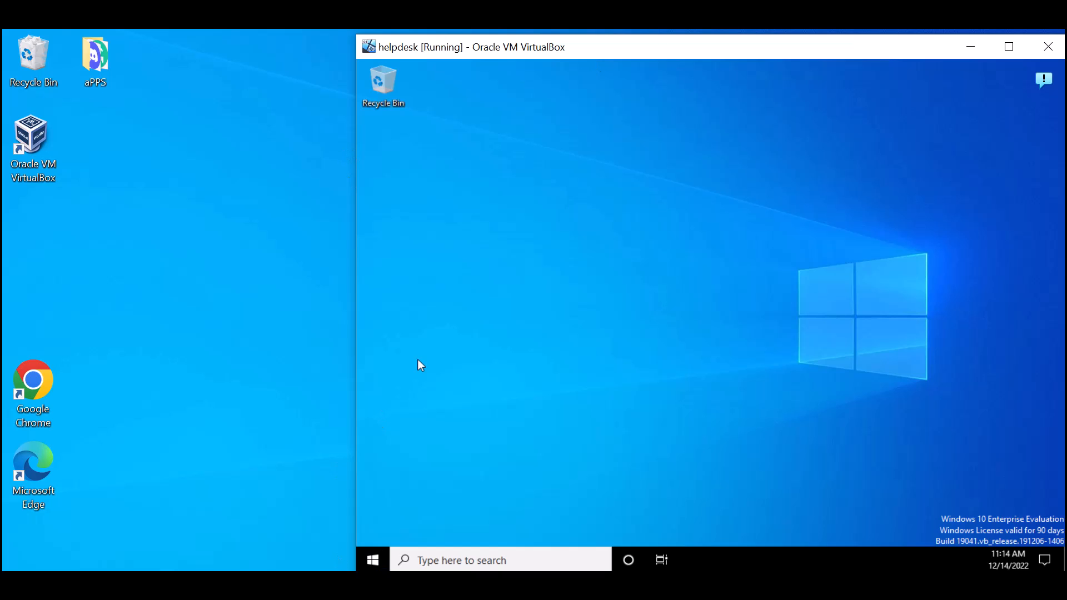
{"action": "mouse_move", "coordinate": [468, 47]}
{"action": "left_mouse_down"}
{"action": "mouse_move", "coordinate": [429, 47]}
{"action": "mouse_move", "coordinate": [453, 50]}
{"action": "left_mouse_up"}
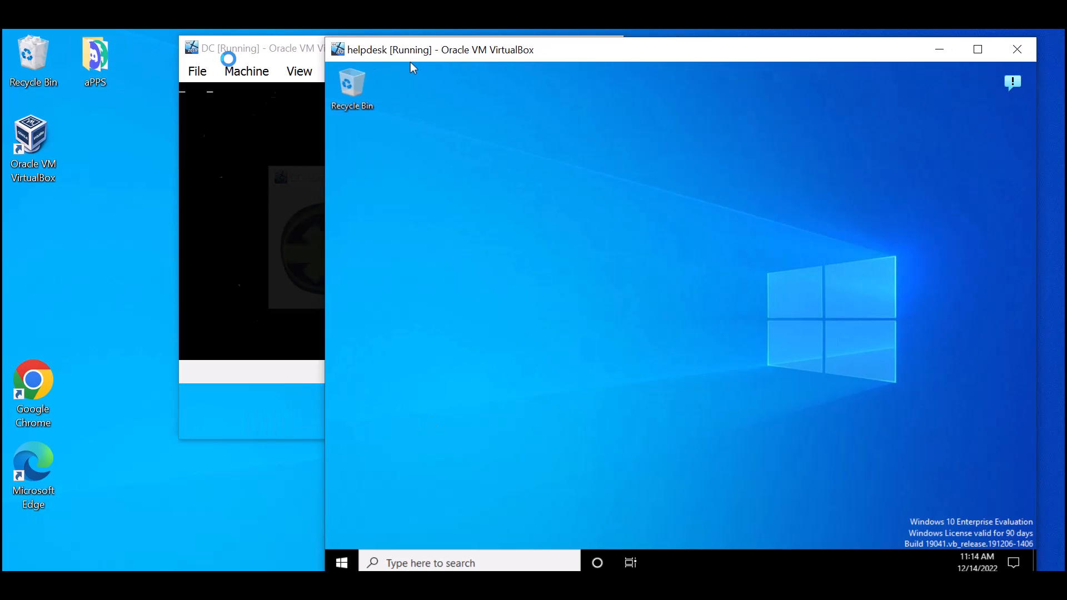
{"action": "left_click_drag", "start_coordinate": [253, 59], "coordinate": [111, 74]}
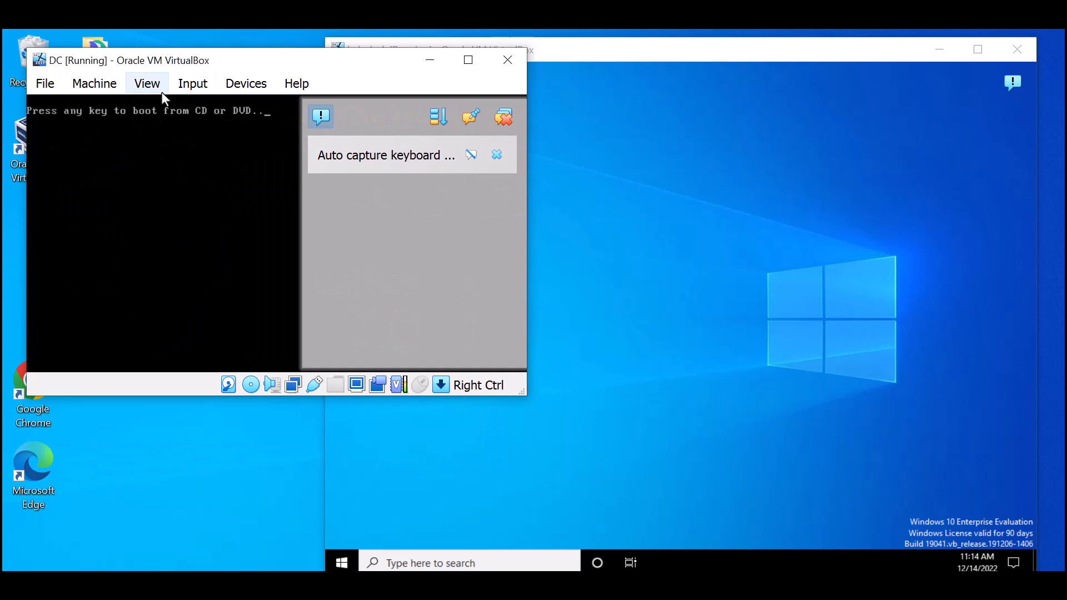
{"action": "left_click", "coordinate": [468, 60]}
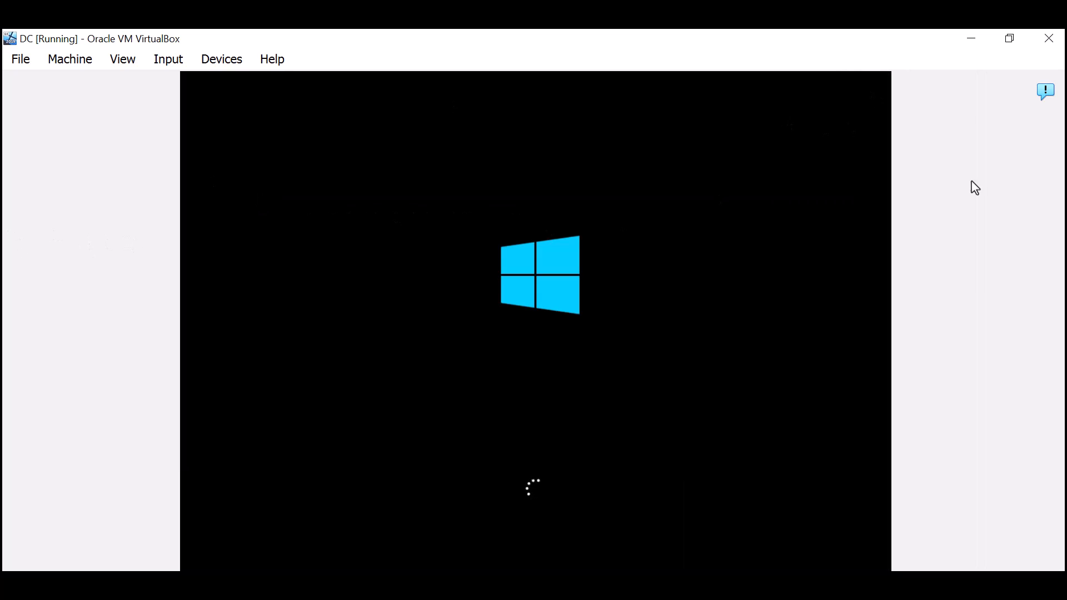
{"action": "left_click", "coordinate": [132, 65]}
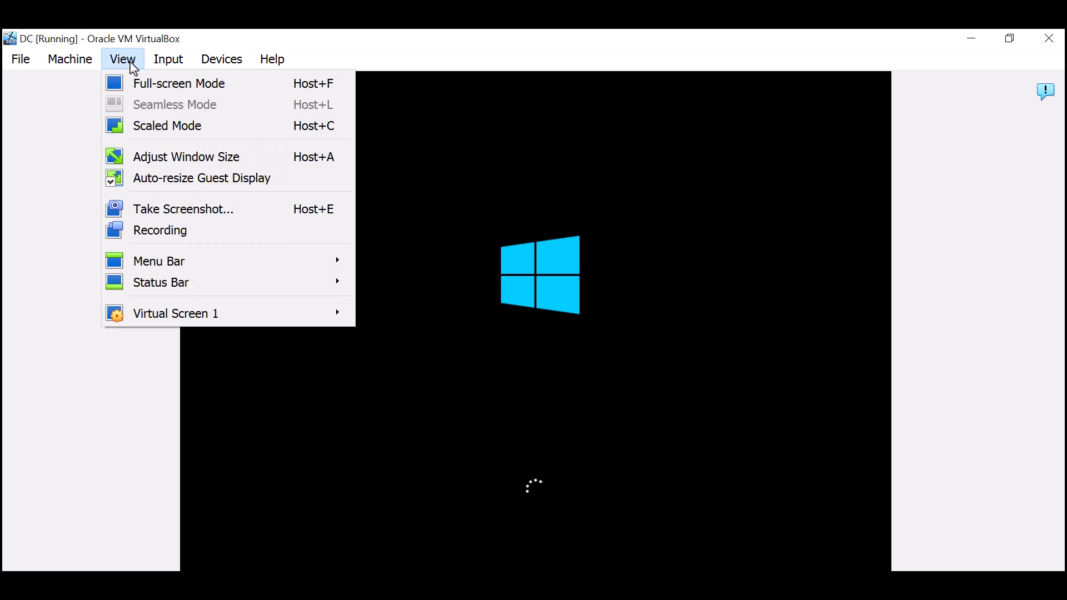
{"action": "left_click", "coordinate": [173, 132]}
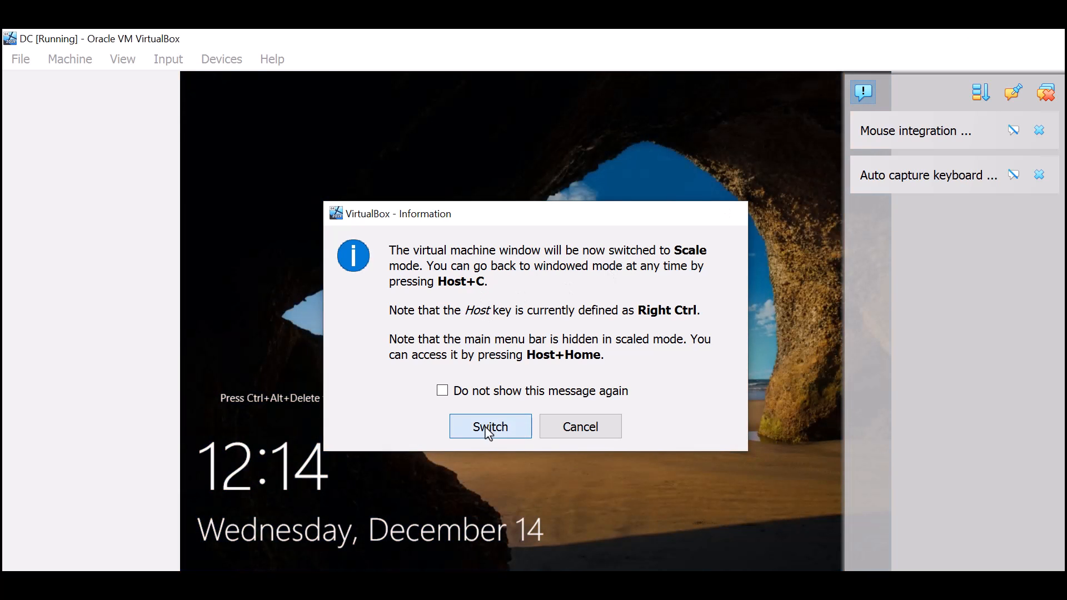
{"action": "left_click", "coordinate": [488, 429]}
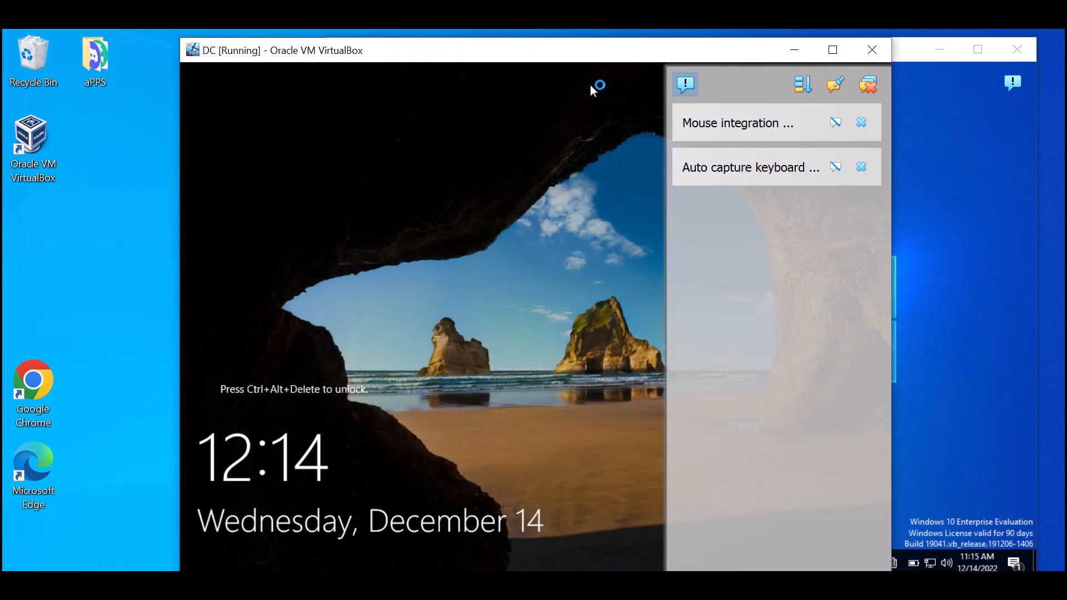
{"action": "left_click_drag", "start_coordinate": [641, 59], "coordinate": [496, 57]}
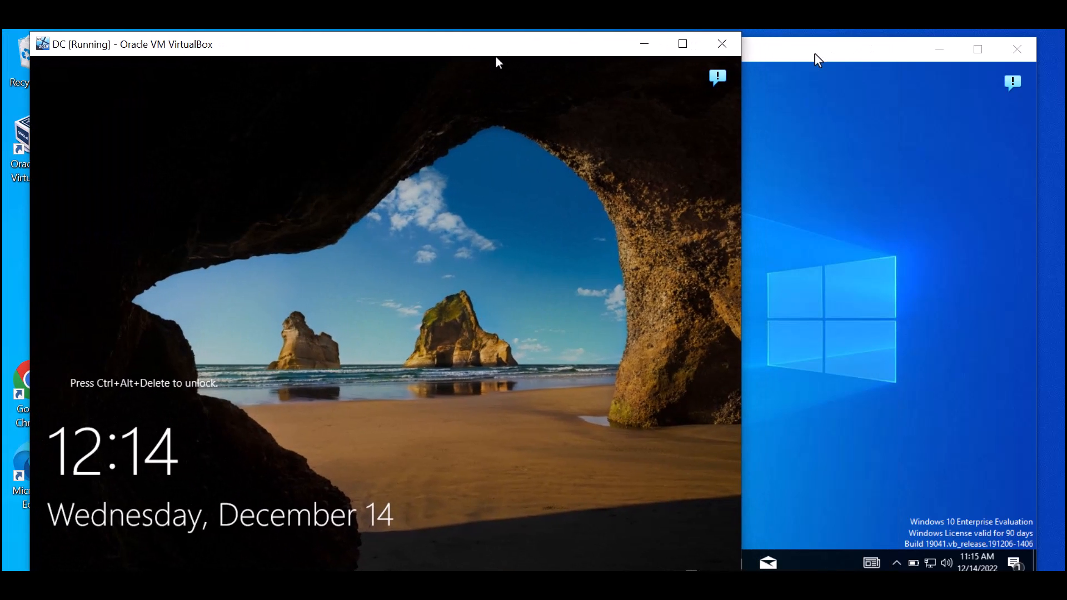
{"action": "left_click_drag", "start_coordinate": [817, 60], "coordinate": [893, 71]}
{"action": "left_click_drag", "start_coordinate": [492, 57], "coordinate": [652, 52]}
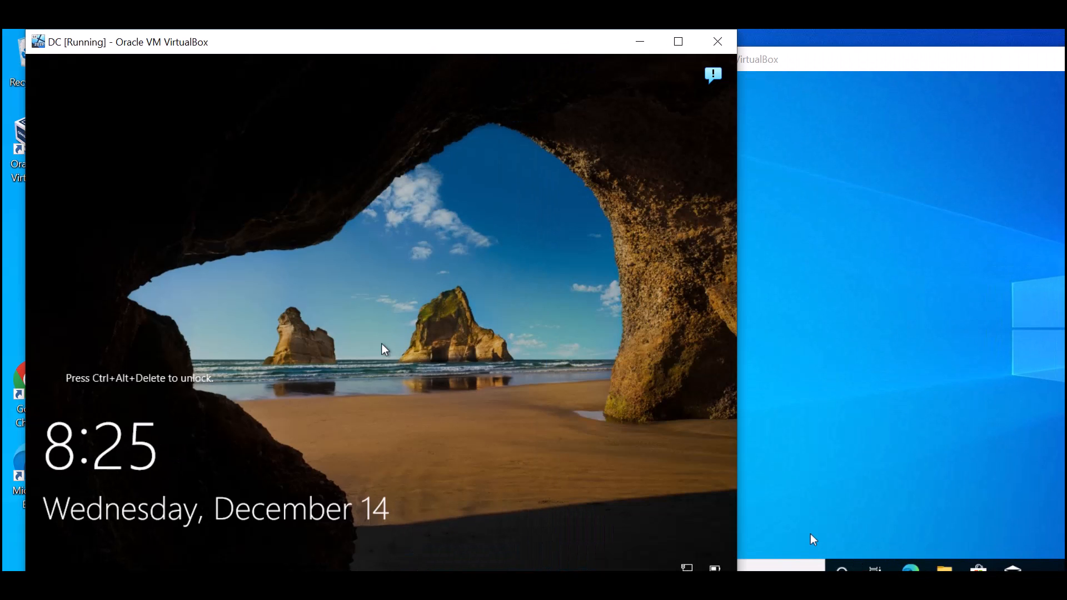
{"action": "left_click", "coordinate": [678, 42]}
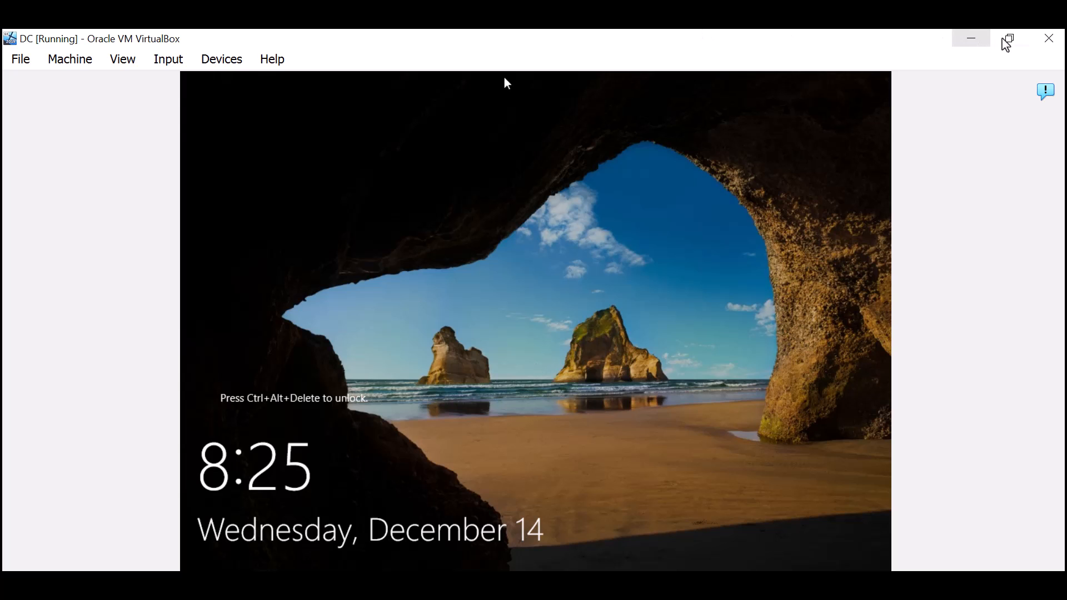
{"action": "left_click", "coordinate": [178, 60]}
- Unlock the DC server with Ctrl+Alt+Del, sign in as Administrator, and rearrange the VM windows
{"action": "mouse_move", "coordinate": [188, 82]}
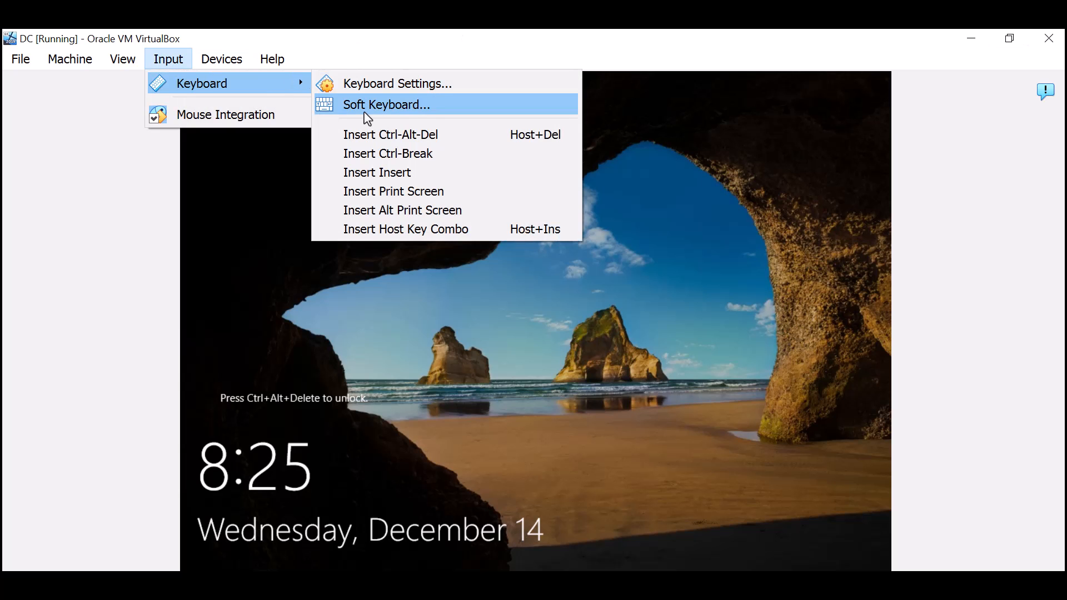
{"action": "left_click", "coordinate": [371, 137]}
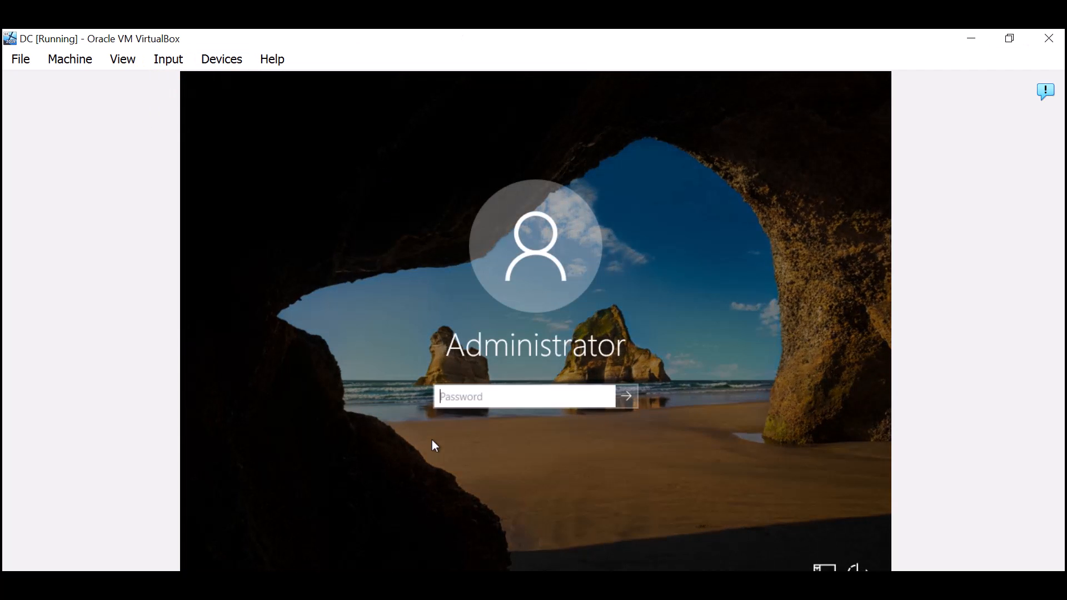
{"action": "type", "text": "Pa"}
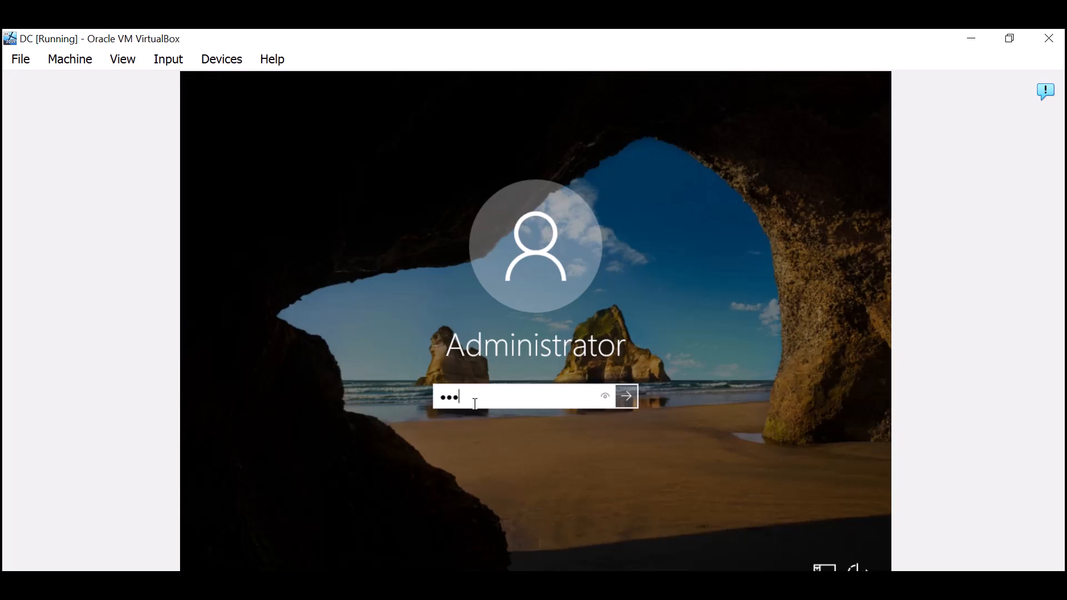
{"action": "key", "text": "Return"}
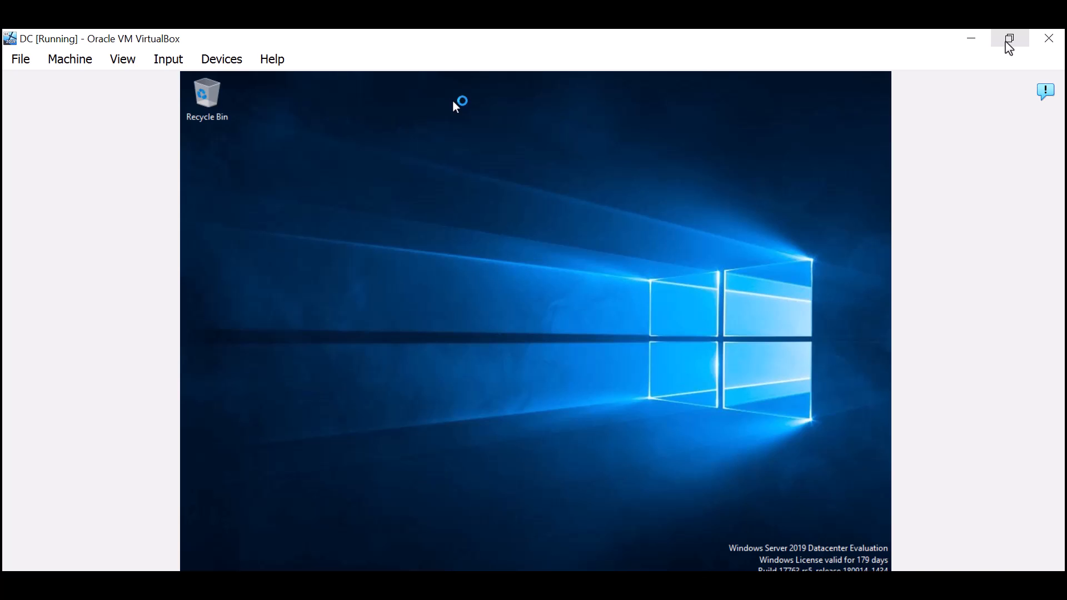
{"action": "left_click", "coordinate": [1010, 39]}
{"action": "left_click_drag", "start_coordinate": [798, 65], "coordinate": [700, 68]}
{"action": "left_click", "coordinate": [443, 118]}
{"action": "left_click_drag", "start_coordinate": [525, 36], "coordinate": [578, 50]}
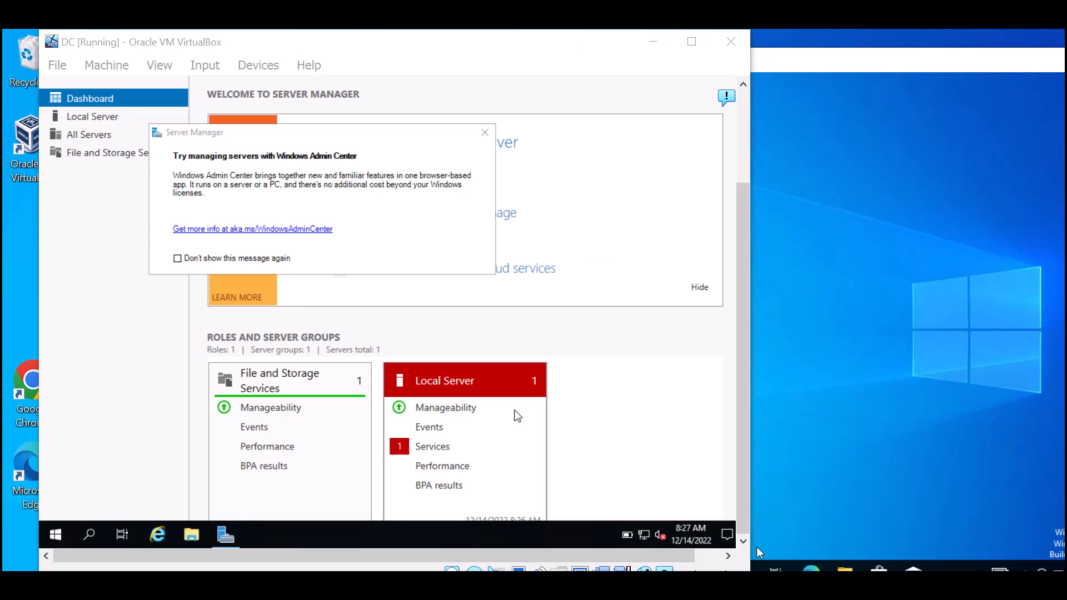
- Open Server Manager from Windows Administrative Tools, dismiss the Admin Center prompt, and maximize it
{"action": "left_click", "coordinate": [55, 534]}
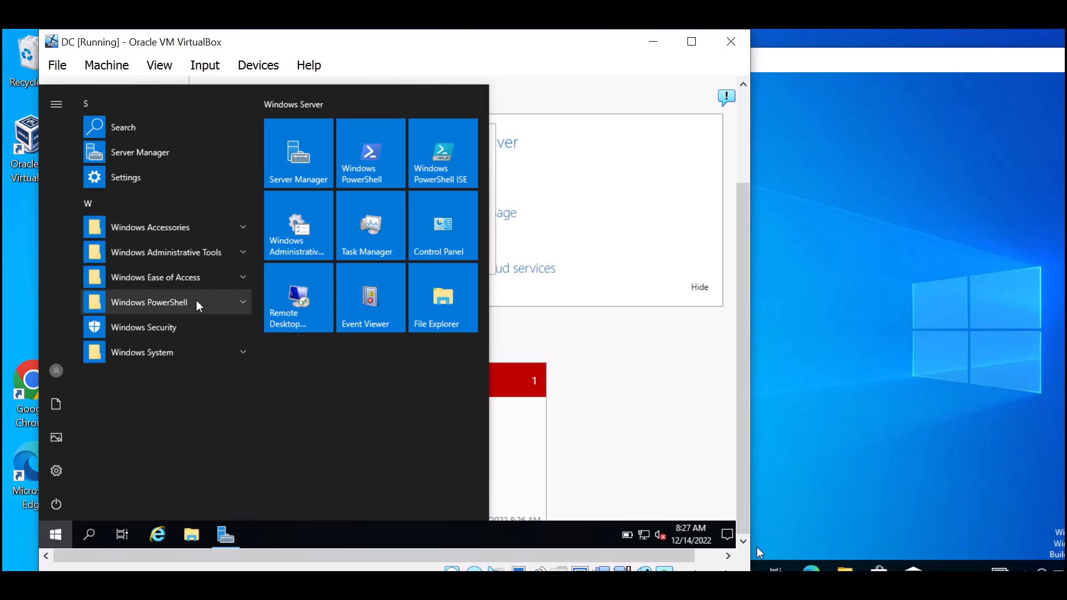
{"action": "left_click", "coordinate": [194, 256]}
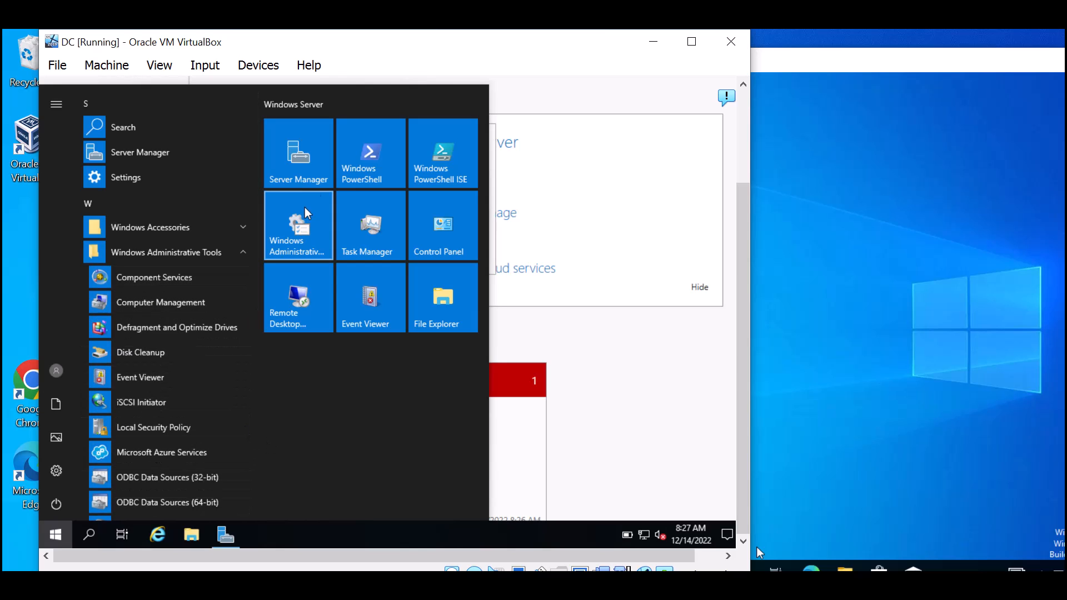
{"action": "left_click", "coordinate": [306, 177]}
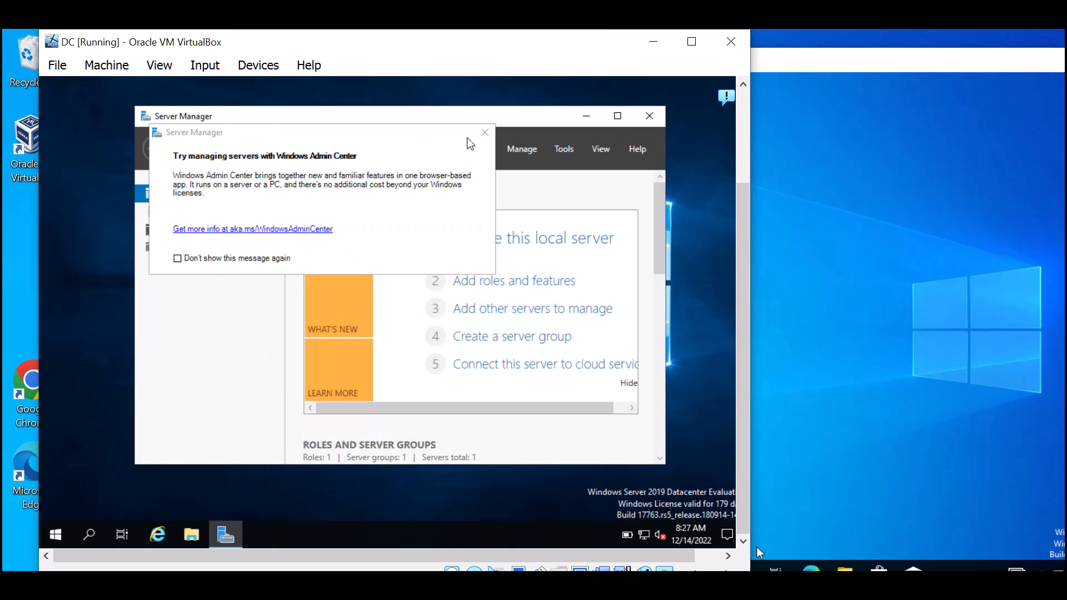
{"action": "left_click", "coordinate": [484, 132]}
{"action": "left_click", "coordinate": [617, 115]}
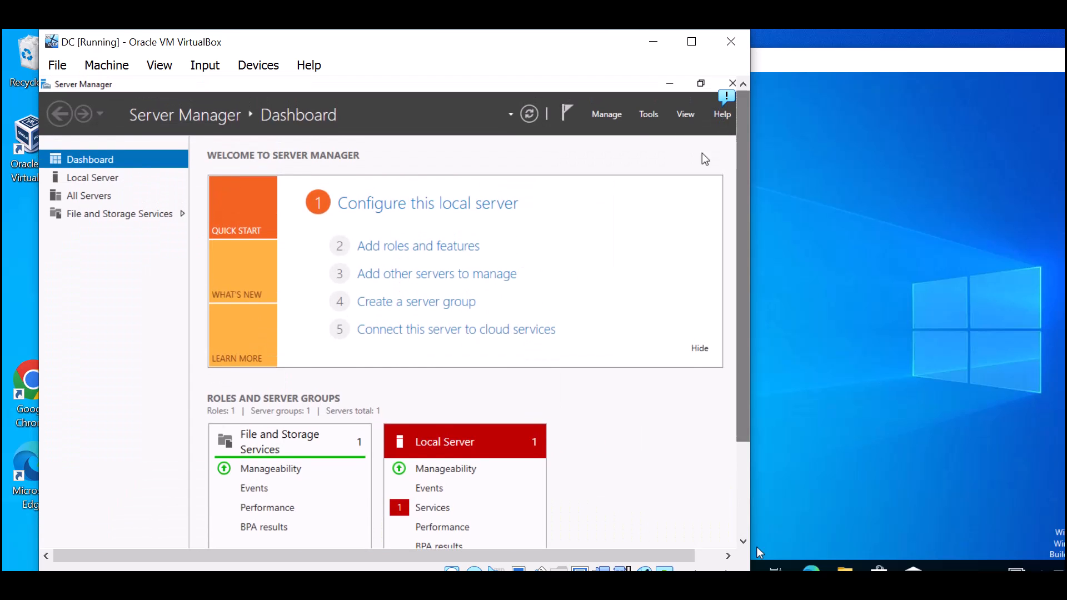
{"action": "left_click", "coordinate": [653, 118]}
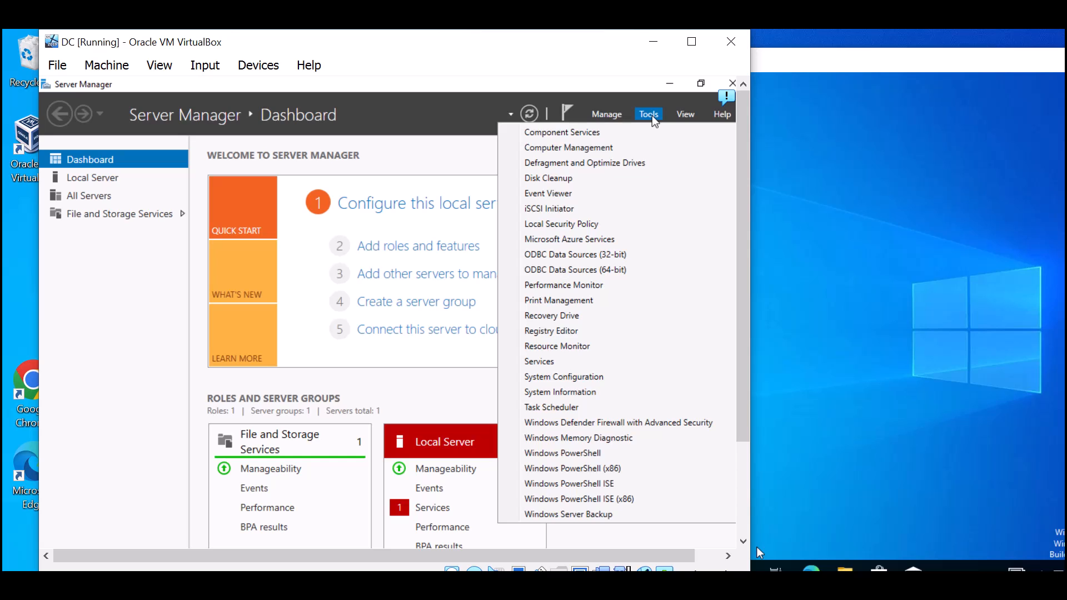
- Install the Active Directory Domain Services role plus its required management features via Add Roles and Features
{"action": "left_click", "coordinate": [607, 118]}
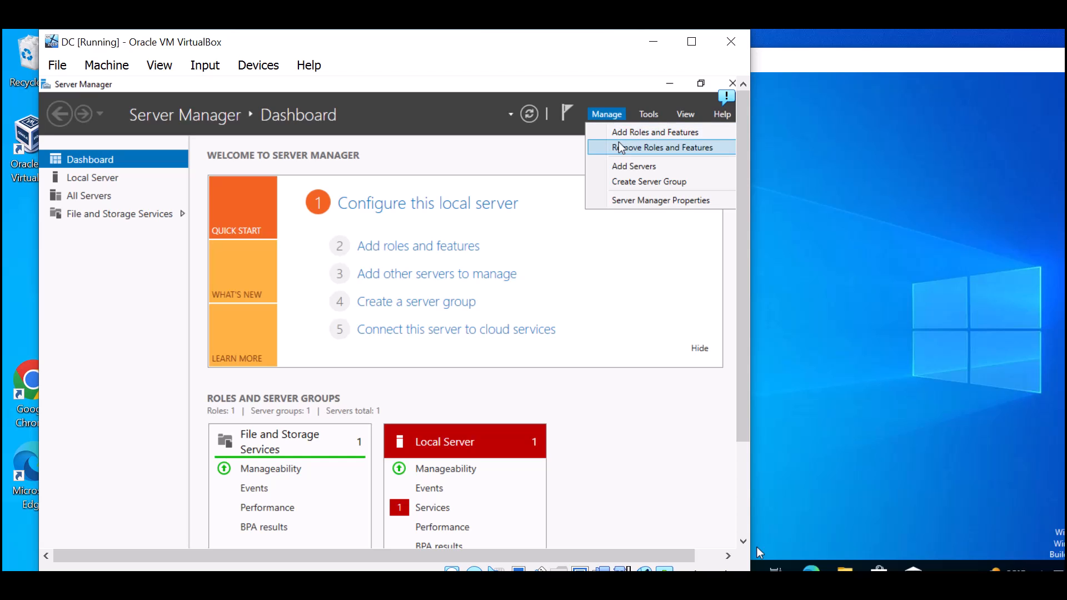
{"action": "left_click", "coordinate": [620, 133]}
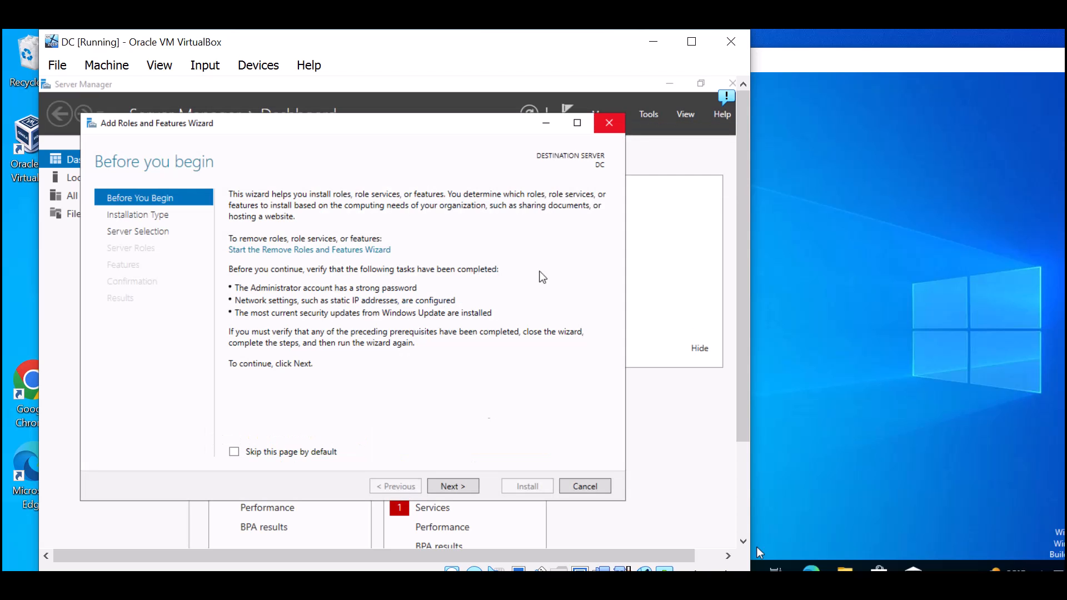
{"action": "left_click", "coordinate": [450, 487]}
{"action": "left_click", "coordinate": [450, 487]}
{"action": "left_click", "coordinate": [470, 489]}
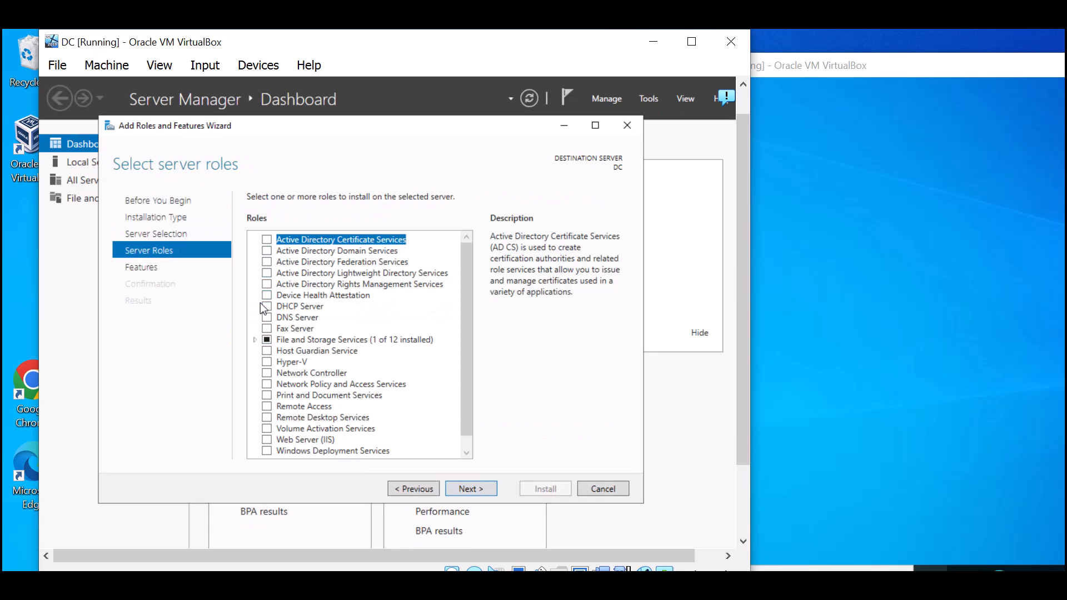
{"action": "left_click", "coordinate": [268, 251]}
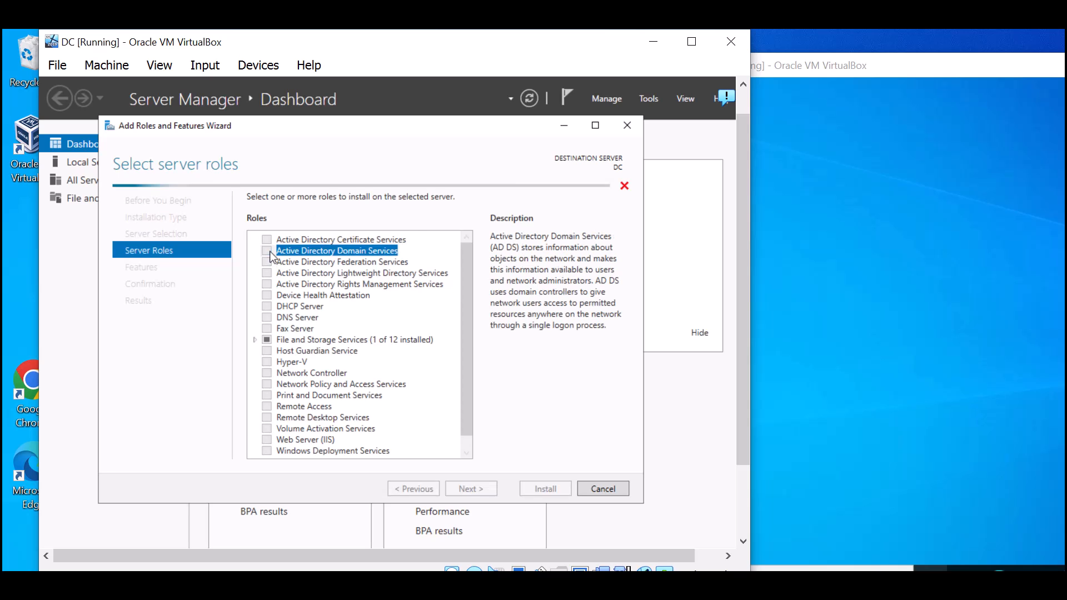
{"action": "left_click", "coordinate": [406, 434]}
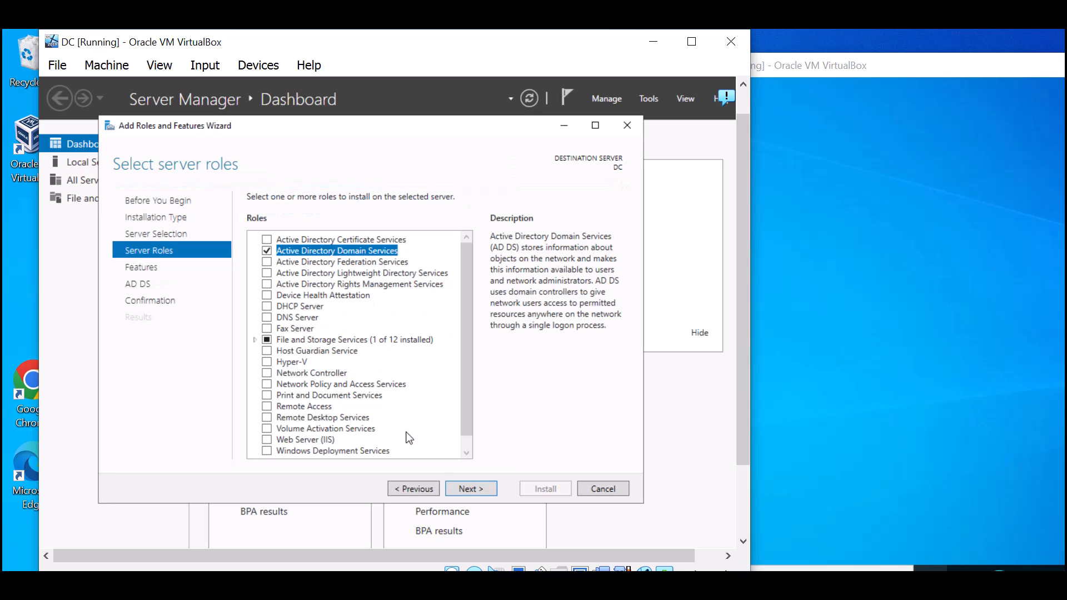
{"action": "left_click", "coordinate": [471, 490]}
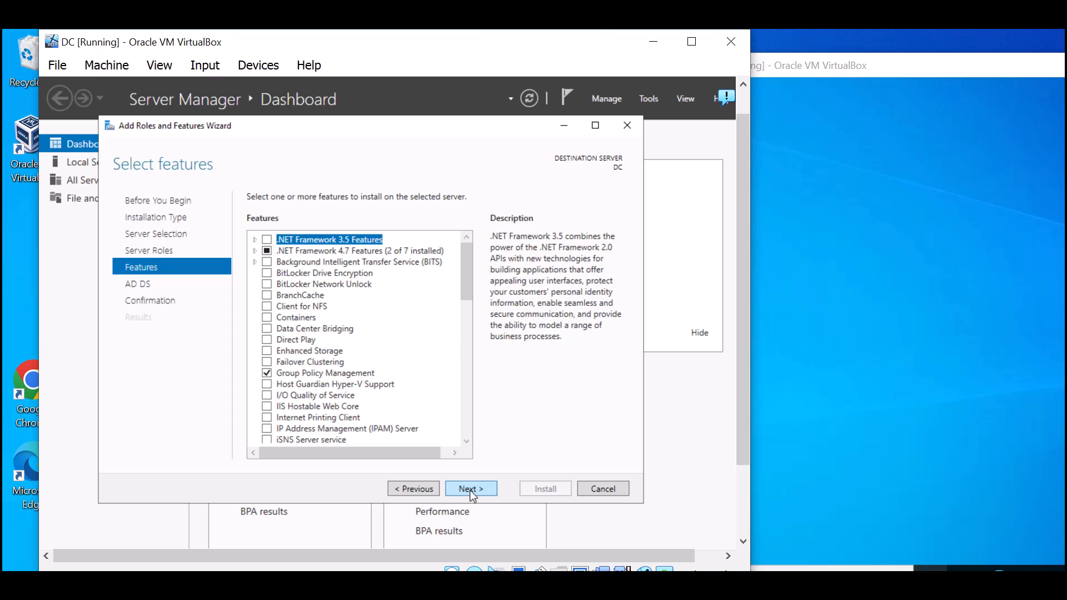
{"action": "left_click", "coordinate": [472, 491]}
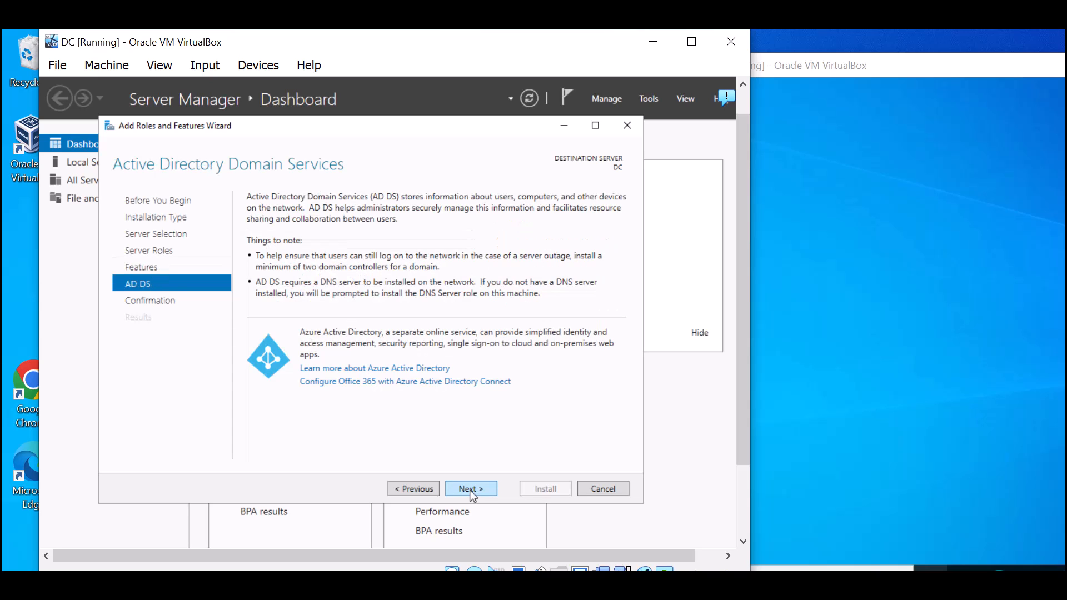
{"action": "left_click", "coordinate": [482, 496]}
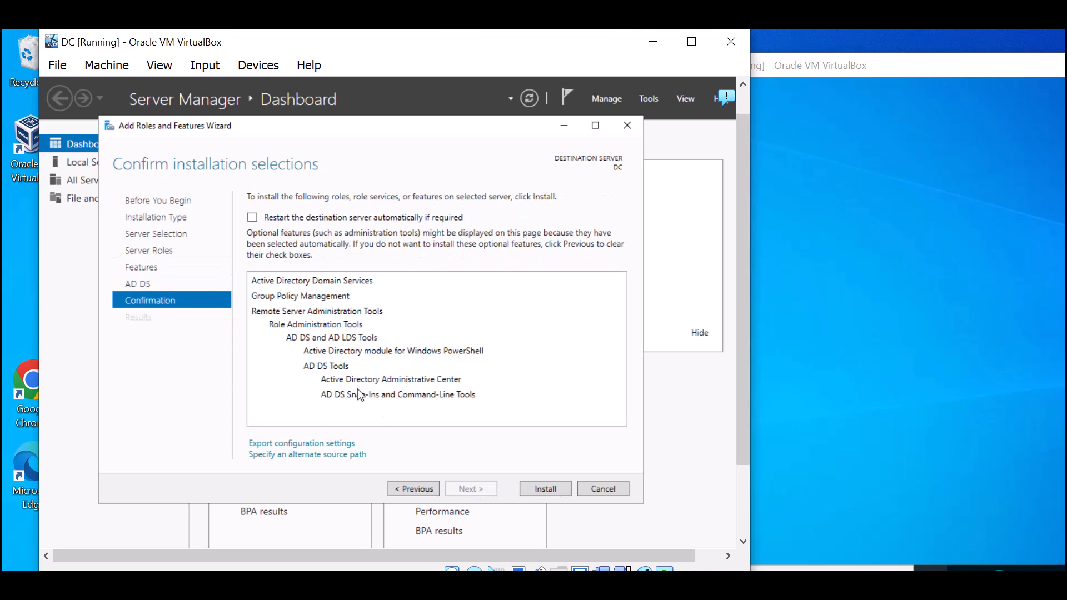
{"action": "left_click", "coordinate": [543, 490]}
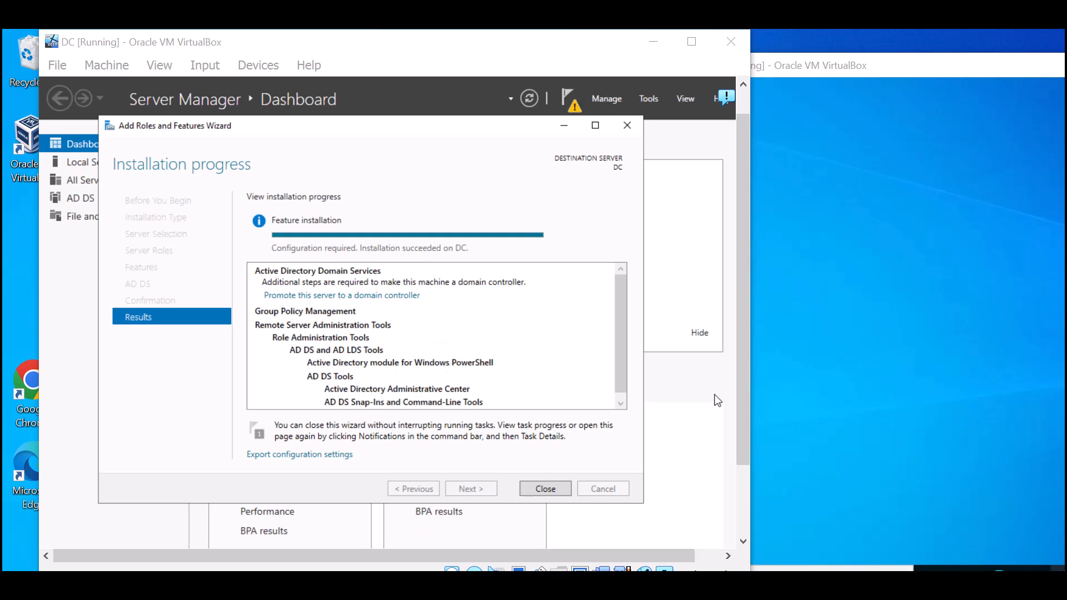
{"action": "left_click", "coordinate": [801, 414]}
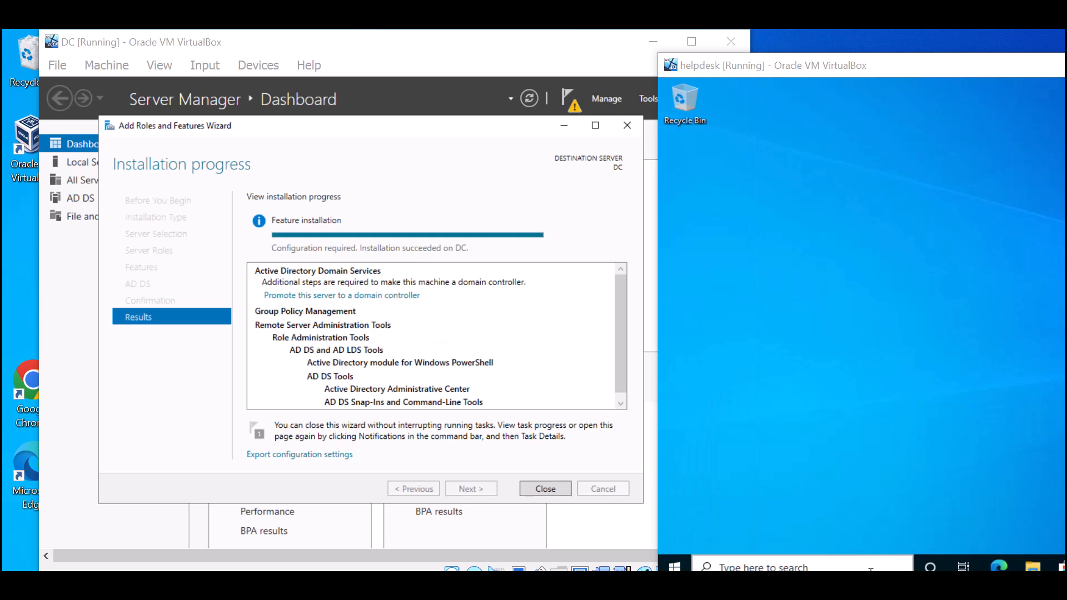
- Start promoting DC, choosing Add a new forest with root domain jobskillshare.org
{"action": "left_click", "coordinate": [658, 419]}
{"action": "left_click", "coordinate": [326, 298]}
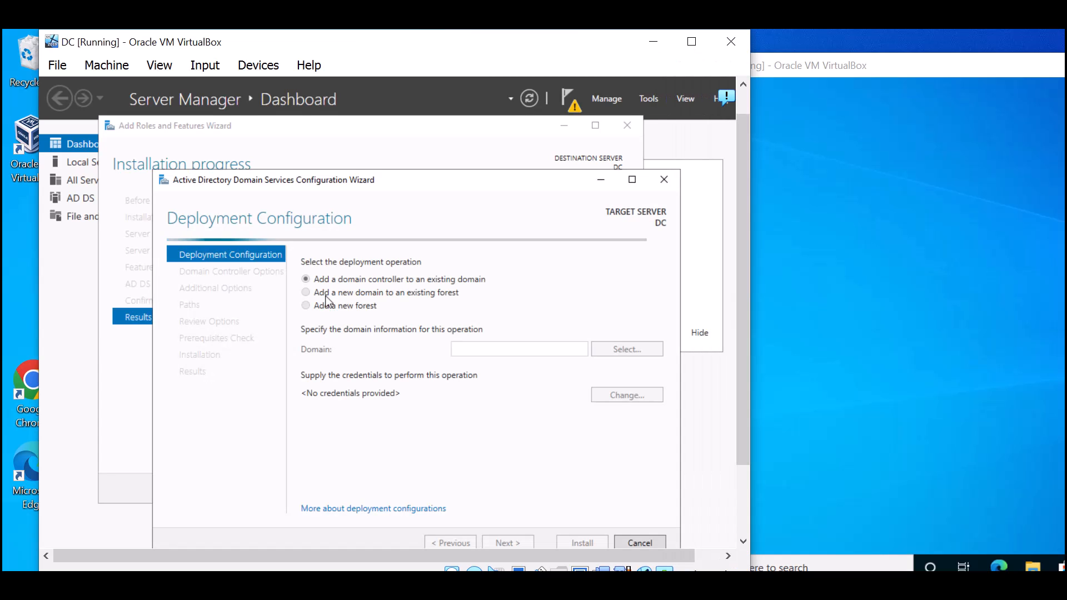
{"action": "left_click", "coordinate": [307, 306]}
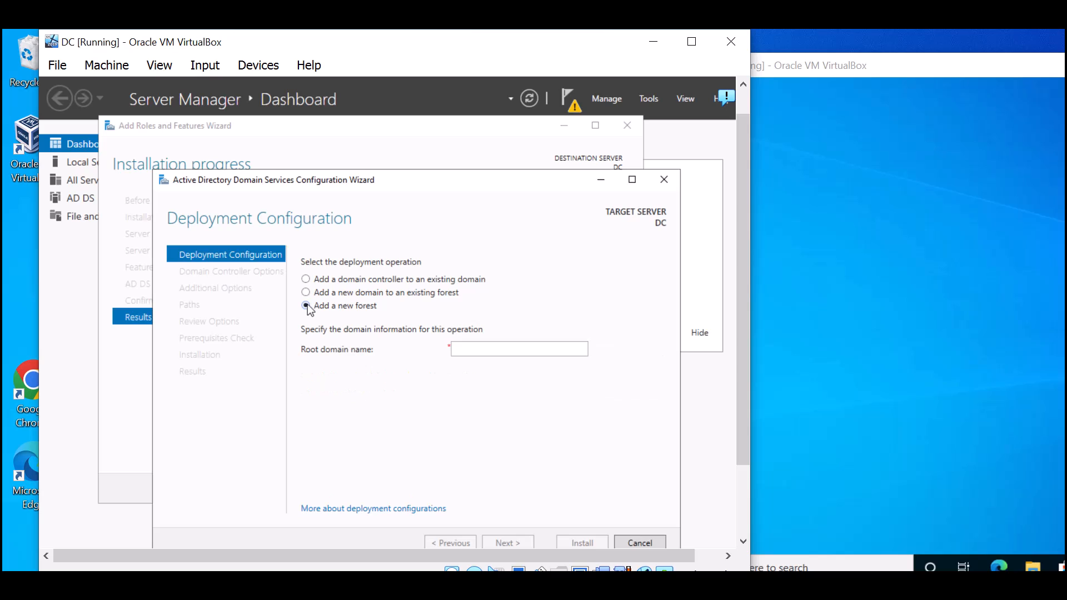
{"action": "left_click", "coordinate": [514, 348]}
{"action": "type", "text": "jobskillshare.org"}
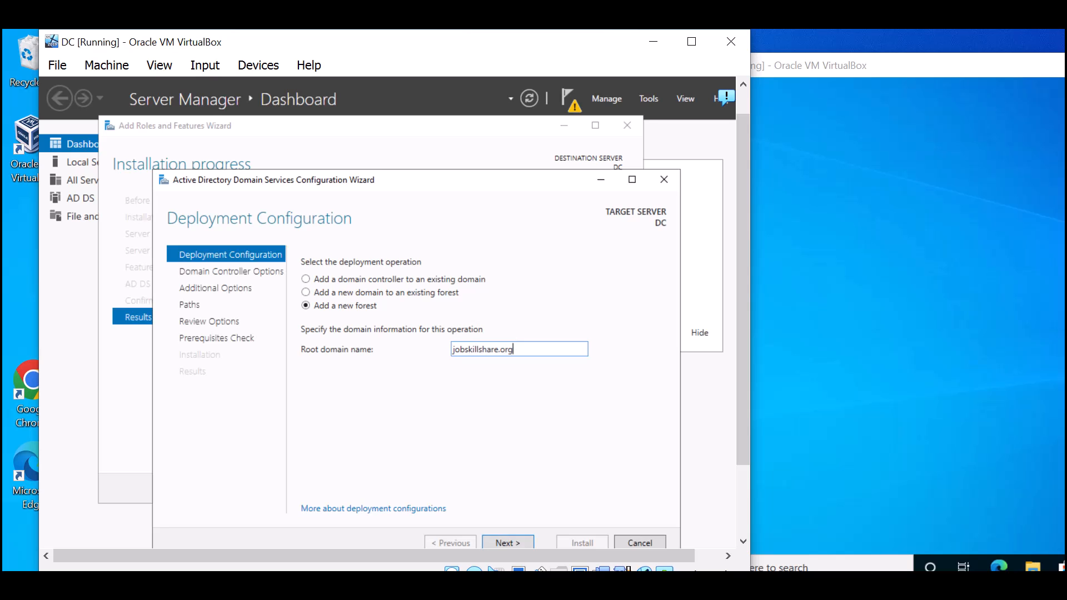
{"action": "left_click_drag", "start_coordinate": [502, 346], "coordinate": [556, 367]}
{"action": "type", "text": "com"}
{"action": "left_click", "coordinate": [507, 542]}
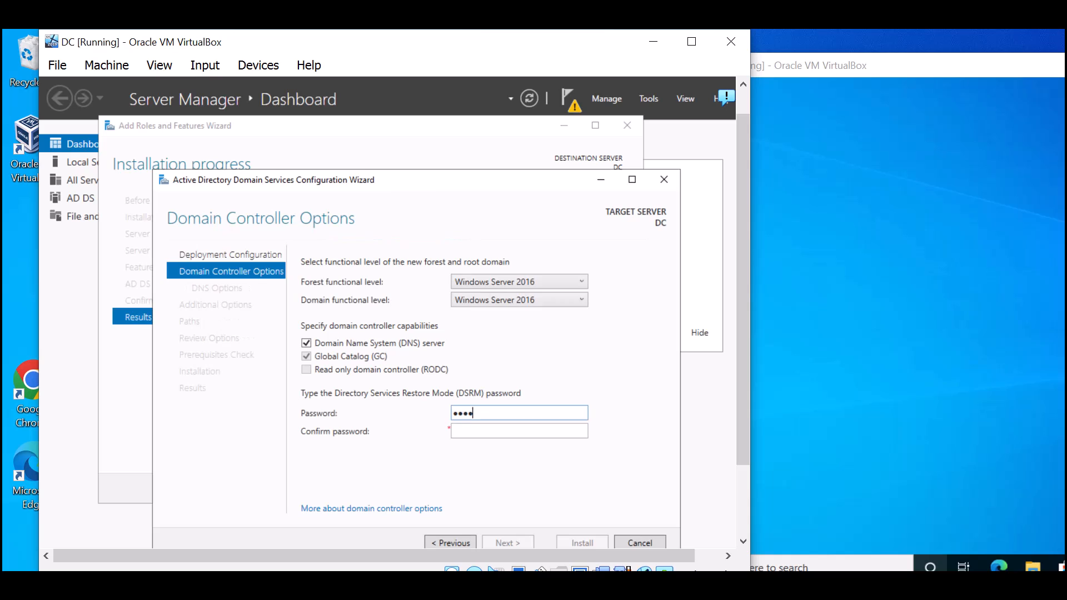
- Enter and confirm the Directory Services Restore Mode password
{"action": "key", "text": "Tab"}
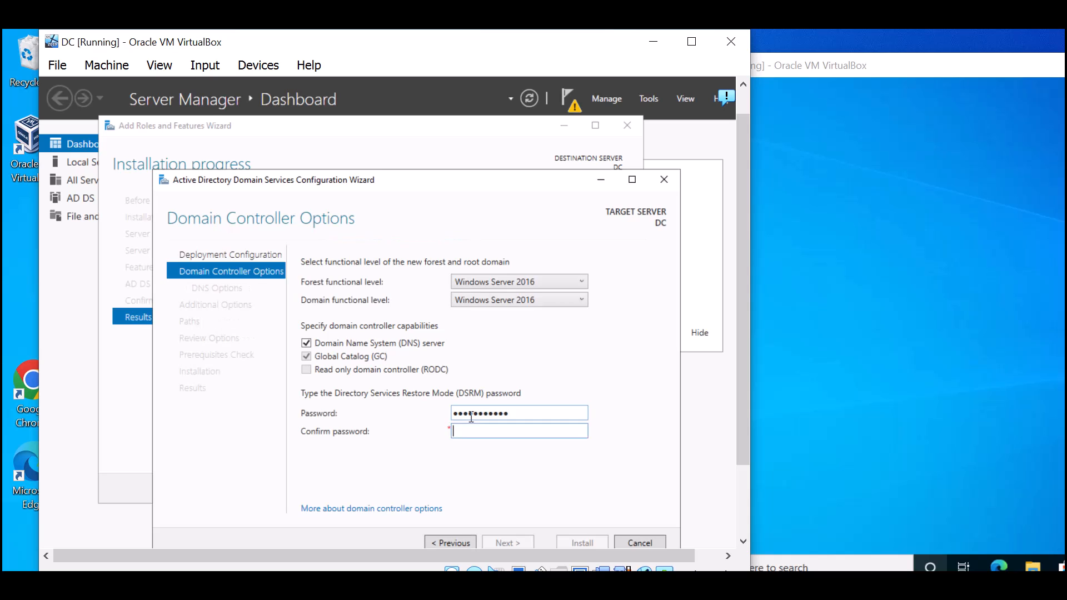
{"action": "type", "text": "●●●●●●●●●●●●"}
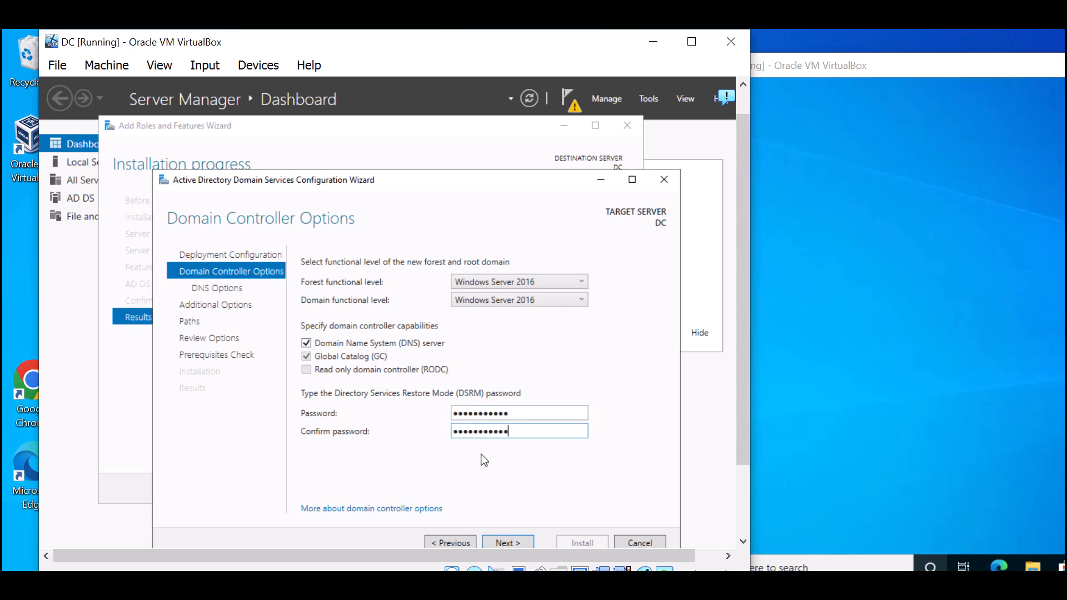
{"action": "left_click", "coordinate": [514, 543]}
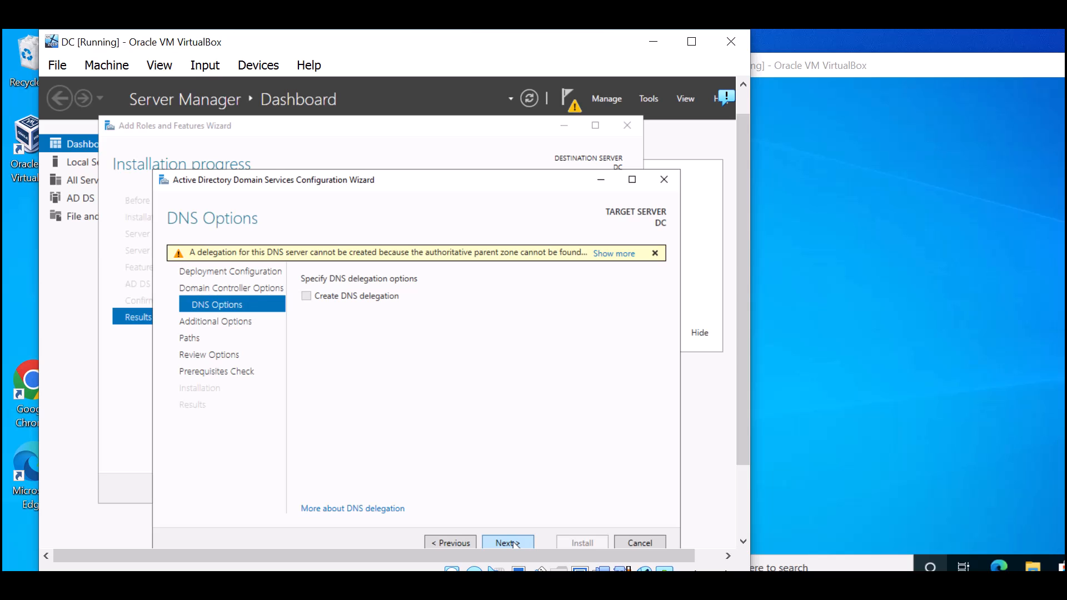
- Replace the suggested NetBIOS name JOBSKILLSHARE0 with JSS
{"action": "left_click", "coordinate": [522, 543]}
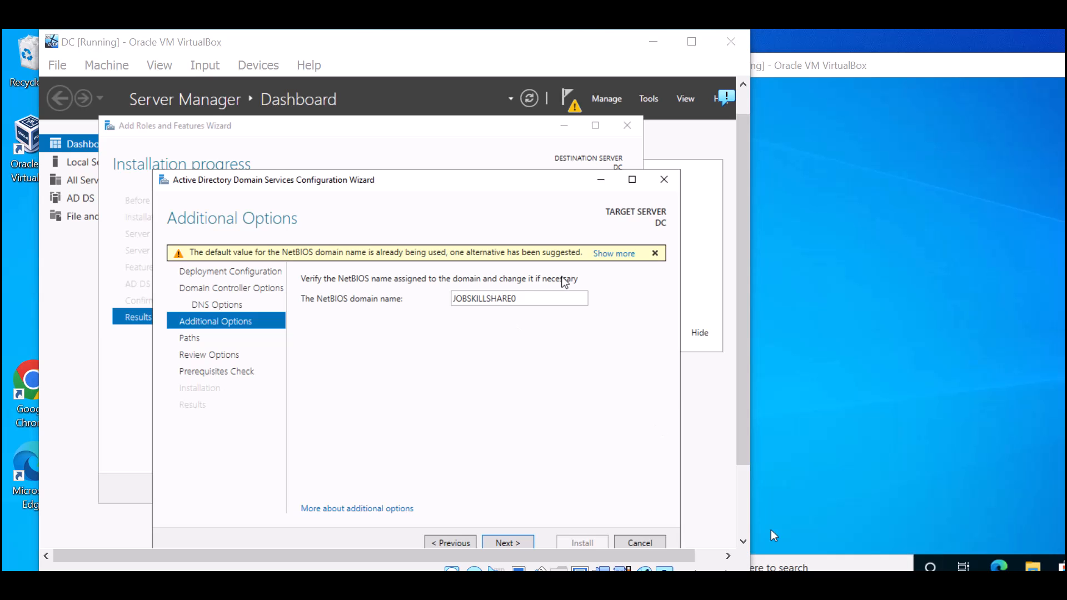
{"action": "double_click", "coordinate": [527, 296]}
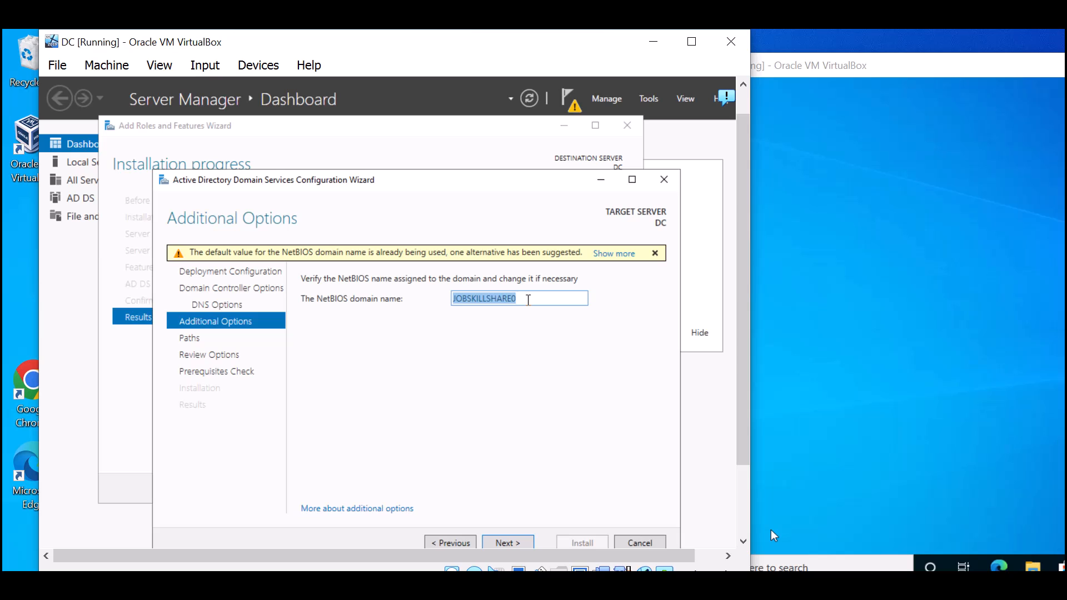
{"action": "type", "text": "JSS"}
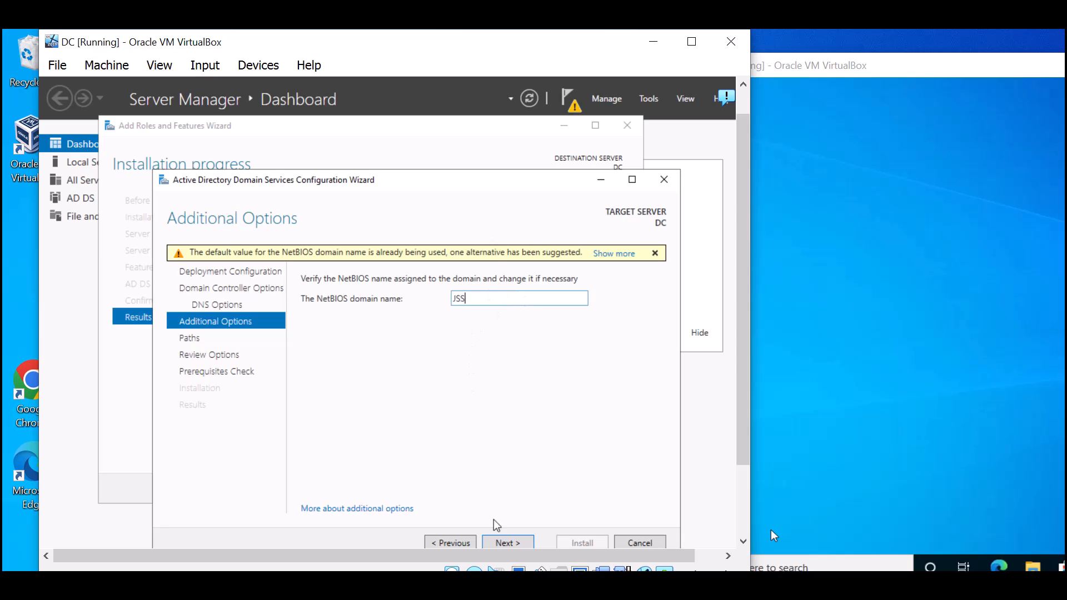
{"action": "left_click", "coordinate": [512, 542]}
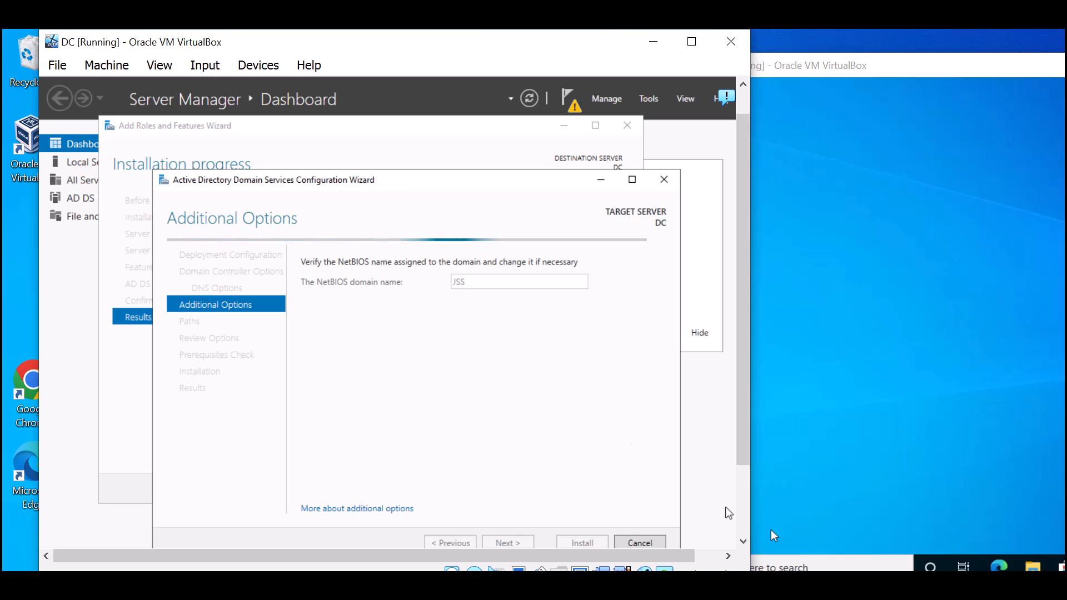
- Keep the default paths and install the domain controller once prerequisites pass
{"action": "left_click", "coordinate": [849, 570]}
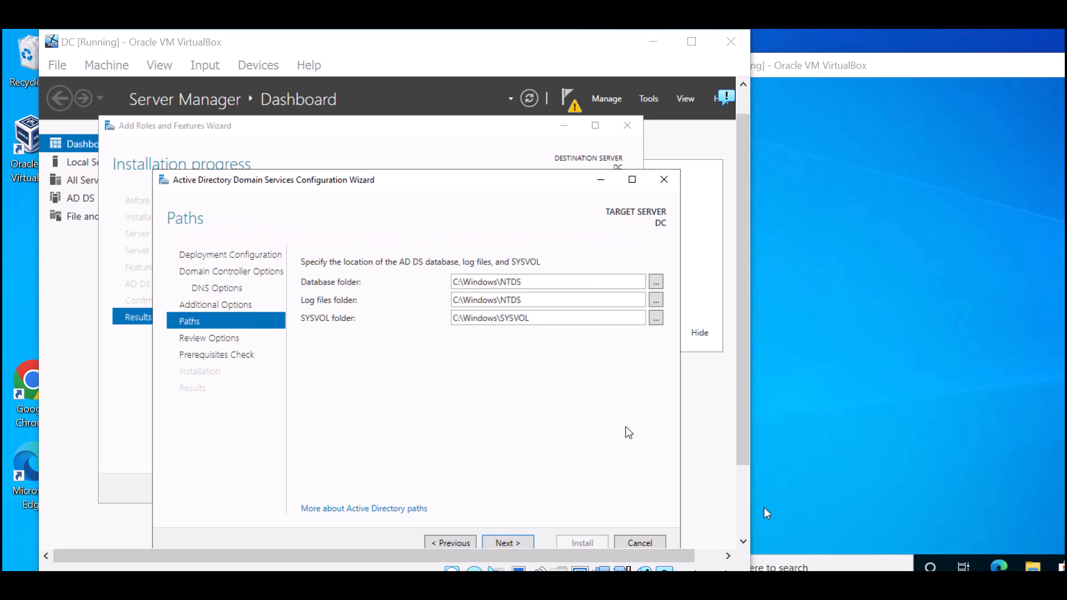
{"action": "left_click", "coordinate": [499, 544]}
{"action": "left_click", "coordinate": [499, 544]}
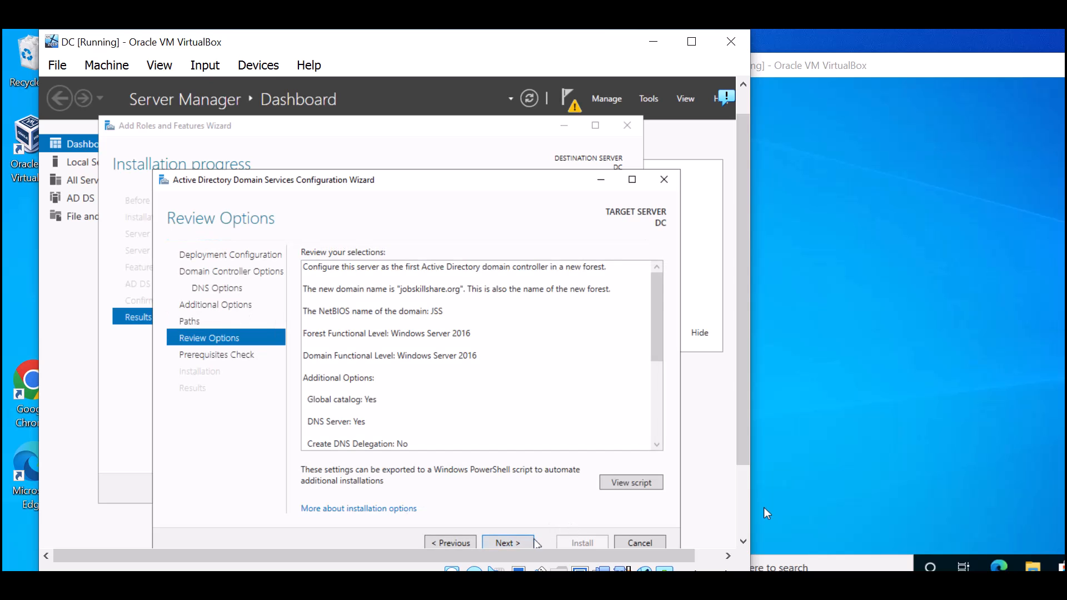
{"action": "left_click", "coordinate": [525, 544]}
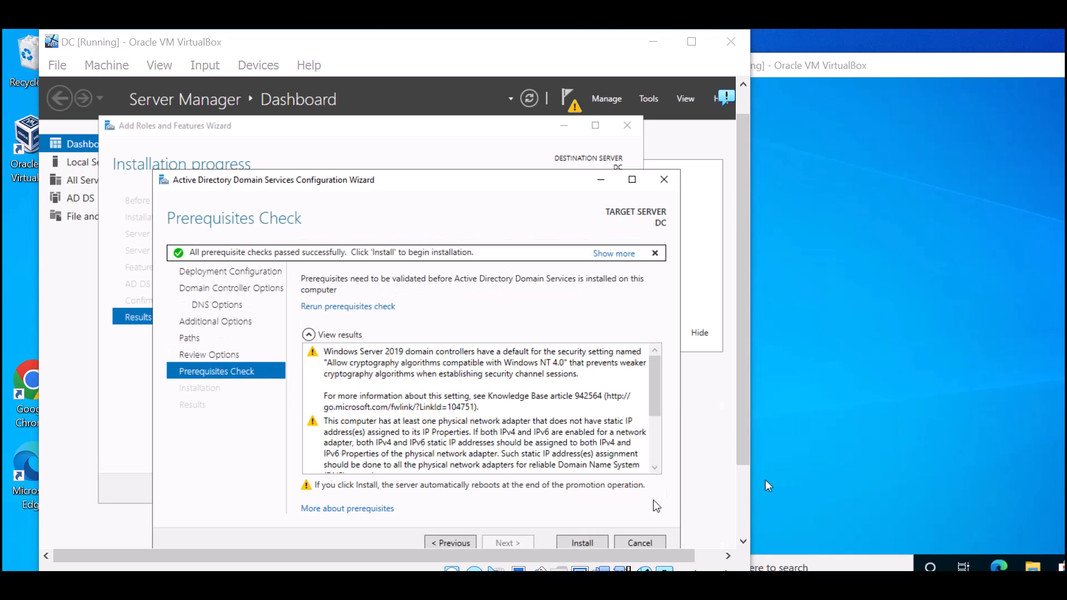
{"action": "left_click", "coordinate": [595, 543]}
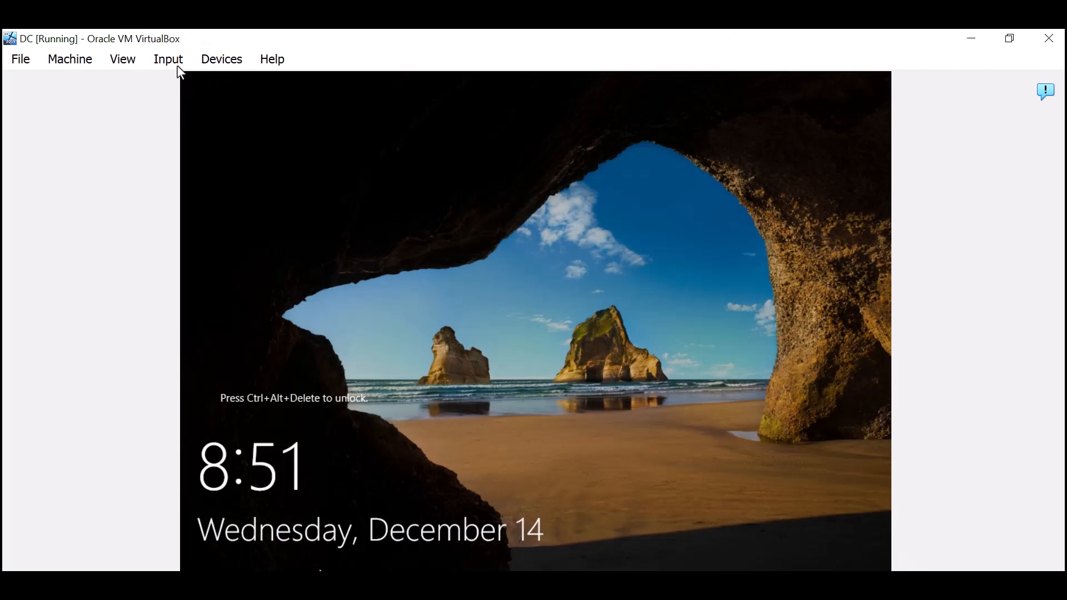
- Unlock the DC VM with Ctrl+Alt+Del and sign in as JSS\Administrator, retrying the password
{"action": "left_click", "coordinate": [173, 62]}
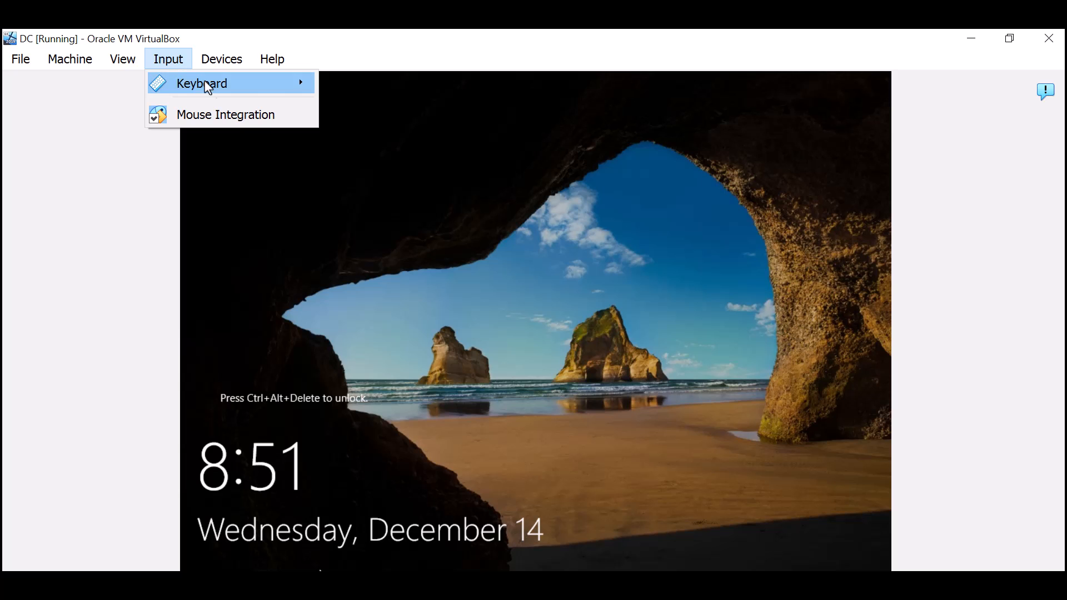
{"action": "mouse_move", "coordinate": [305, 89]}
{"action": "left_click", "coordinate": [383, 136]}
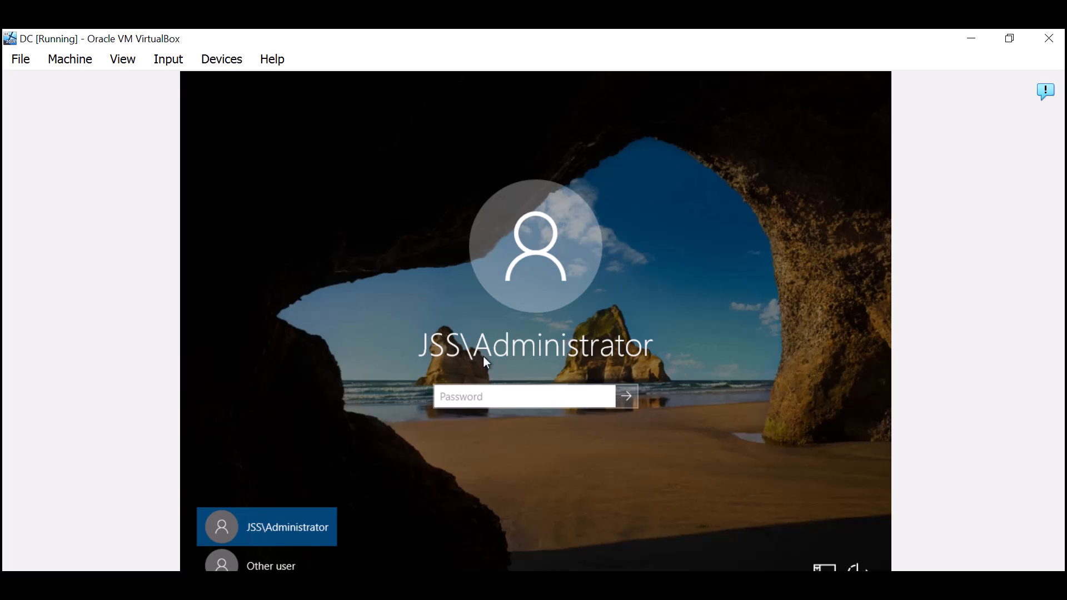
{"action": "type", "text": "P"}
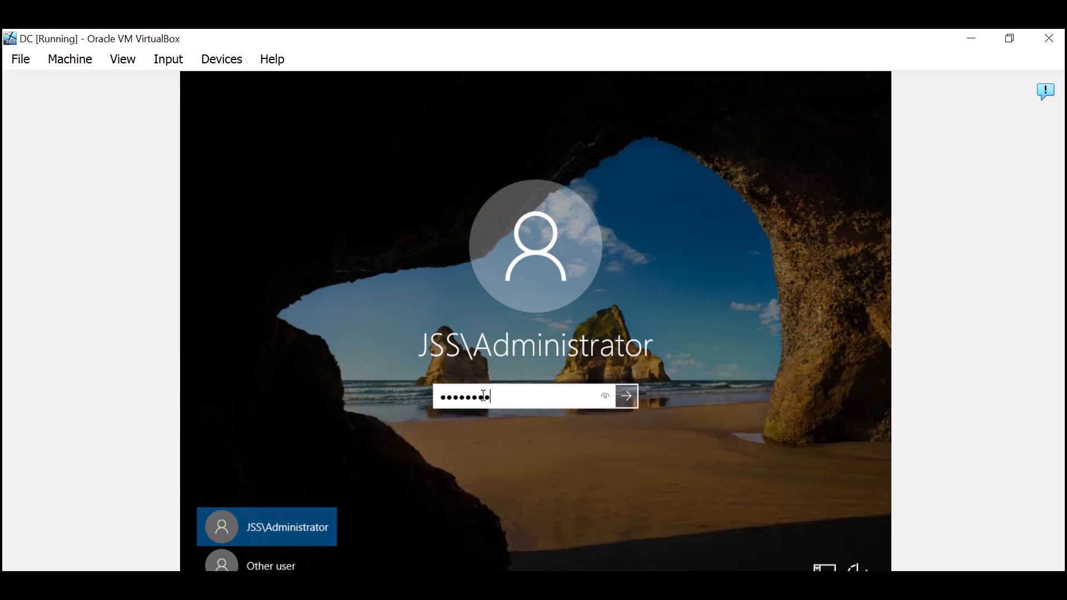
{"action": "key", "text": "Return"}
{"action": "key", "text": "Return"}
{"action": "type", "text": "P"}
{"action": "key", "text": "Return"}
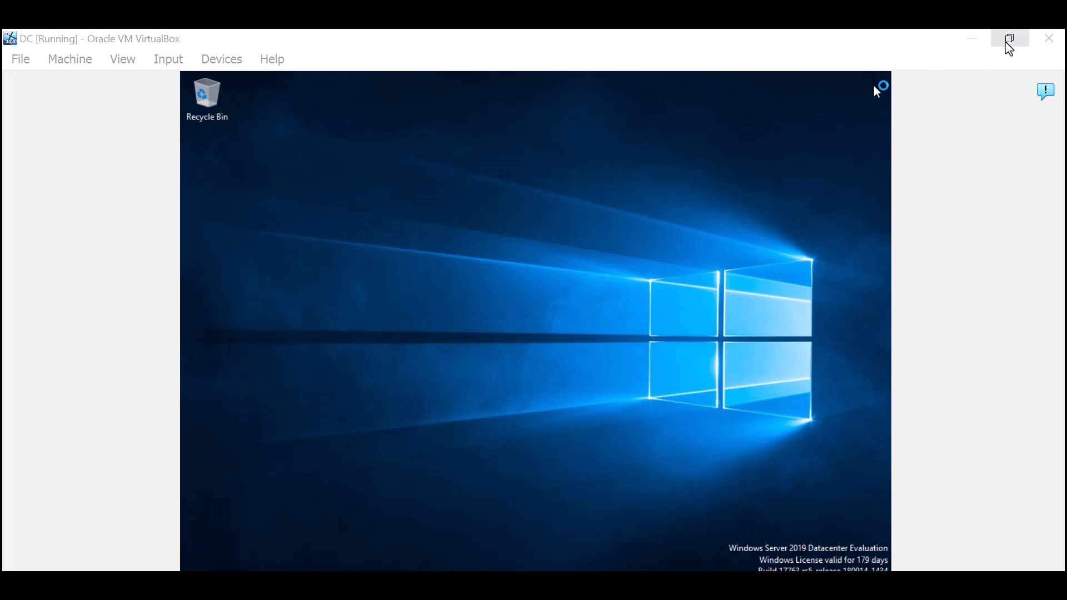
- Restore the DC VM window to a smaller size and reposition it beside the helpdesk VM
{"action": "left_click", "coordinate": [1008, 38]}
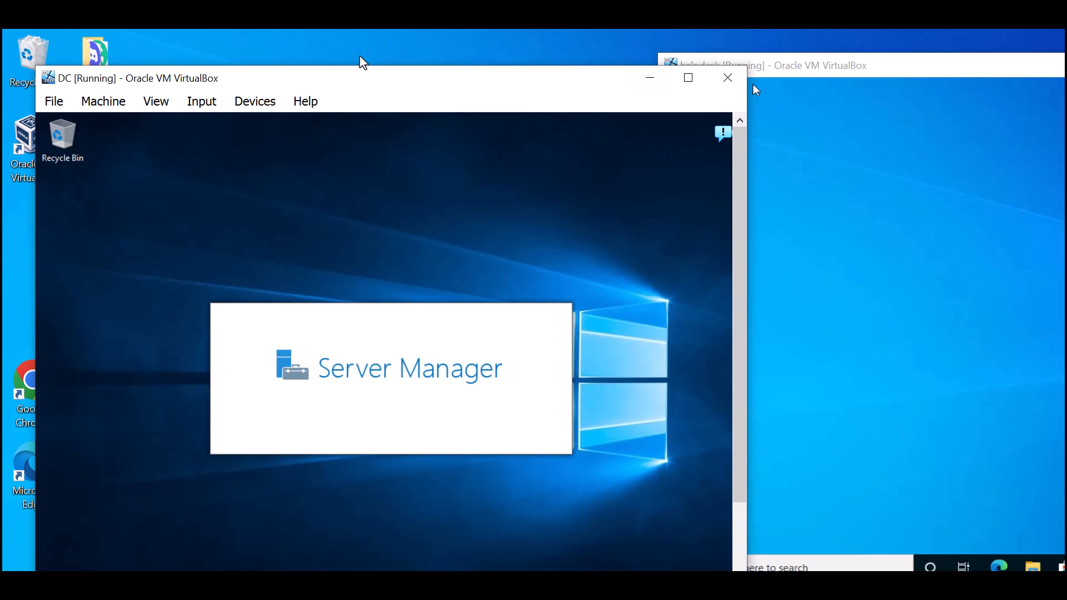
{"action": "left_click_drag", "start_coordinate": [362, 83], "coordinate": [342, 42]}
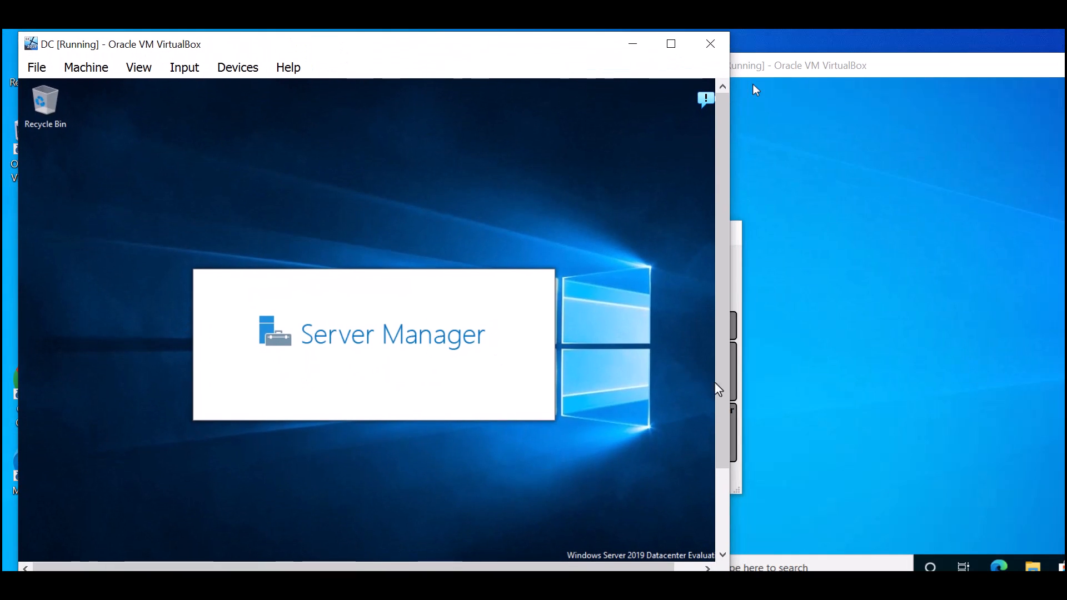
{"action": "left_click", "coordinate": [724, 488]}
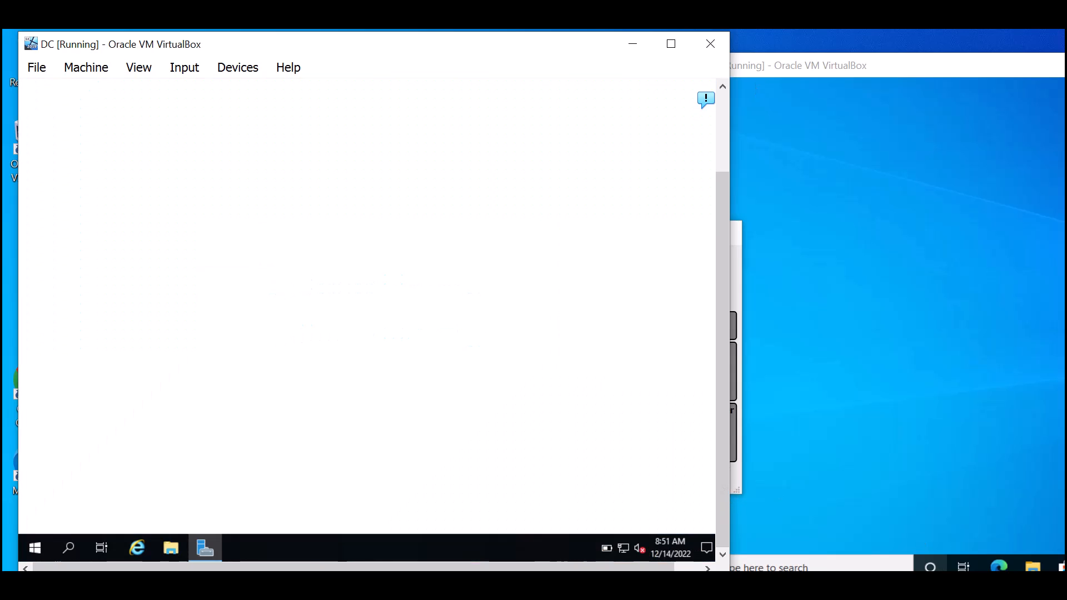
{"action": "scroll", "coordinate": [718, 264], "scroll_direction": "up", "scroll_amount": 2}
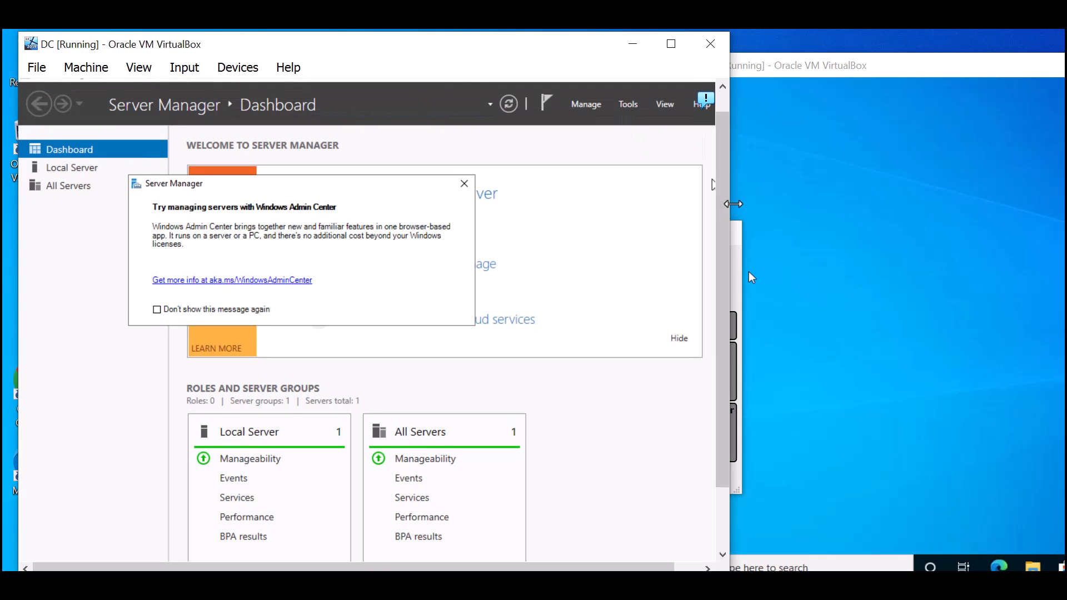
{"action": "left_click", "coordinate": [764, 246]}
{"action": "left_click", "coordinate": [626, 136]}
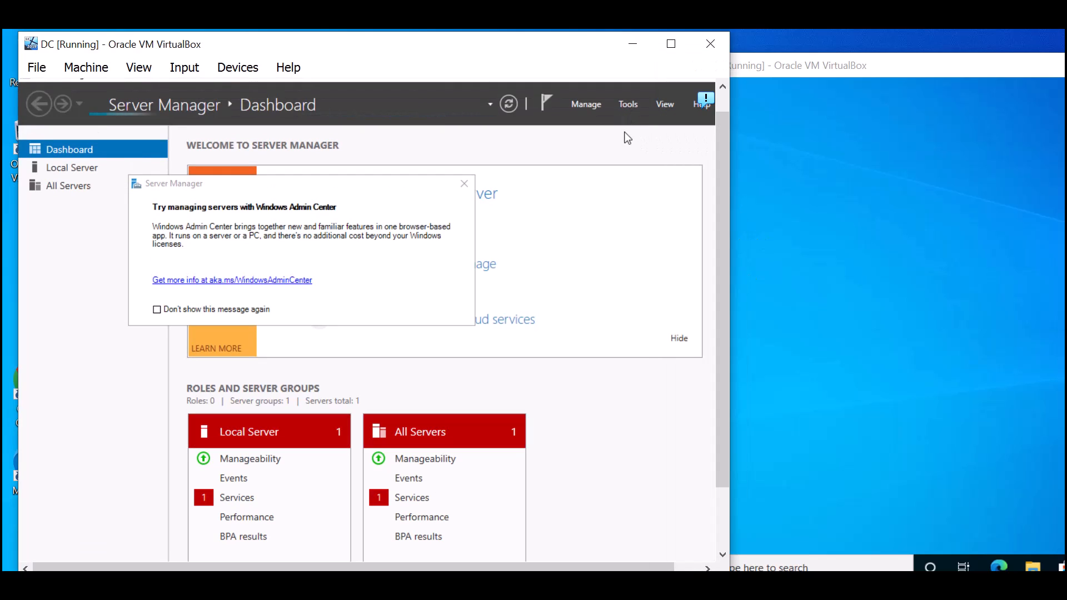
- Dismiss the Windows Admin Center popup and launch Active Directory Users and Computers from Tools
{"action": "left_click", "coordinate": [628, 104]}
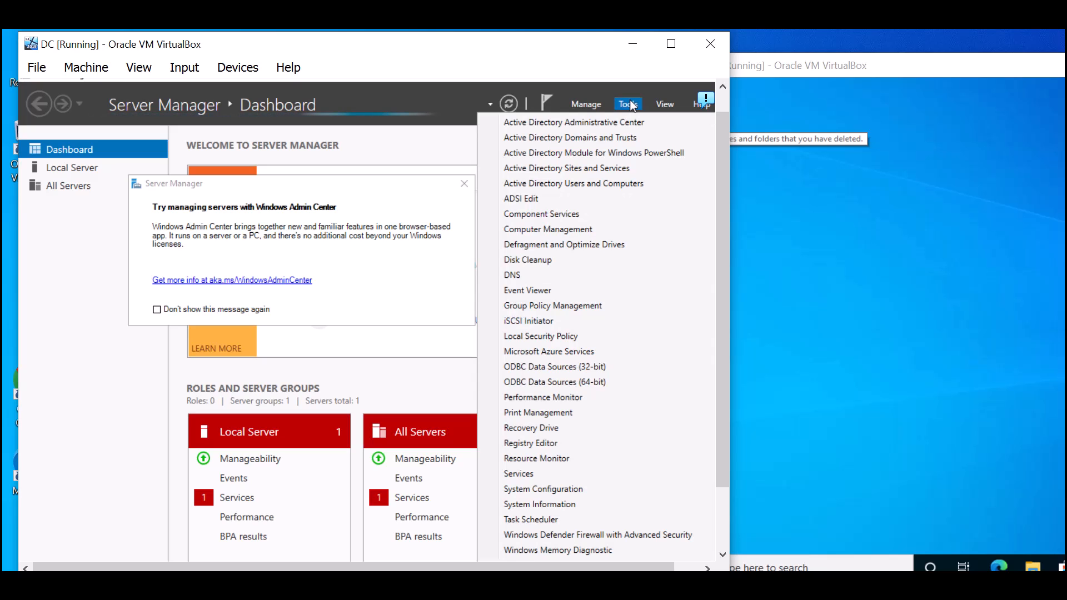
{"action": "left_click", "coordinate": [469, 82]}
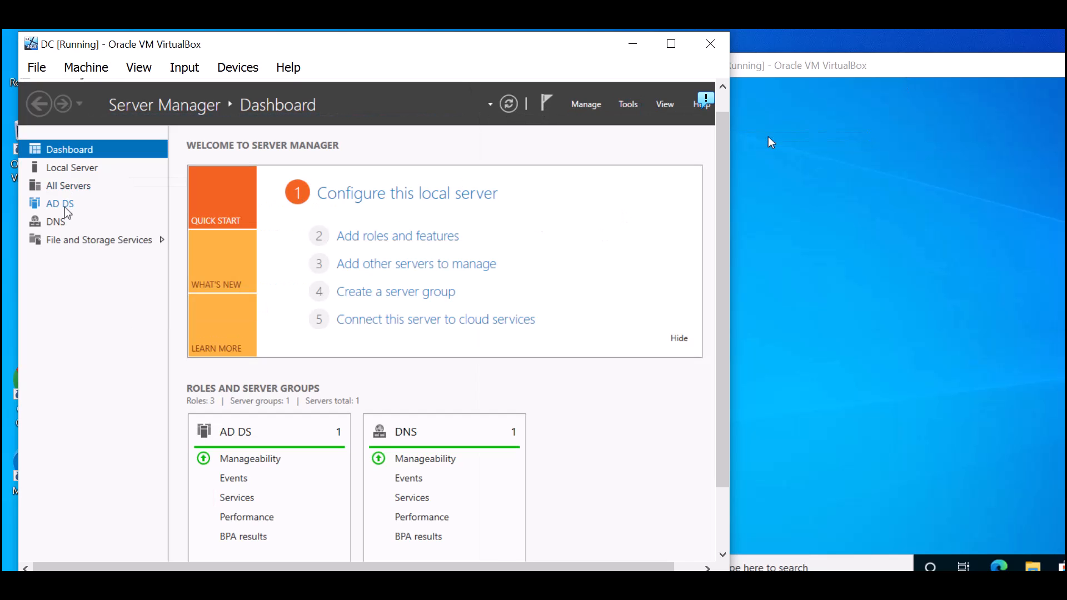
{"action": "left_click", "coordinate": [637, 113]}
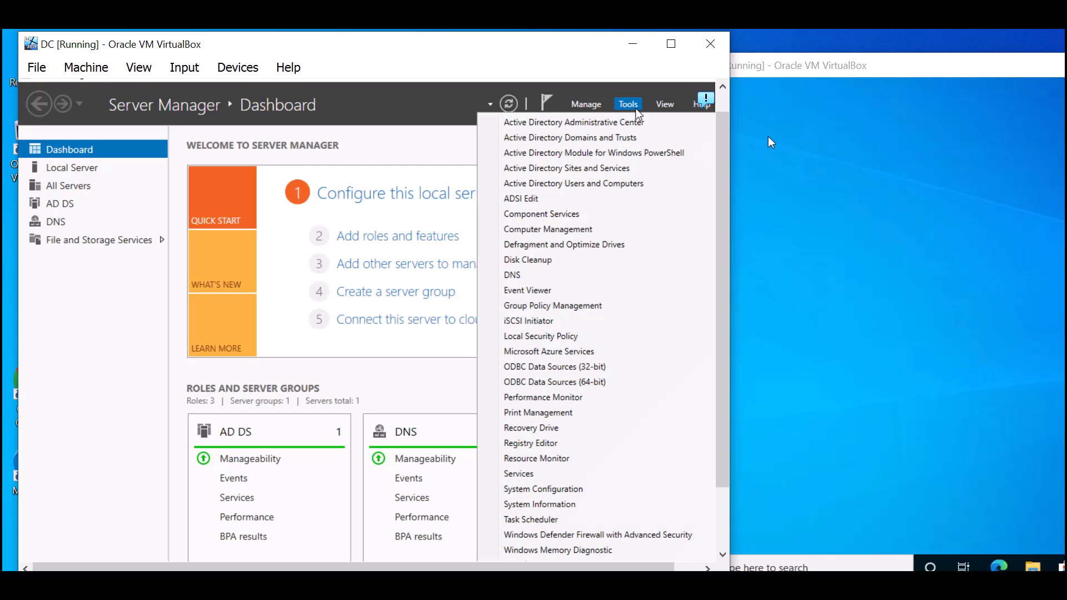
{"action": "left_click", "coordinate": [634, 188]}
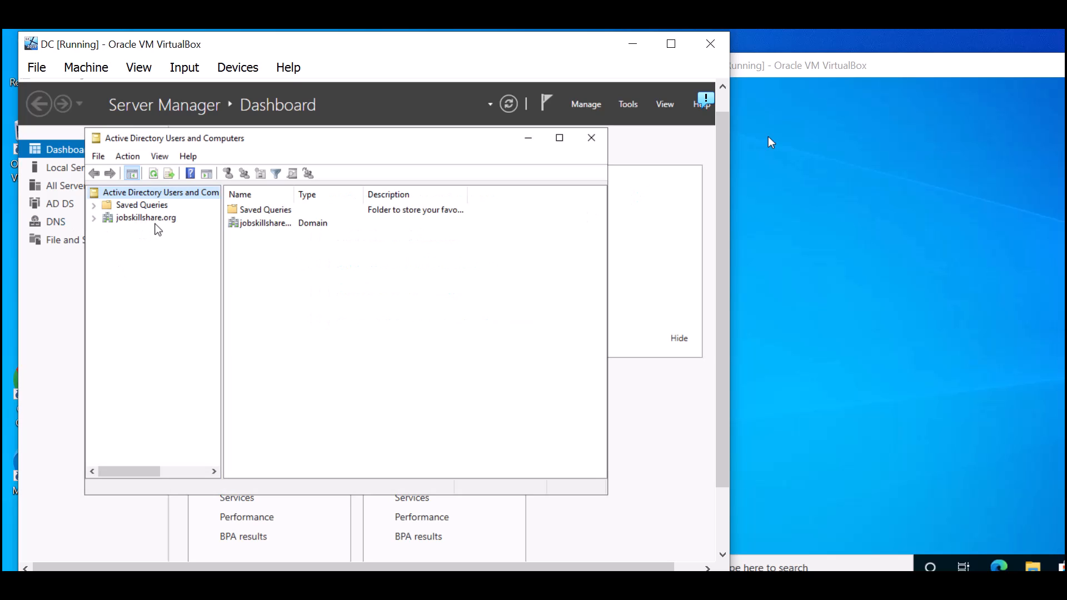
- Maximize ADUC, expand jobskillshare.org, and view Computers (empty), Domain Controllers (DC), then Users
{"action": "left_click", "coordinate": [560, 139]}
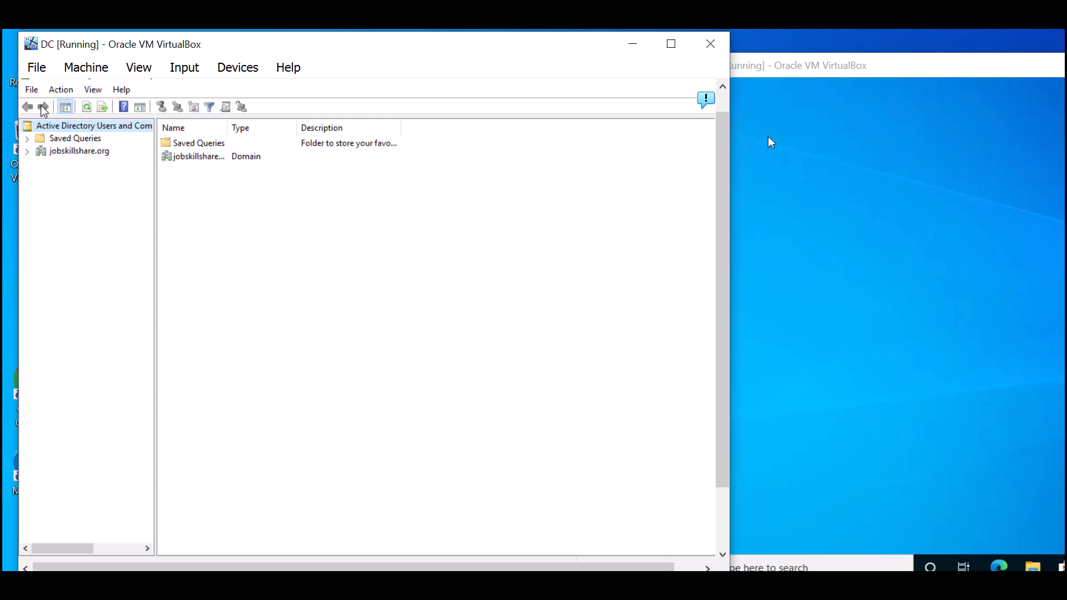
{"action": "left_click", "coordinate": [26, 151]}
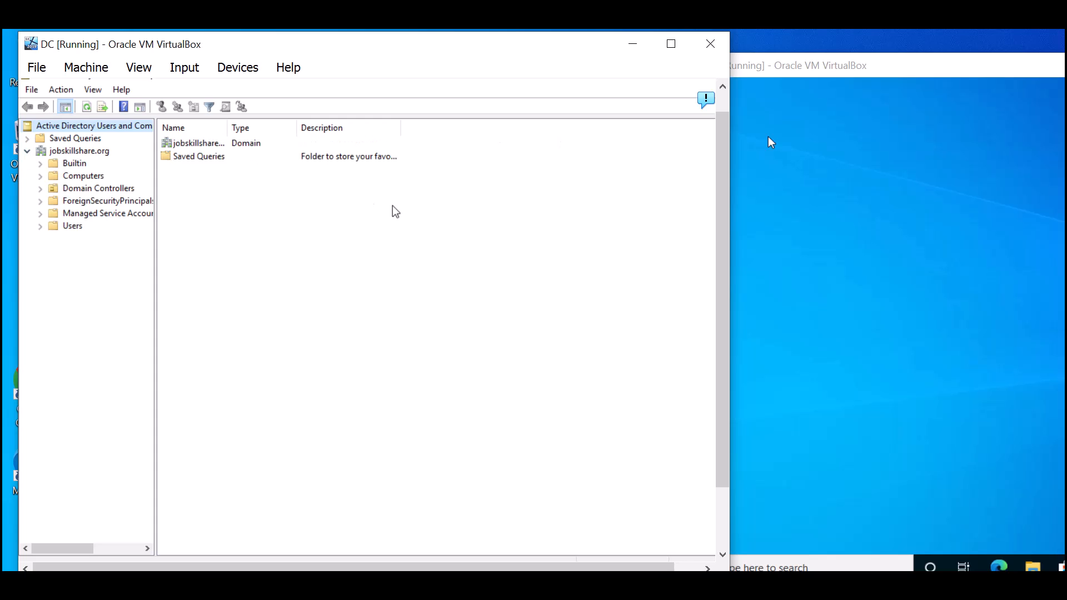
{"action": "left_click", "coordinate": [795, 191]}
{"action": "mouse_move", "coordinate": [757, 79]}
{"action": "left_mouse_down"}
{"action": "mouse_move", "coordinate": [772, 91]}
{"action": "mouse_move", "coordinate": [762, 88]}
{"action": "left_mouse_up"}
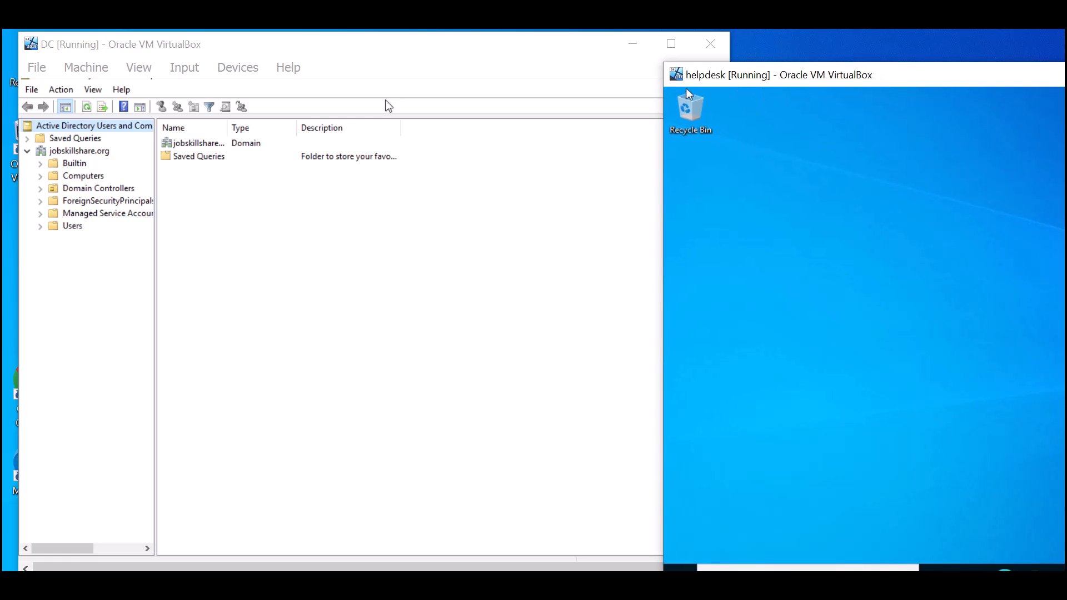
{"action": "left_click", "coordinate": [99, 177]}
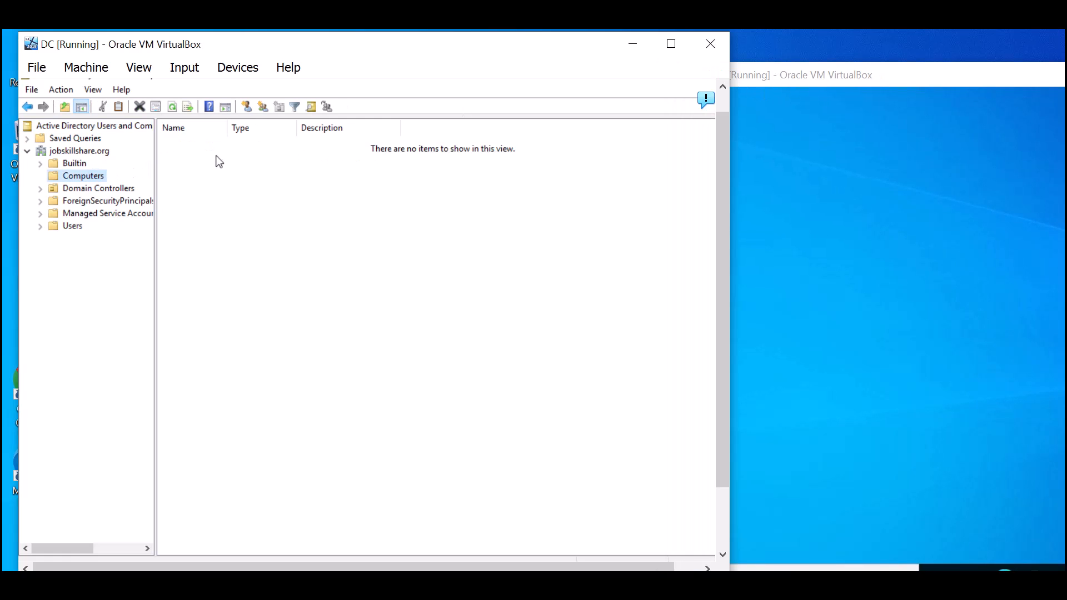
{"action": "left_click", "coordinate": [172, 107]}
{"action": "left_click", "coordinate": [128, 188]}
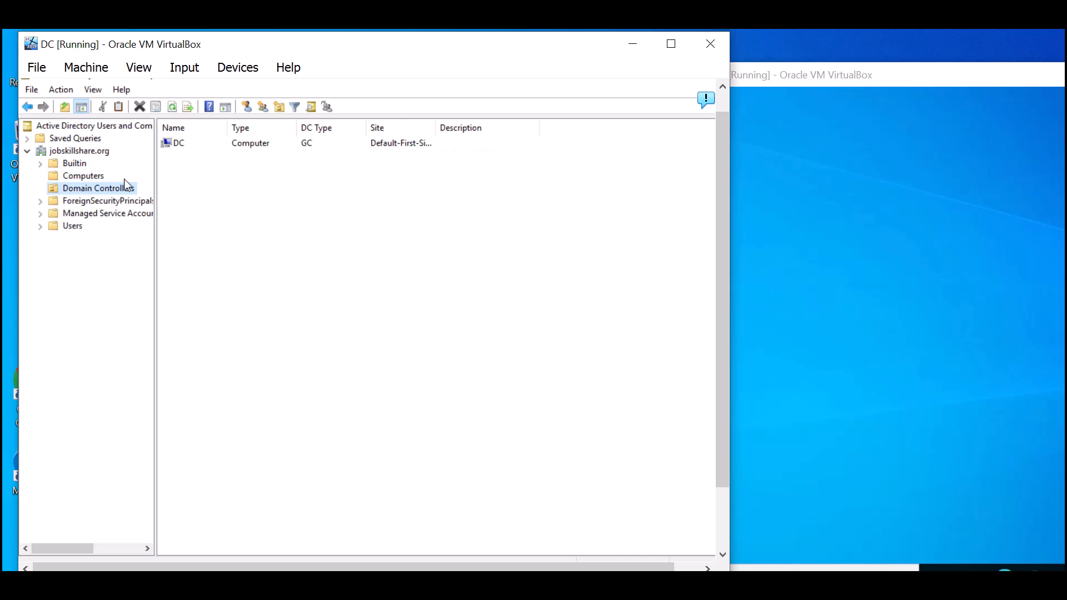
{"action": "left_click", "coordinate": [106, 178]}
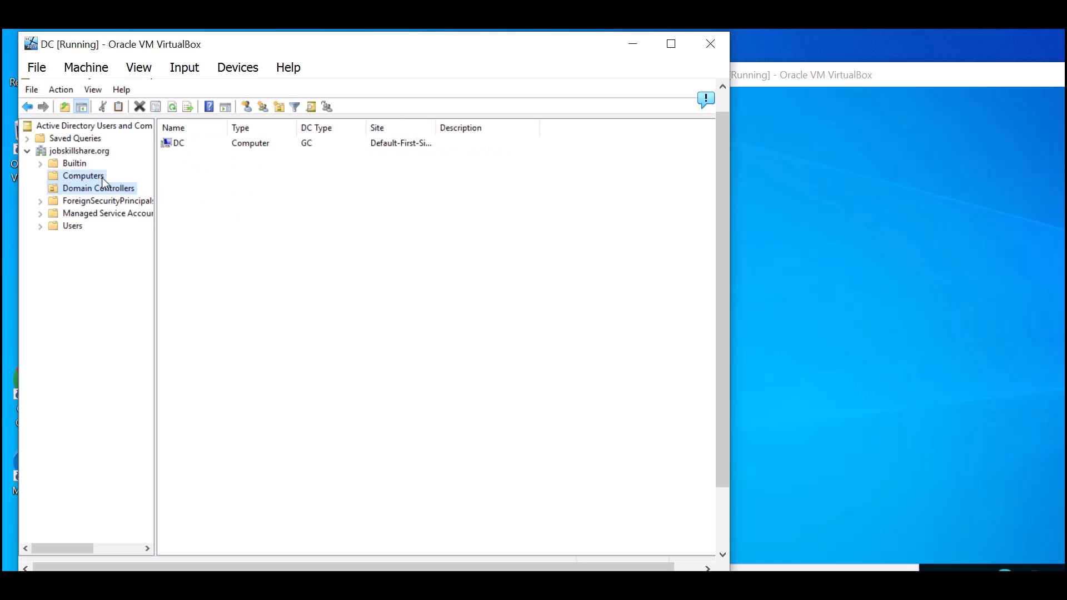
{"action": "left_click", "coordinate": [75, 229]}
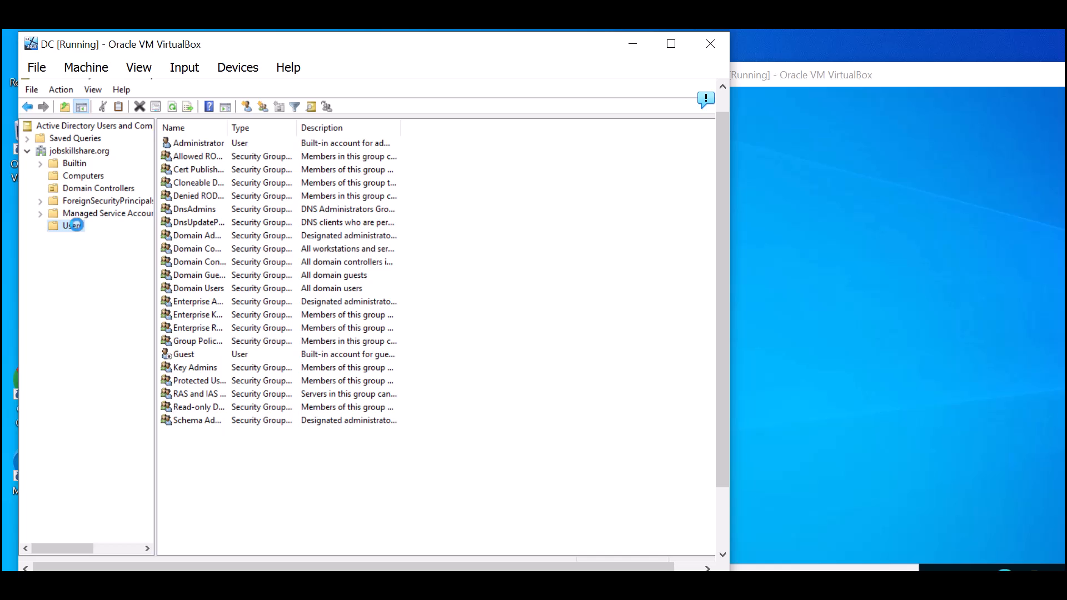
- Look through the context menus of the Users container and the user list, then close them
{"action": "right_click", "coordinate": [76, 226]}
{"action": "mouse_move", "coordinate": [128, 277]}
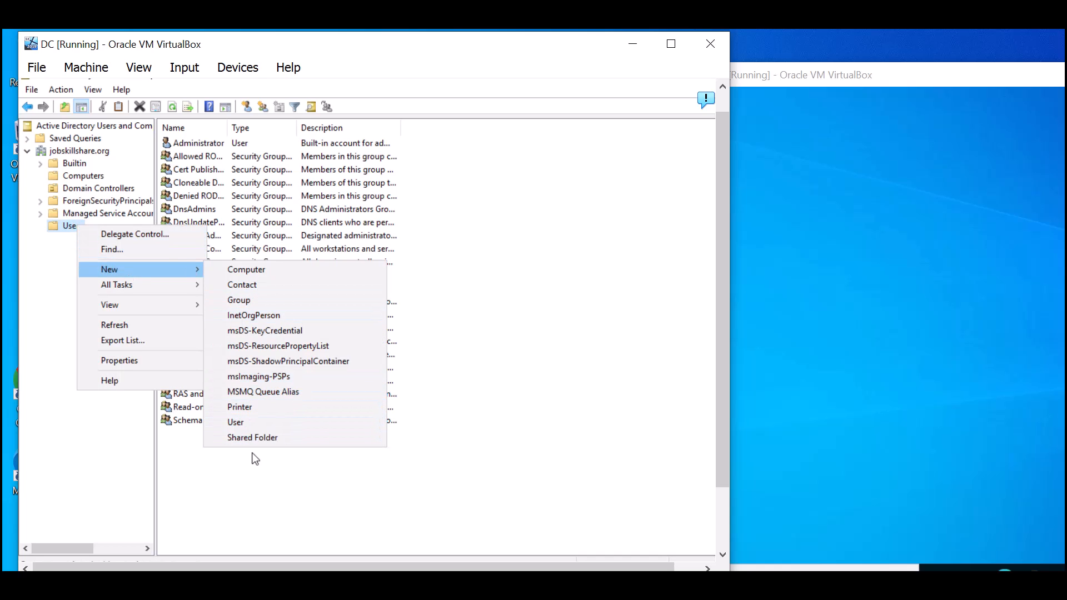
{"action": "left_click", "coordinate": [246, 486]}
{"action": "right_click", "coordinate": [247, 487]}
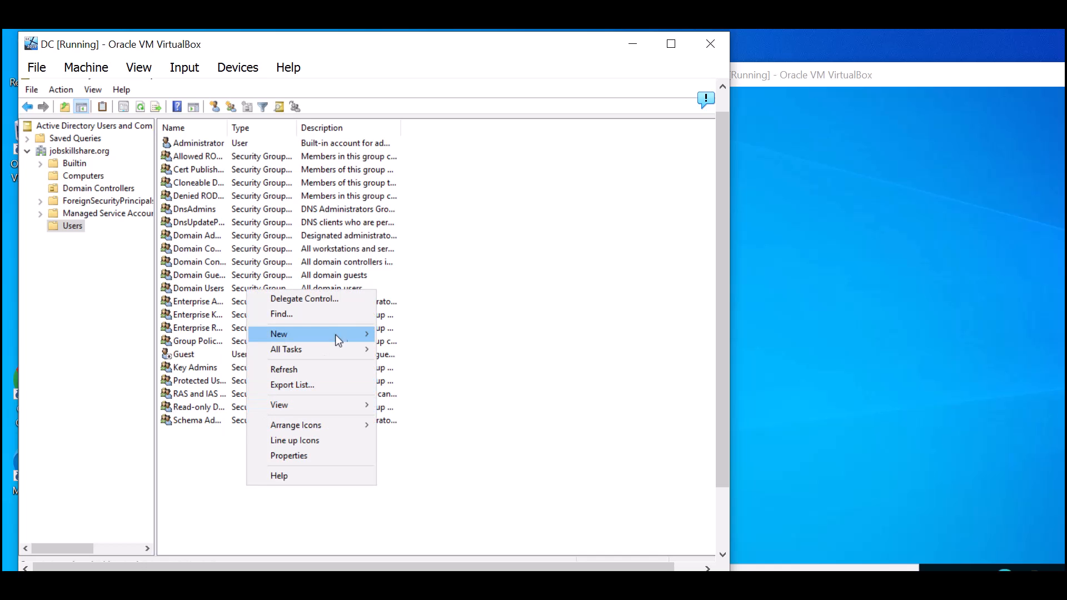
{"action": "mouse_move", "coordinate": [356, 334]}
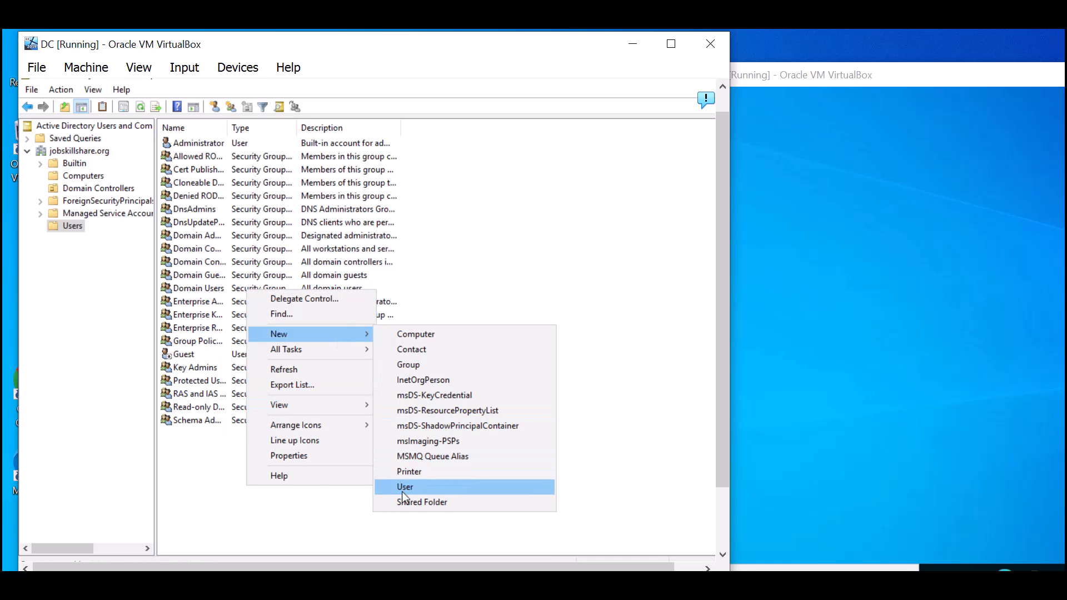
{"action": "left_click", "coordinate": [475, 252]}
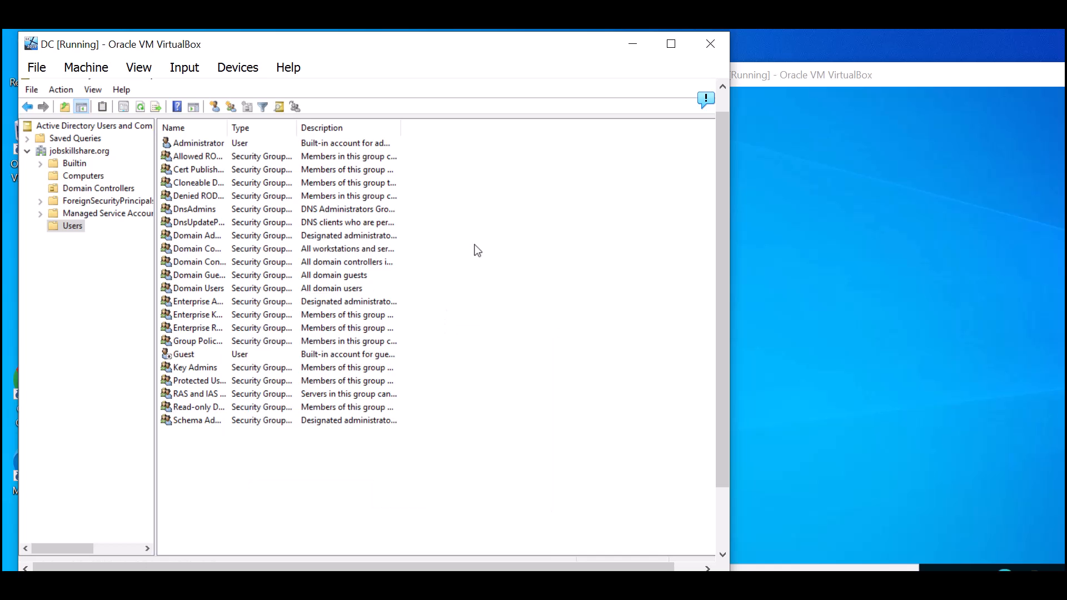
- Start a new user in Users named helpdesk jss with logon name helpdesk
{"action": "left_click", "coordinate": [219, 105]}
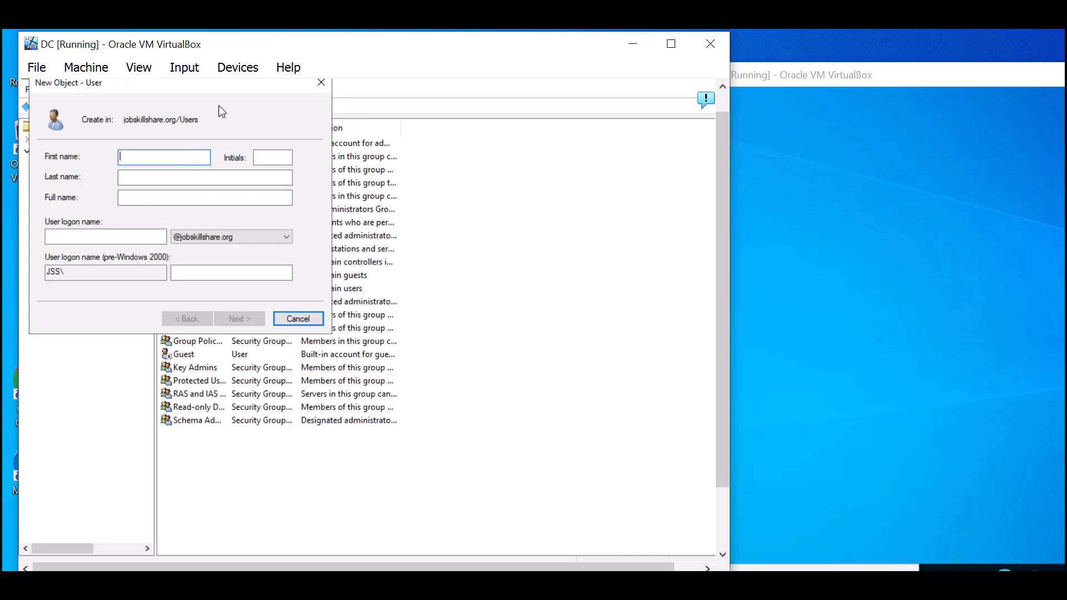
{"action": "type", "text": "helodesk"}
{"action": "key", "text": "Tab"}
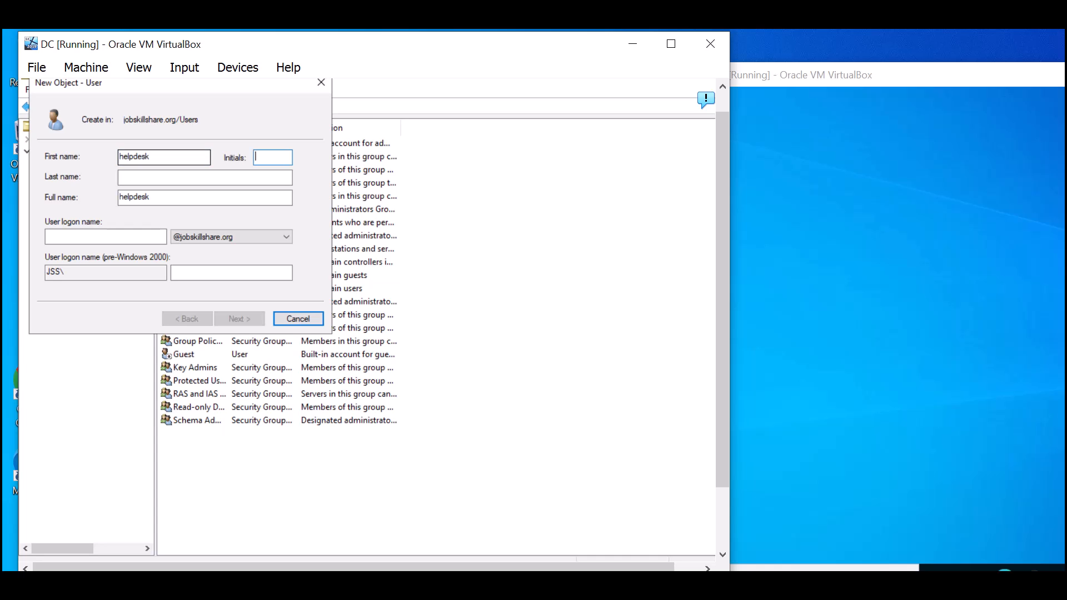
{"action": "key", "text": "BackSpace"}
{"action": "key", "text": "Tab"}
{"action": "key", "text": "Tab"}
{"action": "type", "text": "helpdesk"}
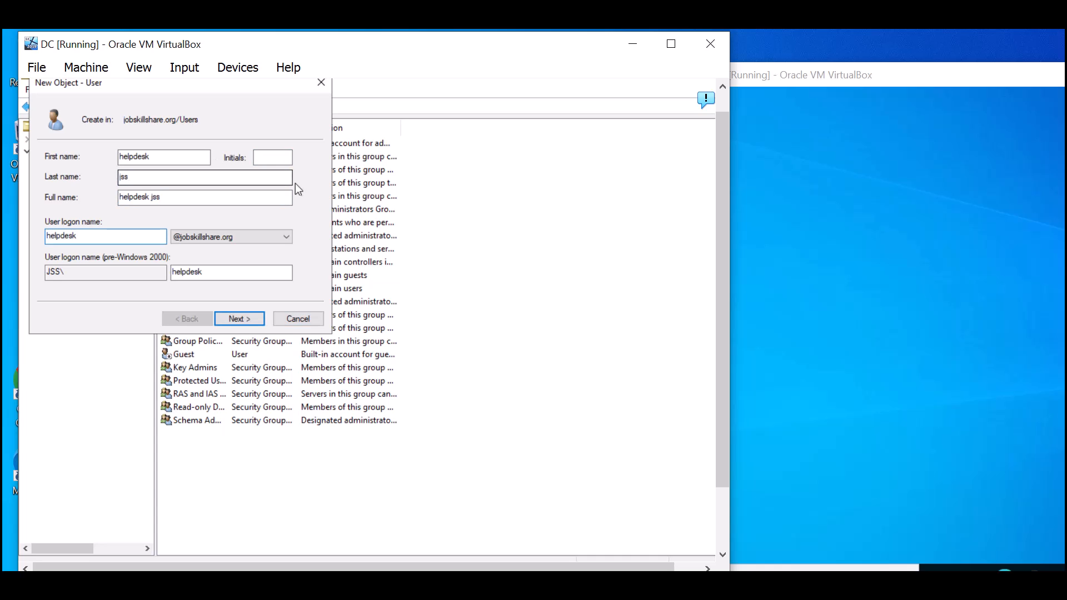
- Set the user's password with no forced change at next logon, and finish creating the account
{"action": "left_click", "coordinate": [236, 318]}
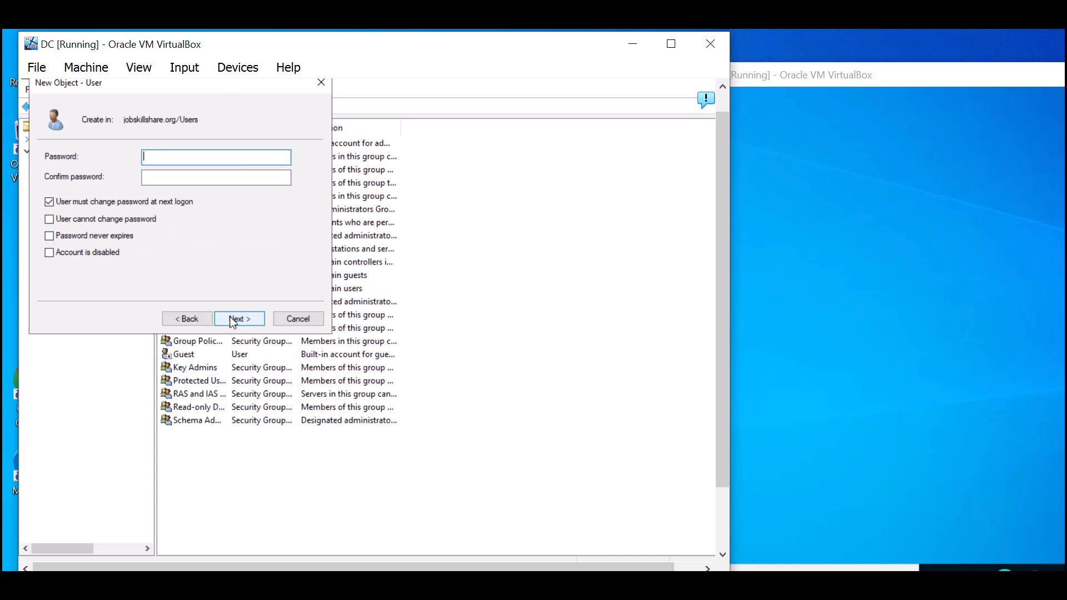
{"action": "left_click", "coordinate": [50, 203]}
{"action": "left_click", "coordinate": [203, 154]}
{"action": "type", "text": "Pas"}
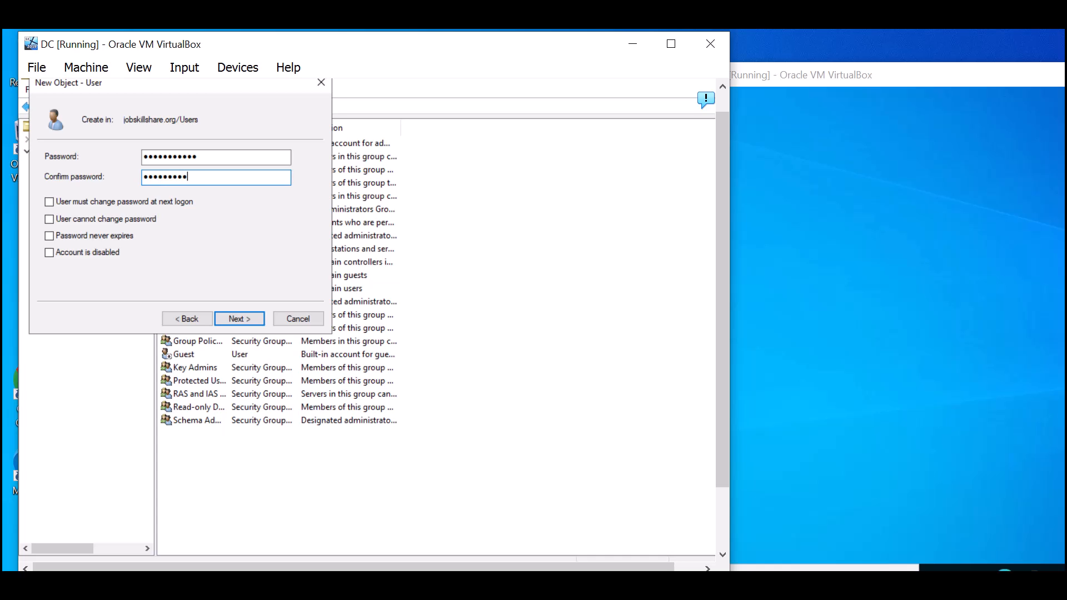
{"action": "left_click", "coordinate": [231, 321]}
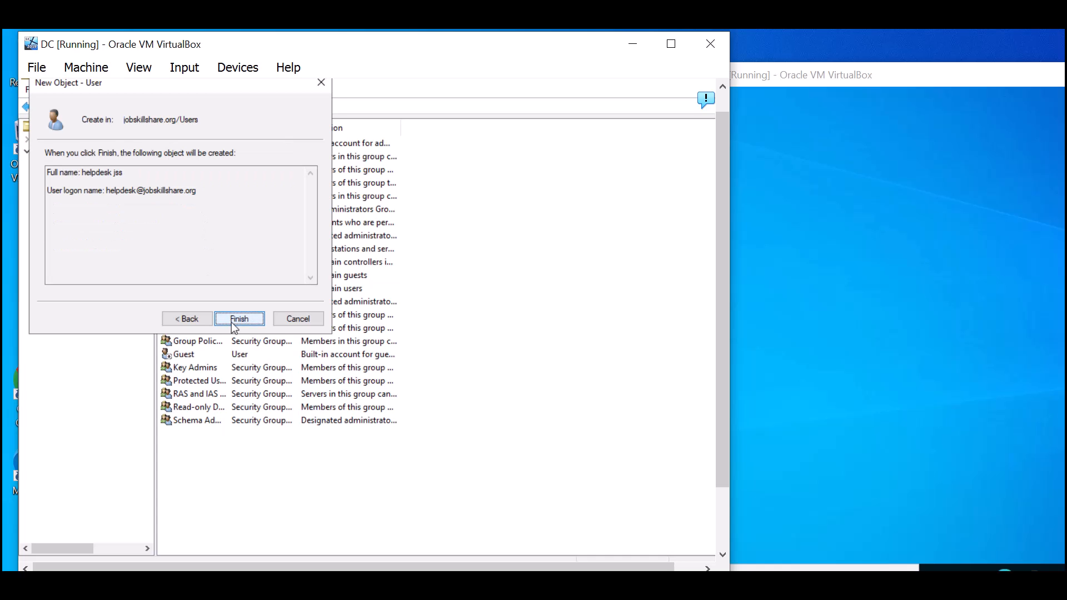
{"action": "left_click", "coordinate": [231, 322]}
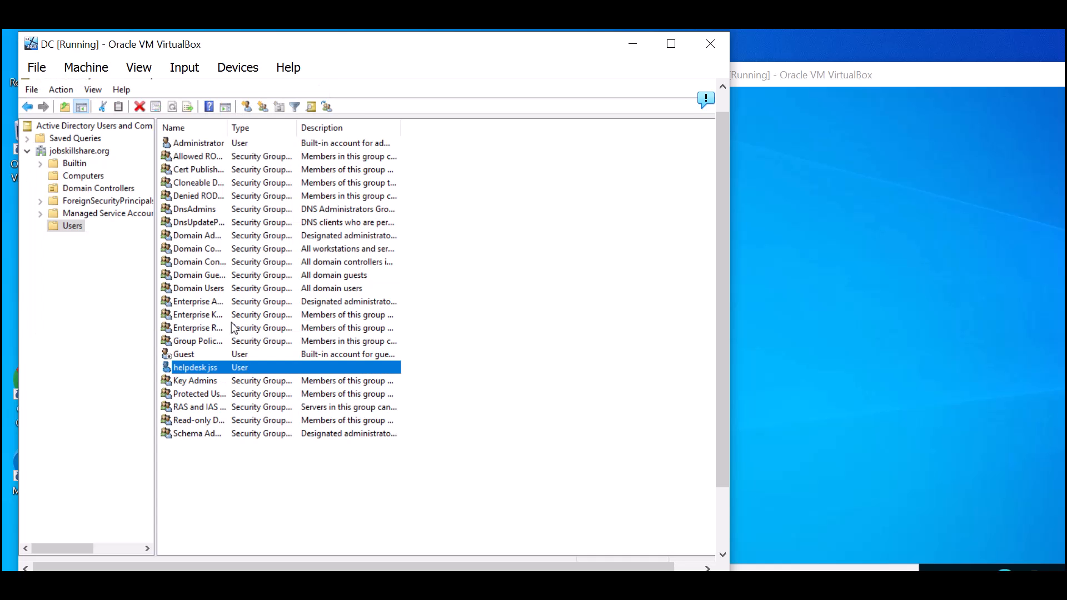
- Open helpdesk jss's properties at its Member Of group list
{"action": "right_click", "coordinate": [202, 369]}
{"action": "left_click", "coordinate": [255, 341]}
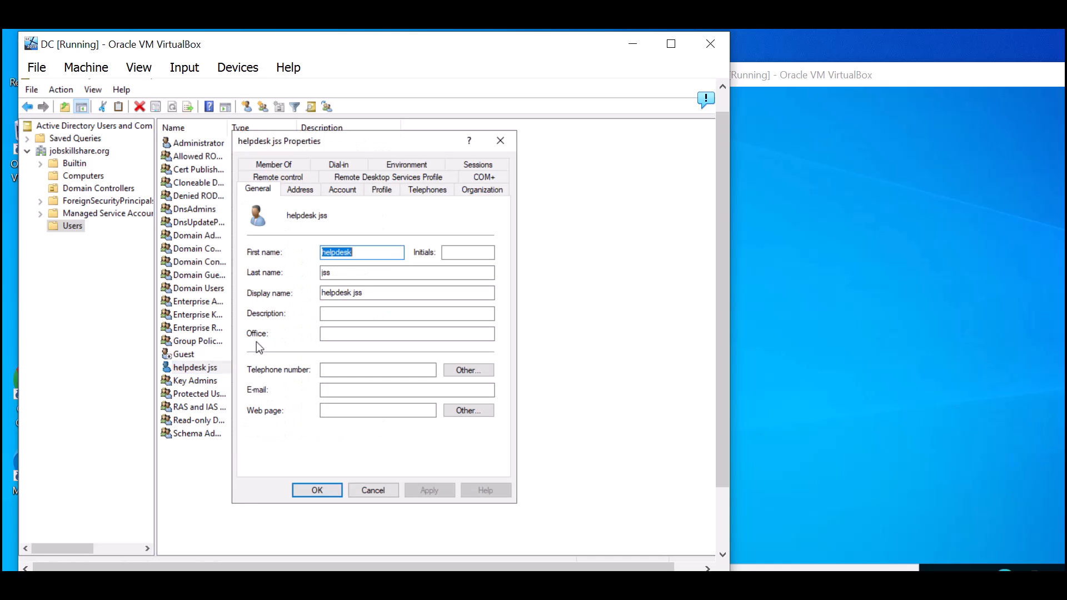
{"action": "left_click", "coordinate": [272, 167]}
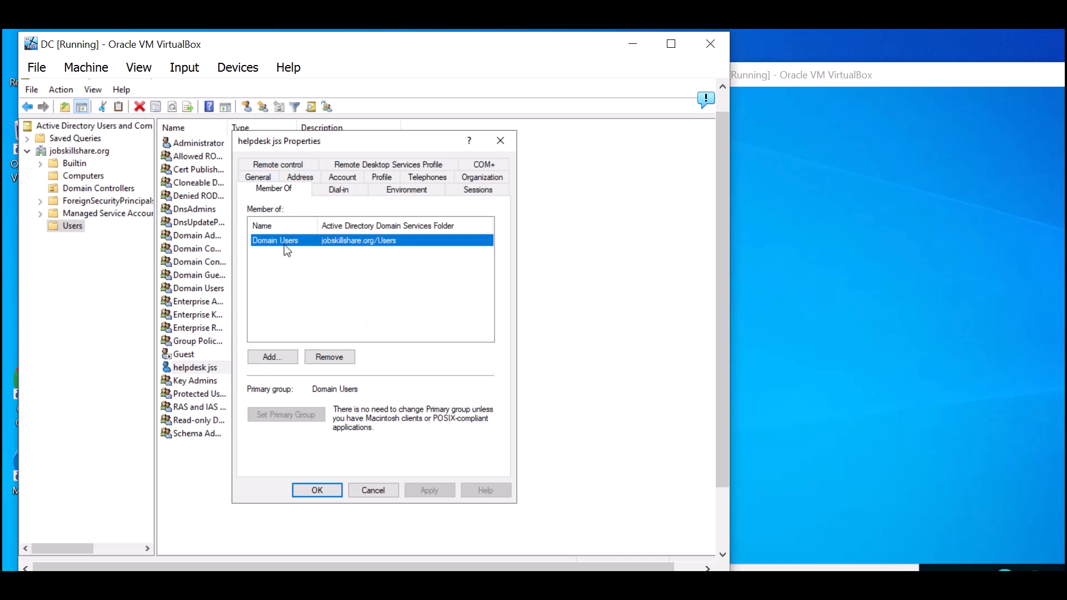
{"action": "left_click", "coordinate": [802, 213]}
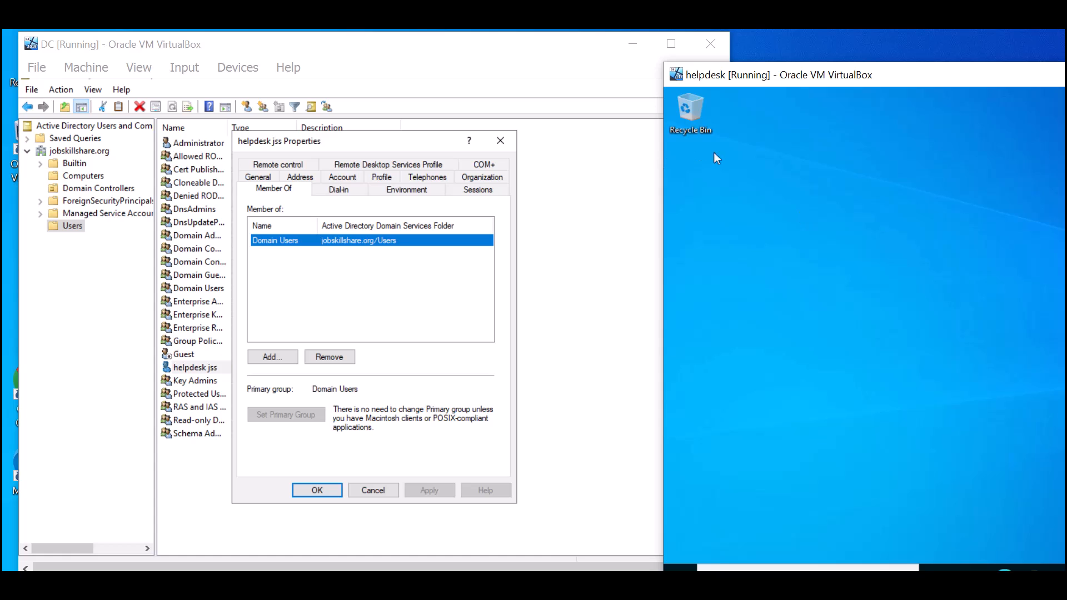
- Add the Domain Admins group, apply and save, then minimize the DC window
{"action": "left_click", "coordinate": [266, 361]}
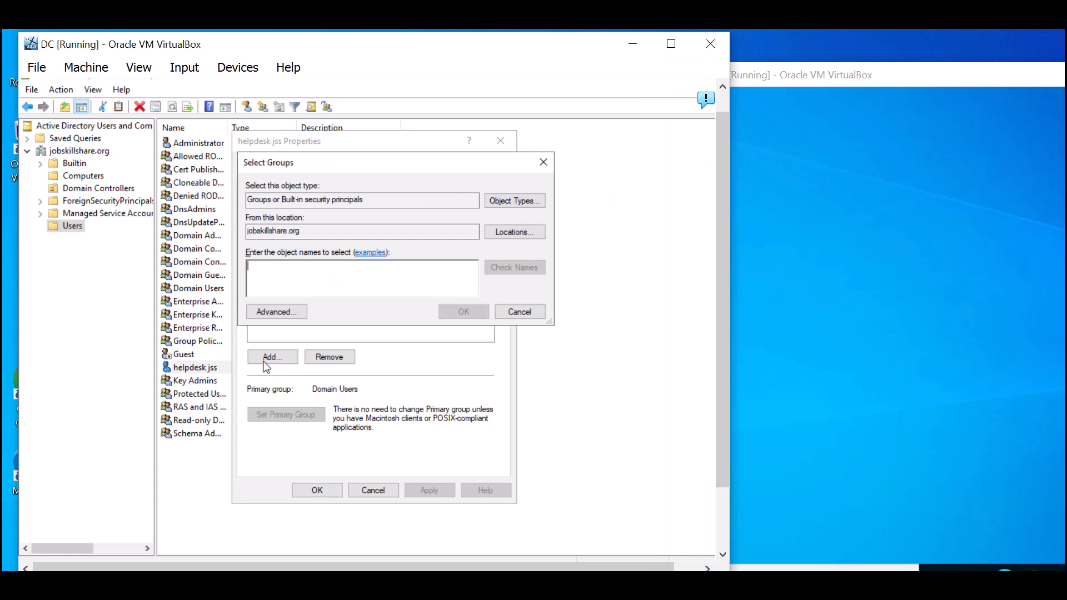
{"action": "type", "text": "do"}
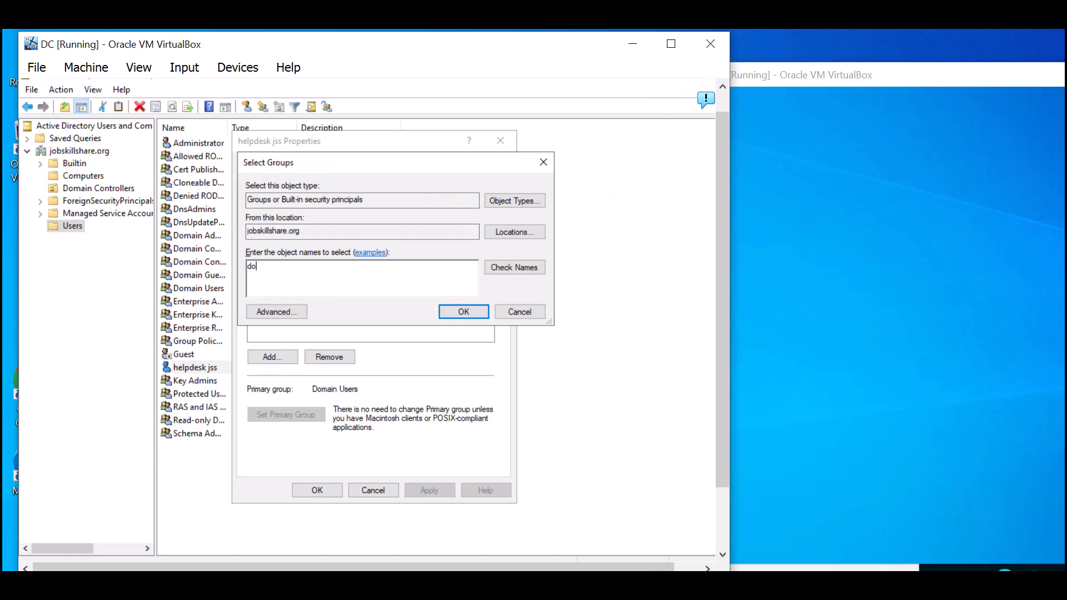
{"action": "type", "text": "main admins"}
{"action": "key", "text": "Return"}
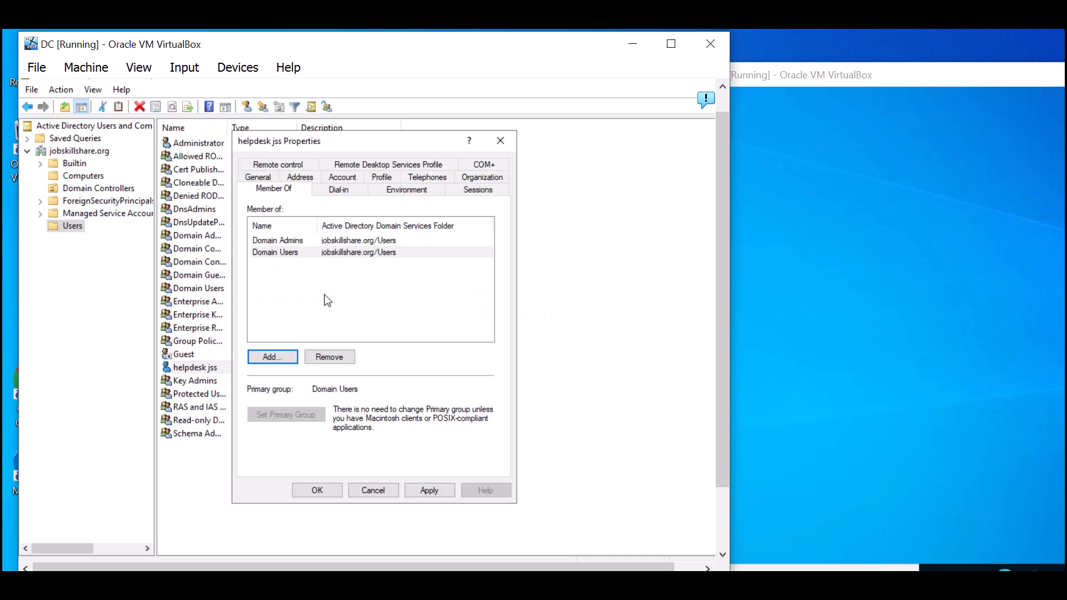
{"action": "left_click", "coordinate": [304, 243]}
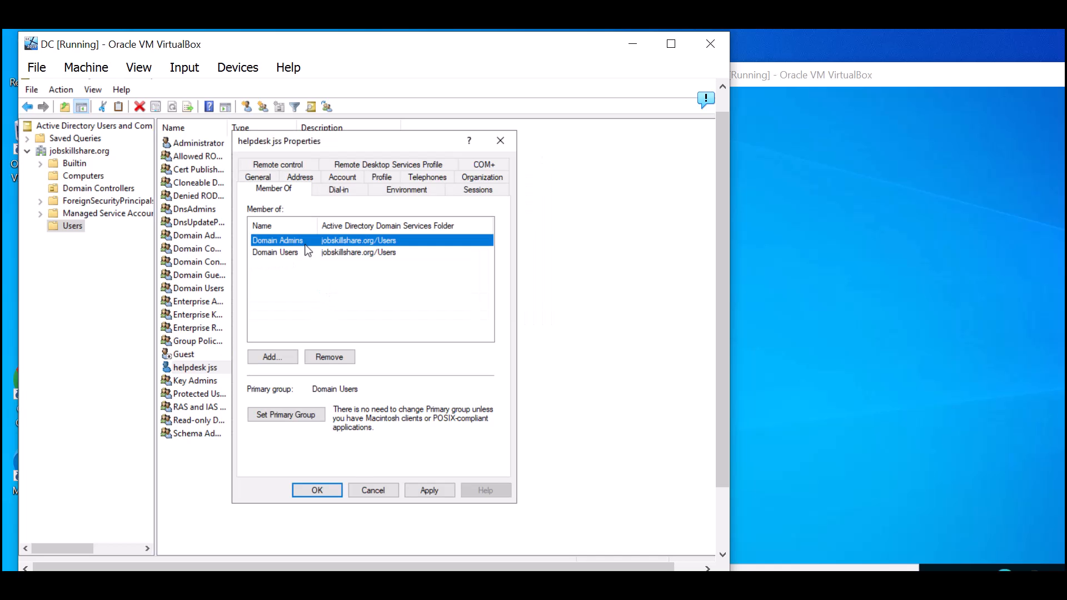
{"action": "left_click", "coordinate": [429, 490]}
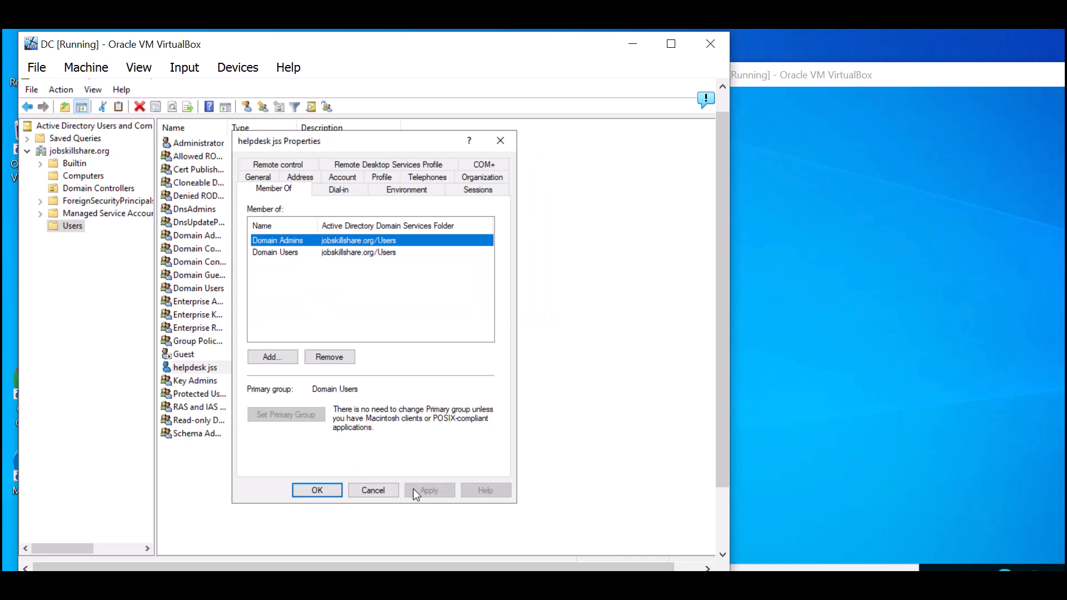
{"action": "left_click", "coordinate": [320, 496]}
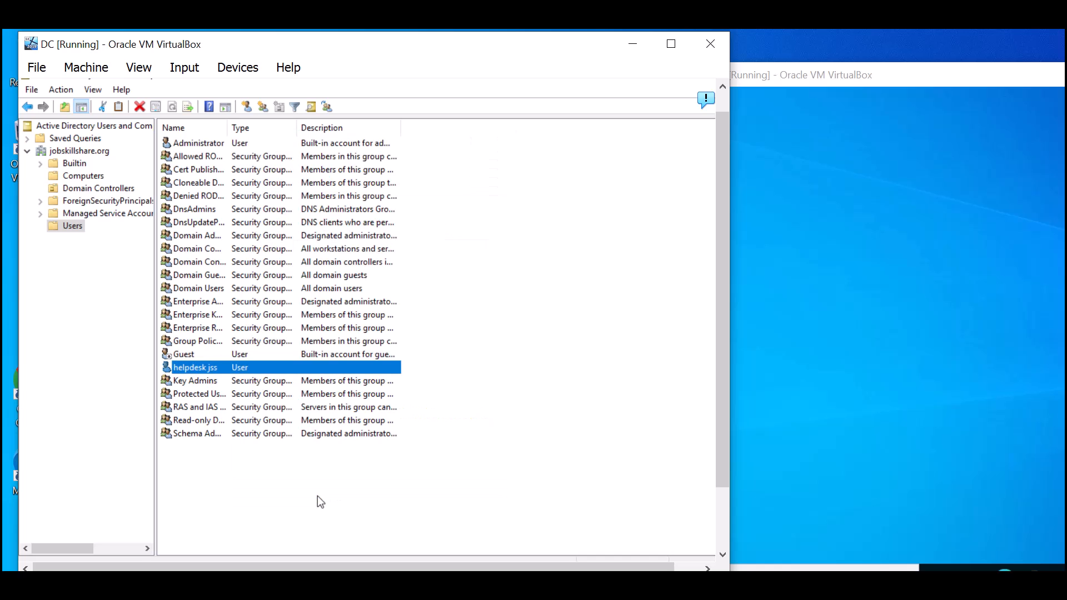
{"action": "left_click", "coordinate": [639, 50]}
- Move the helpdesk VM window fully on screen and close the DC soft keyboard
{"action": "left_click_drag", "start_coordinate": [819, 87], "coordinate": [267, 73]}
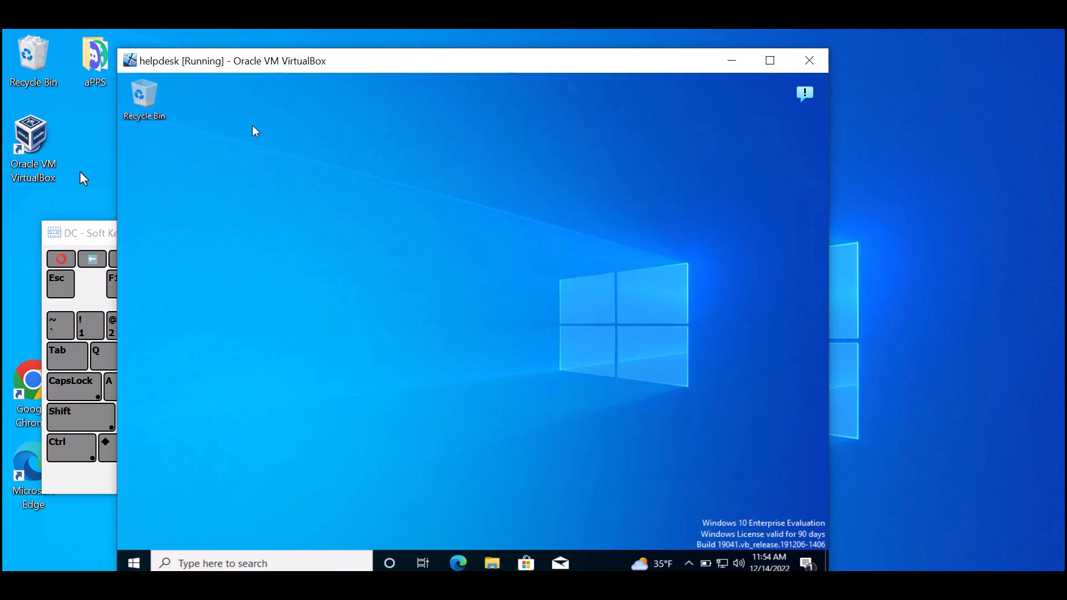
{"action": "left_click", "coordinate": [78, 228]}
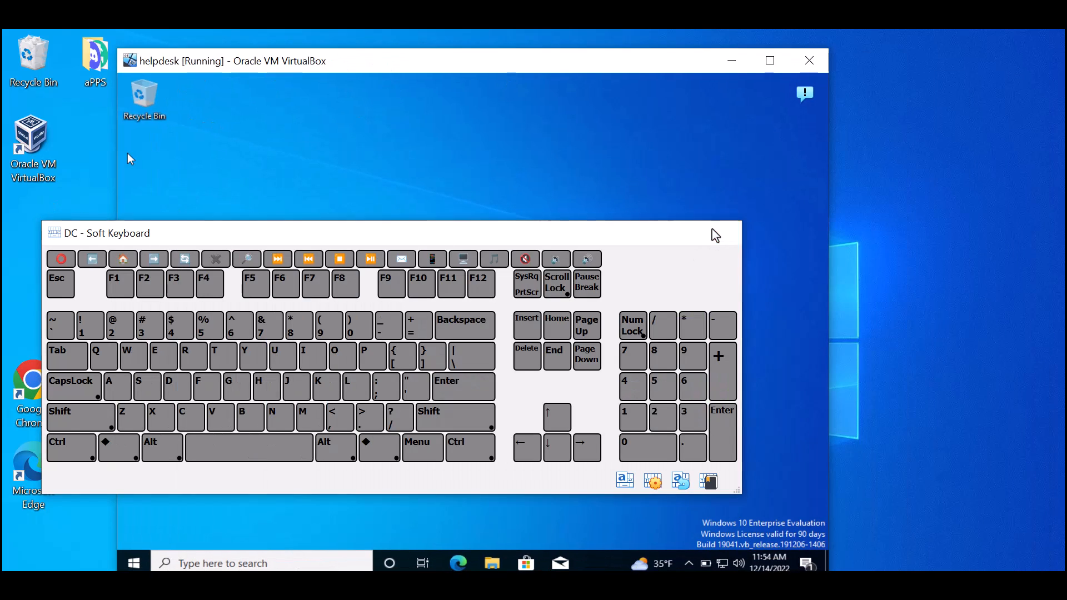
{"action": "left_click", "coordinate": [715, 236]}
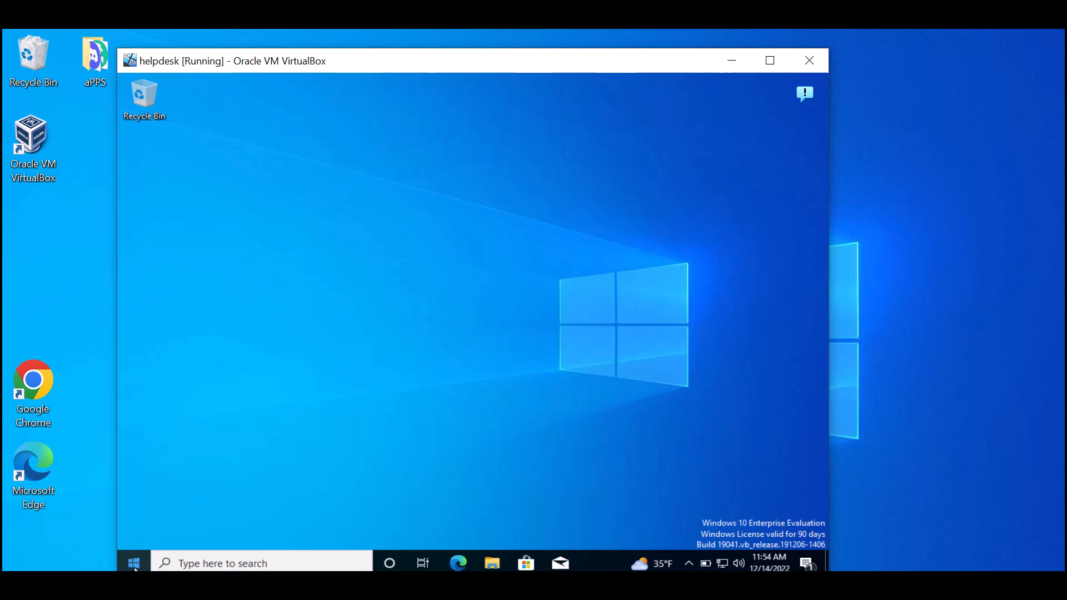
- Search 'domain' on the helpdesk VM, open Access work or school, and start Connect
{"action": "left_click", "coordinate": [195, 564]}
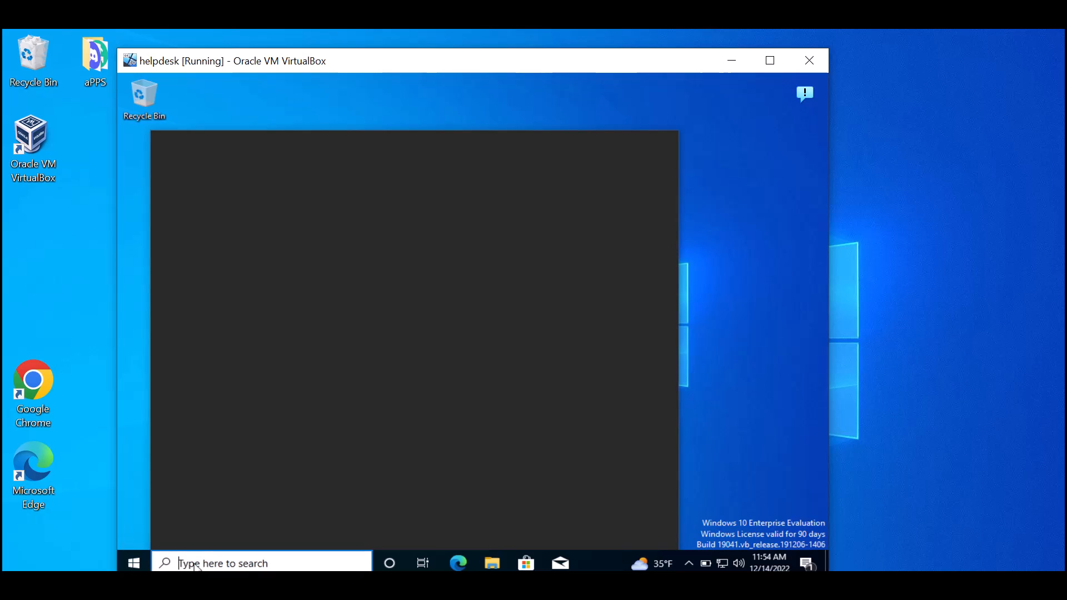
{"action": "type", "text": "domain"}
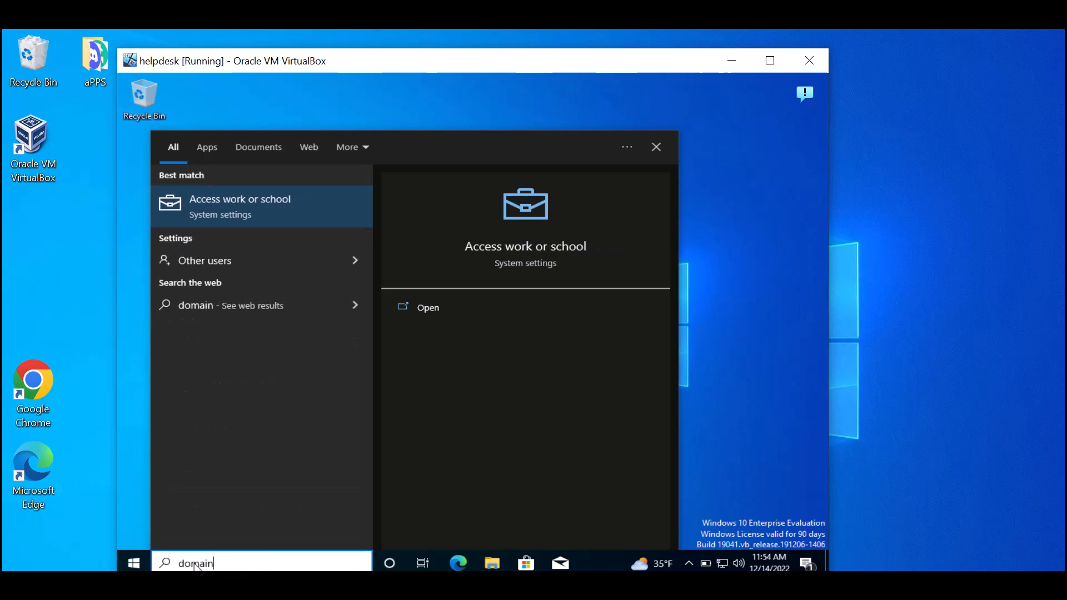
{"action": "left_click", "coordinate": [247, 199]}
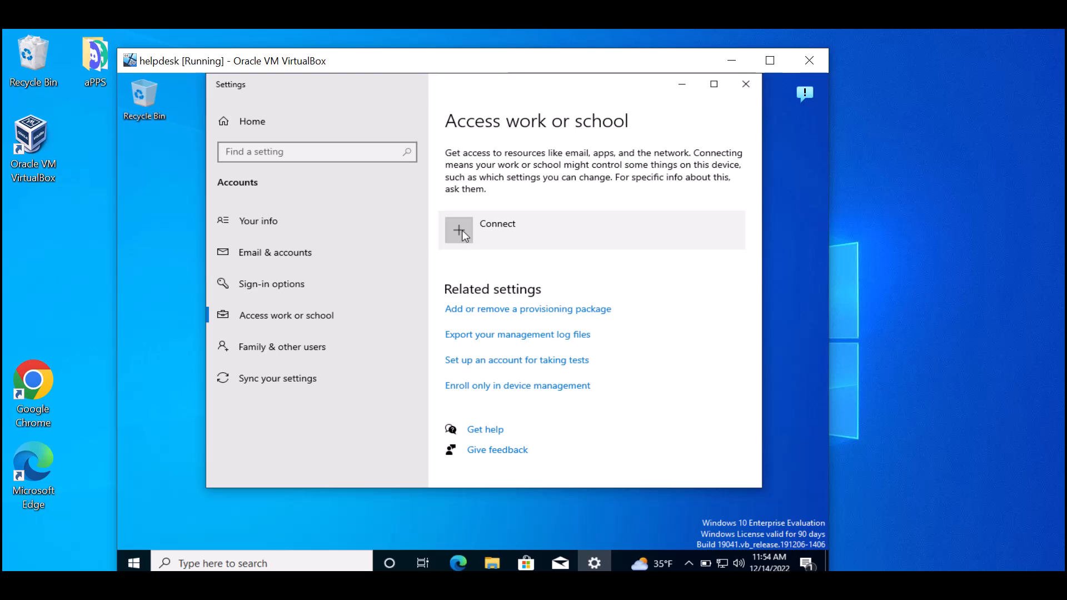
{"action": "left_click", "coordinate": [462, 231]}
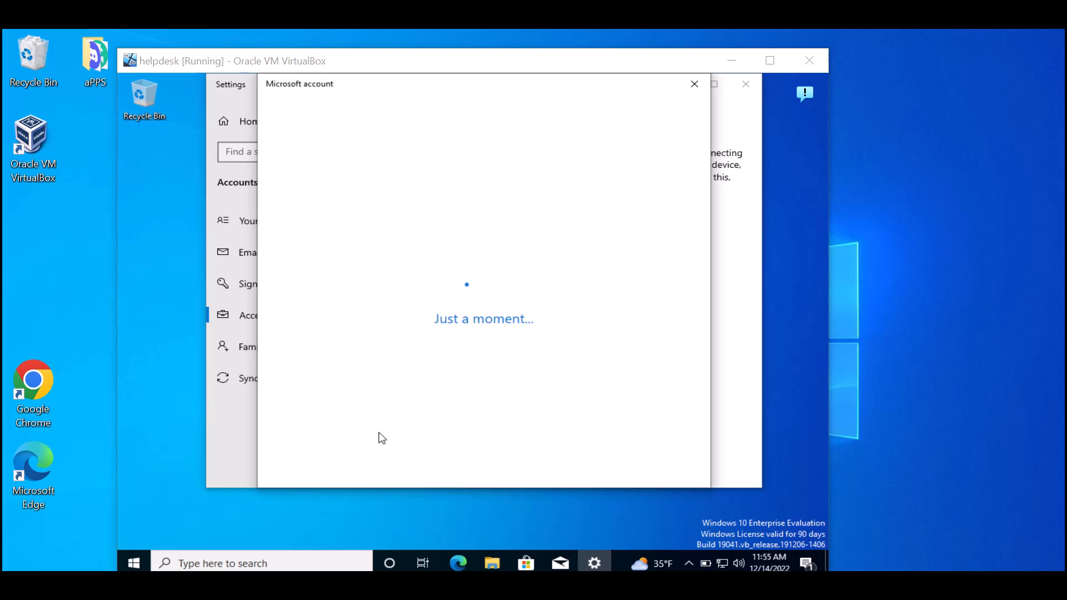
- Open System settings on the helpdesk VM, dismiss the account dialog, and open Advanced system settings
{"action": "left_click", "coordinate": [135, 565]}
{"action": "right_click", "coordinate": [135, 566]}
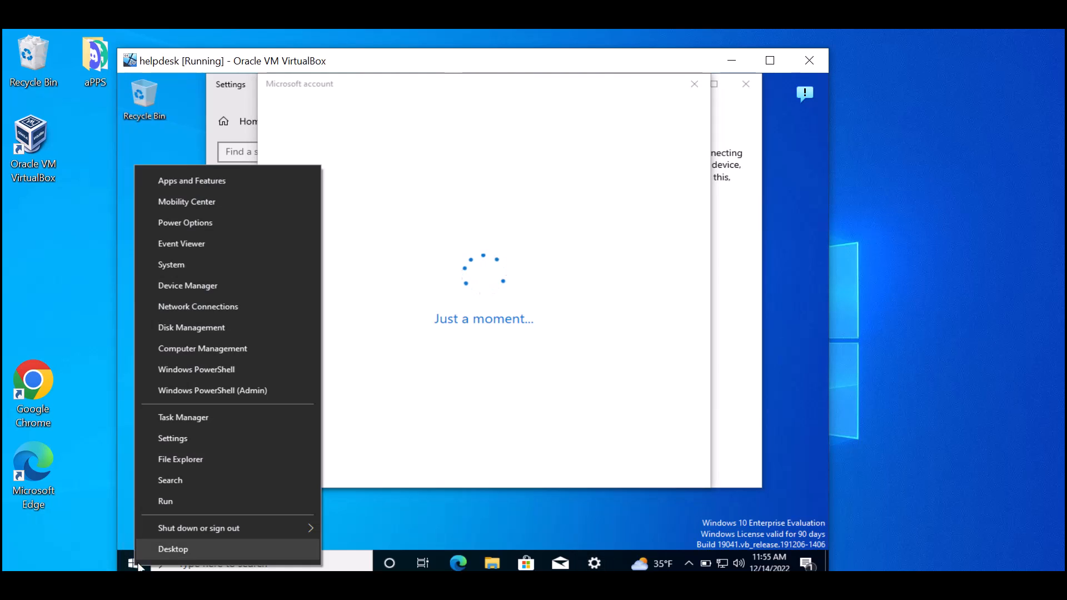
{"action": "left_click", "coordinate": [161, 269]}
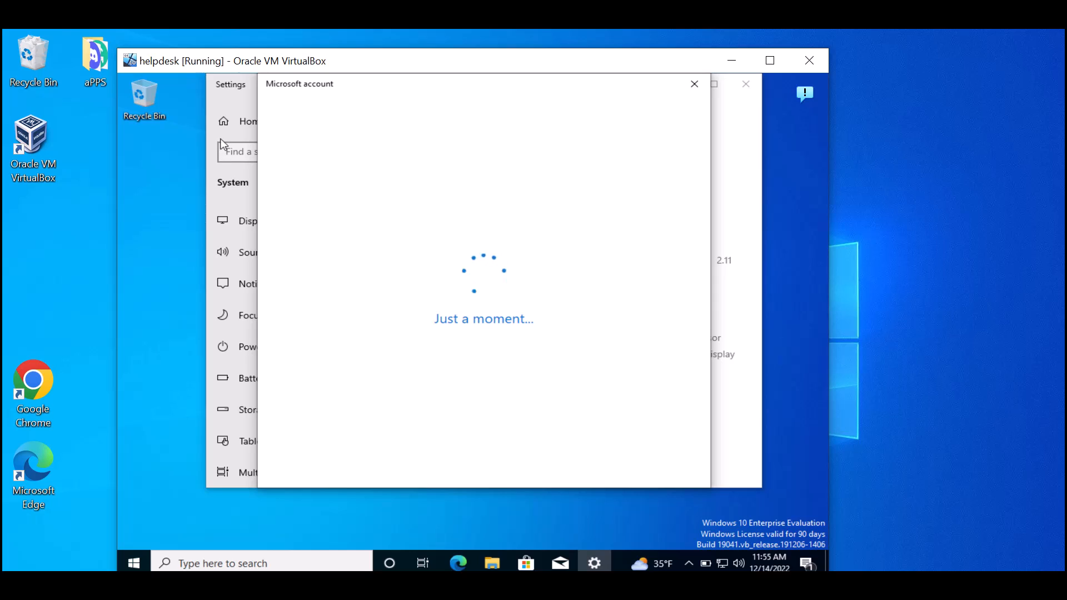
{"action": "left_click", "coordinate": [695, 85]}
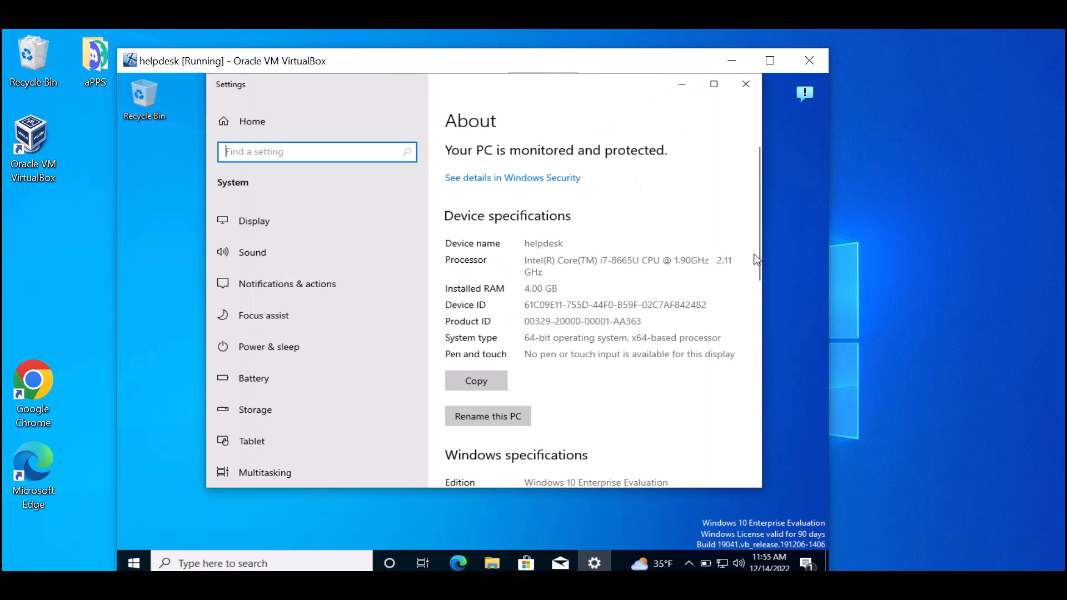
{"action": "left_click_drag", "start_coordinate": [758, 258], "coordinate": [747, 433]}
{"action": "left_click", "coordinate": [526, 354]}
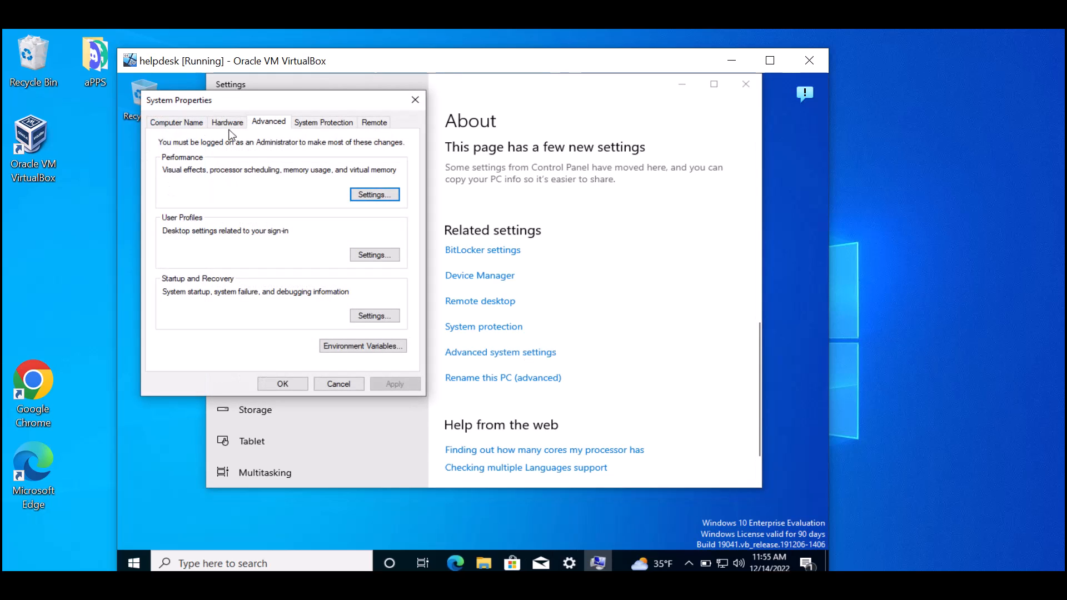
- In Computer Name changes, switch membership to Domain and begin typing 'jobski'
{"action": "left_click", "coordinate": [188, 129]}
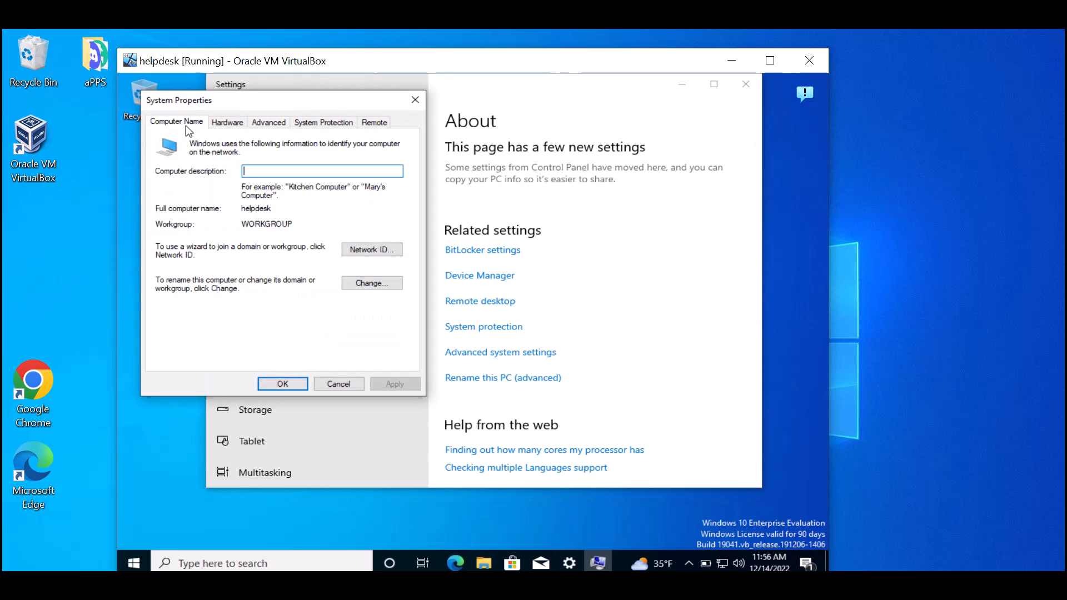
{"action": "left_click", "coordinate": [373, 285]}
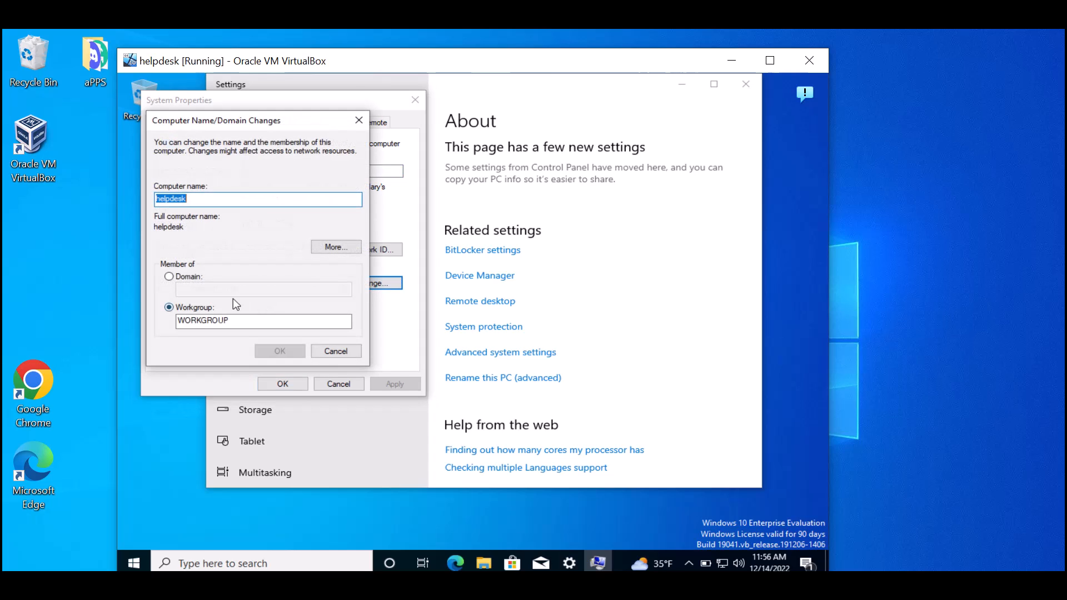
{"action": "left_click", "coordinate": [169, 276]}
{"action": "left_click", "coordinate": [205, 290]}
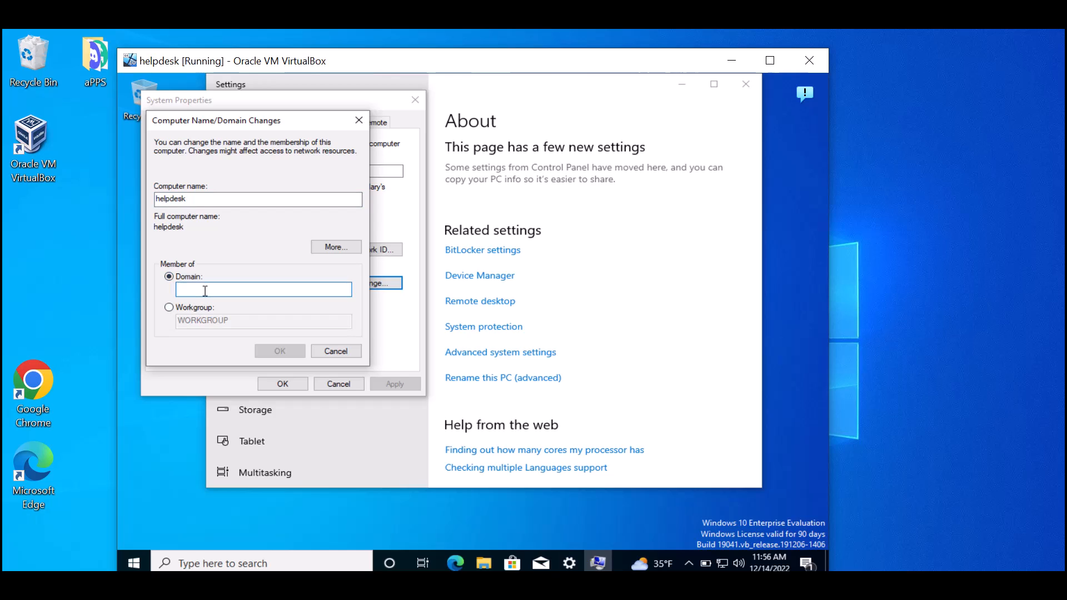
{"action": "type", "text": "job"}
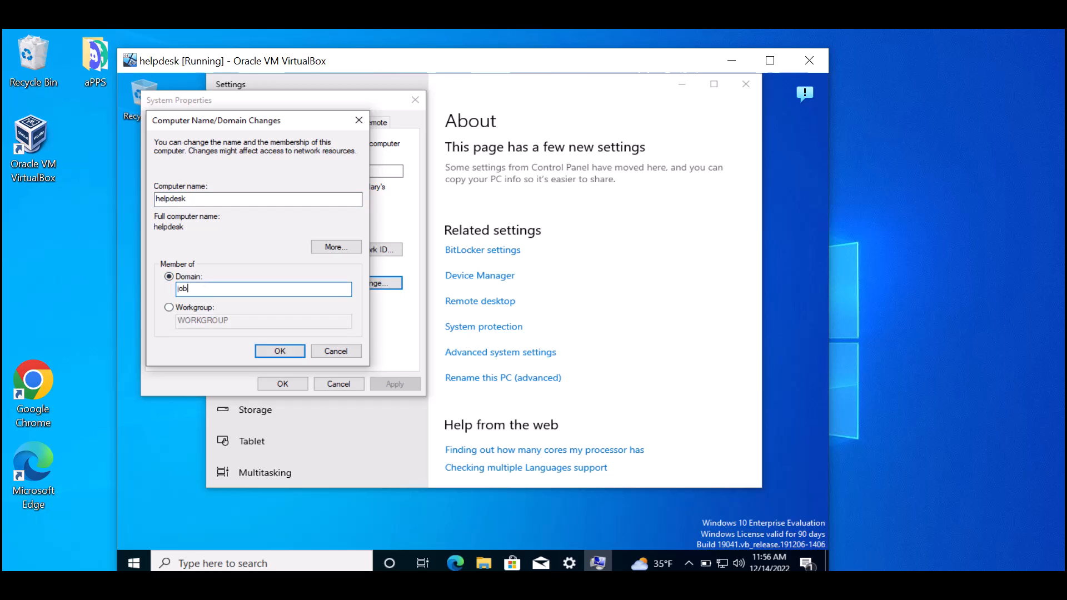
{"action": "type", "text": "skillshare.org"}
- Attempt the jobskillshare.org join, check the error details showing DNS server 192.168.1.1, then go to the DC
{"action": "left_click", "coordinate": [289, 351]}
{"action": "left_click", "coordinate": [598, 240]}
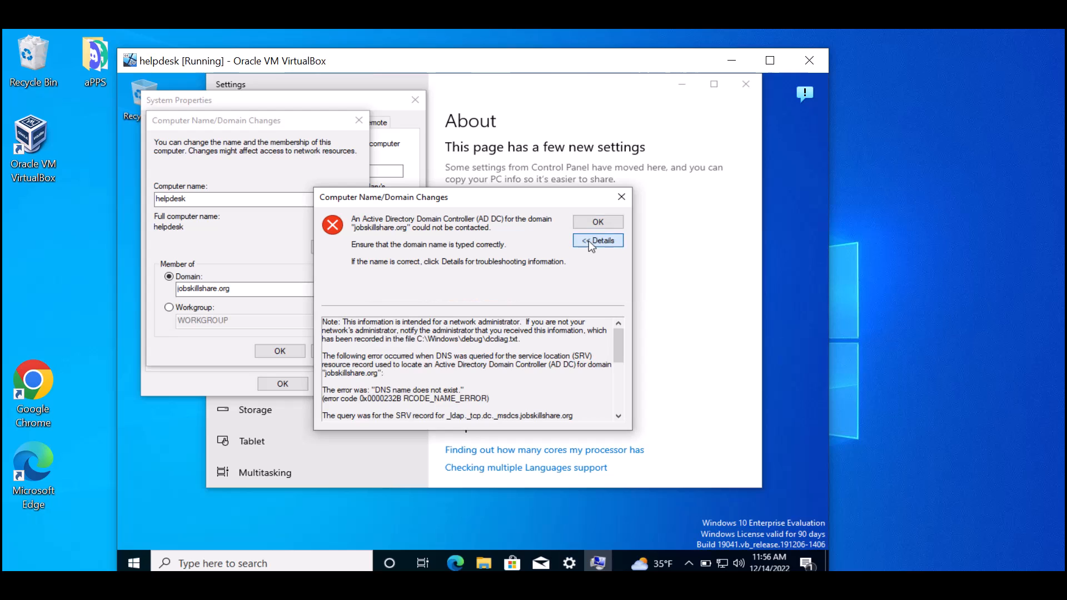
{"action": "left_click_drag", "start_coordinate": [618, 347], "coordinate": [616, 394]}
{"action": "left_click_drag", "start_coordinate": [366, 347], "coordinate": [292, 345]}
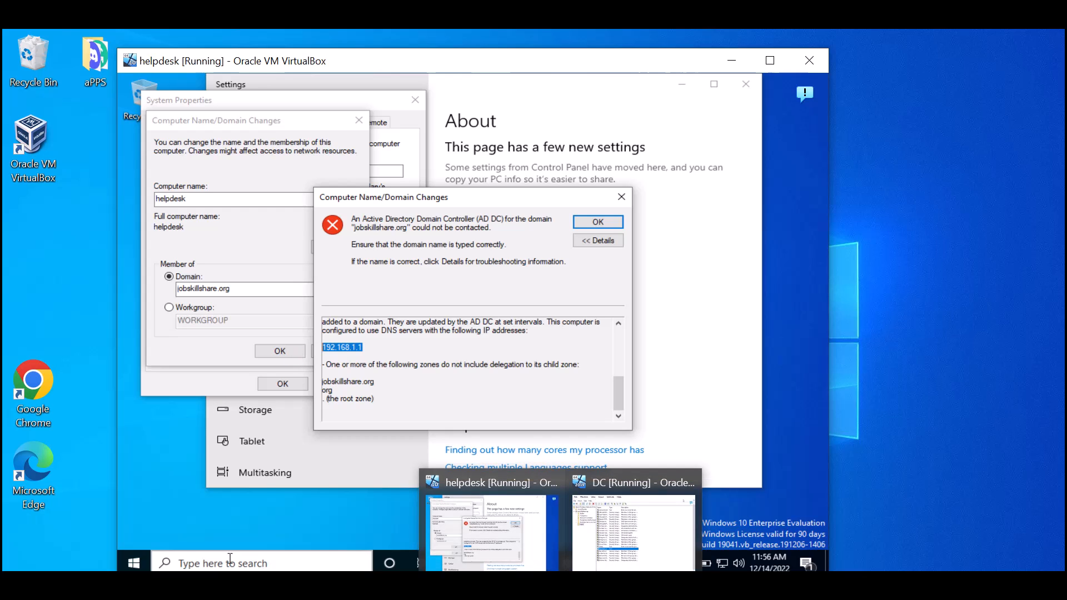
{"action": "left_click", "coordinate": [632, 559]}
{"action": "left_click_drag", "start_coordinate": [720, 479], "coordinate": [721, 549]}
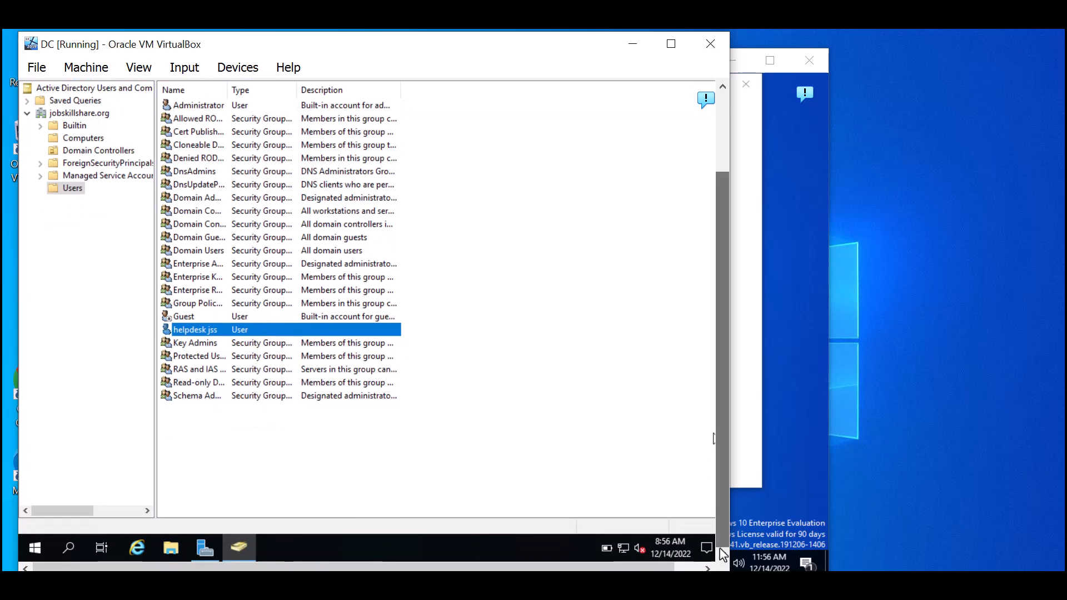
- Run ipconfig /all in the DC's Command Prompt and note its IPv4 address 192.168.1.66
{"action": "left_click", "coordinate": [67, 556]}
{"action": "type", "text": "cmd"}
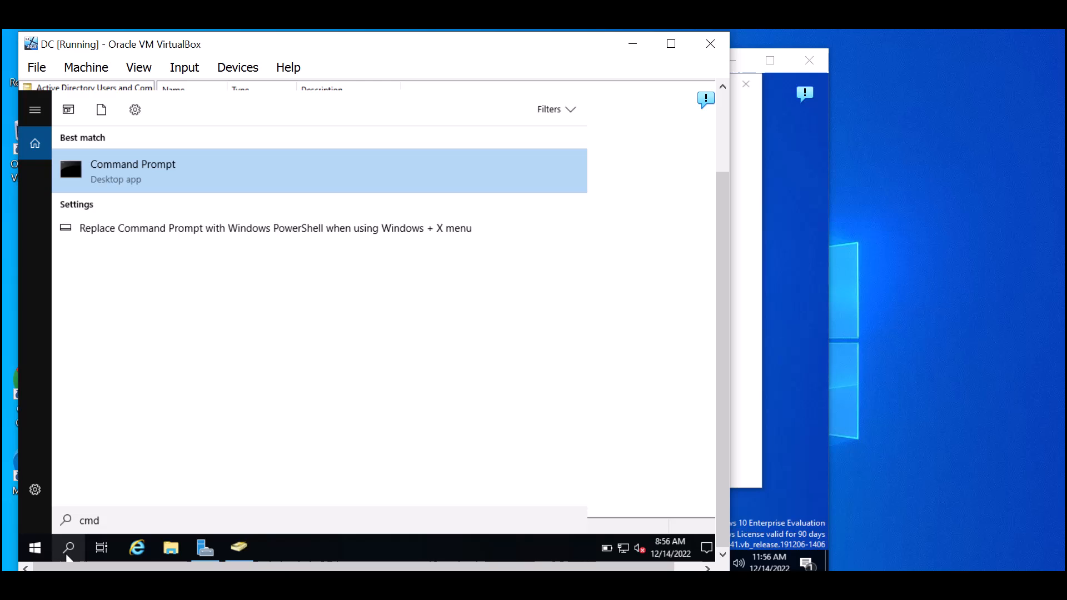
{"action": "key", "text": "Return"}
{"action": "type", "text": "ipconfig /all"}
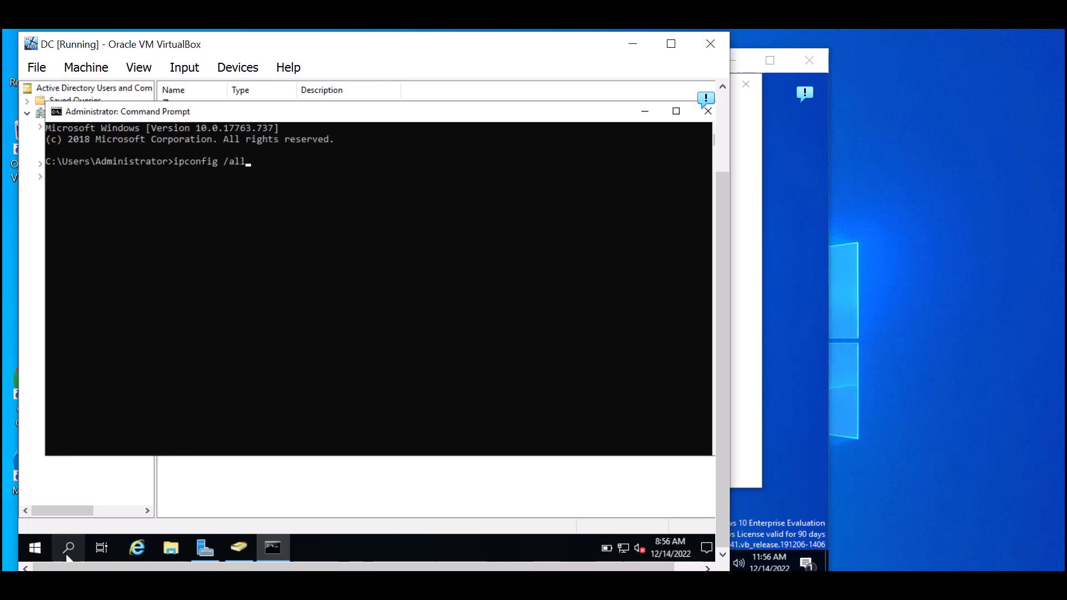
{"action": "key", "text": "Return"}
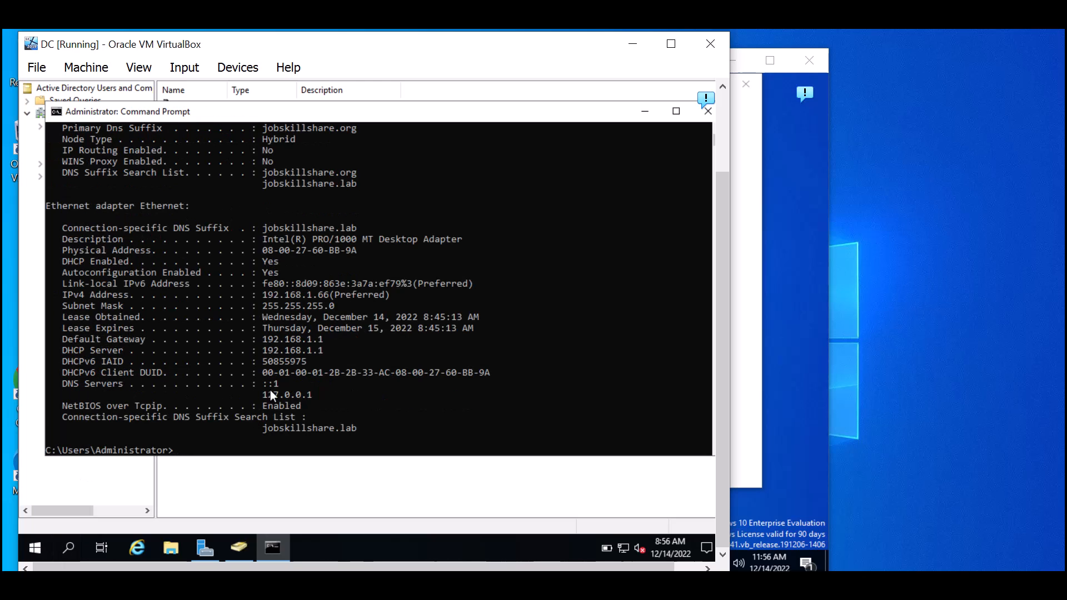
{"action": "left_click_drag", "start_coordinate": [328, 296], "coordinate": [280, 297]}
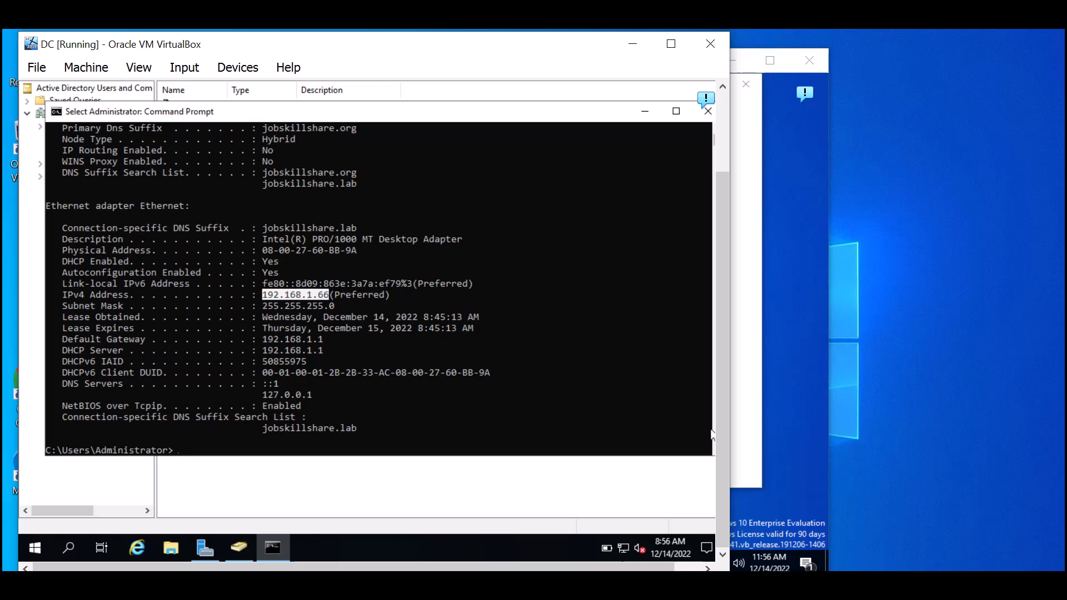
{"action": "left_click", "coordinate": [806, 451]}
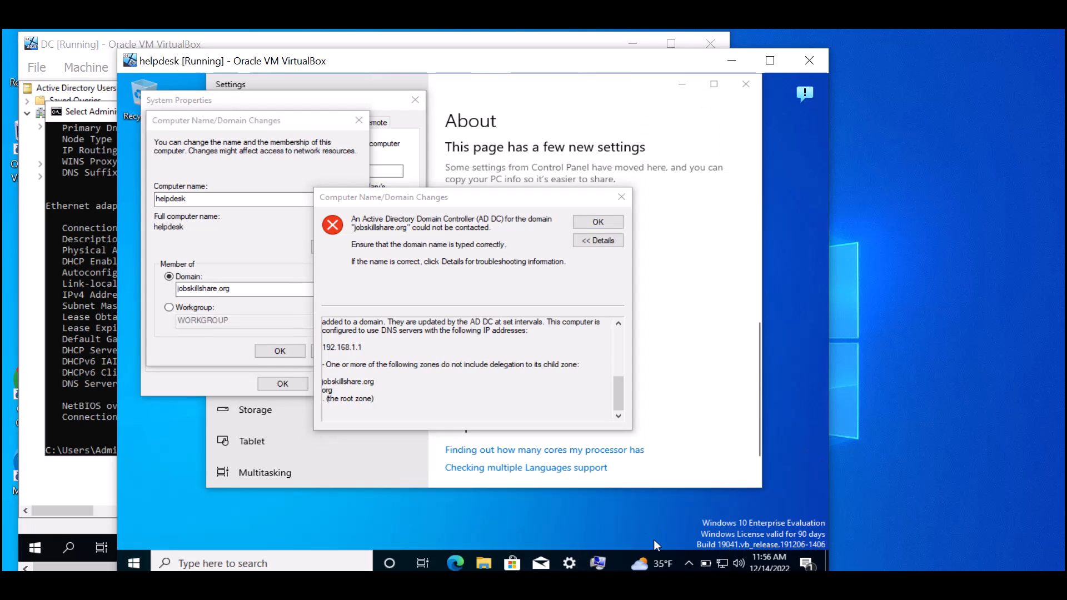
- Open the helpdesk Ethernet adapter's IPv4 properties from Network & Internet settings
{"action": "right_click", "coordinate": [704, 563]}
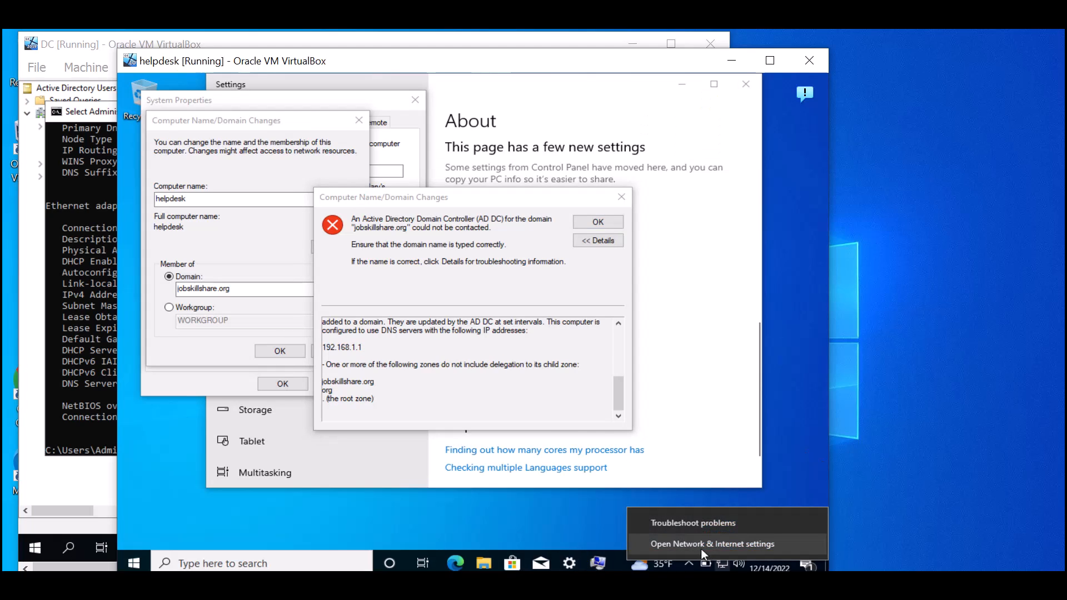
{"action": "left_click", "coordinate": [706, 551]}
{"action": "scroll", "coordinate": [760, 361], "scroll_direction": "down", "scroll_amount": 3}
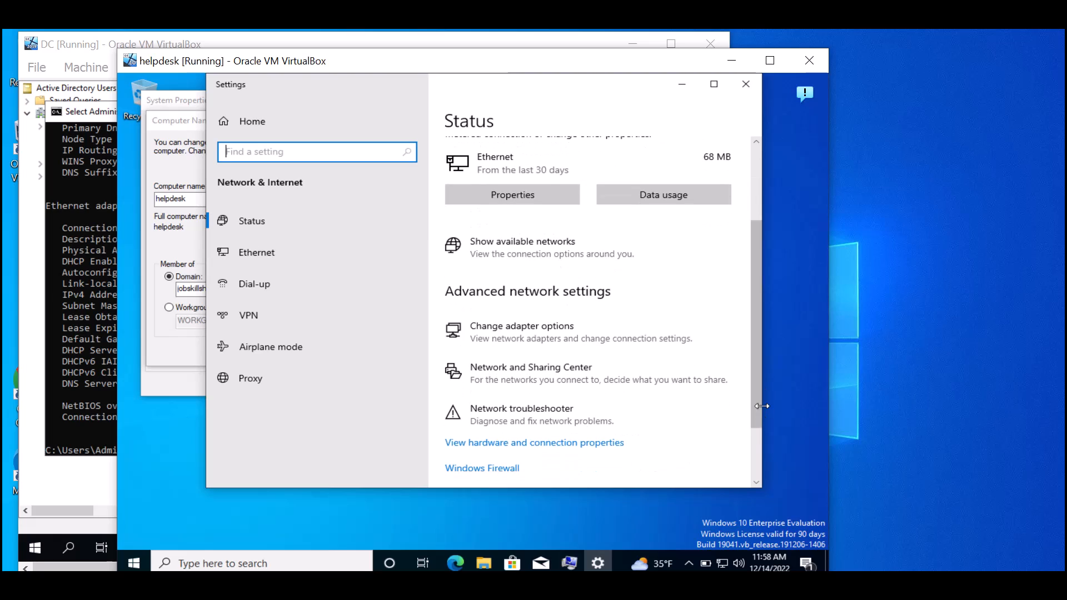
{"action": "left_click", "coordinate": [512, 350]}
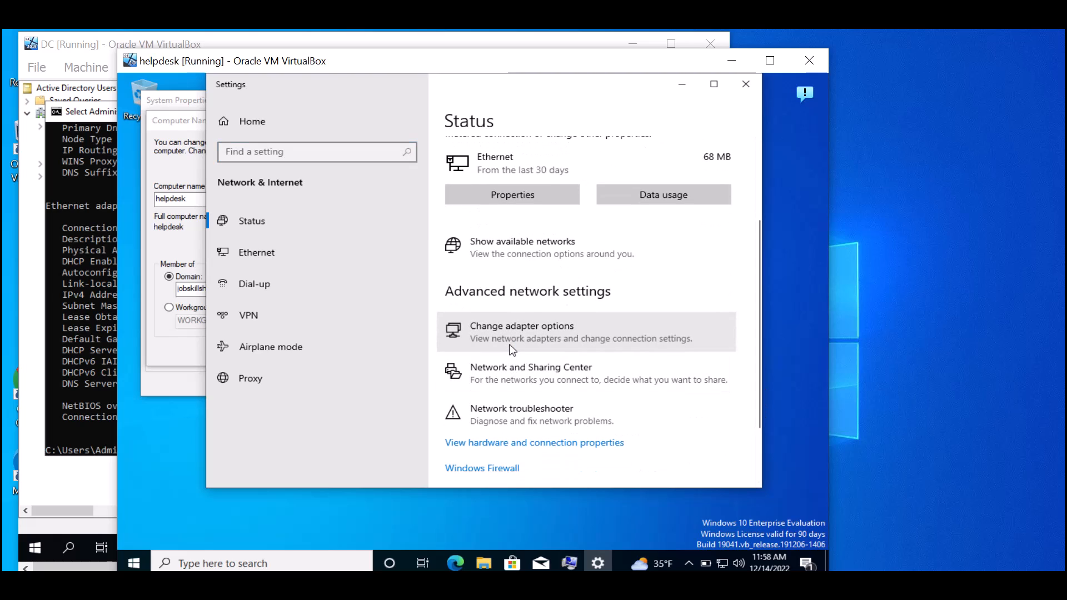
{"action": "right_click", "coordinate": [272, 211]}
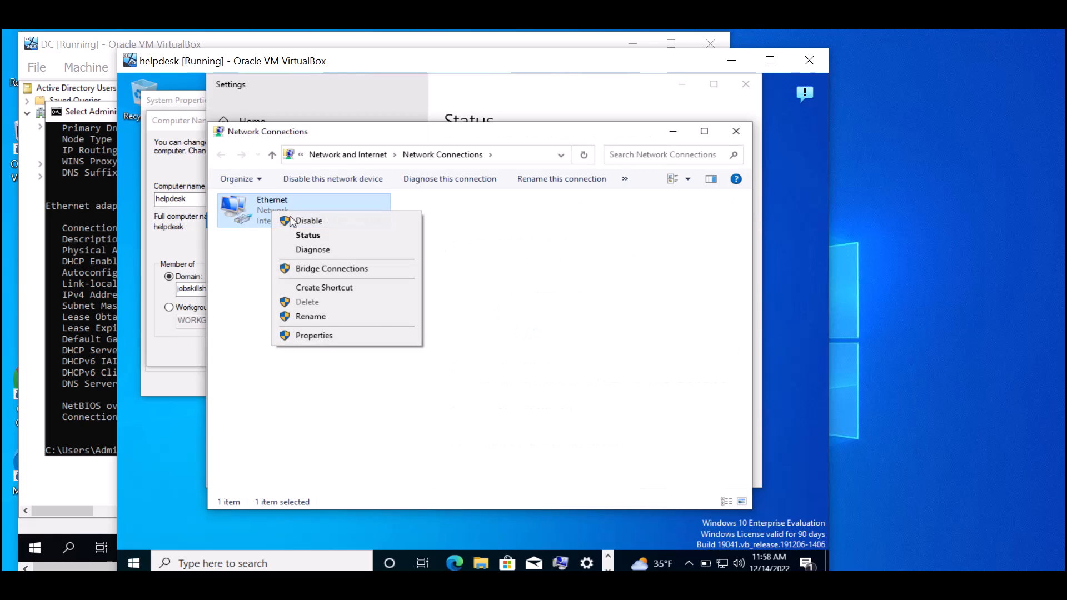
{"action": "left_click", "coordinate": [345, 337]}
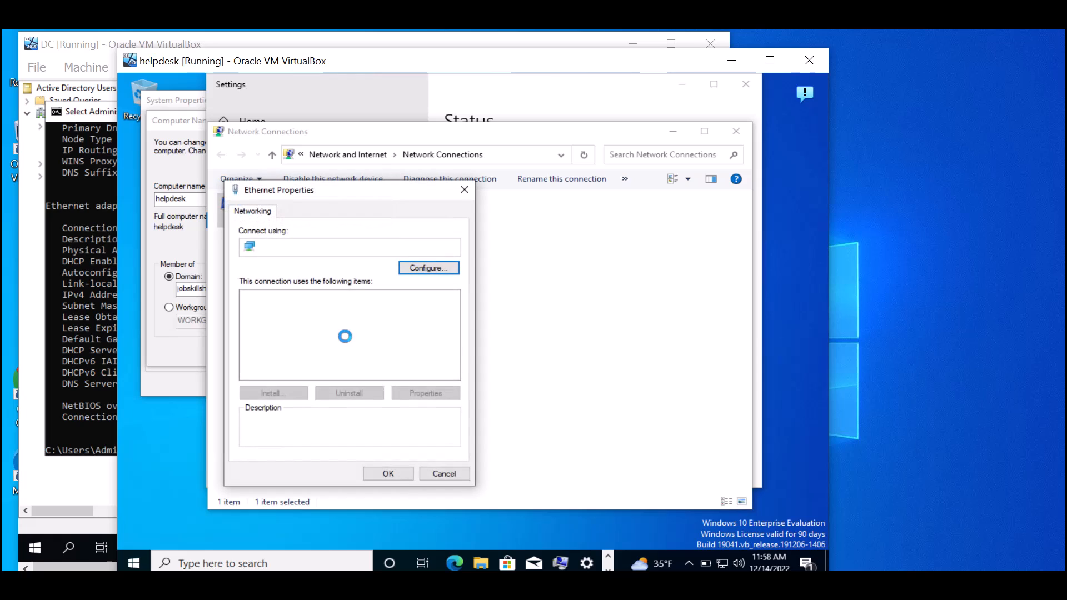
{"action": "left_click", "coordinate": [349, 341]}
{"action": "left_click", "coordinate": [354, 333]}
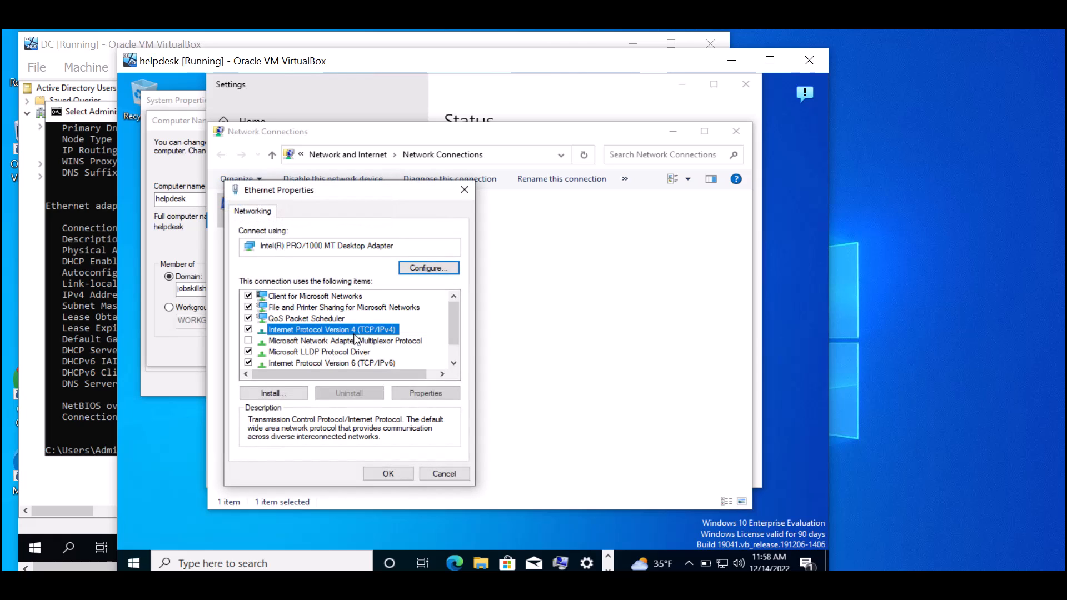
{"action": "left_click", "coordinate": [424, 393]}
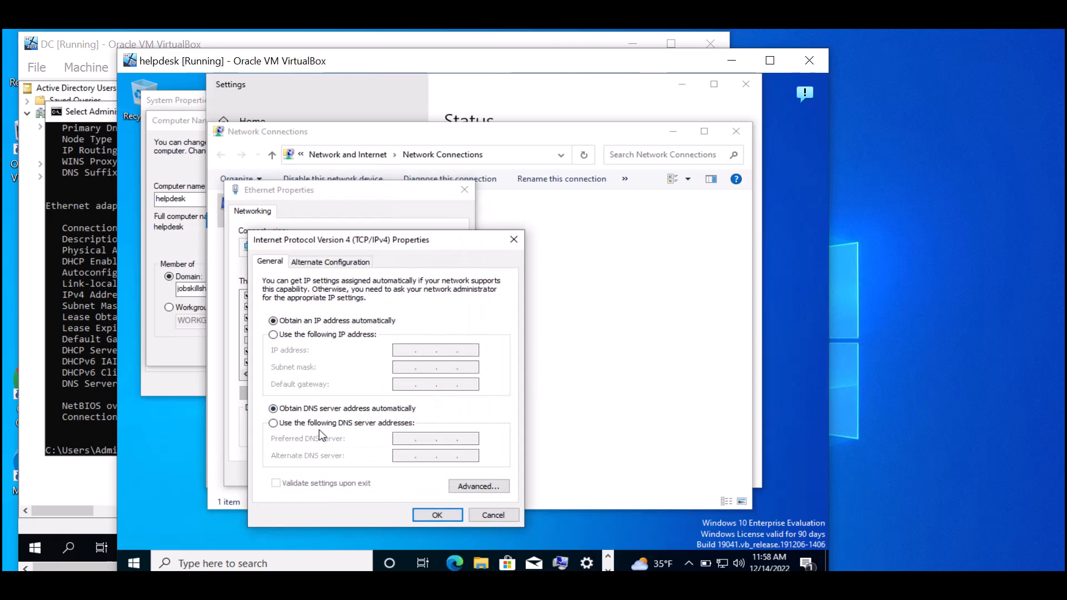
- Set the preferred DNS server manually to 192.168.1.66, checked against the DC's output, and save
{"action": "left_click", "coordinate": [311, 427]}
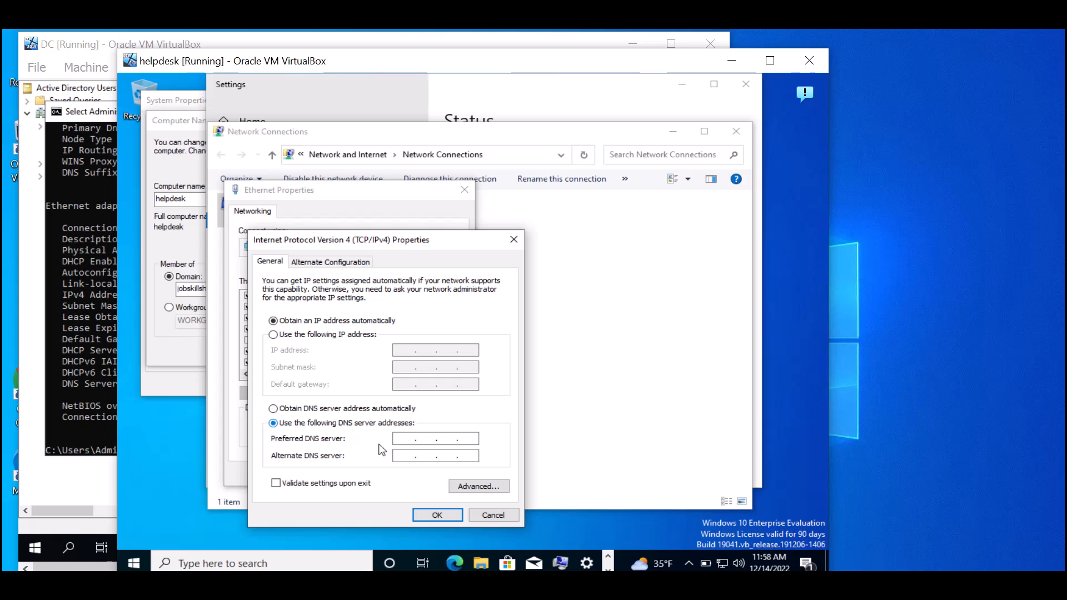
{"action": "type", "text": "192 . 168 . 1 ."}
{"action": "left_click", "coordinate": [469, 441]}
{"action": "type", "text": "66"}
{"action": "left_click", "coordinate": [98, 339]}
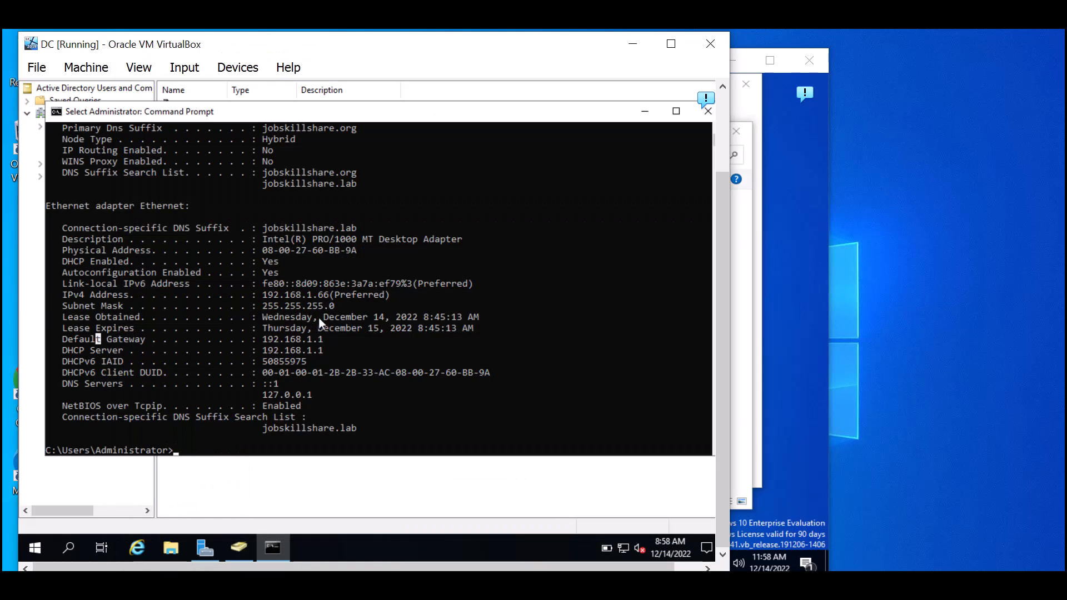
{"action": "left_click", "coordinate": [330, 291]}
{"action": "left_click_drag", "start_coordinate": [266, 297], "coordinate": [263, 295]}
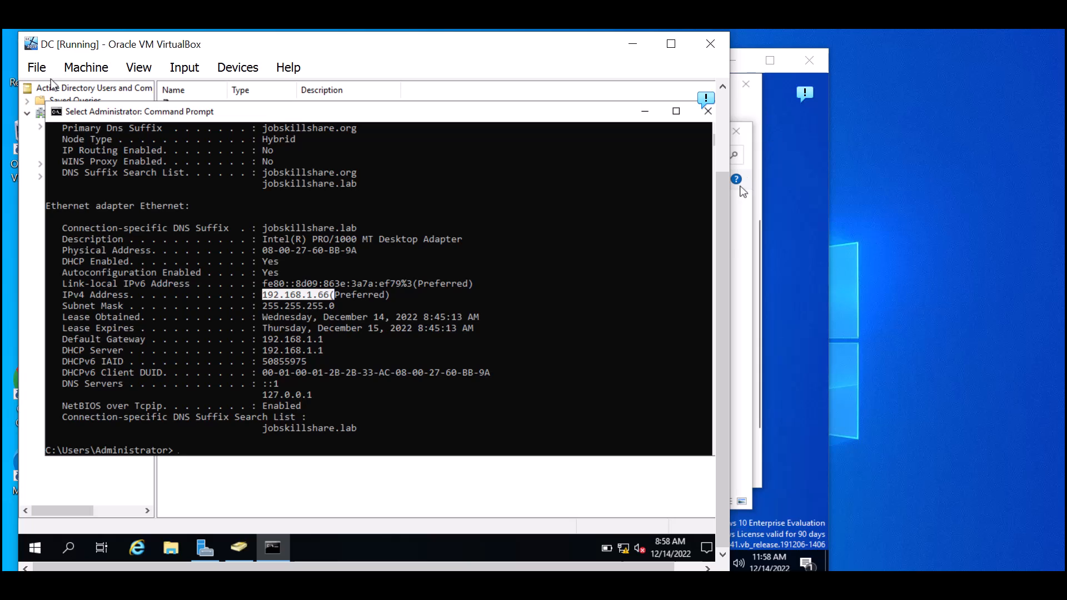
{"action": "left_click", "coordinate": [765, 240]}
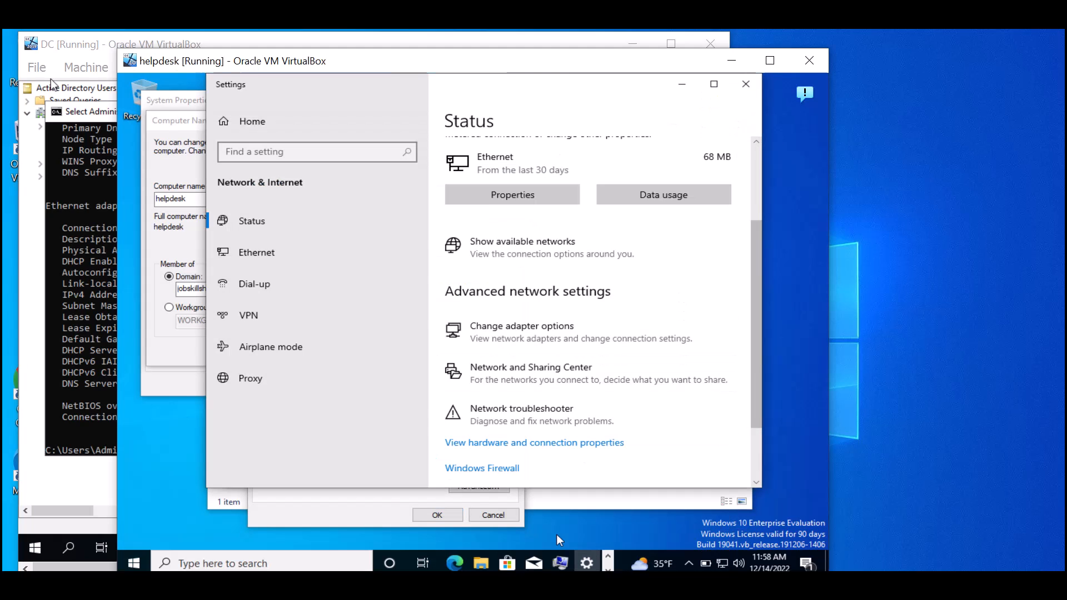
{"action": "left_click", "coordinate": [378, 501]}
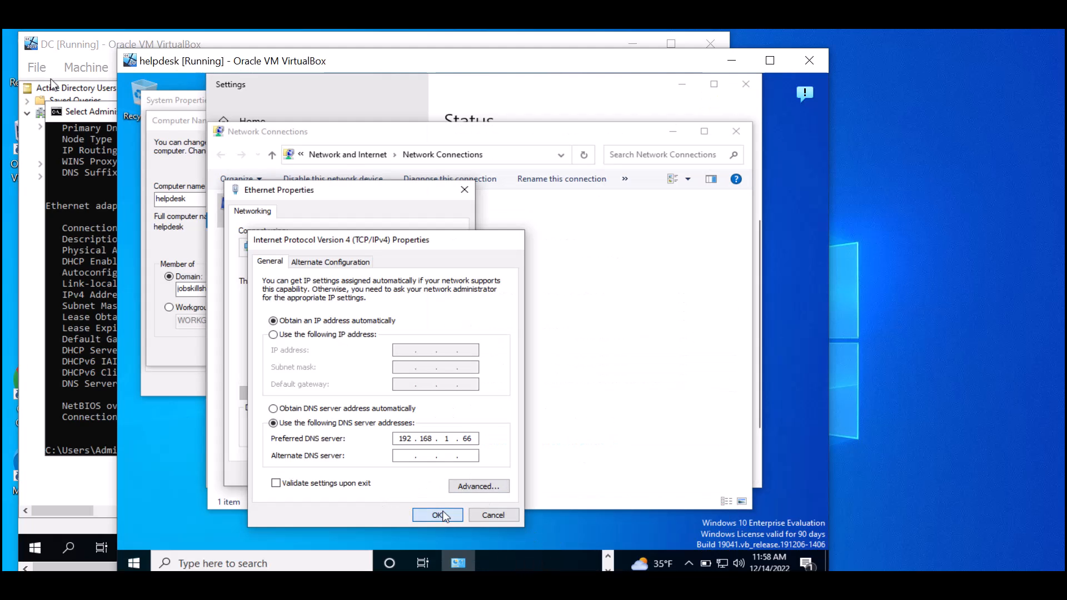
{"action": "left_click", "coordinate": [437, 514]}
- Close the Ethernet properties and Network Connections windows and dismiss the join error
{"action": "left_click", "coordinate": [387, 474]}
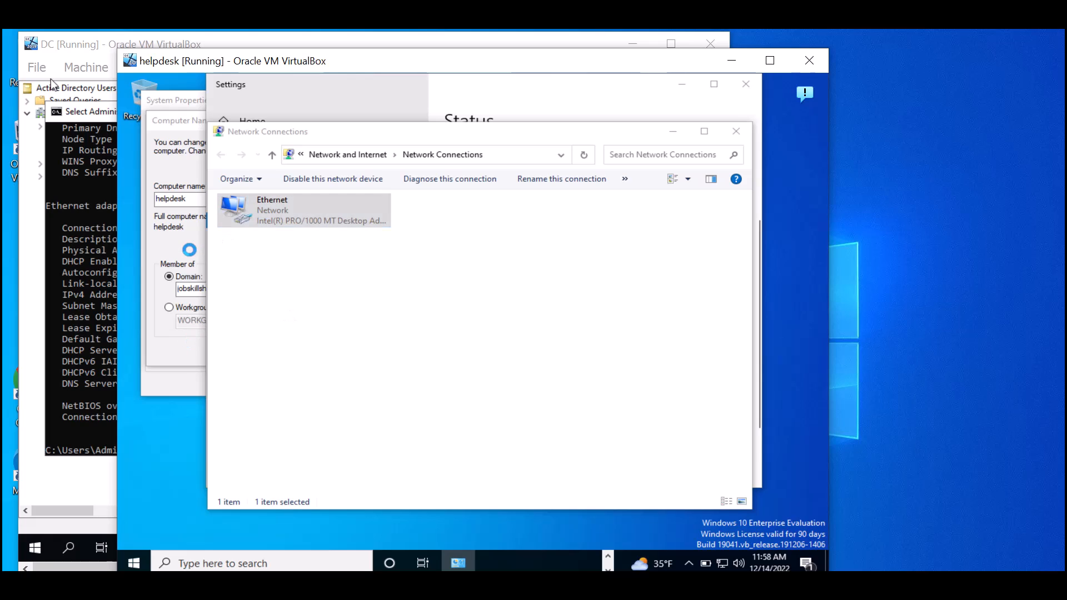
{"action": "left_click", "coordinate": [328, 223]}
{"action": "left_click", "coordinate": [726, 137]}
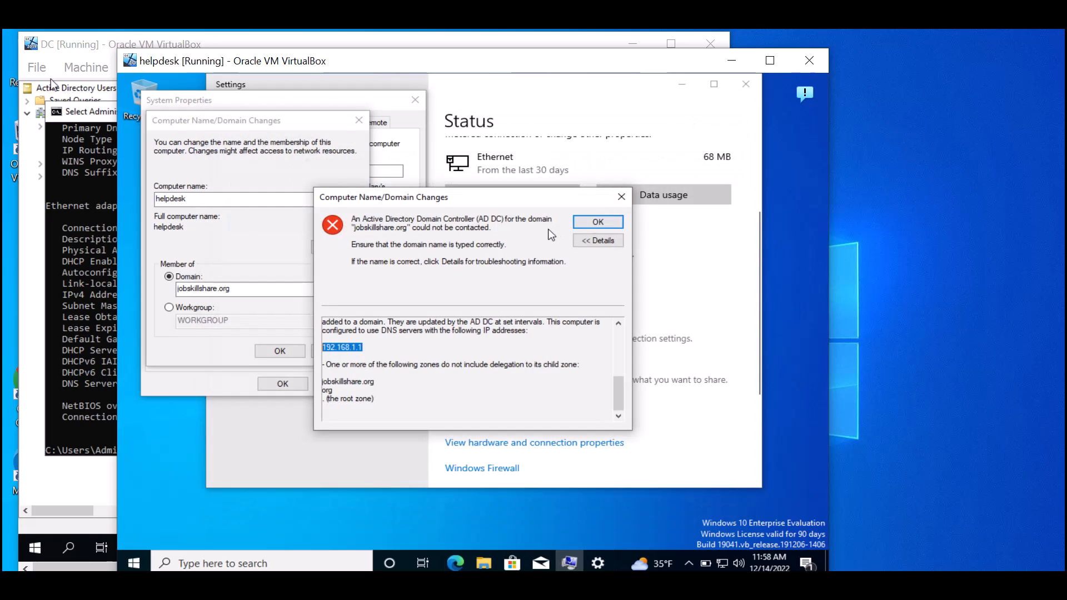
{"action": "left_click", "coordinate": [602, 225]}
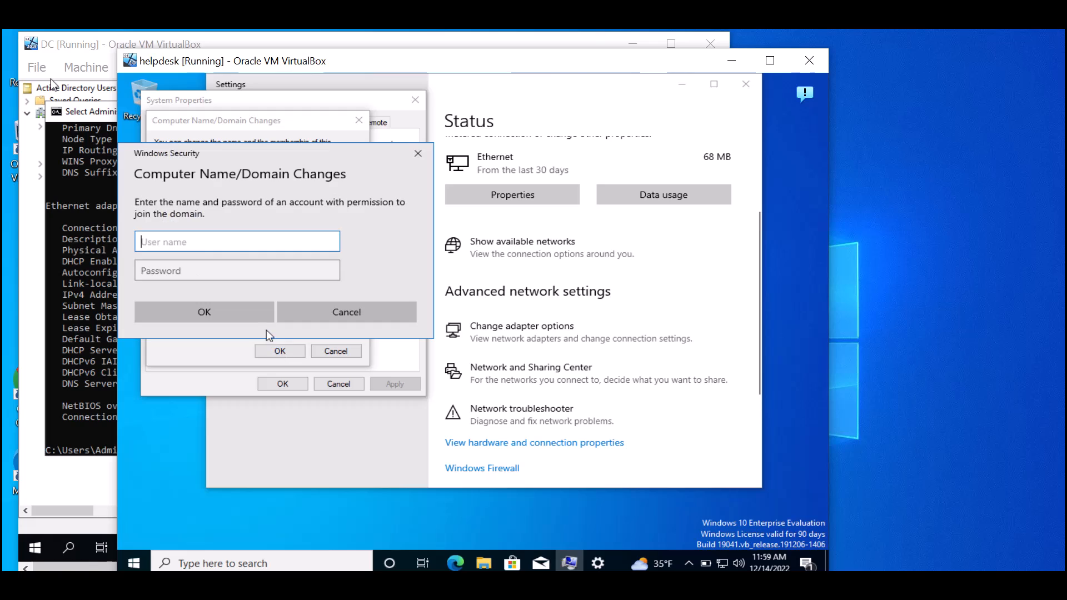
- Enter the domain account's username and password to join jobskillshare.org, then close the dialogs
{"action": "type", "text": "helpdesk"}
{"action": "key", "text": "Tab"}
{"action": "type", "text": "P"}
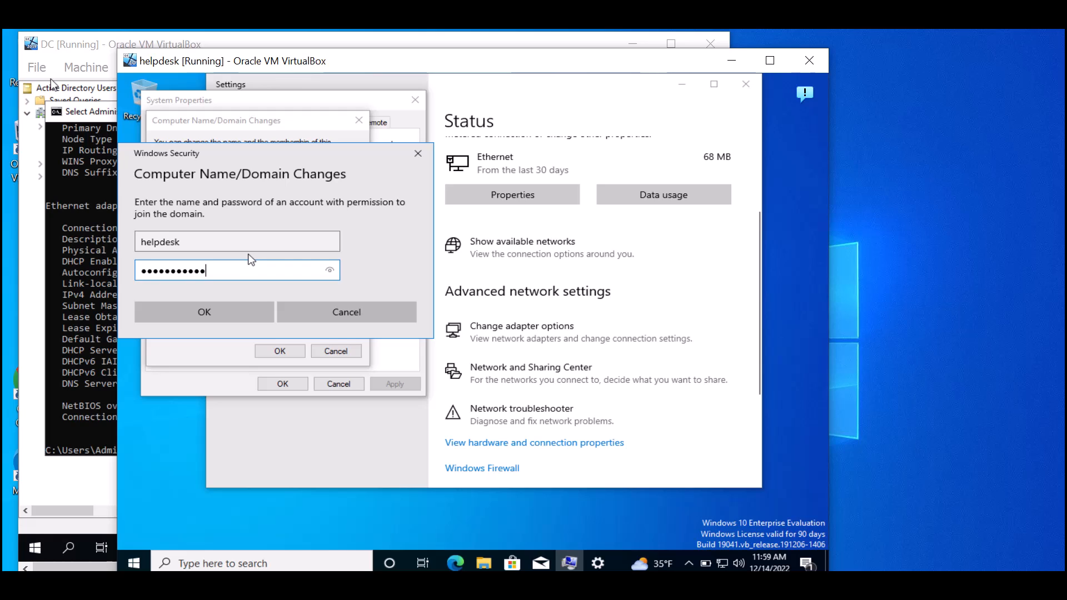
{"action": "left_click", "coordinate": [247, 313]}
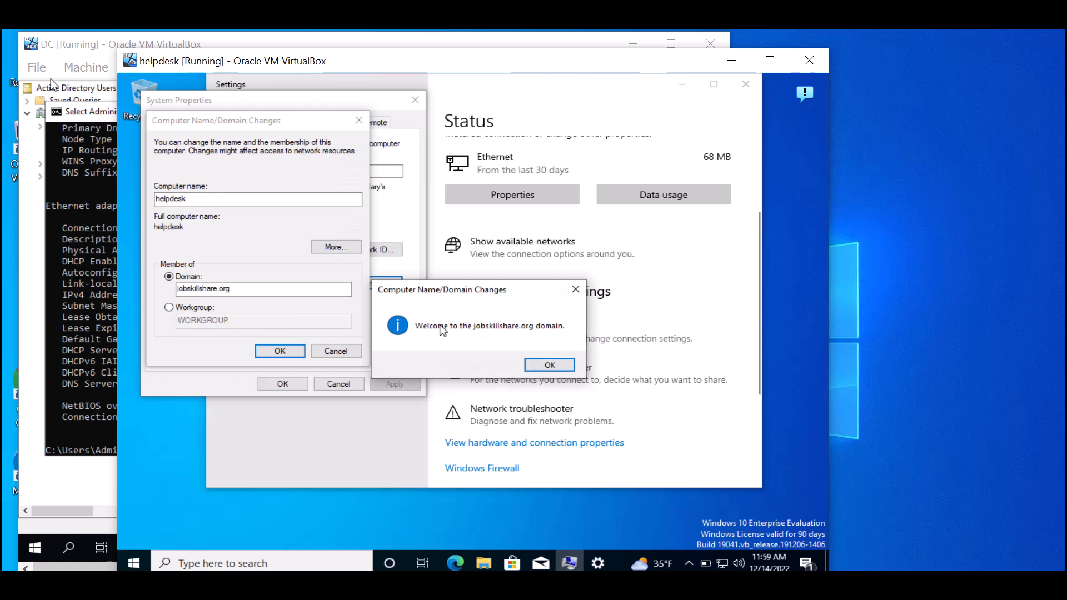
{"action": "left_click", "coordinate": [548, 364]}
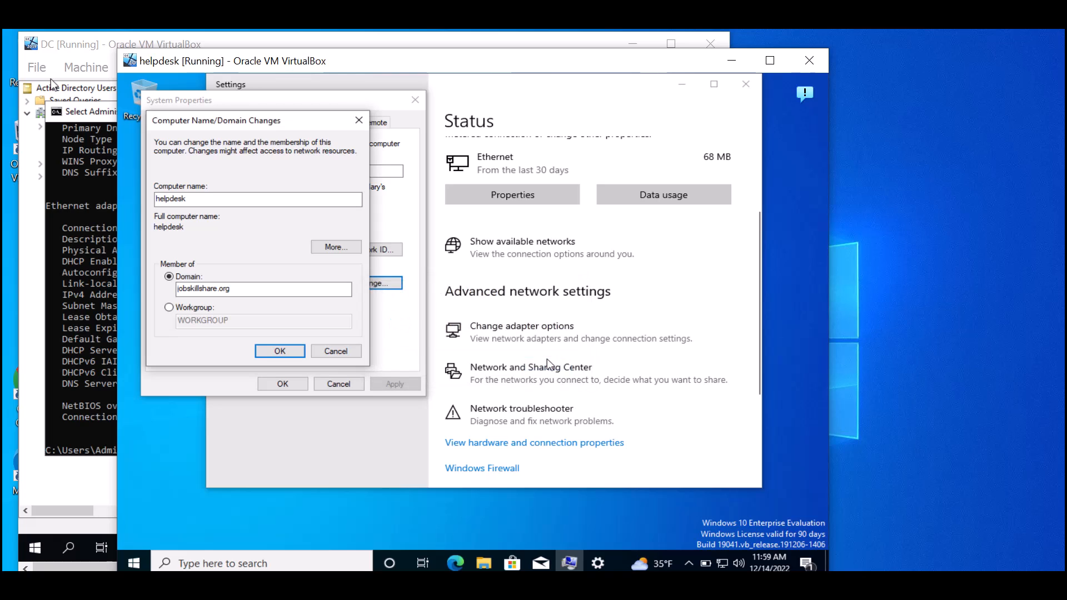
{"action": "left_click", "coordinate": [556, 336]}
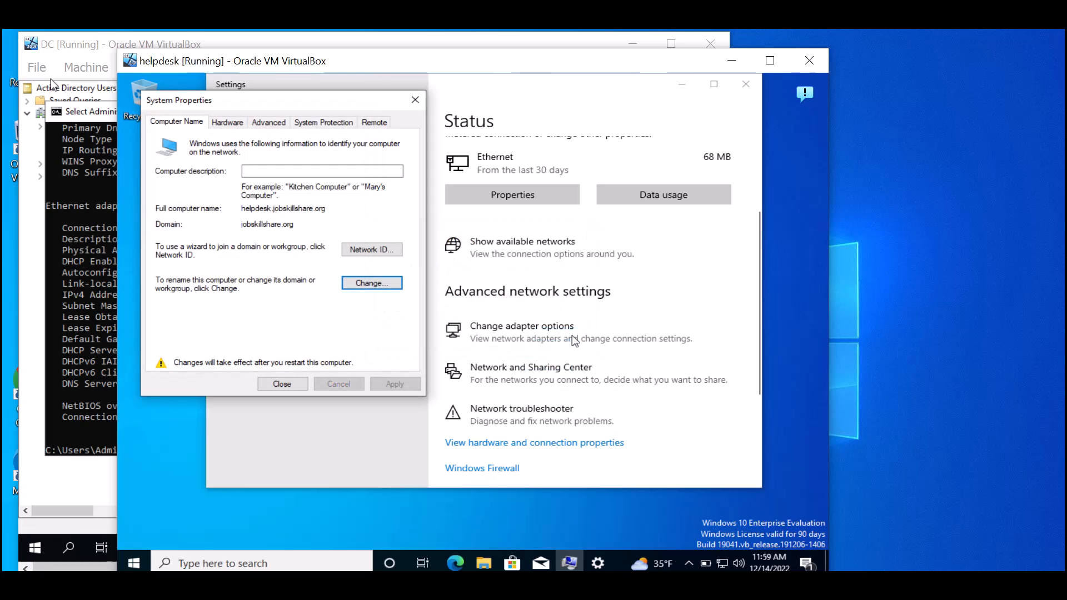
{"action": "left_click", "coordinate": [289, 386]}
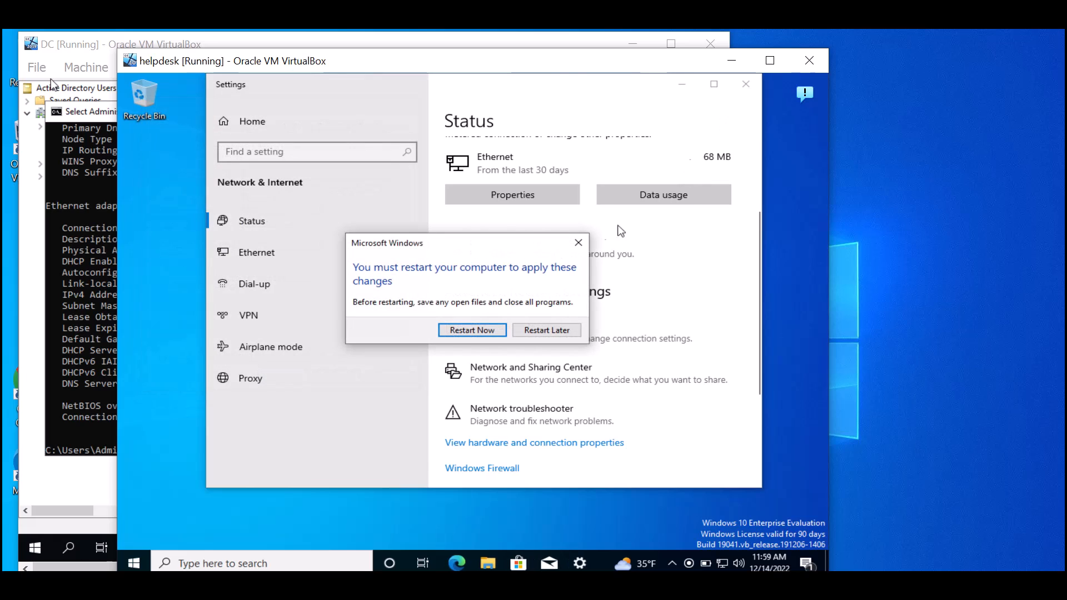
- Restart the helpdesk VM, then refresh the DC's Computers container to find HELPDESK
{"action": "left_click", "coordinate": [482, 329]}
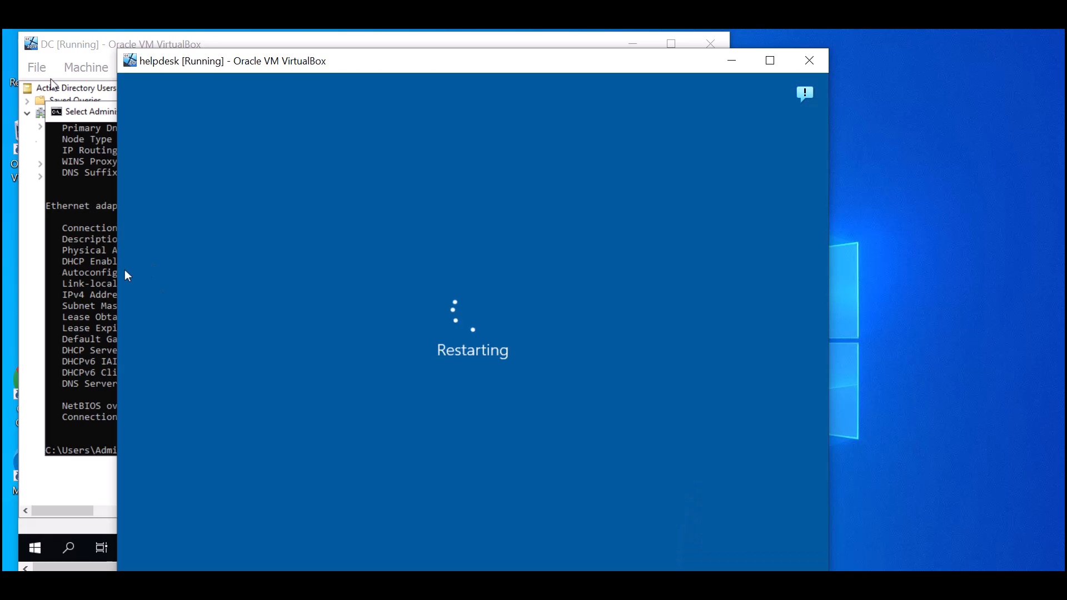
{"action": "left_click", "coordinate": [82, 47]}
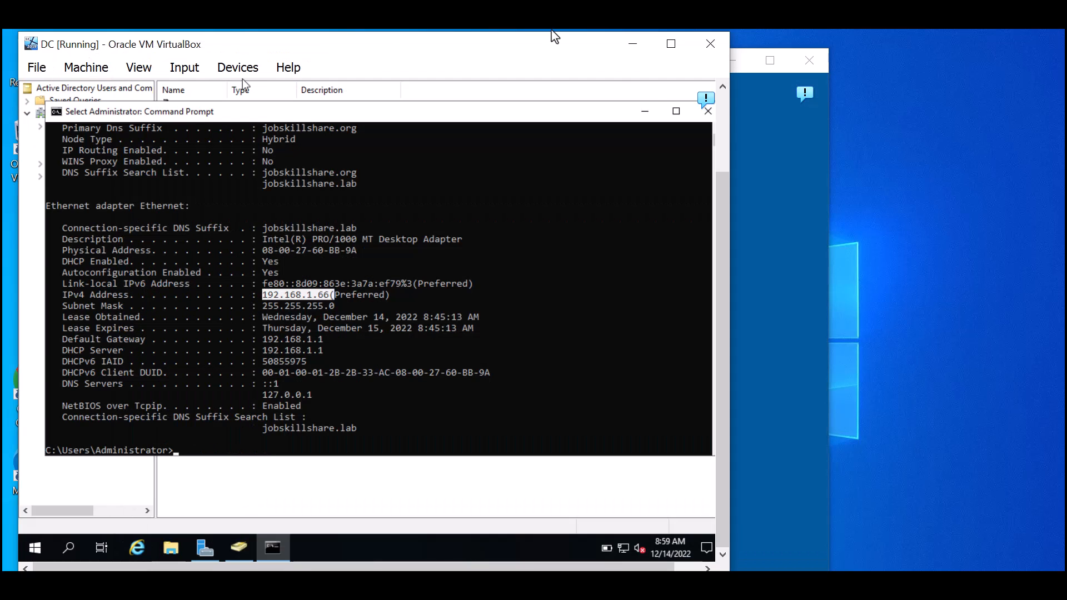
{"action": "left_click", "coordinate": [696, 113]}
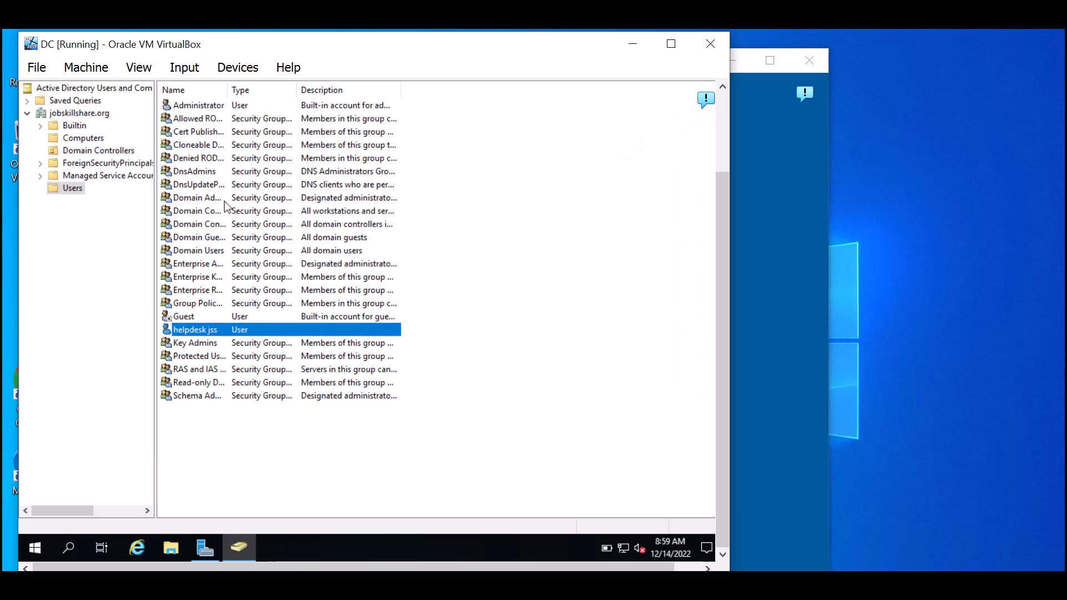
{"action": "left_click", "coordinate": [72, 139]}
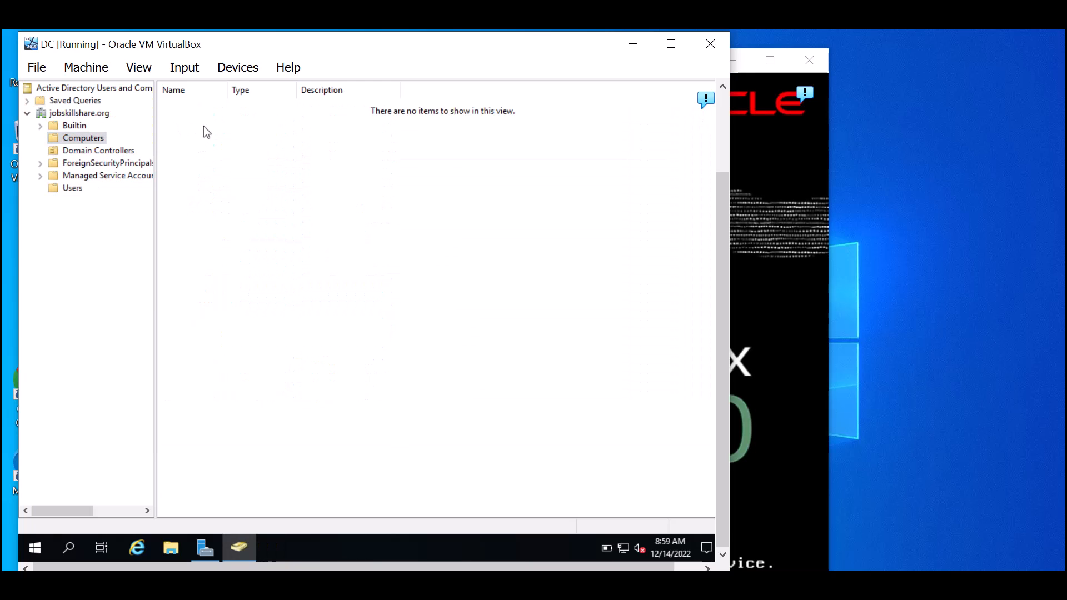
{"action": "left_click_drag", "start_coordinate": [719, 199], "coordinate": [718, 149]}
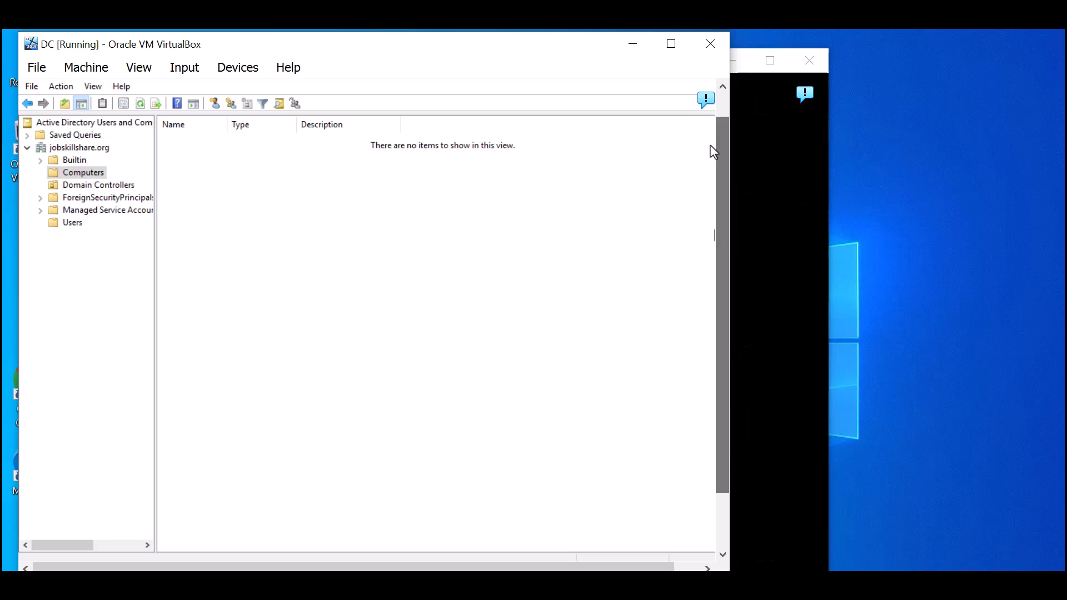
{"action": "left_click", "coordinate": [140, 103]}
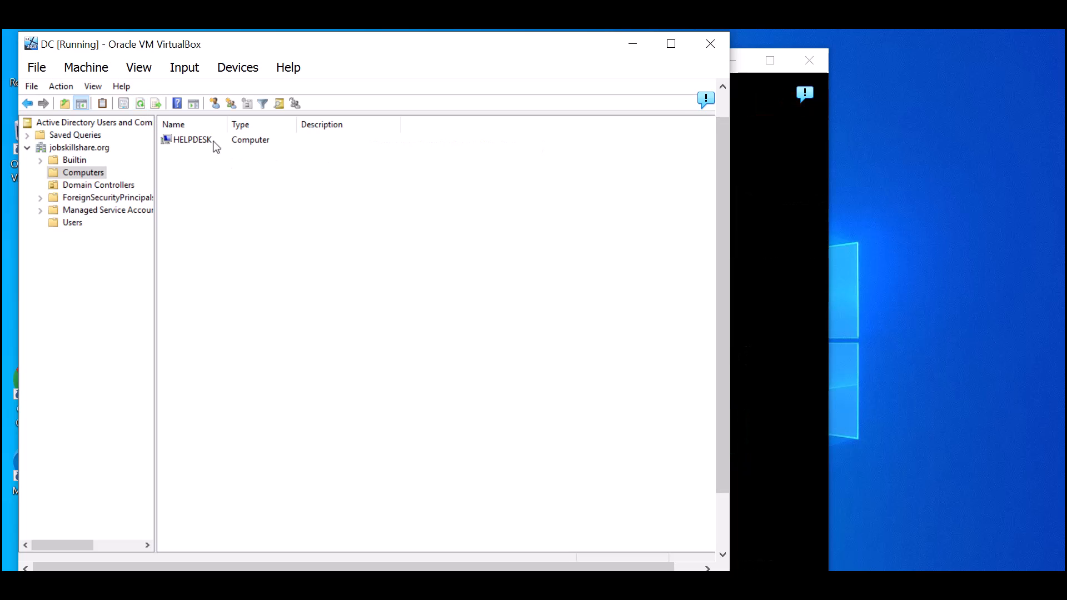
{"action": "left_click", "coordinate": [215, 143]}
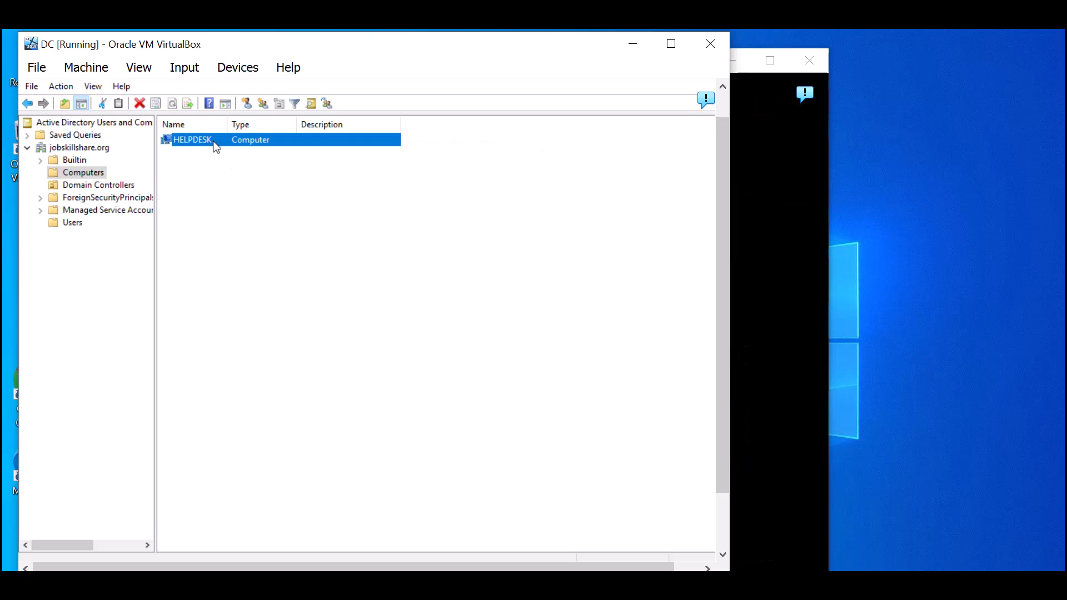
- Open the Users container on the DC and select the new helpdesk user
{"action": "left_click", "coordinate": [73, 223]}
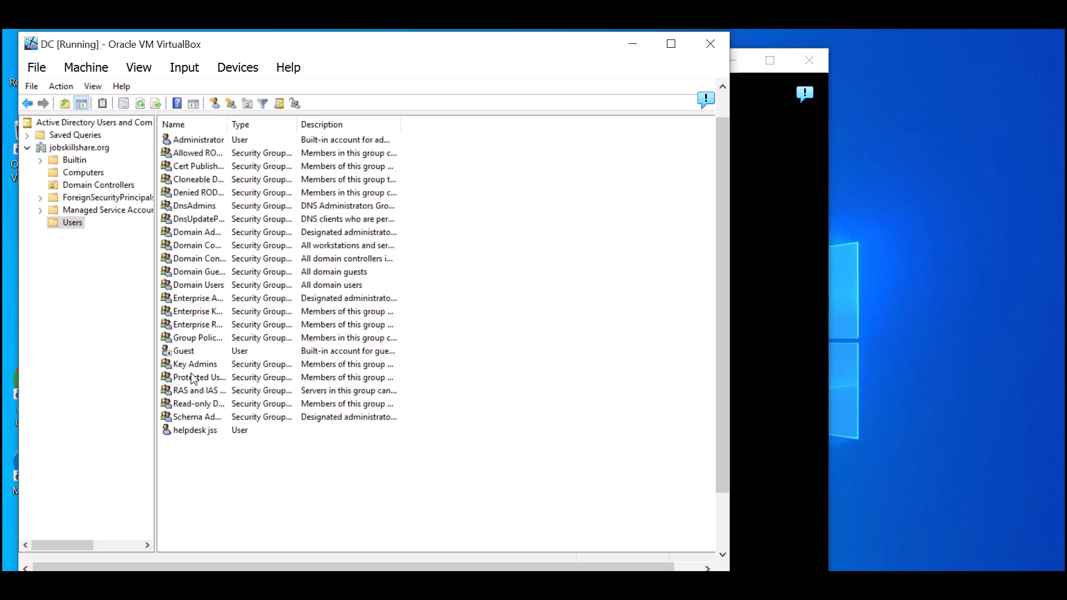
{"action": "left_click", "coordinate": [191, 420]}
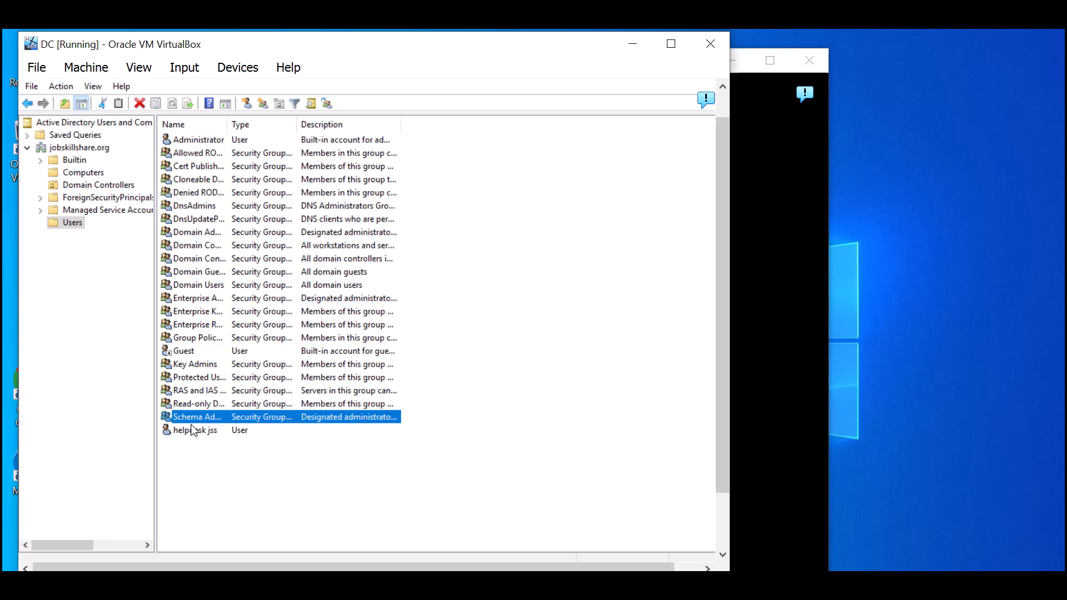
{"action": "left_click", "coordinate": [193, 432]}
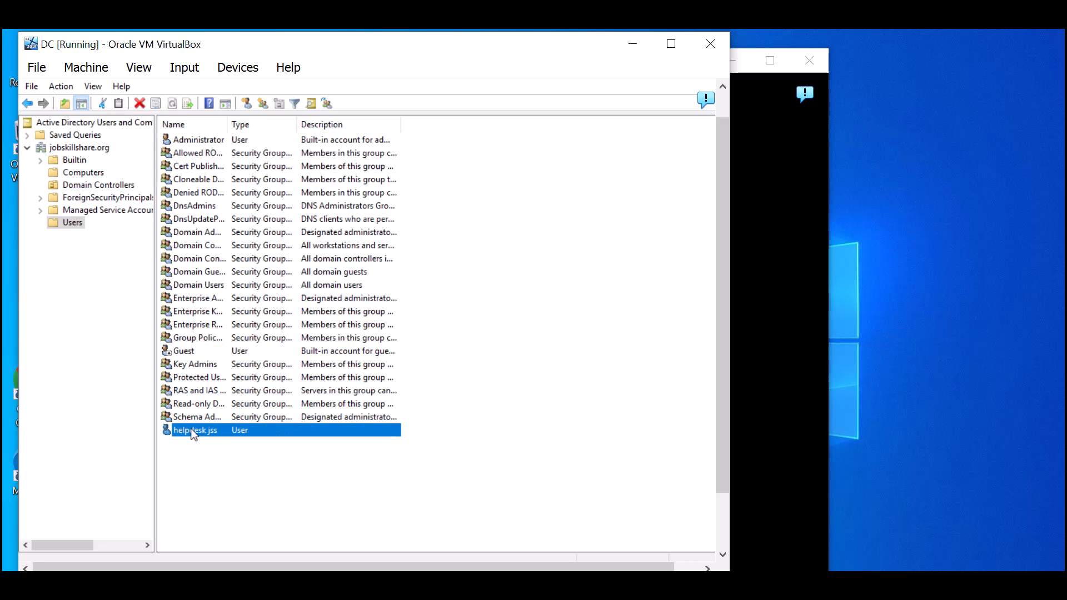
{"action": "left_click", "coordinate": [801, 169]}
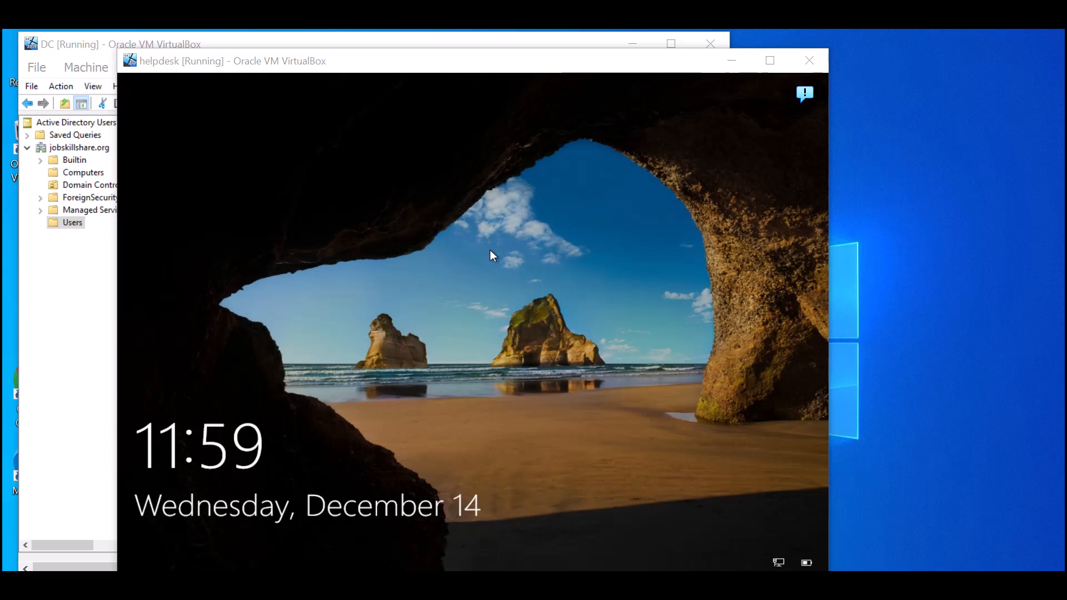
- Sign in to the helpdesk VM as the domain user helpdesk
{"action": "left_click", "coordinate": [445, 275]}
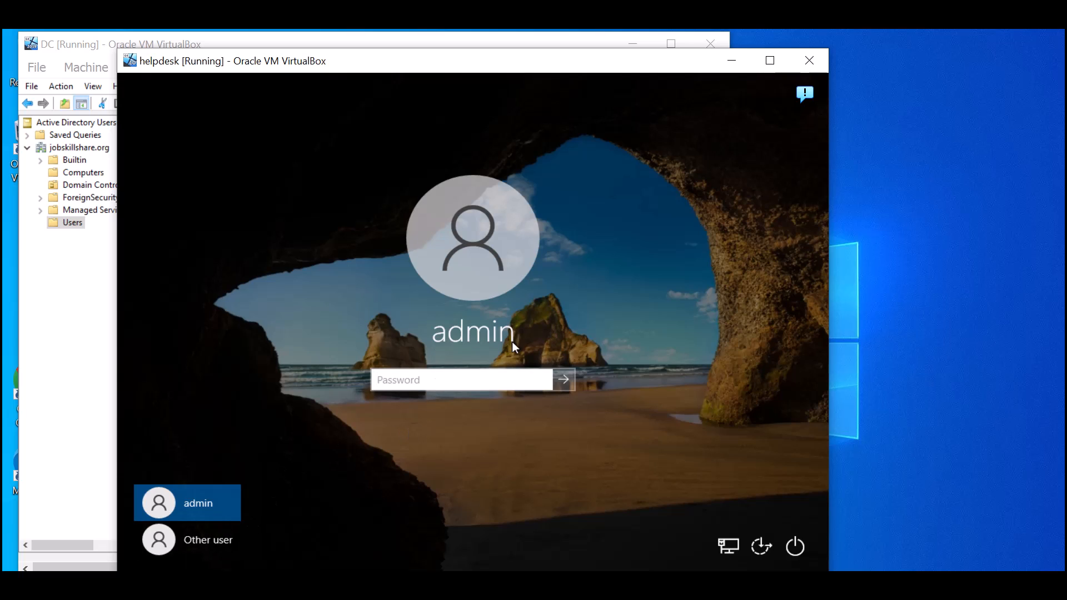
{"action": "left_click", "coordinate": [191, 542]}
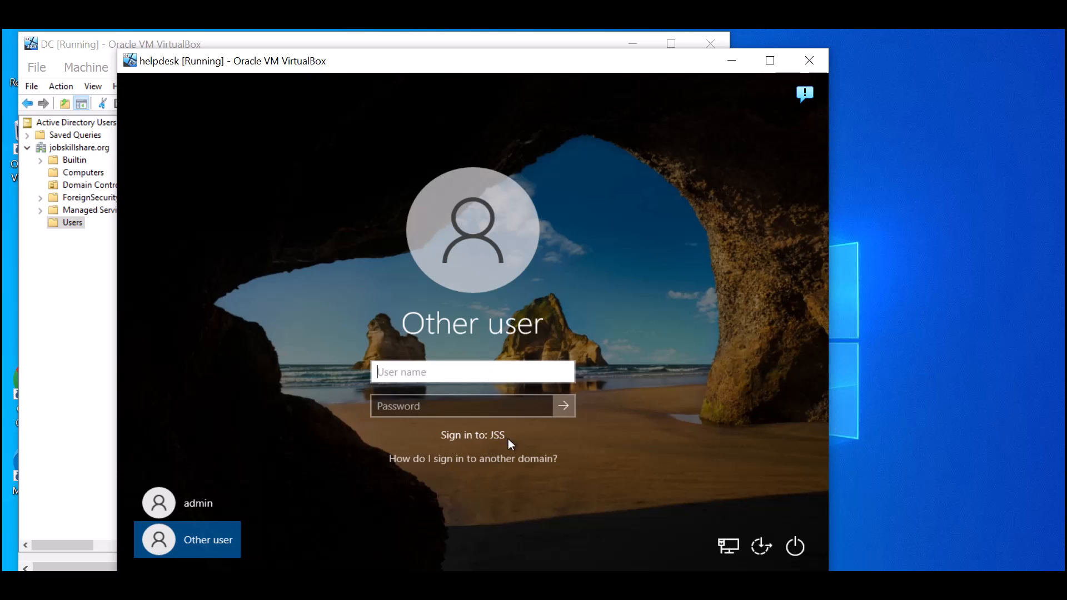
{"action": "type", "text": "helpdesk"}
{"action": "key", "text": "Tab"}
{"action": "type", "text": "•••••••••••"}
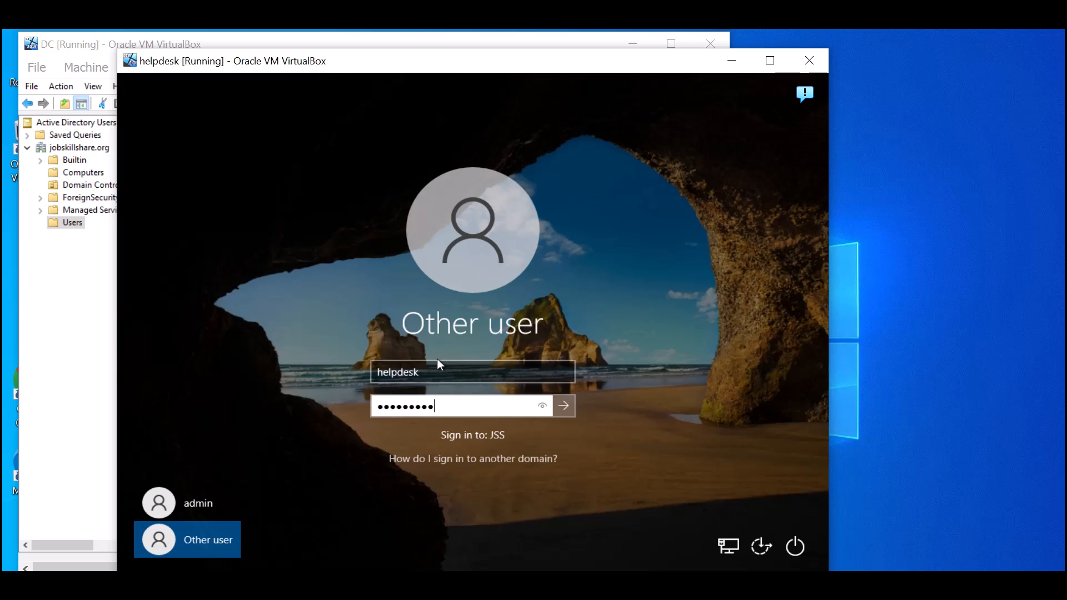
{"action": "key", "text": "Return"}
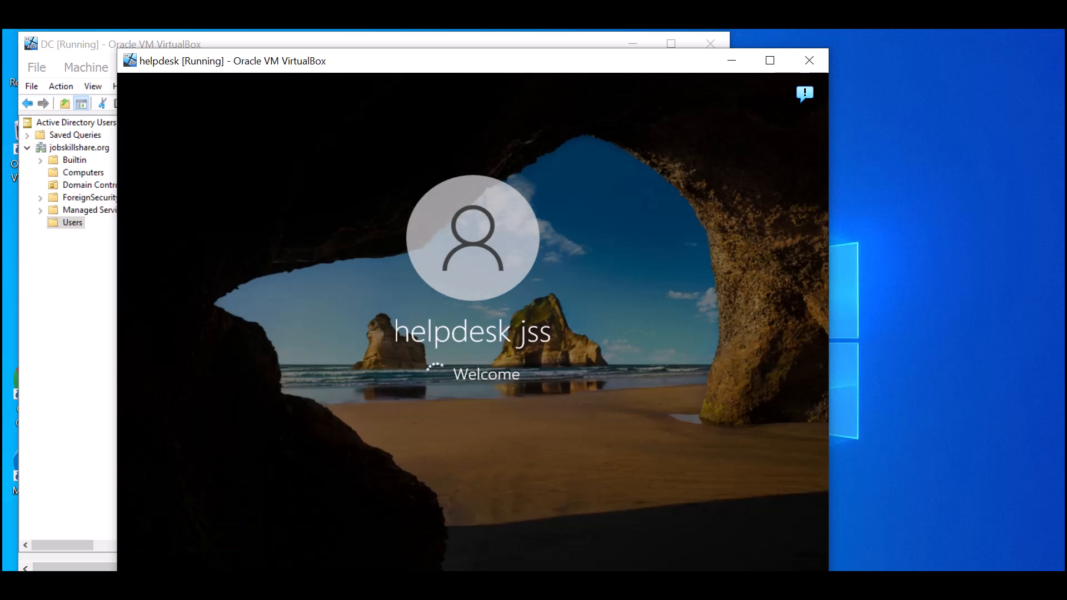
- Select the helpdesk user in the DC's Users list, then shift the helpdesk VM window right
{"action": "left_click", "coordinate": [85, 336]}
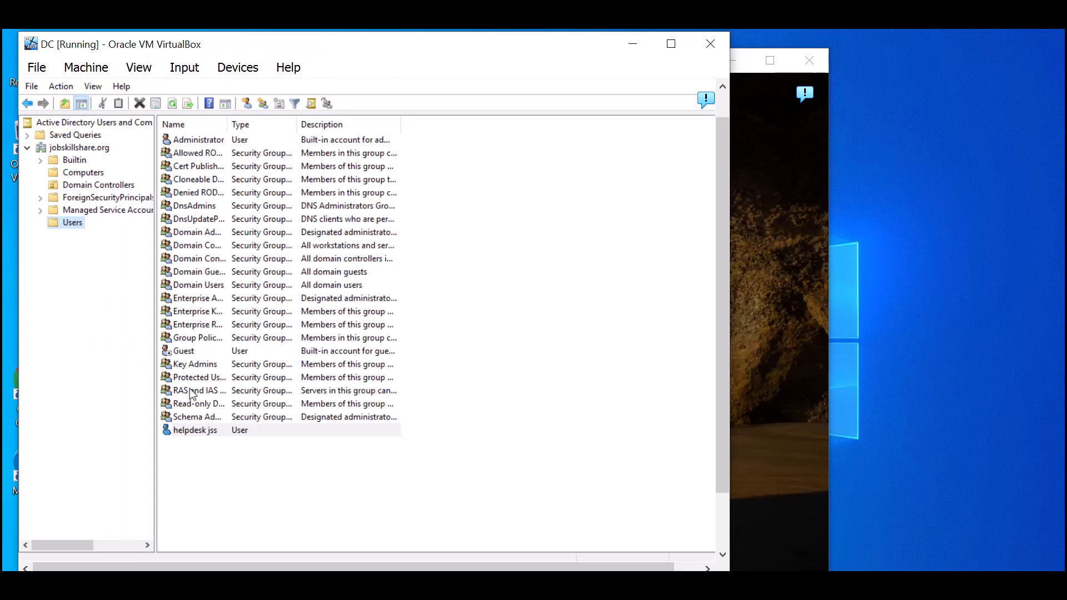
{"action": "left_click", "coordinate": [209, 421]}
{"action": "left_click", "coordinate": [210, 433]}
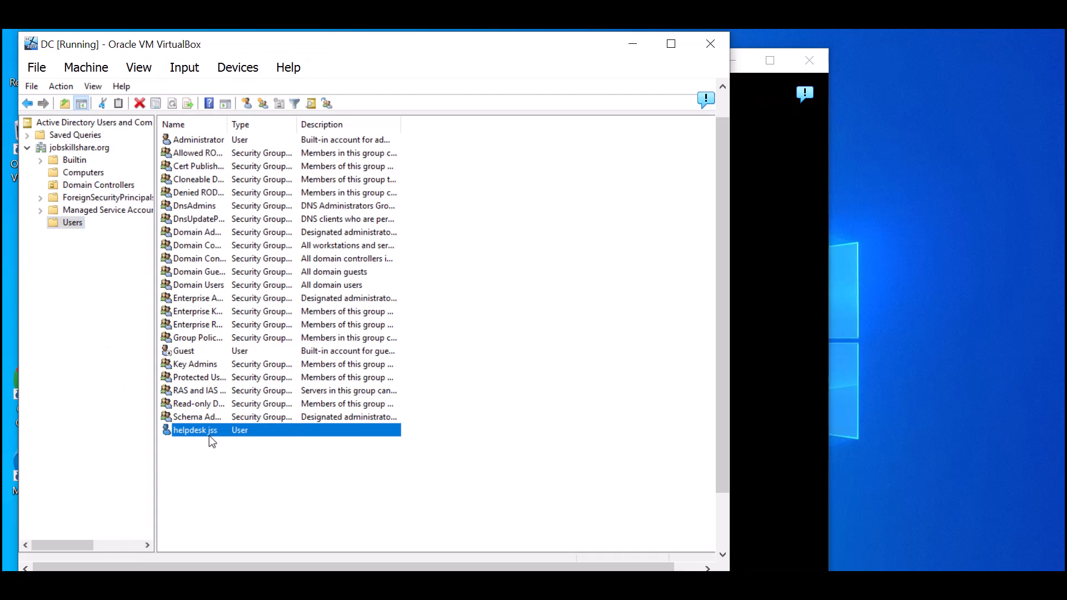
{"action": "left_click", "coordinate": [774, 278]}
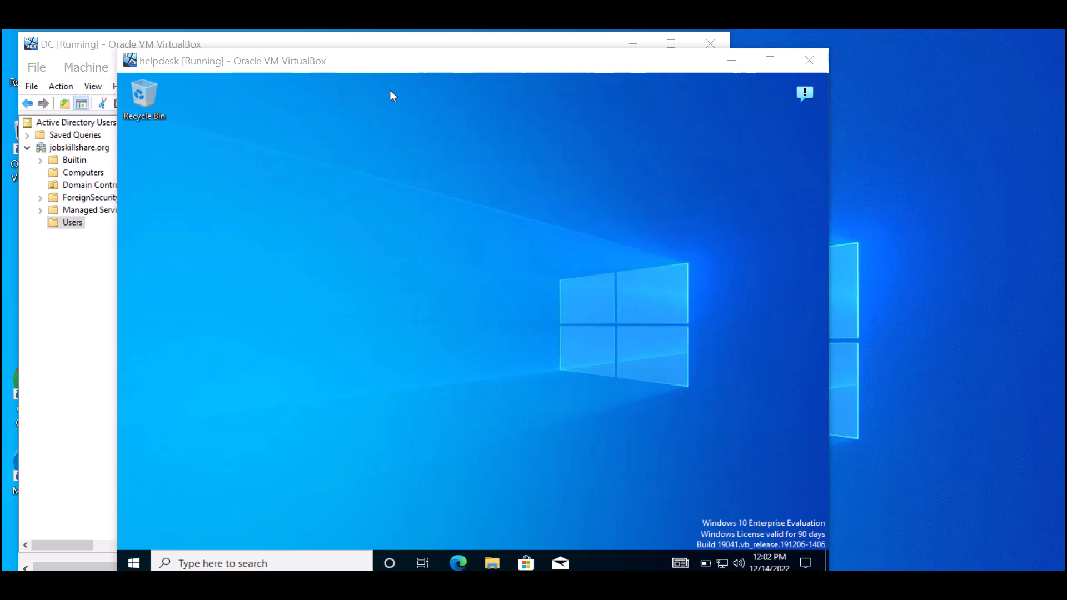
{"action": "left_click_drag", "start_coordinate": [190, 64], "coordinate": [286, 58]}
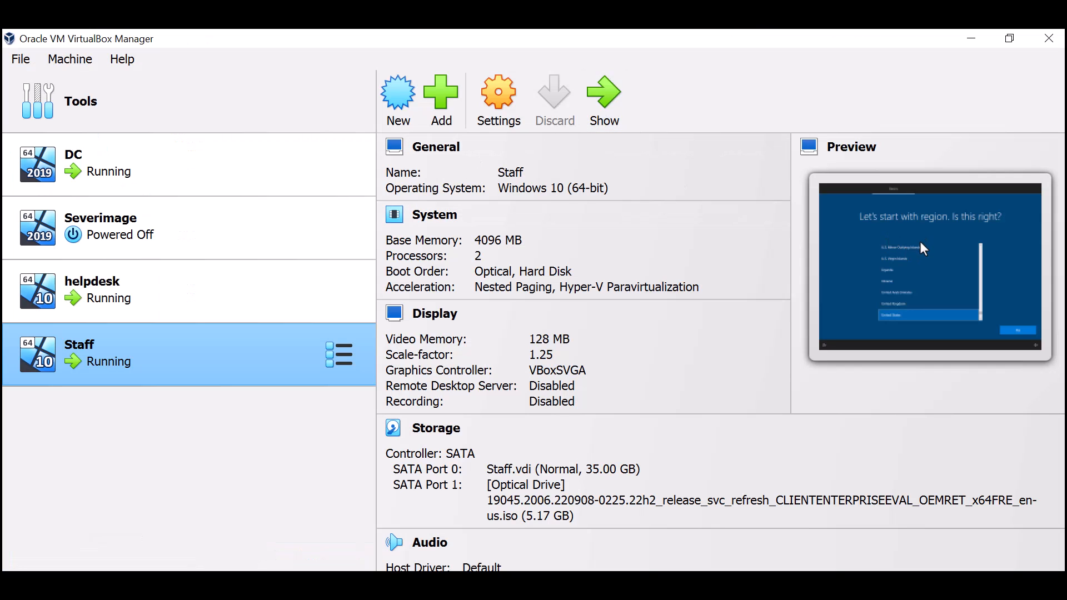
- Begin a new user in the jobskillshare.org Users container with logon name 'staff'
{"action": "left_click", "coordinate": [972, 38]}
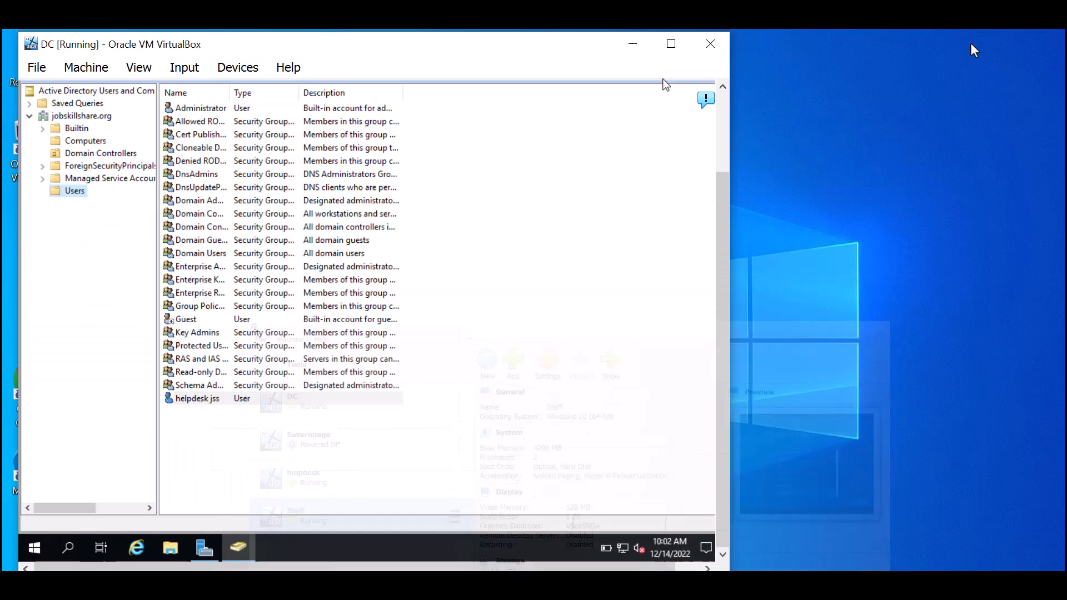
{"action": "right_click", "coordinate": [186, 429]}
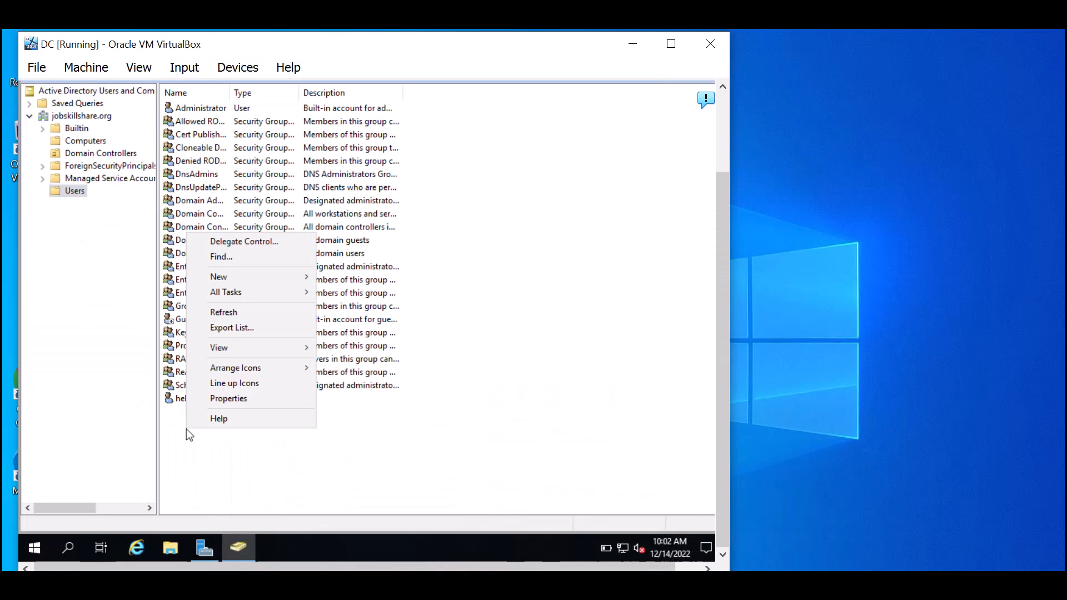
{"action": "left_click", "coordinate": [288, 278]}
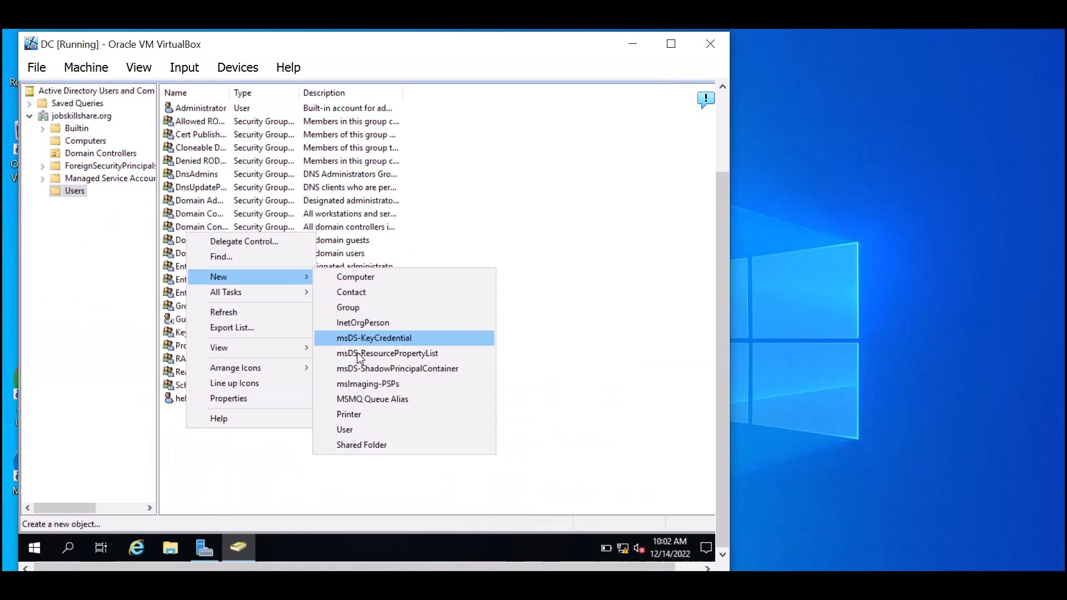
{"action": "left_click", "coordinate": [362, 429]}
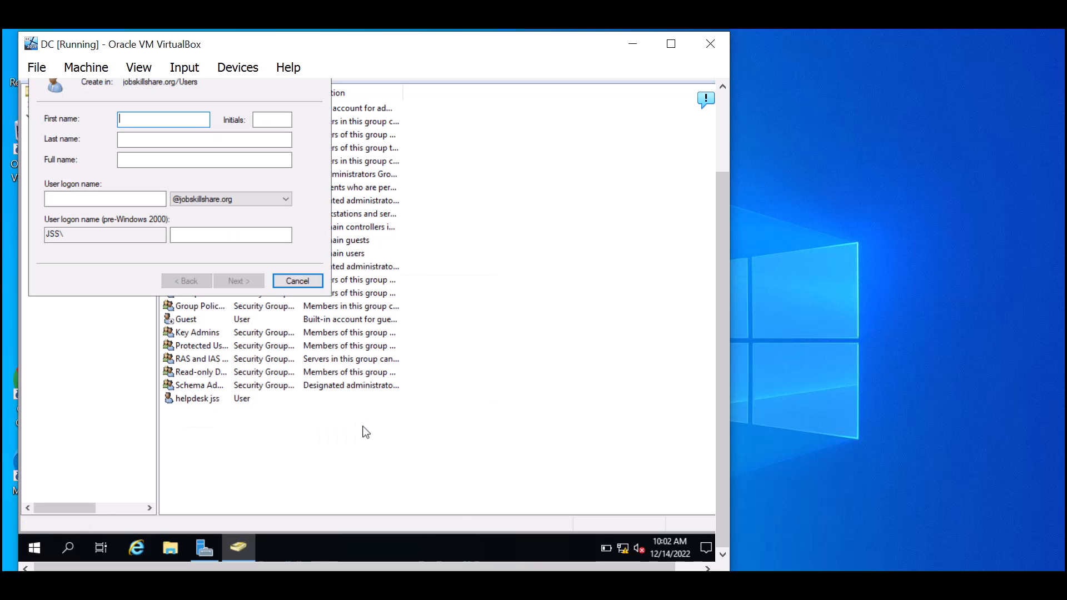
{"action": "key", "text": "Tab"}
{"action": "key", "text": "Tab"}
{"action": "key", "text": "Tab"}
{"action": "key", "text": "Tab"}
{"action": "type", "text": "staf"}
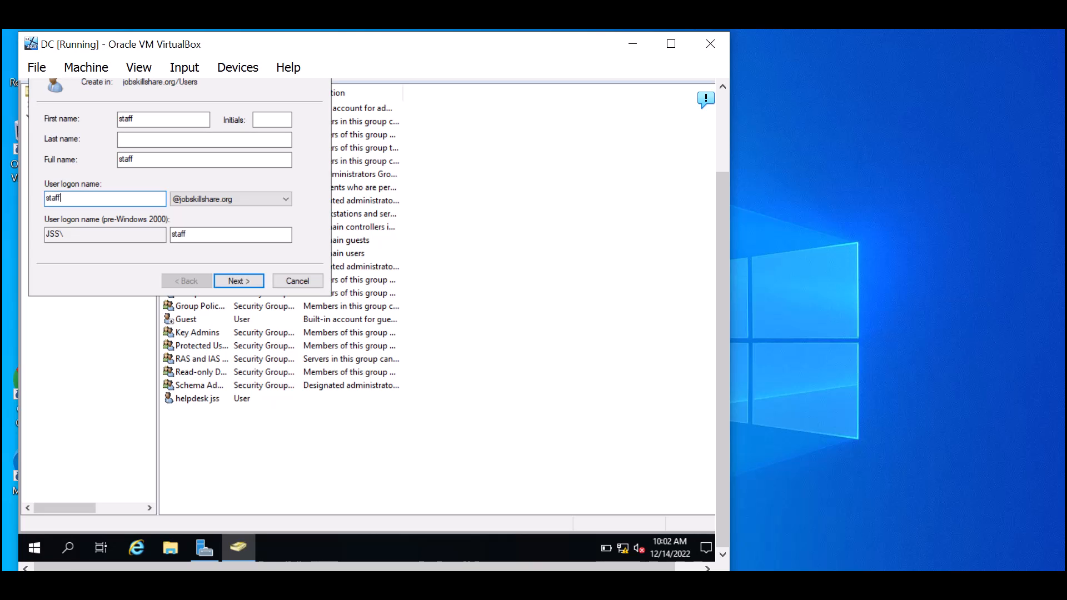
{"action": "left_click", "coordinate": [251, 279]}
- Give the staff account a password, no forced change at next logon, and finish
{"action": "left_click", "coordinate": [139, 166]}
{"action": "left_click", "coordinate": [207, 119]}
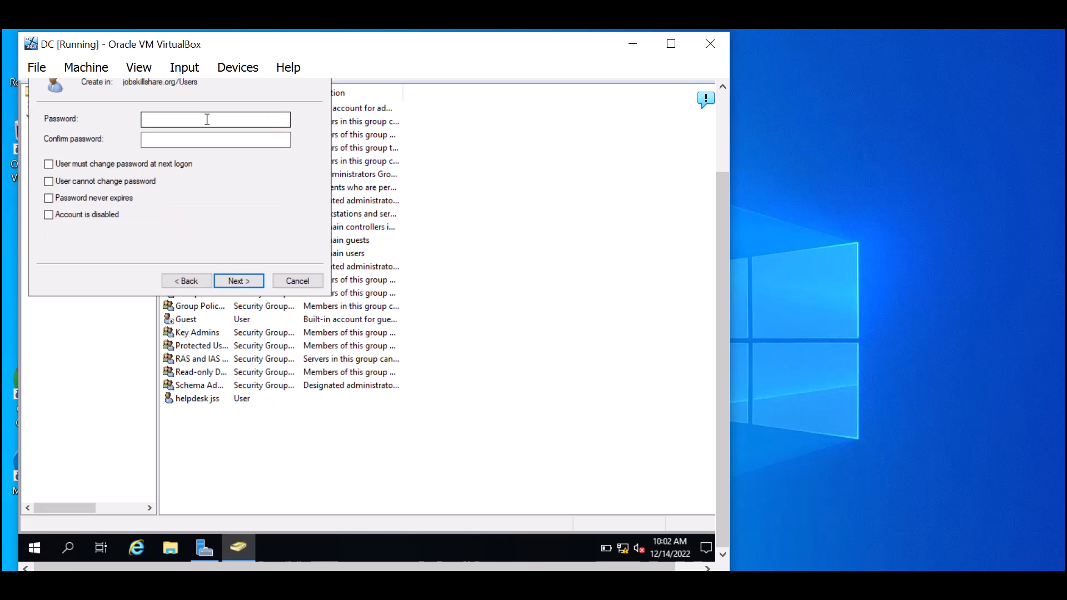
{"action": "type", "text": "••••••••"}
{"action": "key", "text": "Tab"}
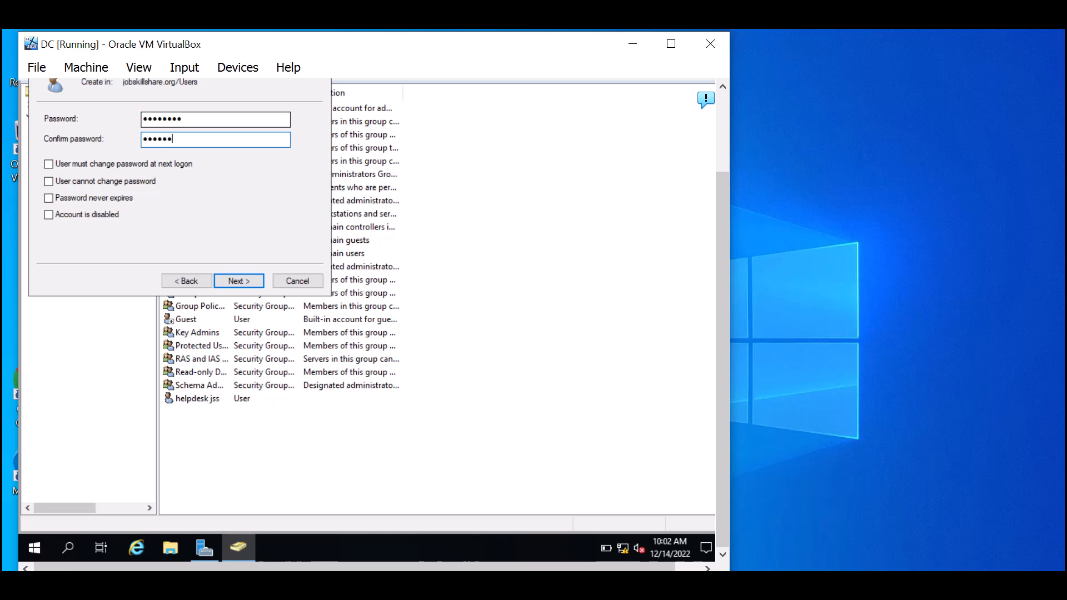
{"action": "type", "text": "••••••••"}
{"action": "key", "text": "Return"}
{"action": "key", "text": "Return"}
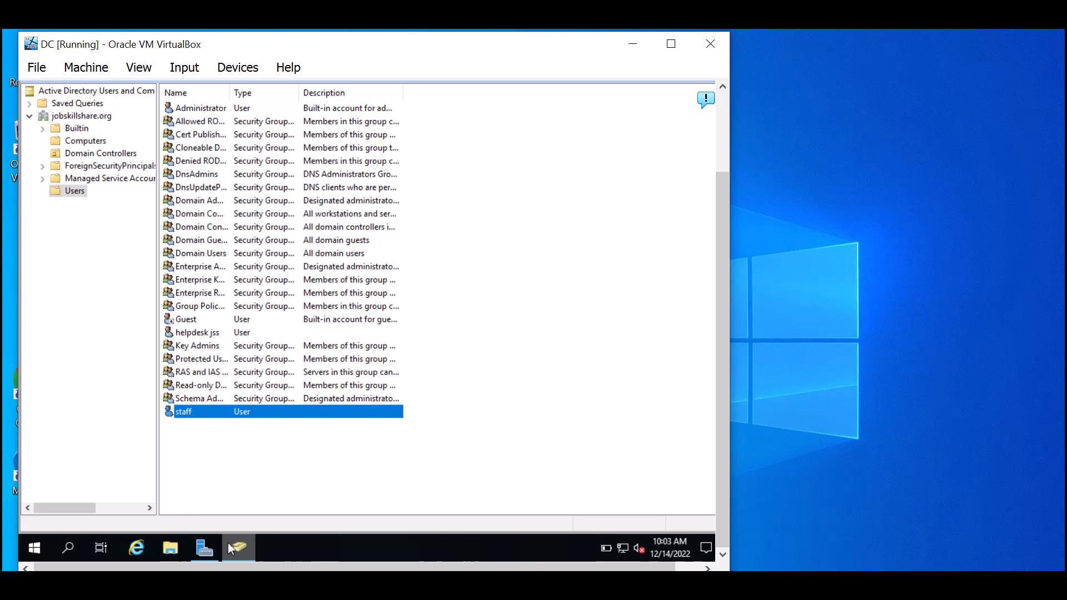
- Launch Group Policy Management from Server Manager and expand the jobskillshare.org forest and domains
{"action": "left_click", "coordinate": [204, 549]}
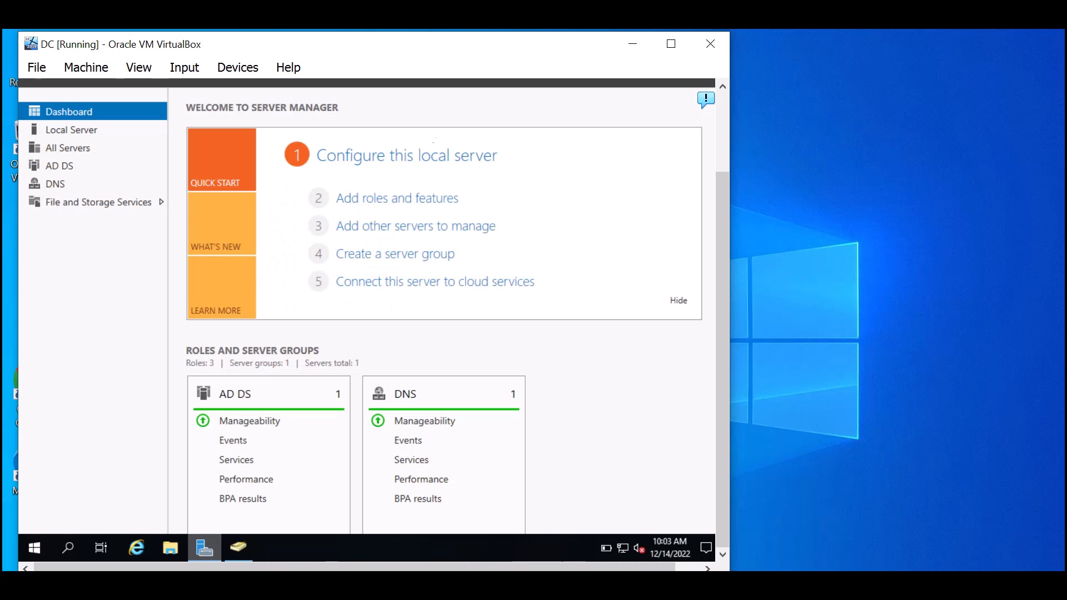
{"action": "scroll", "coordinate": [724, 153], "scroll_direction": "up", "scroll_amount": 2}
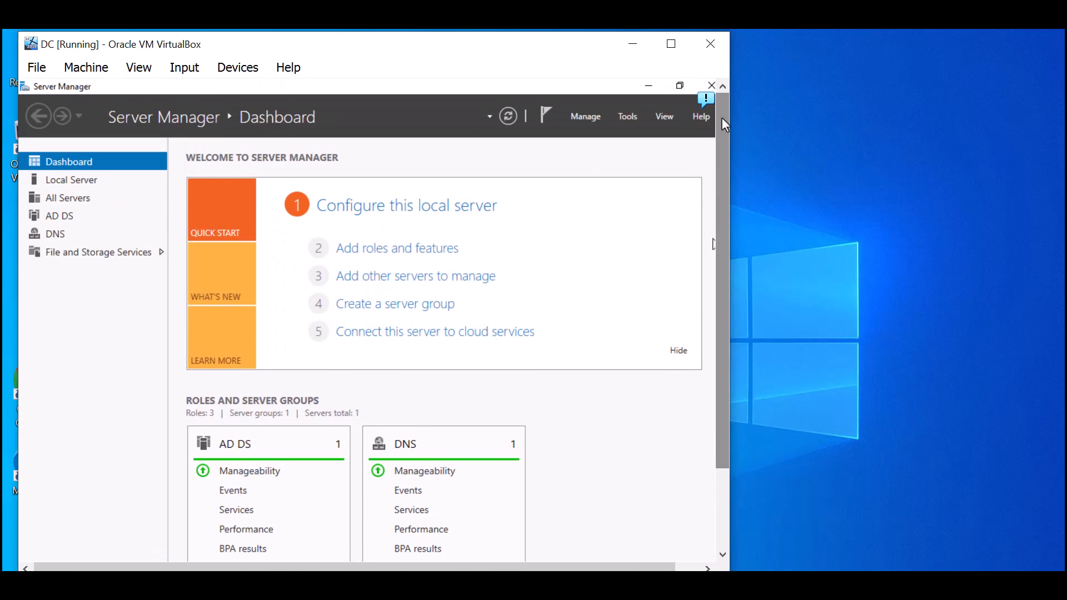
{"action": "left_click", "coordinate": [628, 116]}
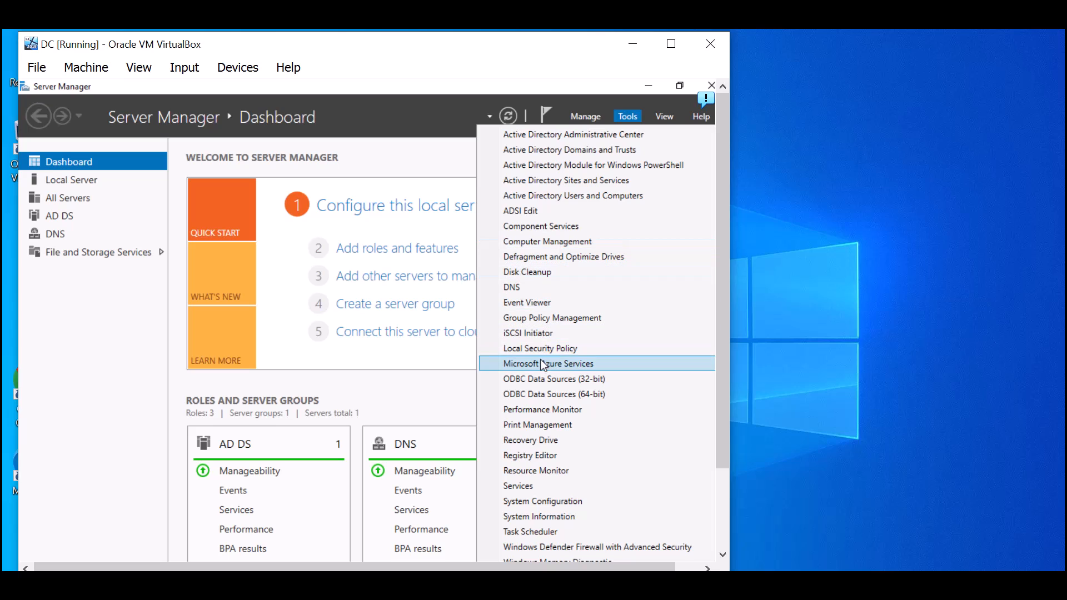
{"action": "left_click", "coordinate": [540, 318]}
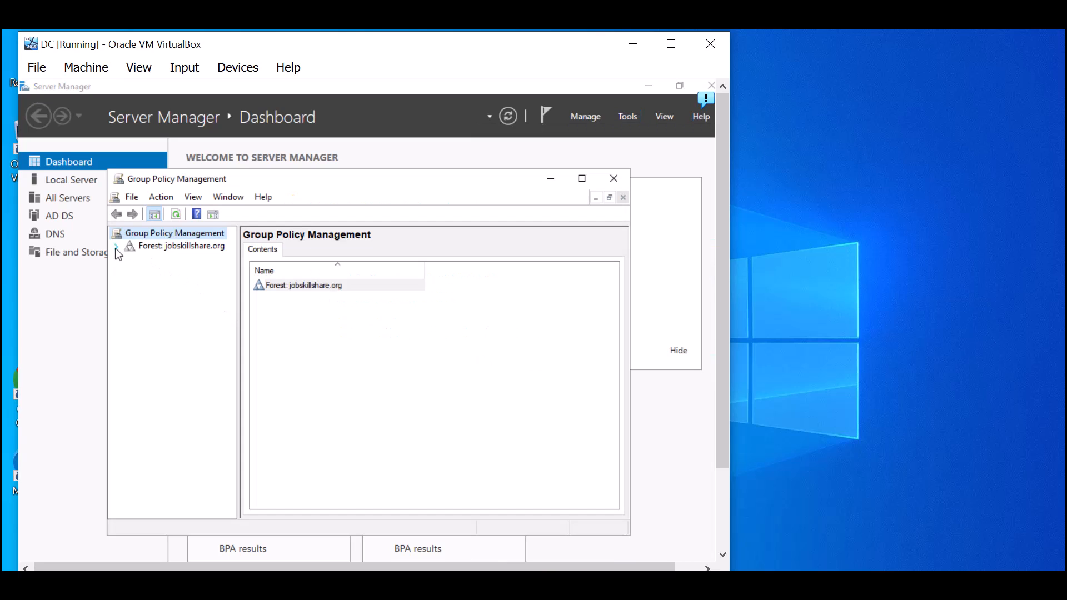
{"action": "left_click", "coordinate": [116, 246]}
{"action": "left_click", "coordinate": [130, 259]}
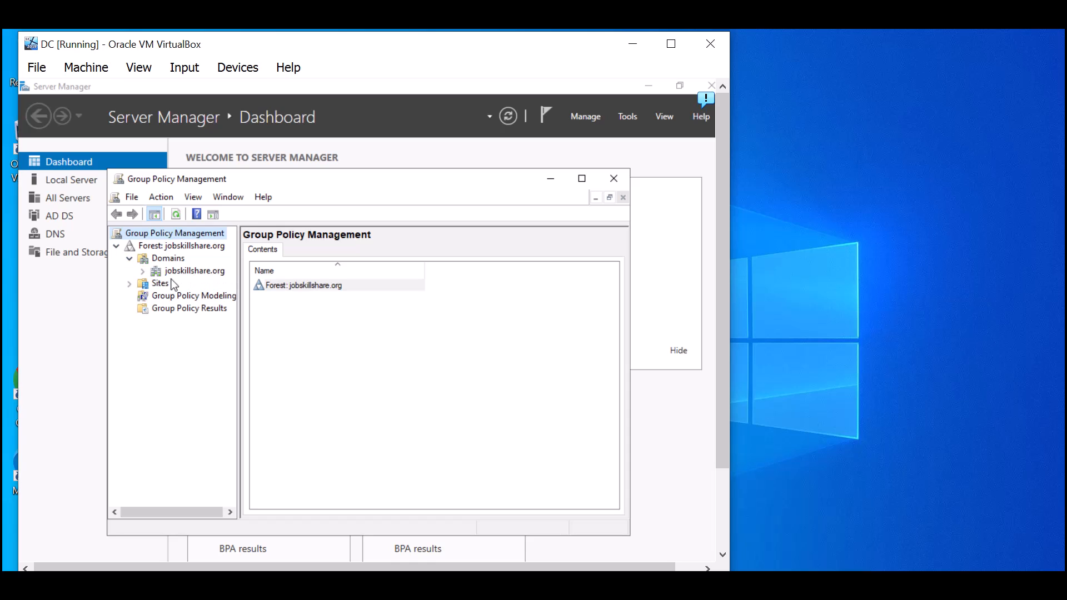
{"action": "left_click", "coordinate": [201, 273]}
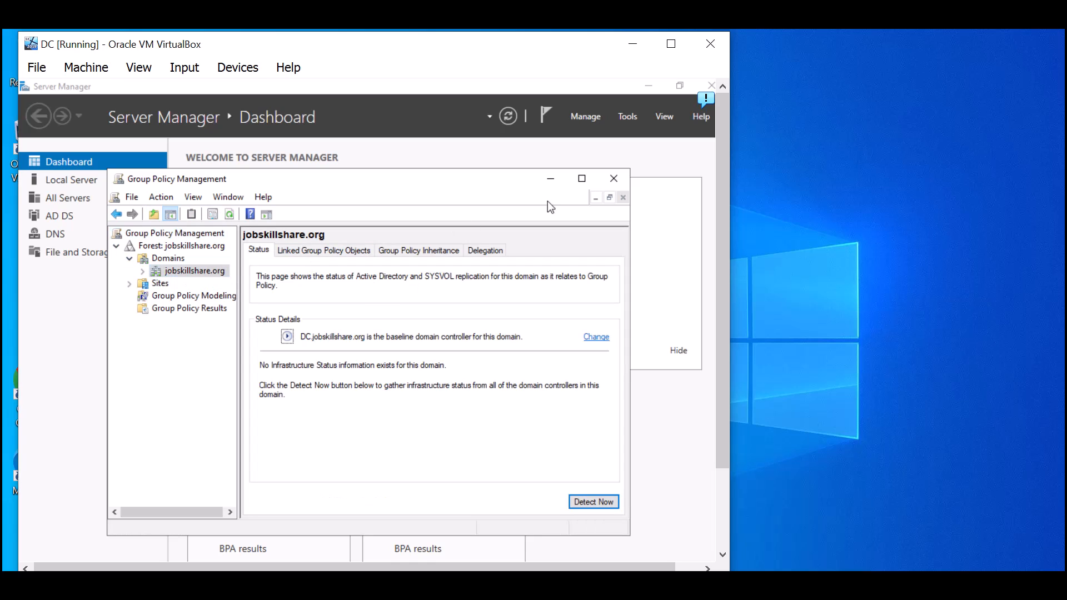
{"action": "left_click", "coordinate": [582, 178]}
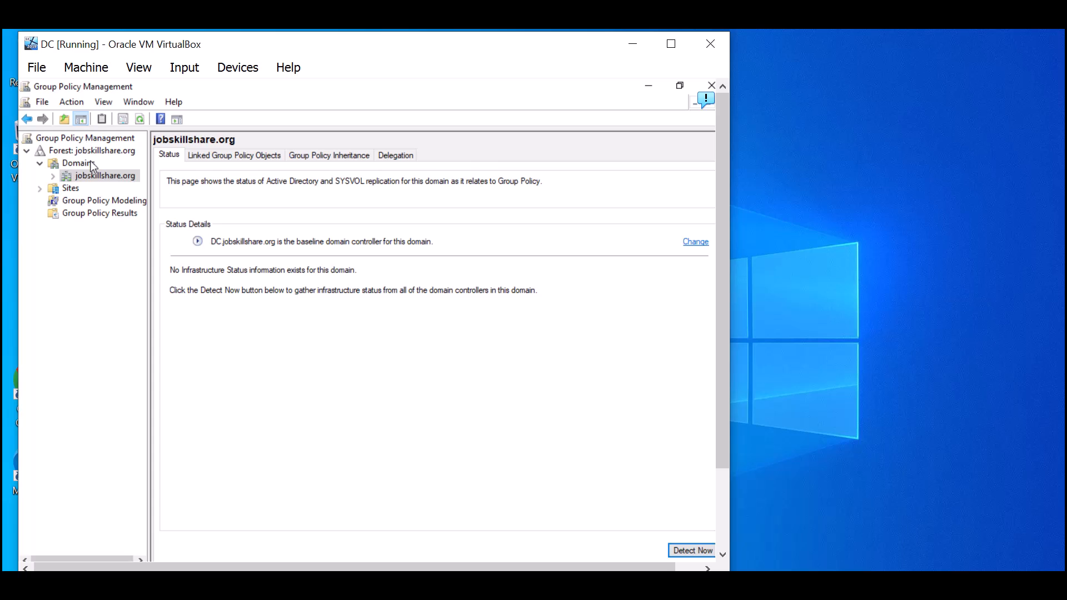
- Show the Default Domain Policy's settings report, trusting about:security_mmc.exe so it displays
{"action": "left_click", "coordinate": [53, 176]}
{"action": "left_click", "coordinate": [94, 189]}
{"action": "left_click", "coordinate": [471, 365]}
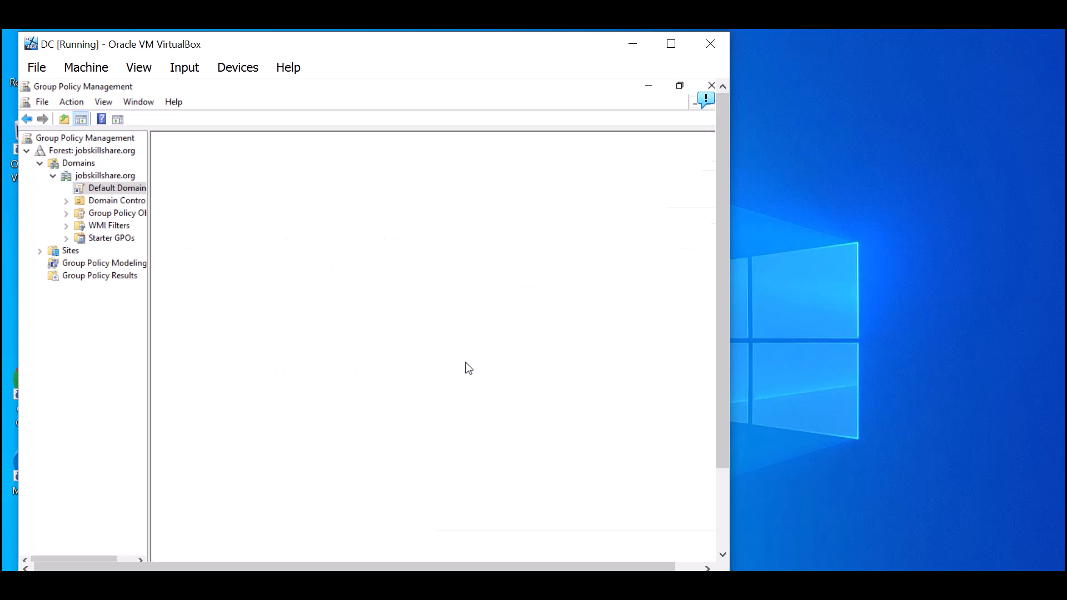
{"action": "left_click", "coordinate": [233, 156]}
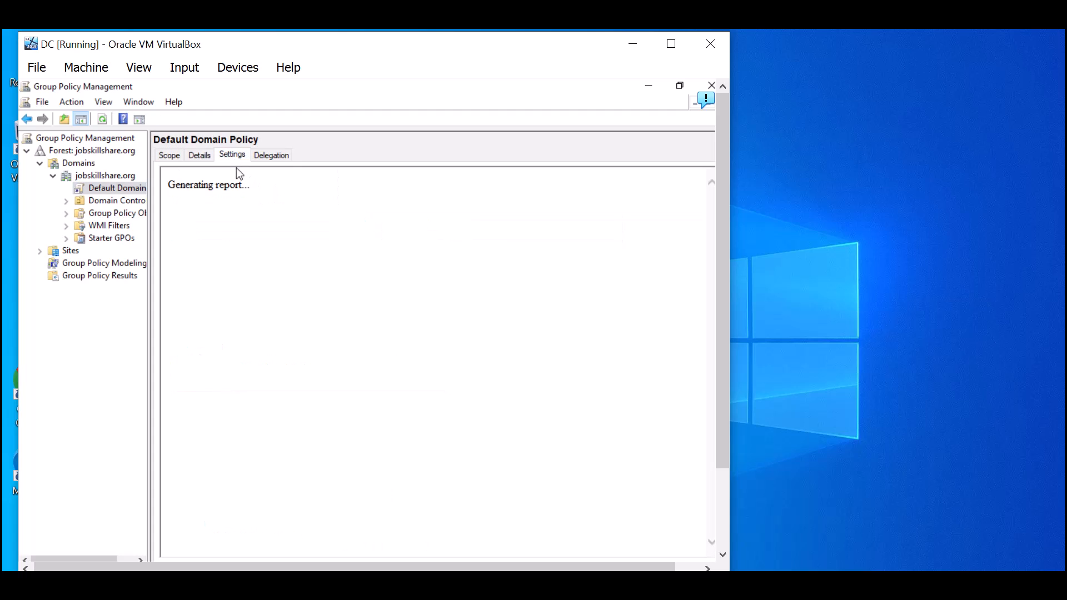
{"action": "left_click_drag", "start_coordinate": [724, 201], "coordinate": [730, 238]}
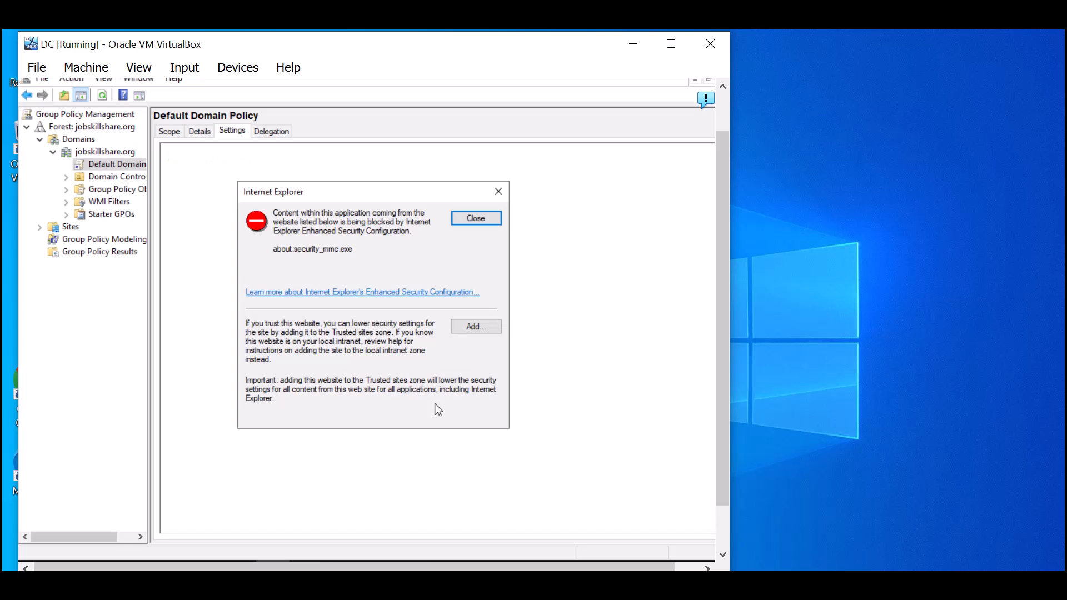
{"action": "left_click", "coordinate": [477, 327]}
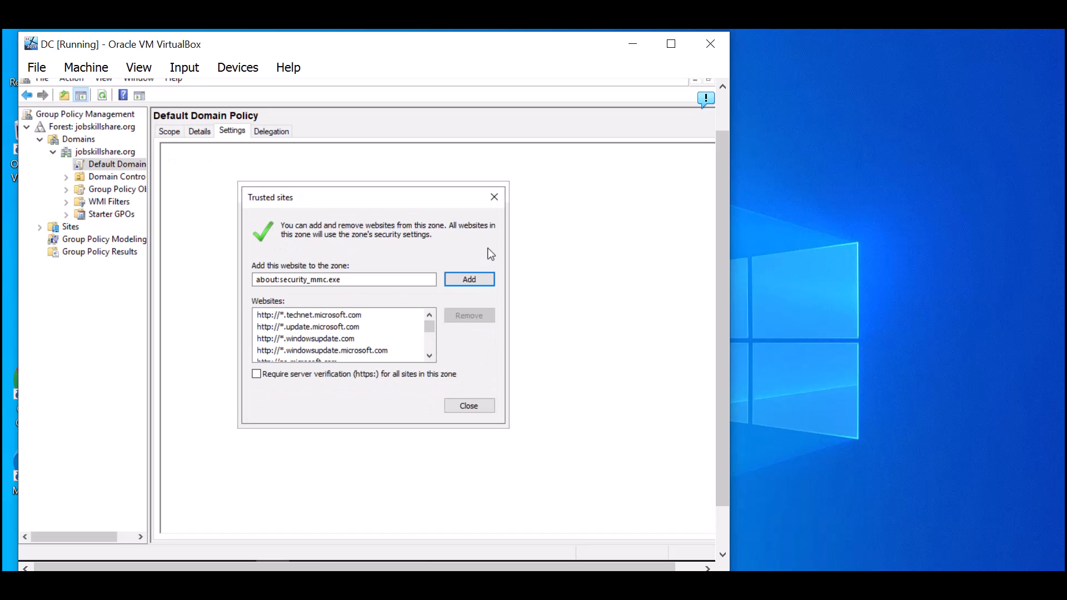
{"action": "left_click", "coordinate": [479, 280]}
{"action": "left_click", "coordinate": [494, 198]}
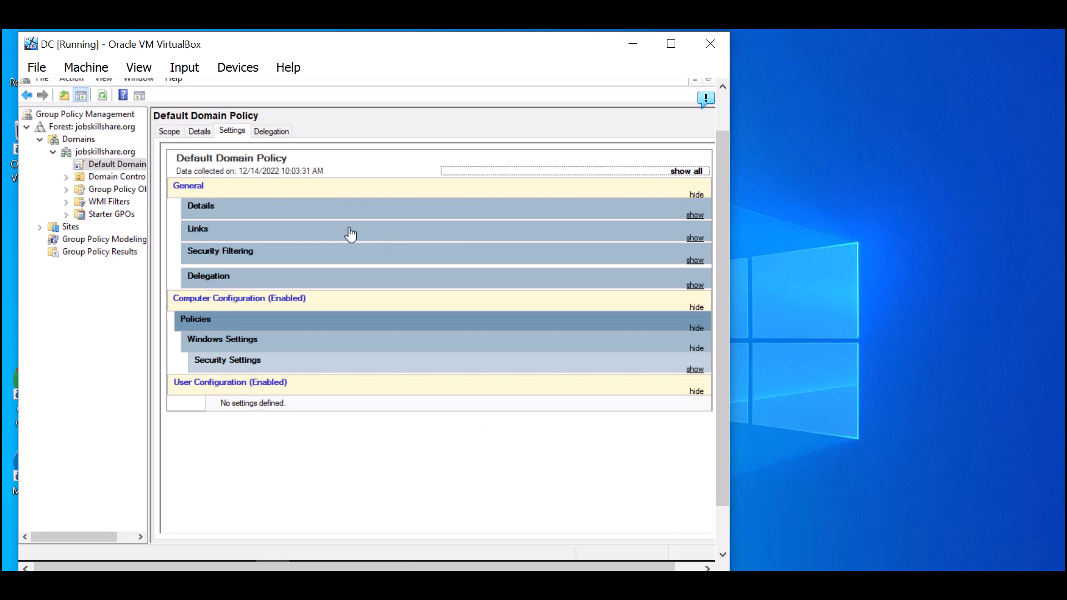
- Review the report's General details, collapse Windows Settings and User Configuration, then close the console
{"action": "left_click", "coordinate": [330, 211]}
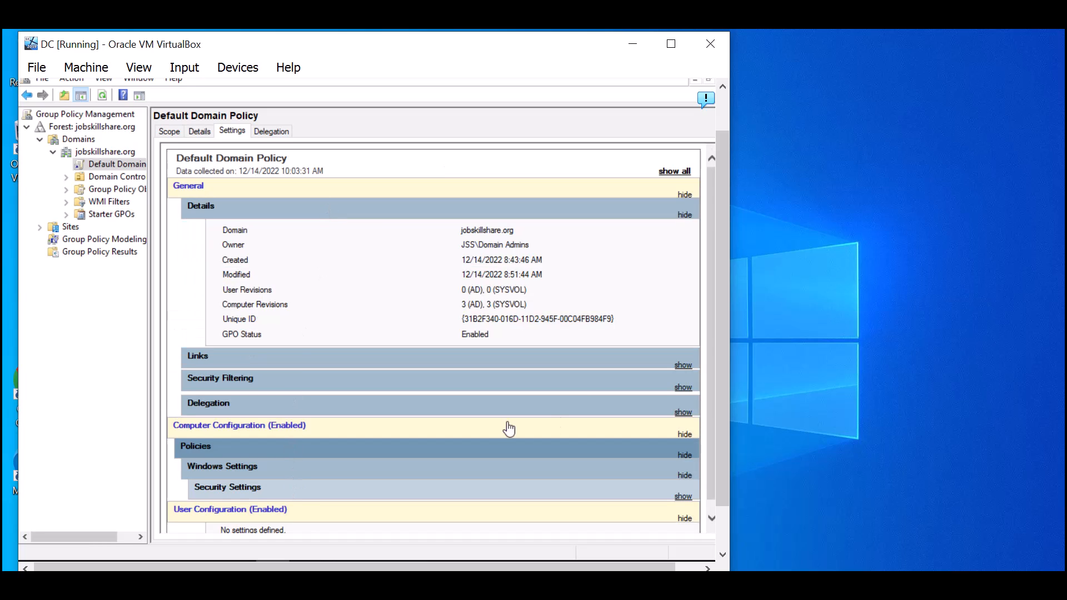
{"action": "left_click_drag", "start_coordinate": [719, 260], "coordinate": [717, 340]}
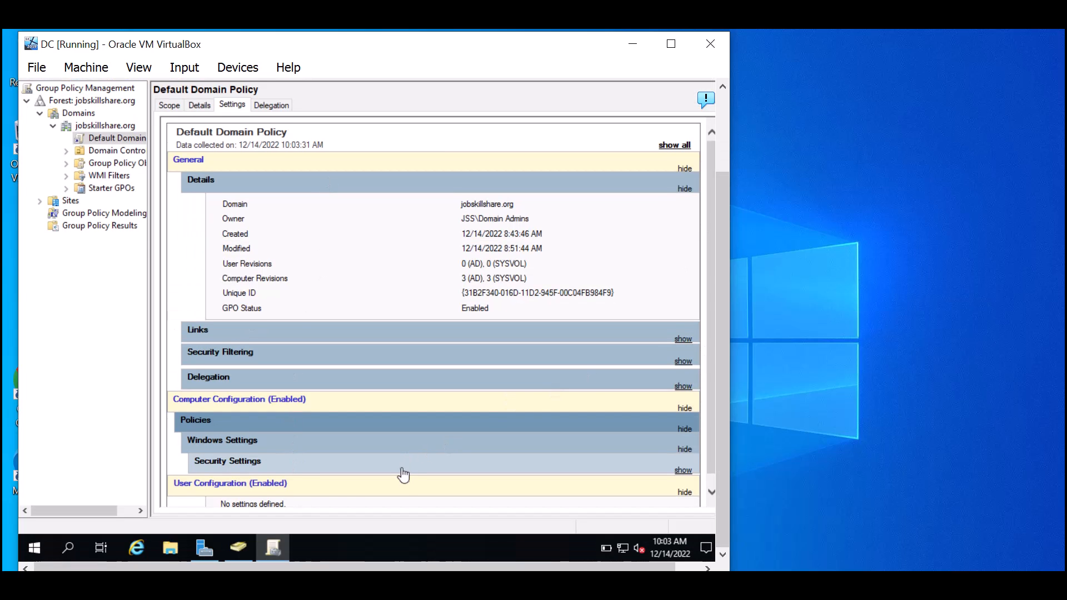
{"action": "left_click", "coordinate": [388, 451]}
{"action": "left_click", "coordinate": [388, 467]}
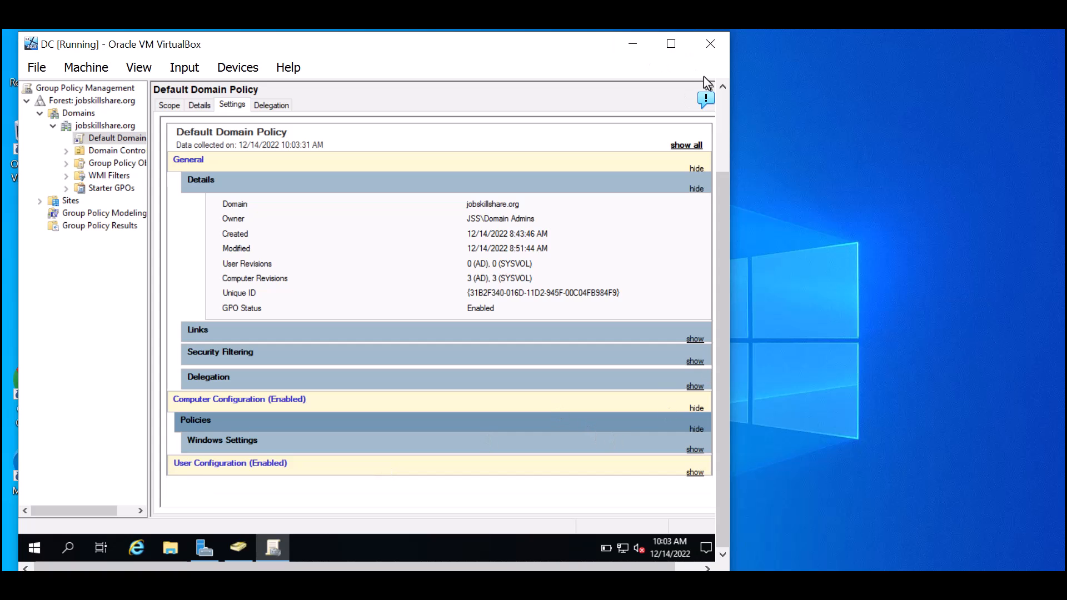
{"action": "left_click_drag", "start_coordinate": [724, 168], "coordinate": [722, 118]}
{"action": "left_click", "coordinate": [703, 85]}
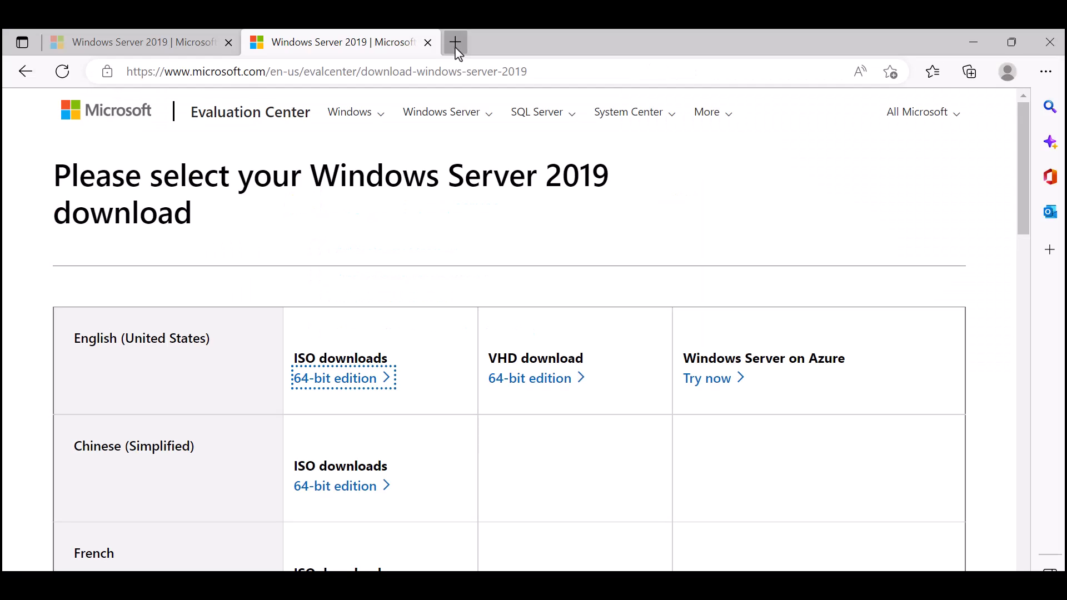
- Load jobskillshare.org in a new browser tab
{"action": "left_click", "coordinate": [455, 43]}
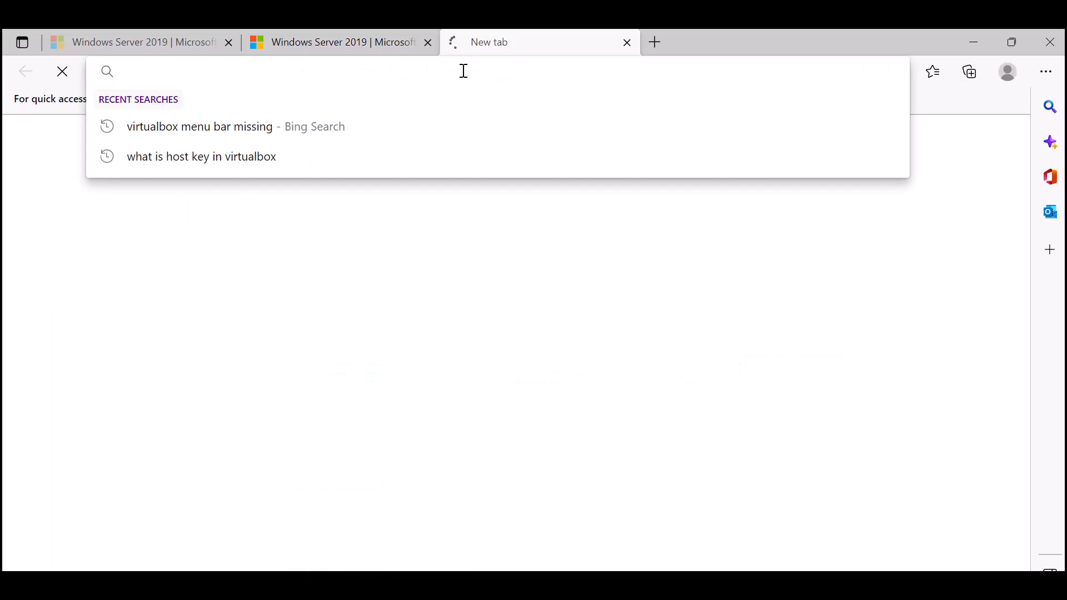
{"action": "type", "text": "jobskil"}
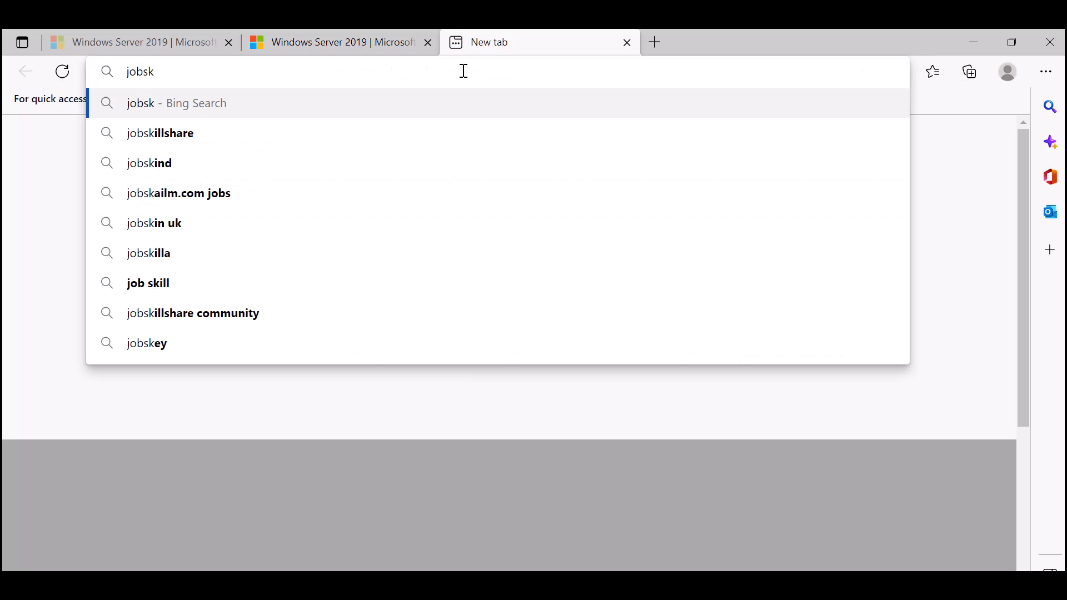
{"action": "type", "text": "lshare.org"}
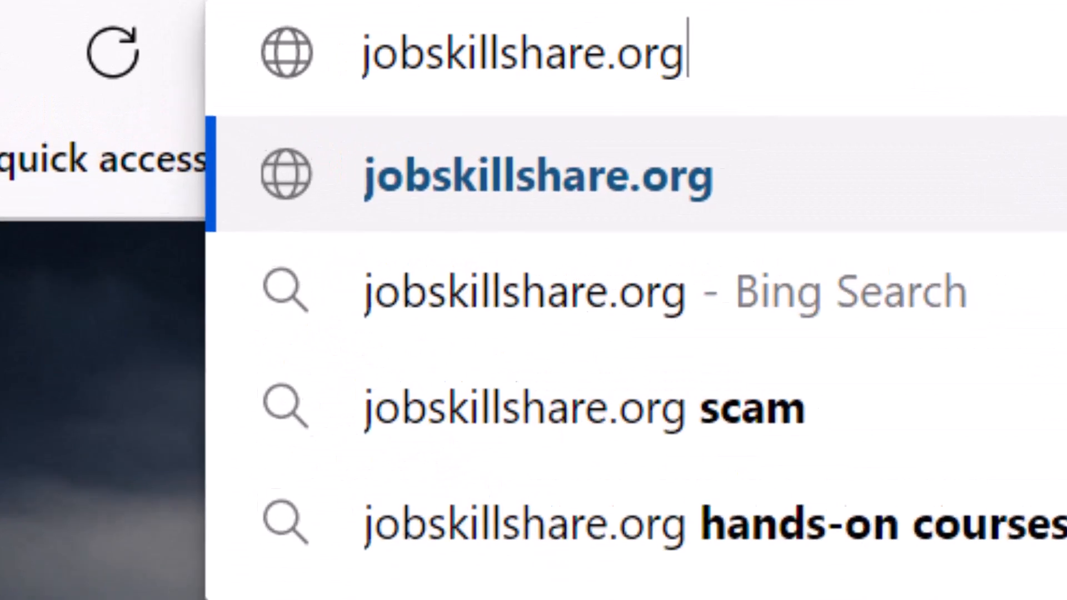
{"action": "key", "text": "Return"}
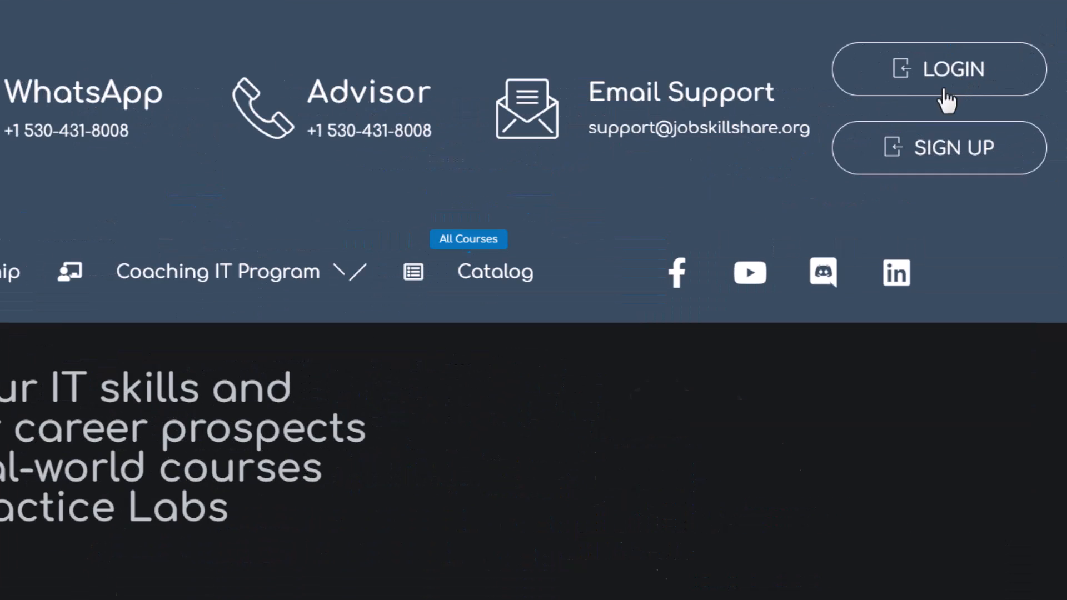
- Go via the account dashboard to roadmap progress and open Modern IT Support Training: Part 1
{"action": "left_click", "coordinate": [958, 83]}
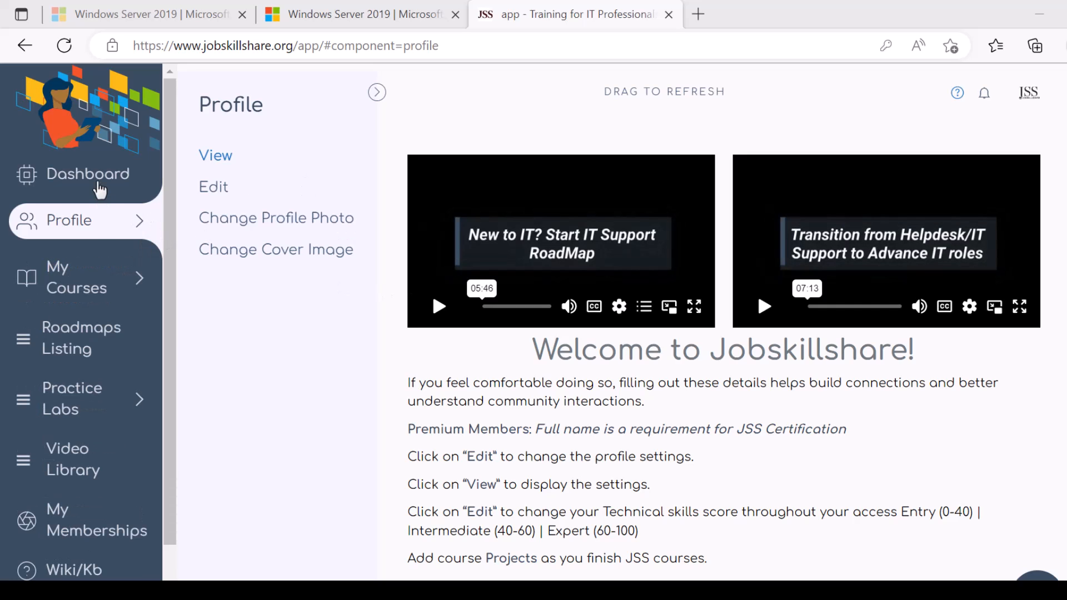
{"action": "left_click", "coordinate": [98, 194]}
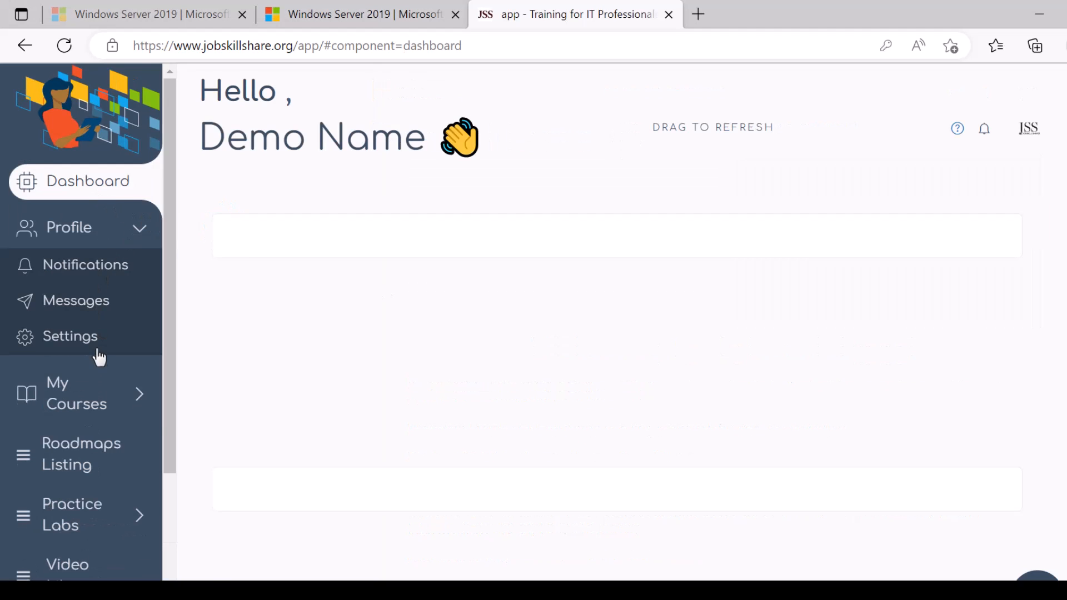
{"action": "mouse_move", "coordinate": [103, 383]}
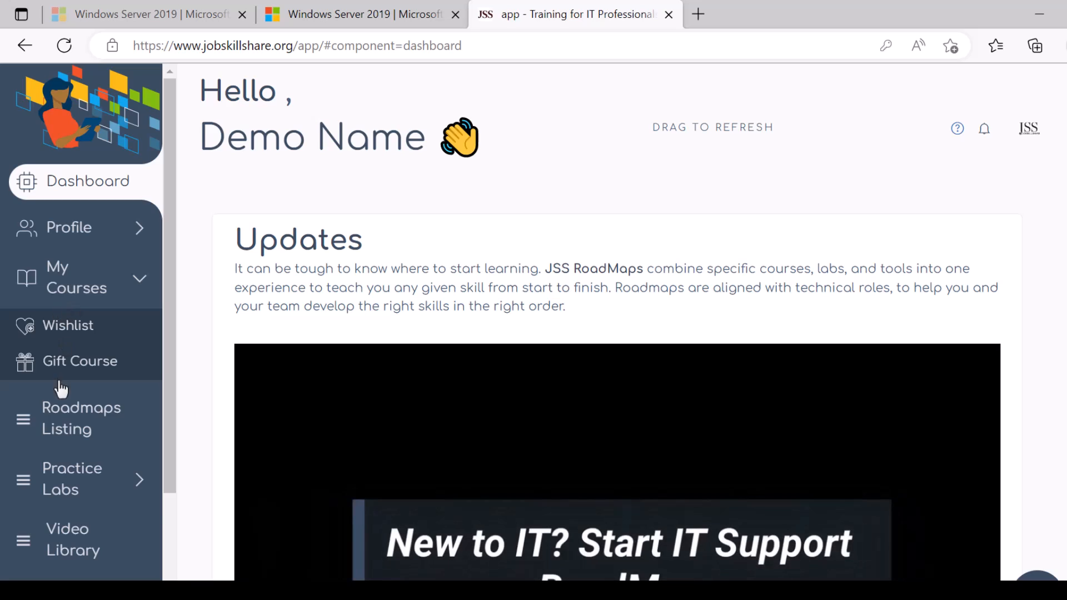
{"action": "mouse_move", "coordinate": [71, 402]}
{"action": "left_click", "coordinate": [78, 345]}
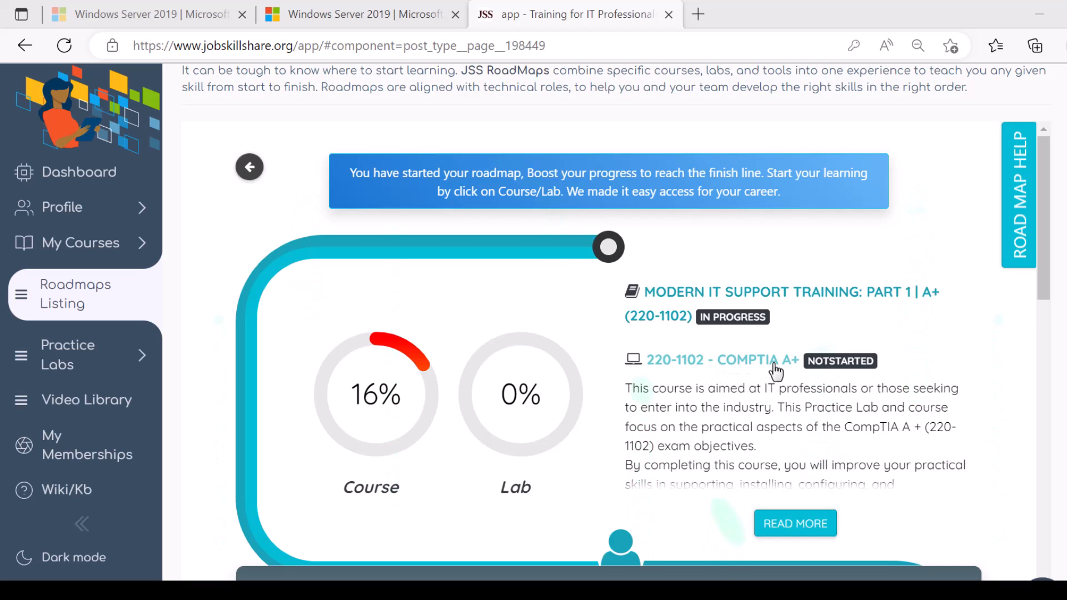
{"action": "left_click", "coordinate": [759, 300]}
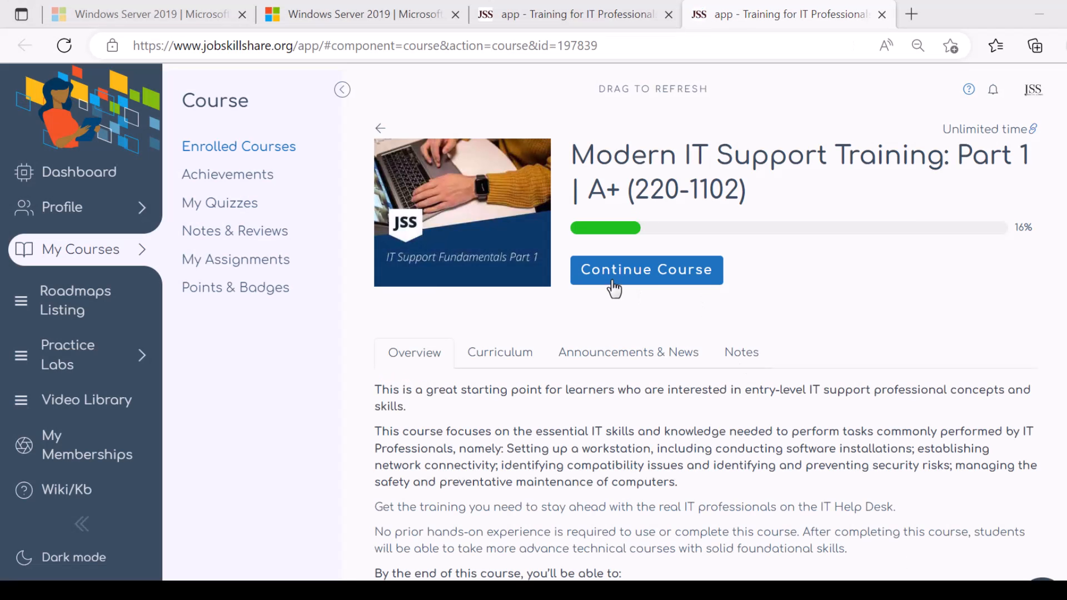
- Continue the course to Introduction > Practice Lab Tour and launch the Server 2019 practice lab
{"action": "left_click", "coordinate": [642, 281]}
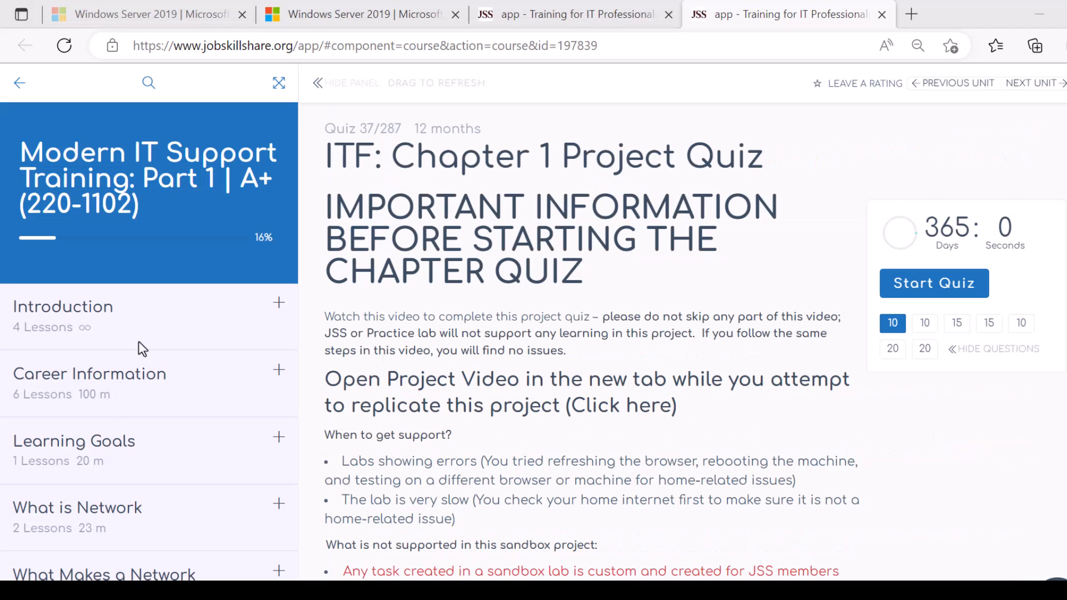
{"action": "left_click", "coordinate": [119, 317]}
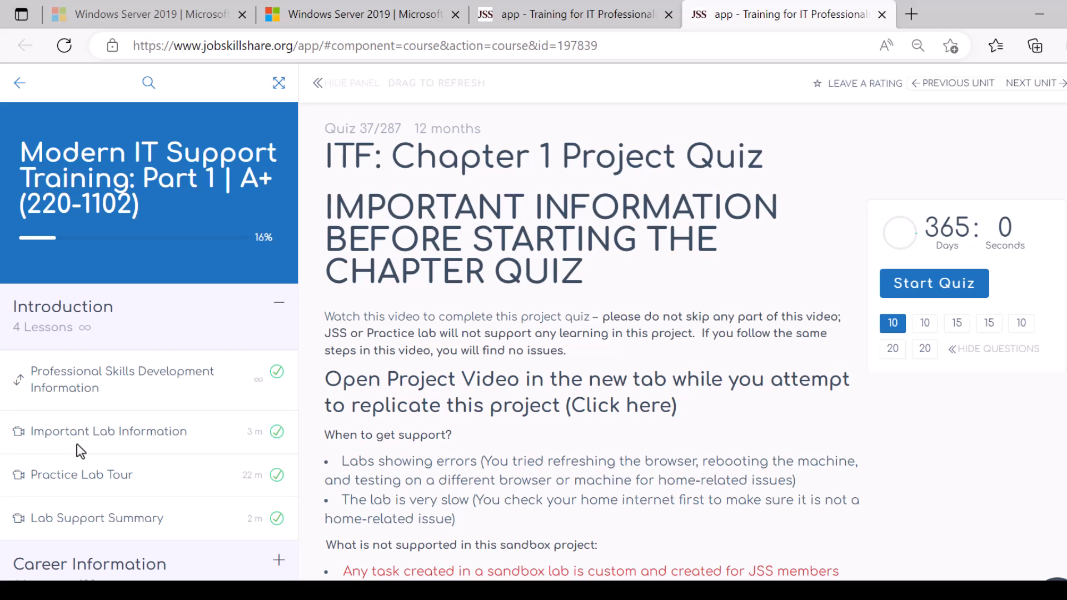
{"action": "left_click", "coordinate": [99, 479]}
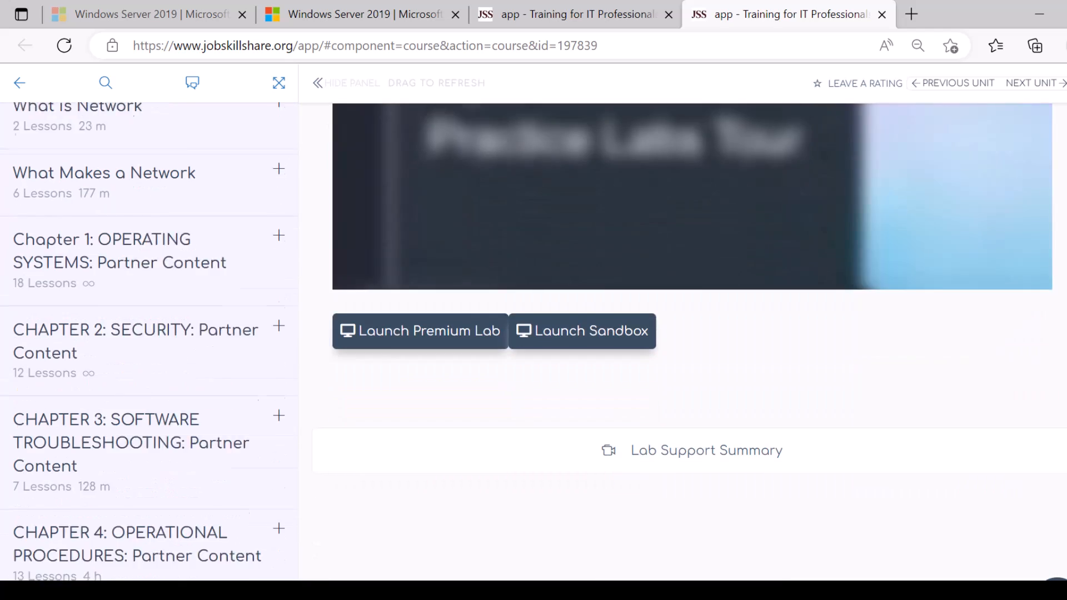
{"action": "scroll", "coordinate": [892, 251], "scroll_direction": "down", "scroll_amount": 1}
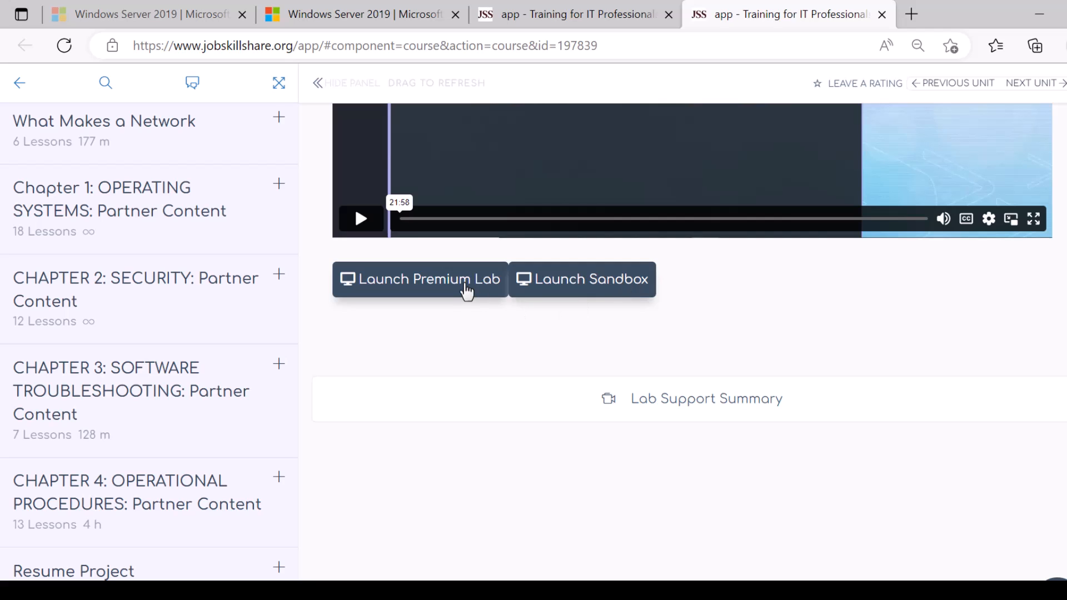
{"action": "left_click", "coordinate": [557, 289]}
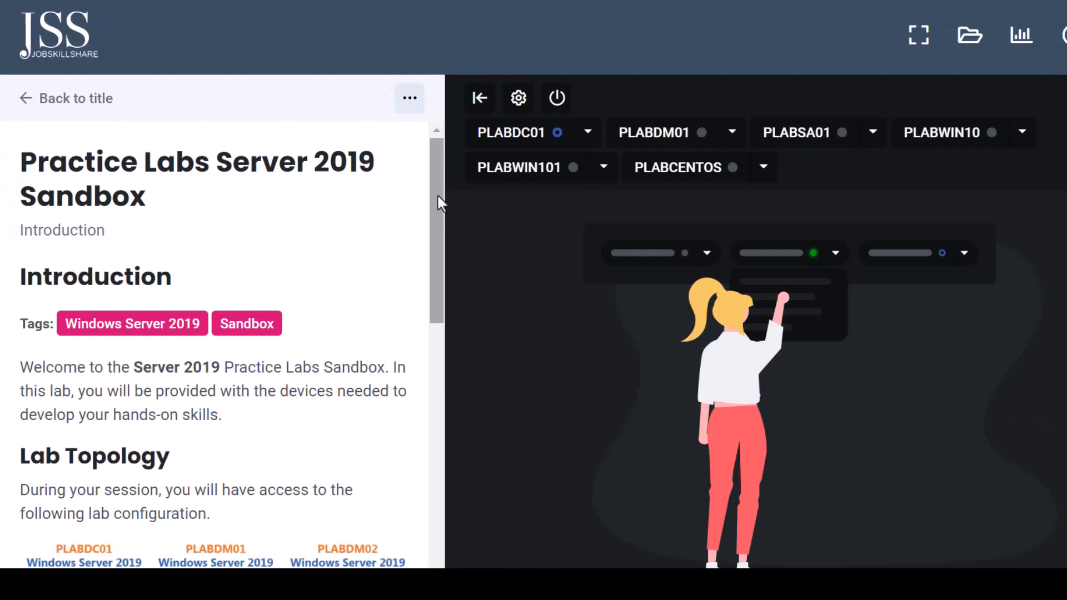
- Collapse the instructions and power on PLABDM01, PLABSA01, PLABWIN10, PLABWIN101 and PLABCENTOS
{"action": "left_click_drag", "start_coordinate": [437, 193], "coordinate": [437, 349]}
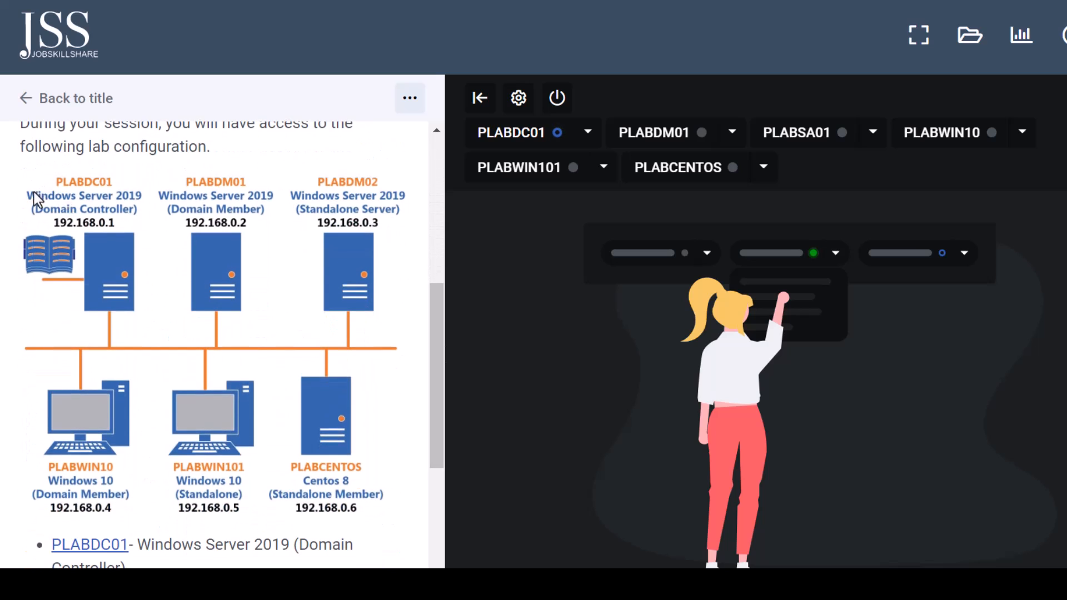
{"action": "left_click_drag", "start_coordinate": [51, 208], "coordinate": [54, 207]}
{"action": "left_click", "coordinate": [475, 97]}
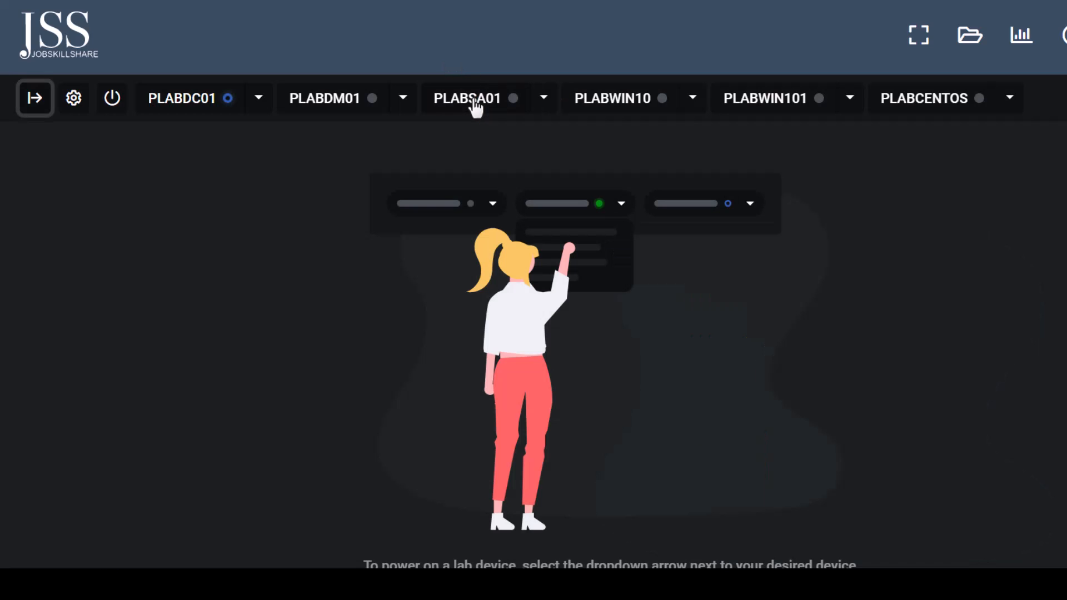
{"action": "left_click", "coordinate": [403, 99]}
{"action": "left_click", "coordinate": [370, 146]}
{"action": "left_click", "coordinate": [544, 98]}
{"action": "left_click", "coordinate": [534, 145]}
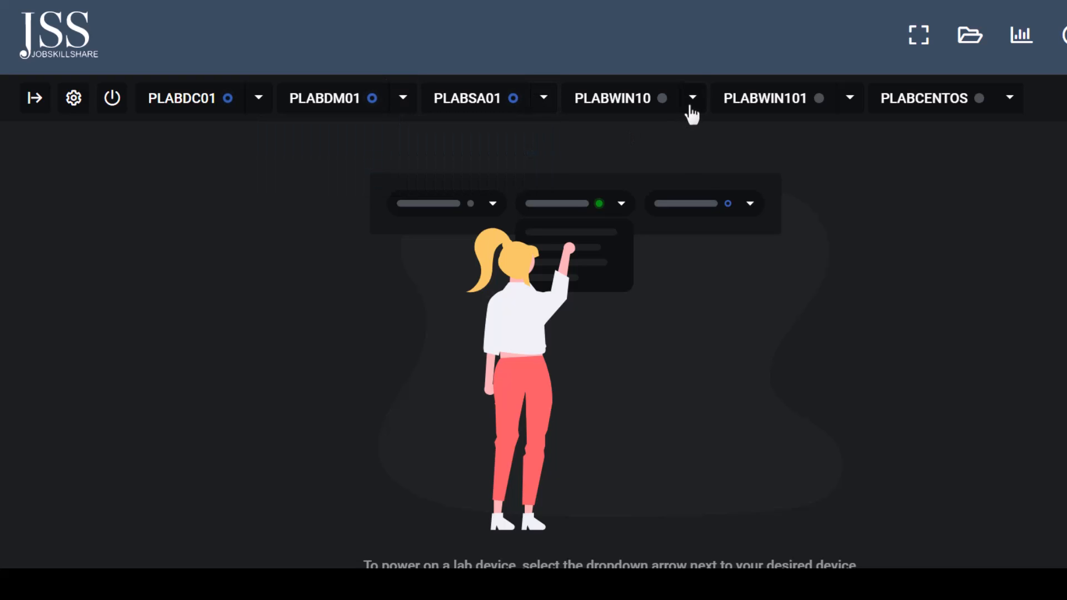
{"action": "left_click", "coordinate": [693, 99]}
{"action": "left_click", "coordinate": [665, 147]}
{"action": "left_click", "coordinate": [850, 100]}
{"action": "left_click", "coordinate": [841, 140]}
{"action": "left_click", "coordinate": [1008, 109]}
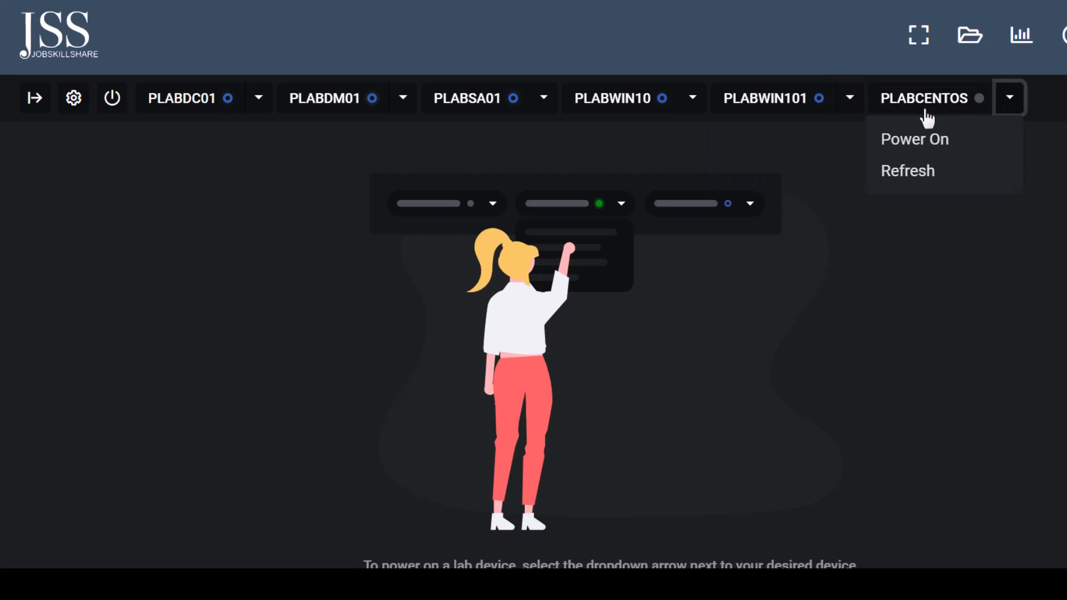
{"action": "left_click", "coordinate": [934, 145]}
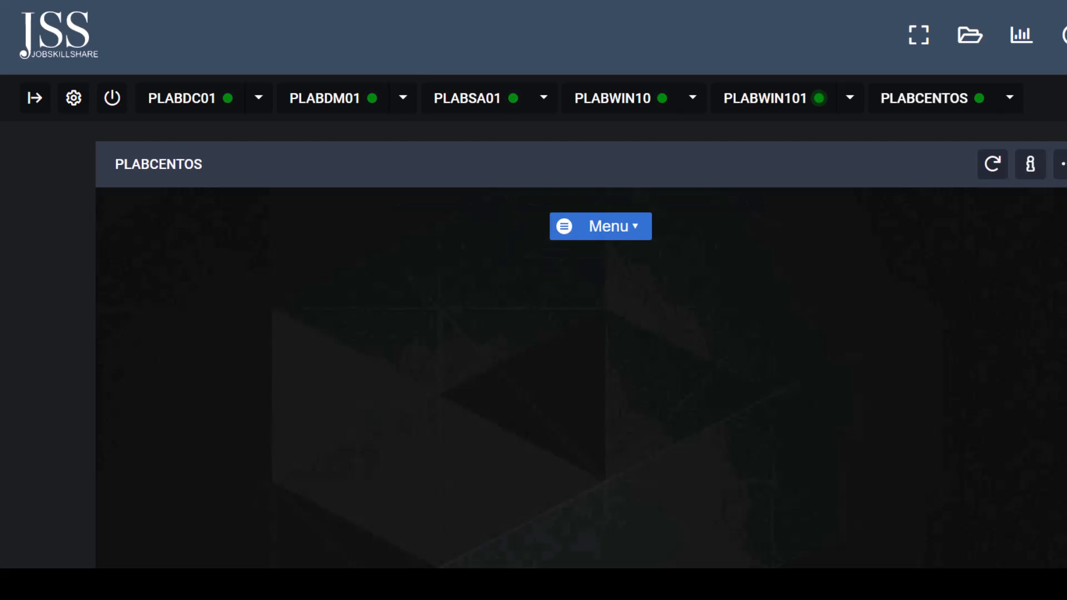
- Switch the device resolution to 1280 x 800 and back to 1024 x 768, allowing the browser permission
{"action": "left_click", "coordinate": [81, 103]}
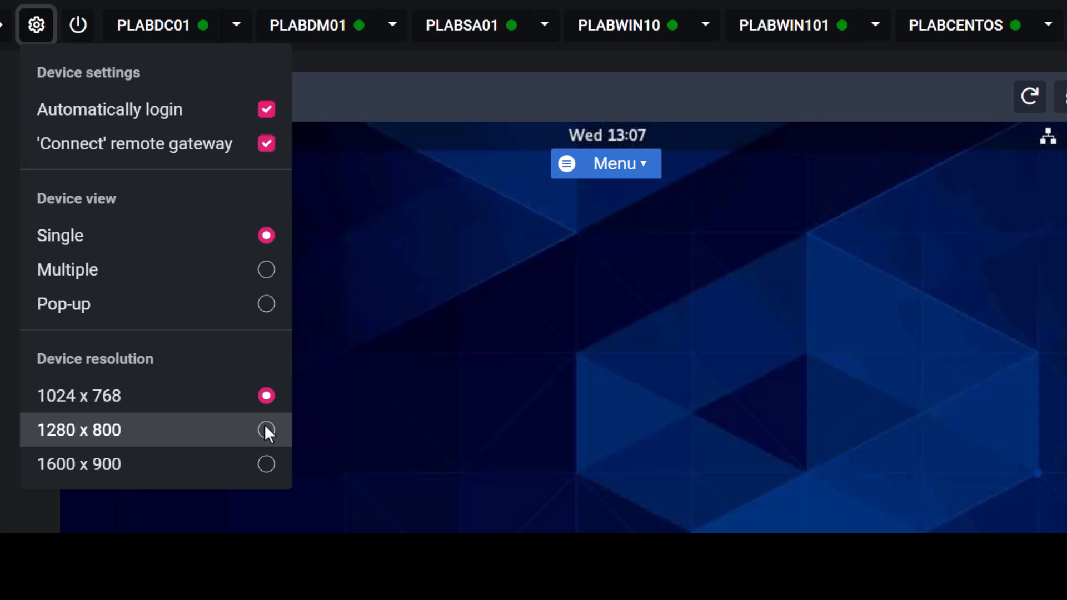
{"action": "left_click", "coordinate": [265, 429]}
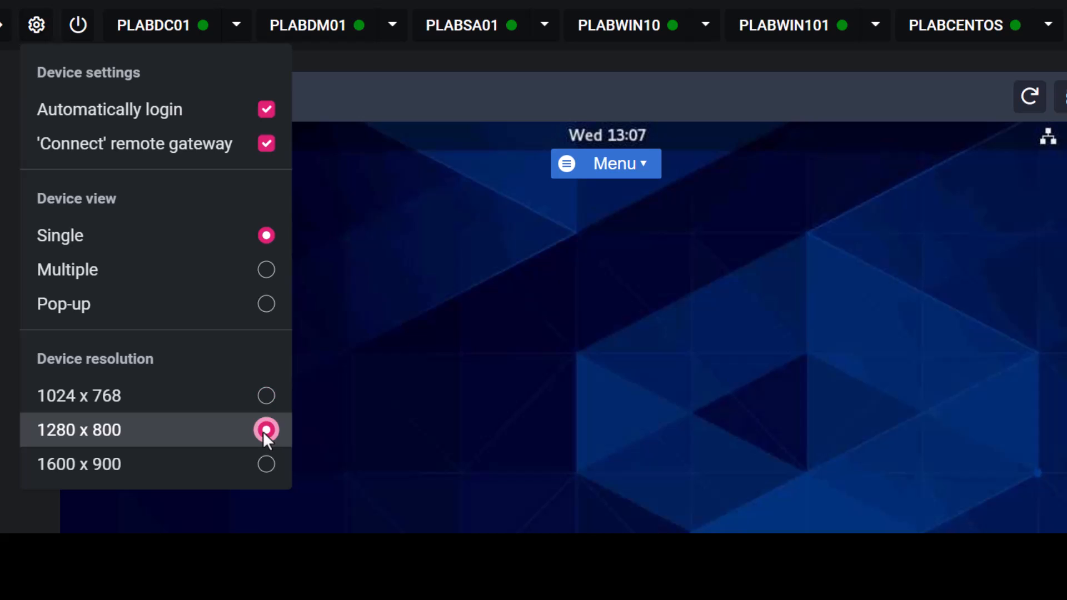
{"action": "right_click", "coordinate": [482, 352]}
{"action": "left_click", "coordinate": [444, 324]}
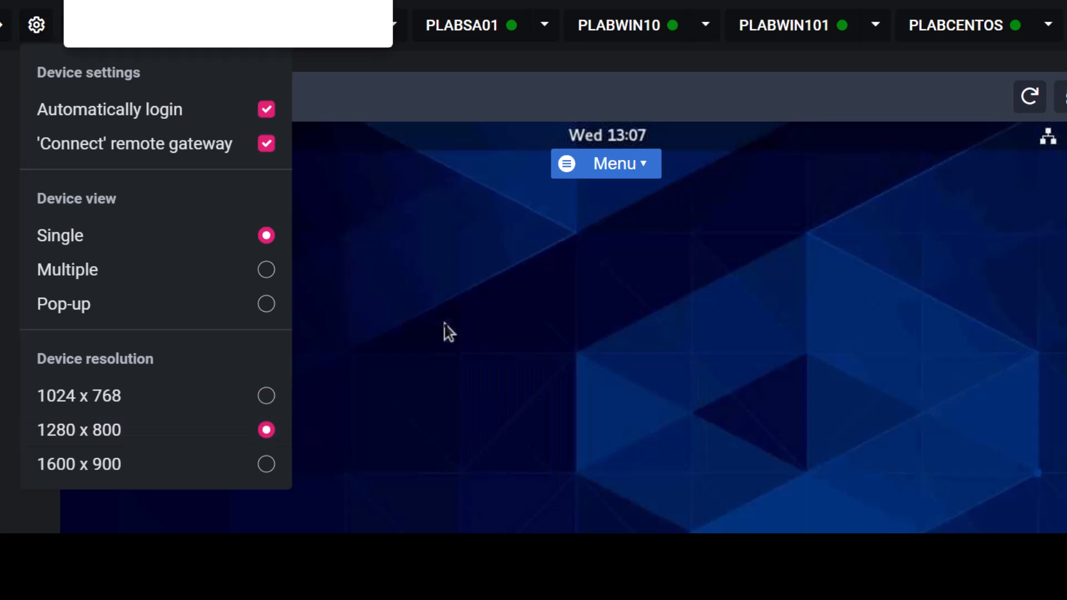
{"action": "left_click", "coordinate": [266, 397]}
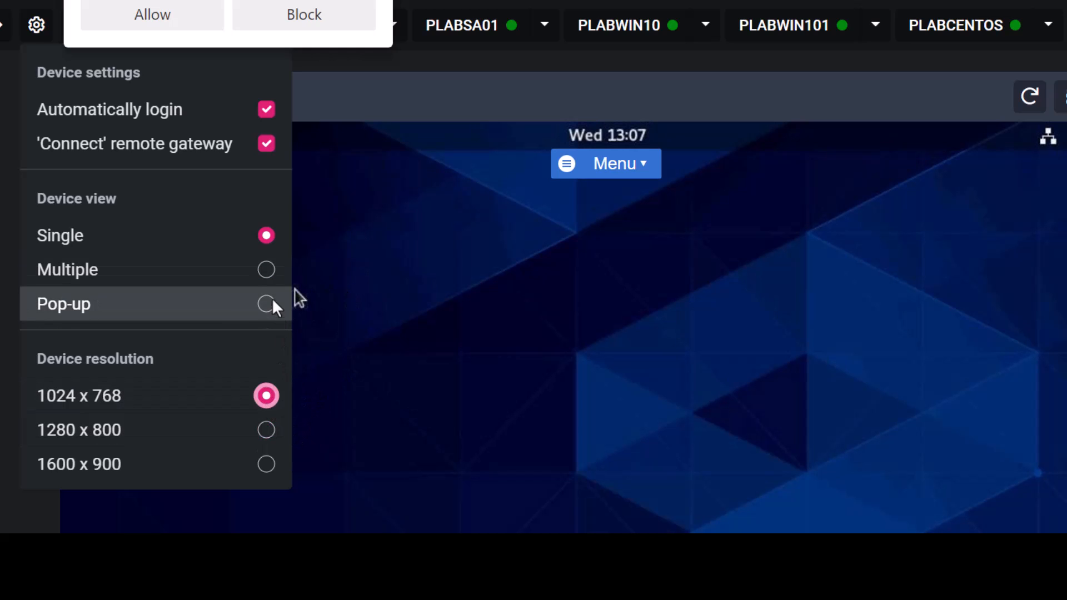
{"action": "left_click", "coordinate": [192, 7]}
{"action": "left_click", "coordinate": [323, 115]}
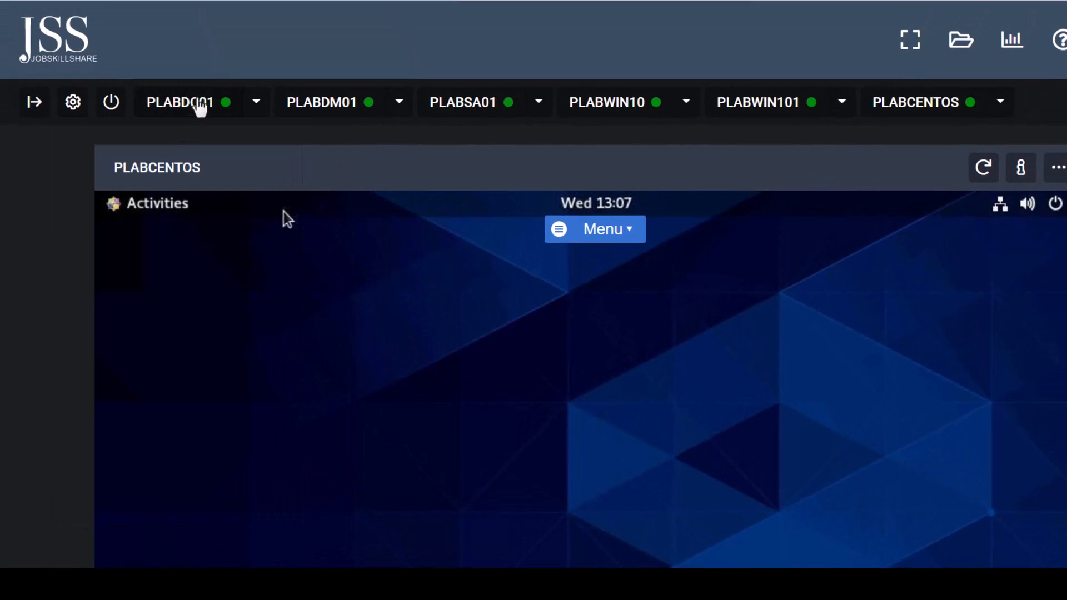
- Show the PLABDC01 console and zoom the lab page in
{"action": "left_click", "coordinate": [200, 105]}
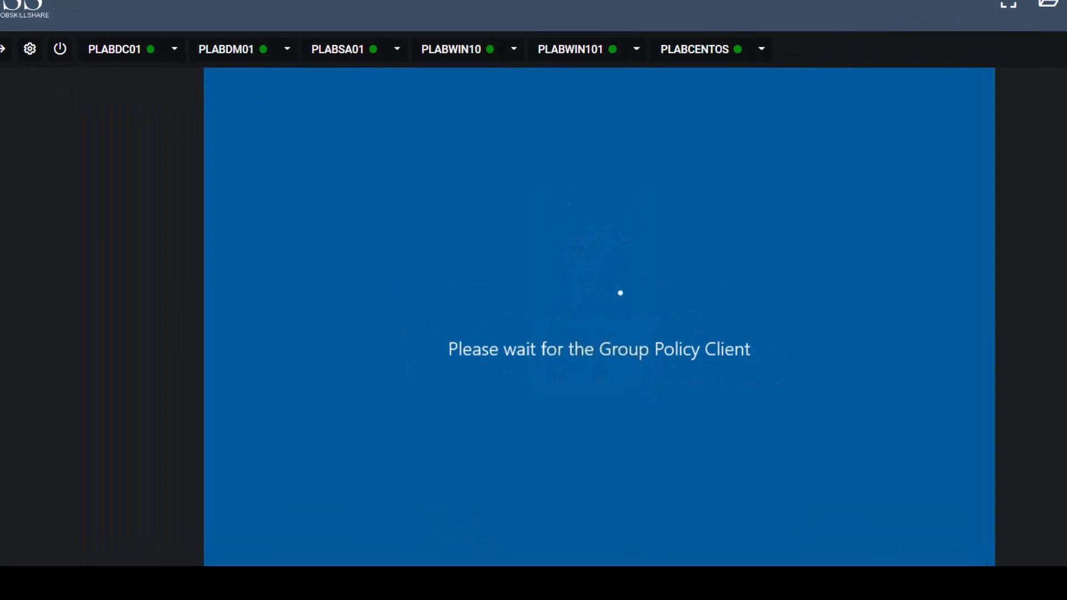
{"action": "key", "text": "alt+f"}
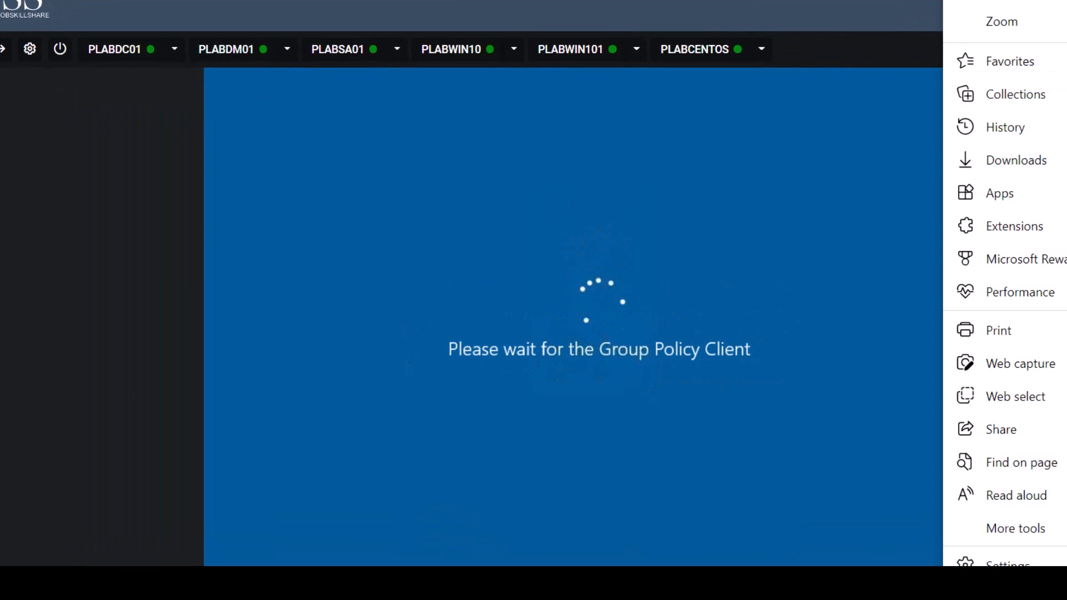
{"action": "key", "text": "ctrl+plus"}
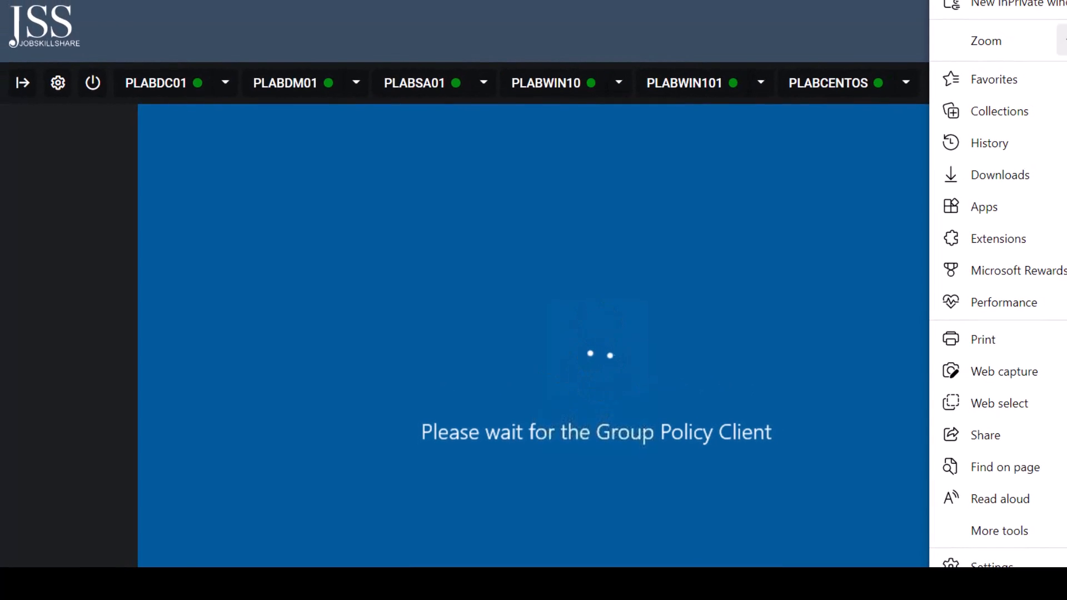
{"action": "left_click", "coordinate": [838, 31]}
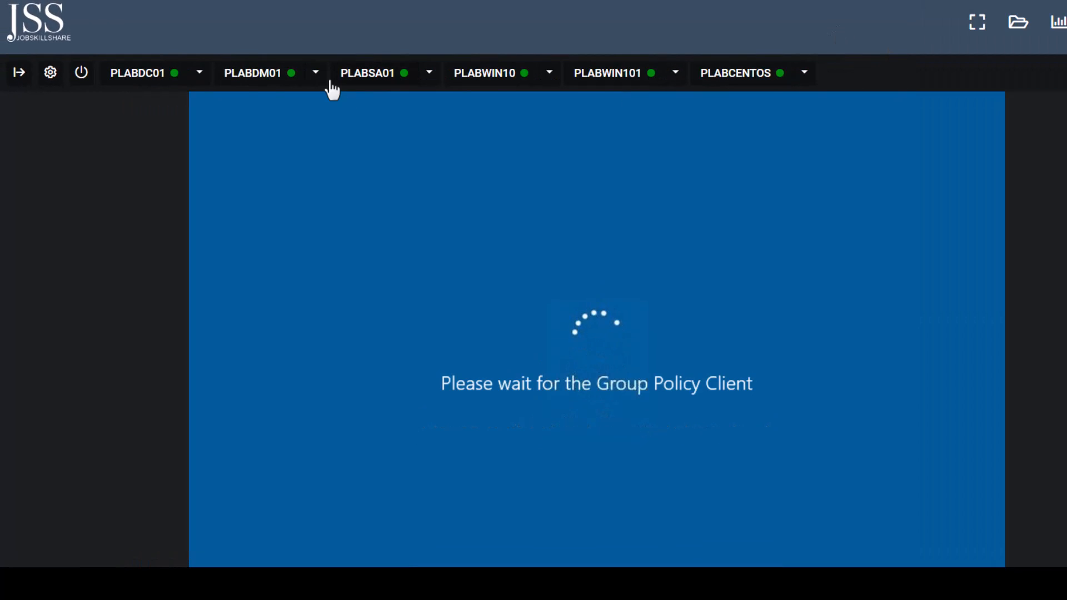
- View PLABDM01's System About page via Win+X, then switch to PLABSA01 and bring up Win+X
{"action": "left_click", "coordinate": [252, 77]}
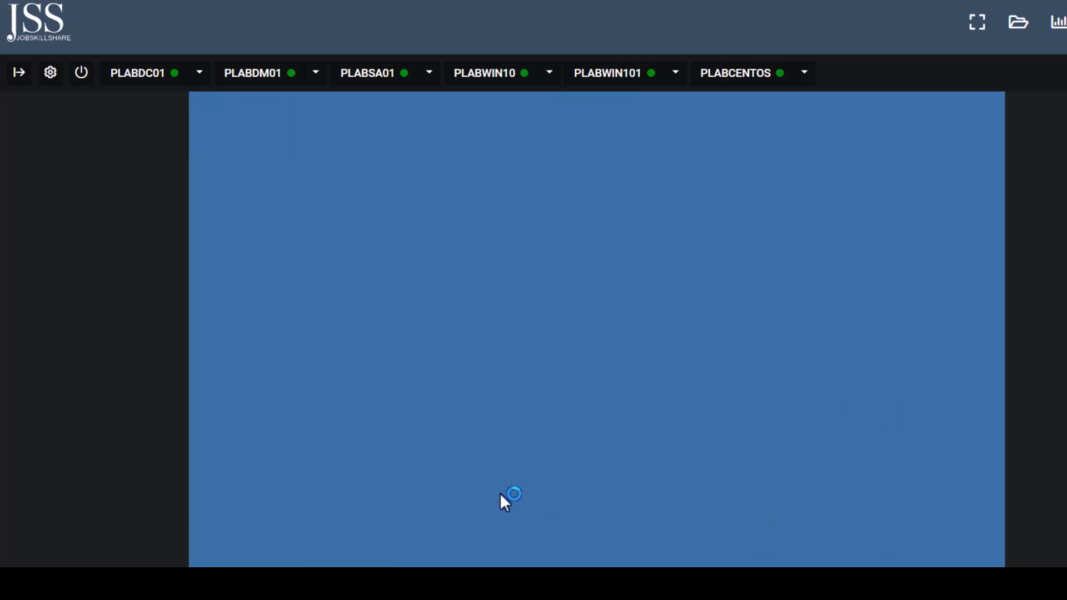
{"action": "key", "text": "super"}
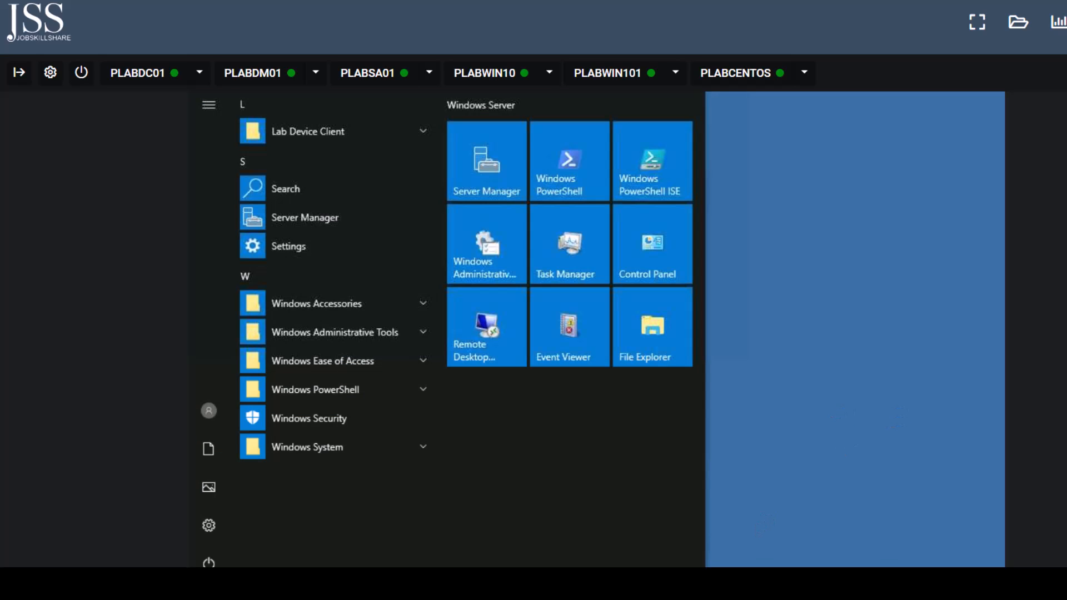
{"action": "key", "text": "super+x"}
{"action": "left_click", "coordinate": [275, 227]}
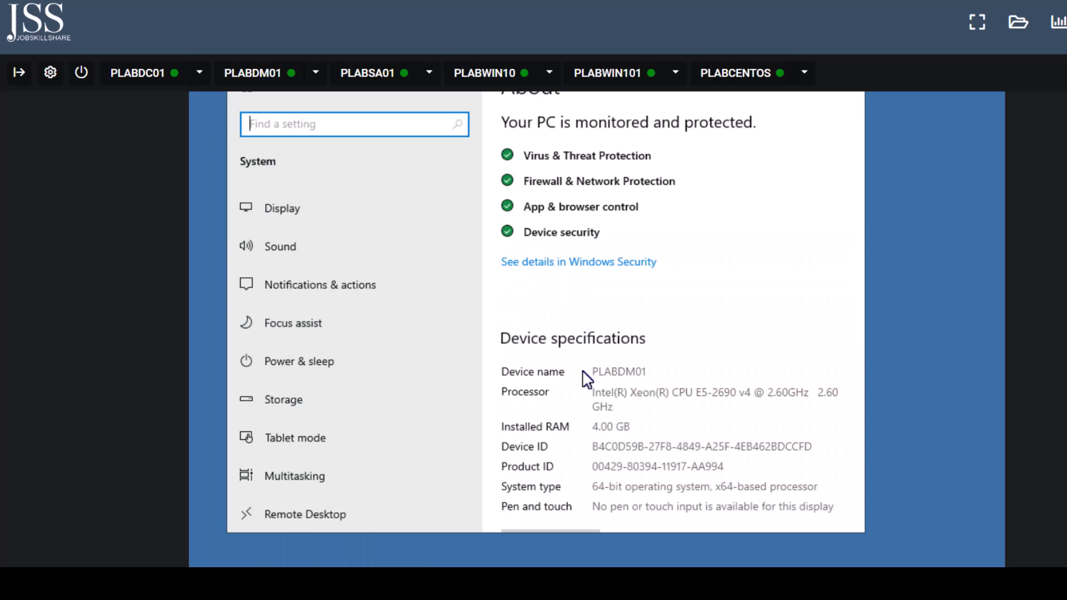
{"action": "left_click", "coordinate": [377, 78]}
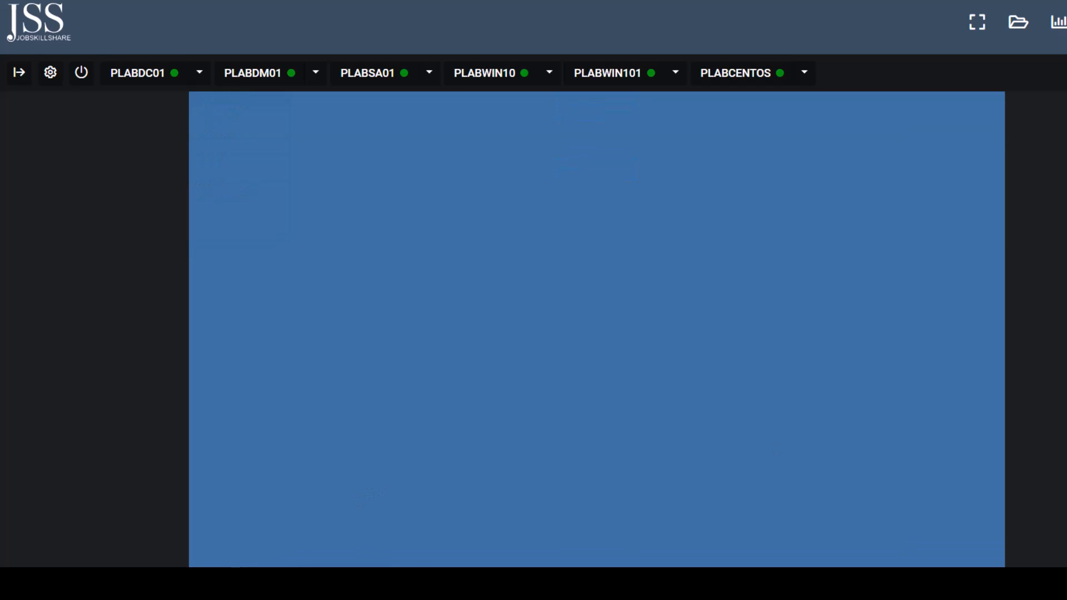
{"action": "key", "text": "super+x"}
- Open PLABSA01's System About page
{"action": "left_click", "coordinate": [238, 240]}
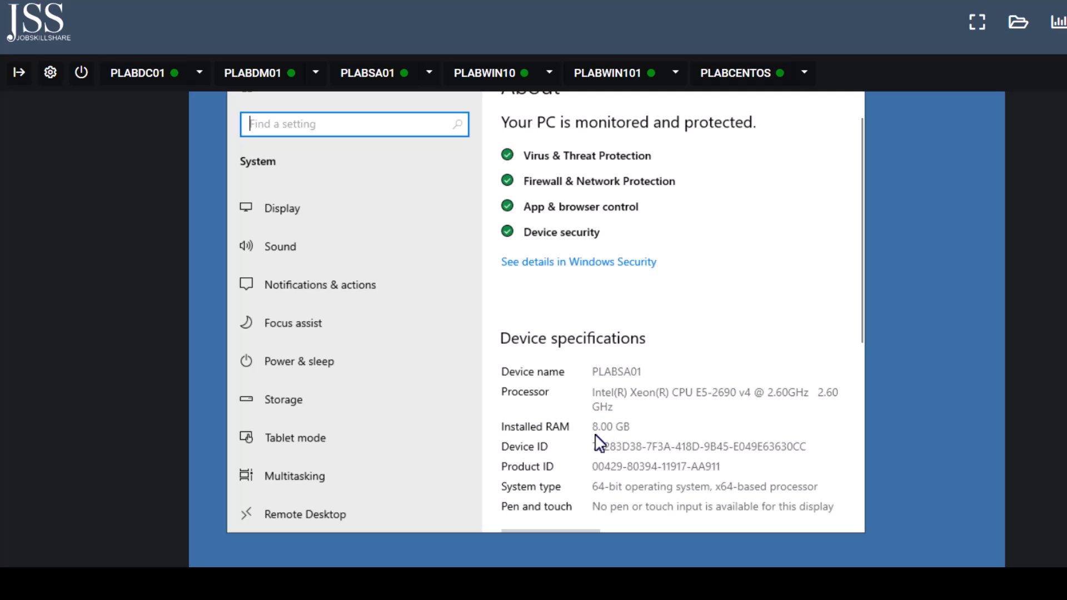
{"action": "left_click", "coordinate": [368, 81]}
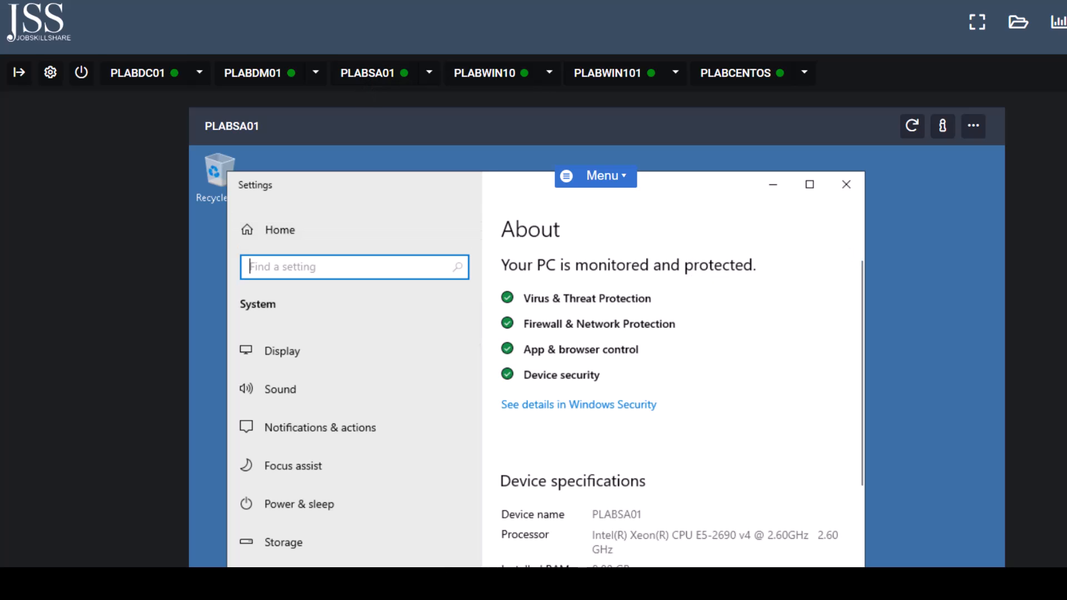
{"action": "scroll", "coordinate": [597, 329], "scroll_direction": "down", "scroll_amount": 3}
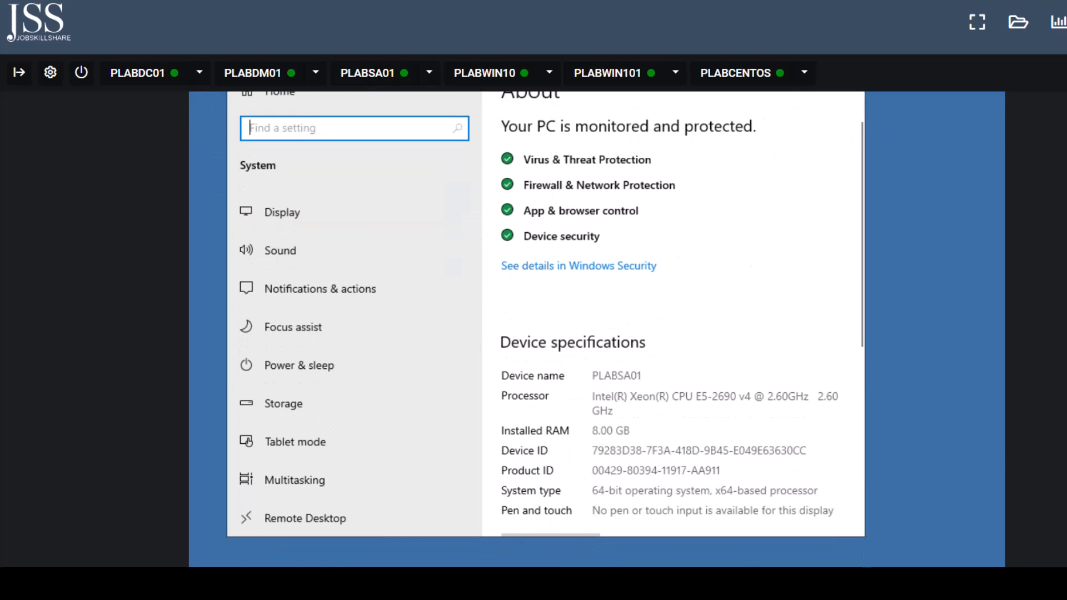
- Check Hyper-V Manager under Windows Administrative Tools for VMs, then switch to PLABWIN10
{"action": "key", "text": "super"}
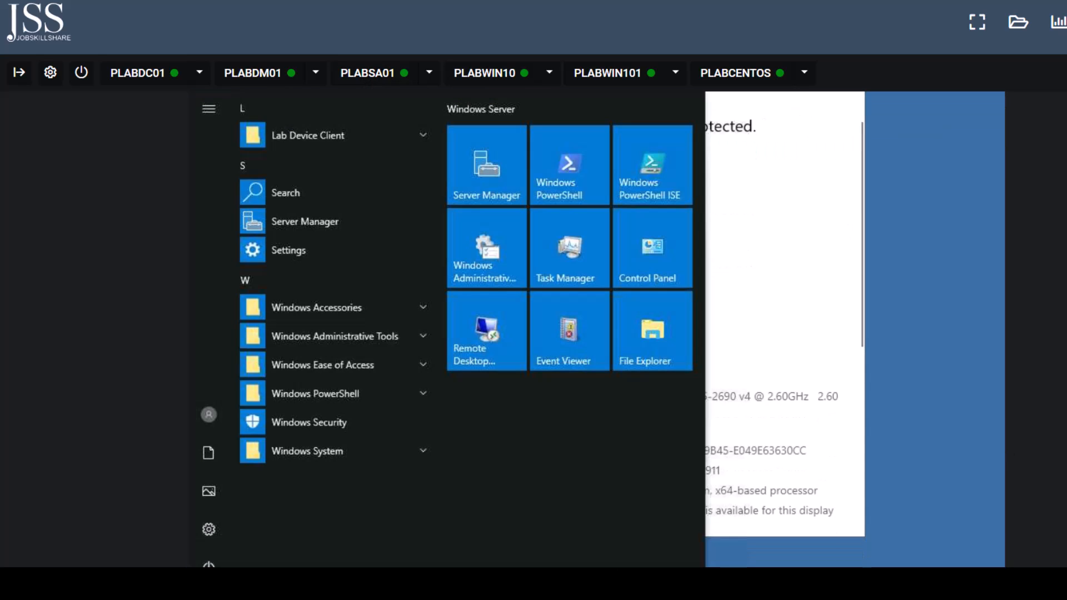
{"action": "left_click", "coordinate": [370, 342]}
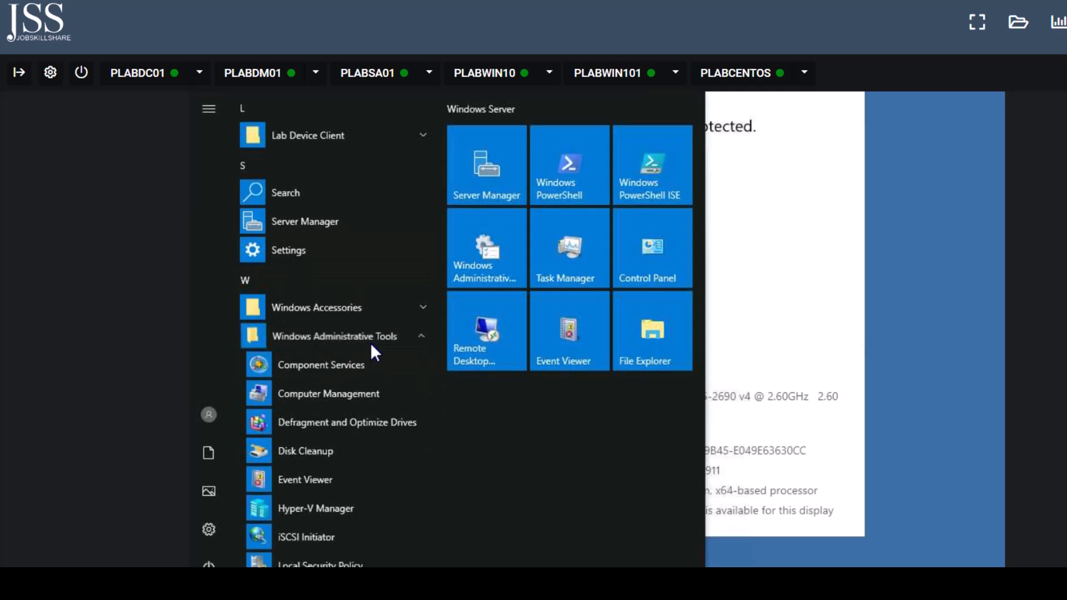
{"action": "left_click", "coordinate": [323, 502]}
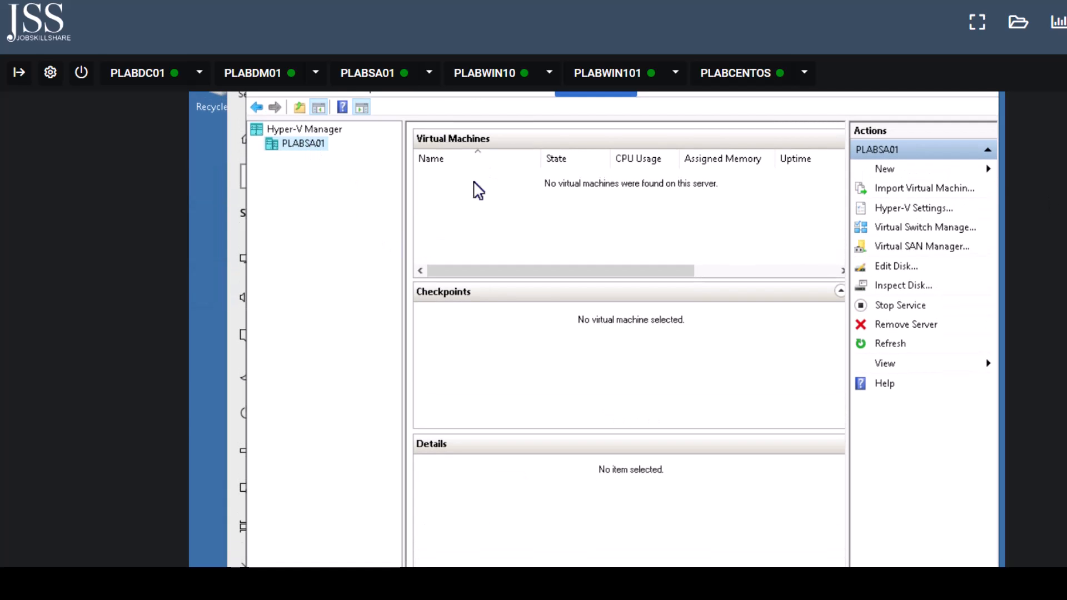
{"action": "left_click", "coordinate": [489, 83]}
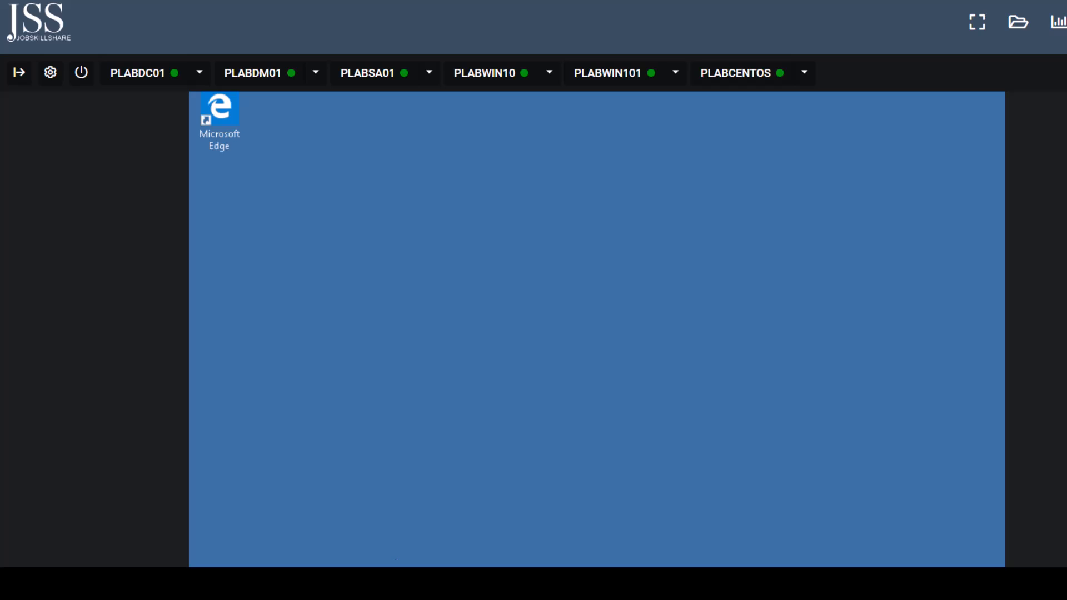
- Read PLABWIN10's device specifications on the System About page, then switch to PLABDC01
{"action": "key", "text": "super+x"}
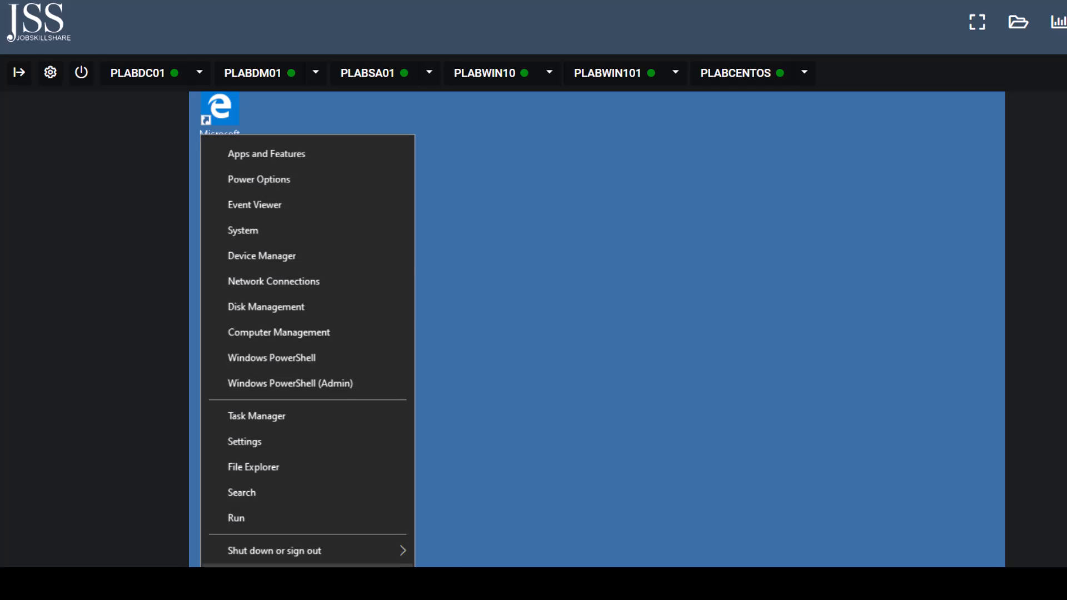
{"action": "left_click", "coordinate": [241, 235]}
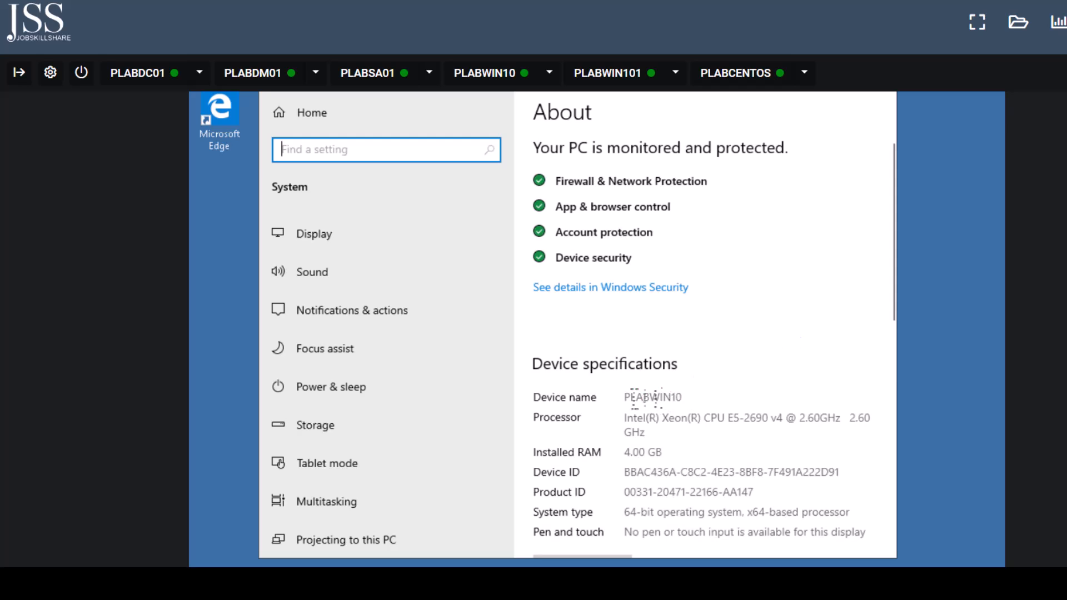
{"action": "left_click_drag", "start_coordinate": [635, 397], "coordinate": [742, 403]}
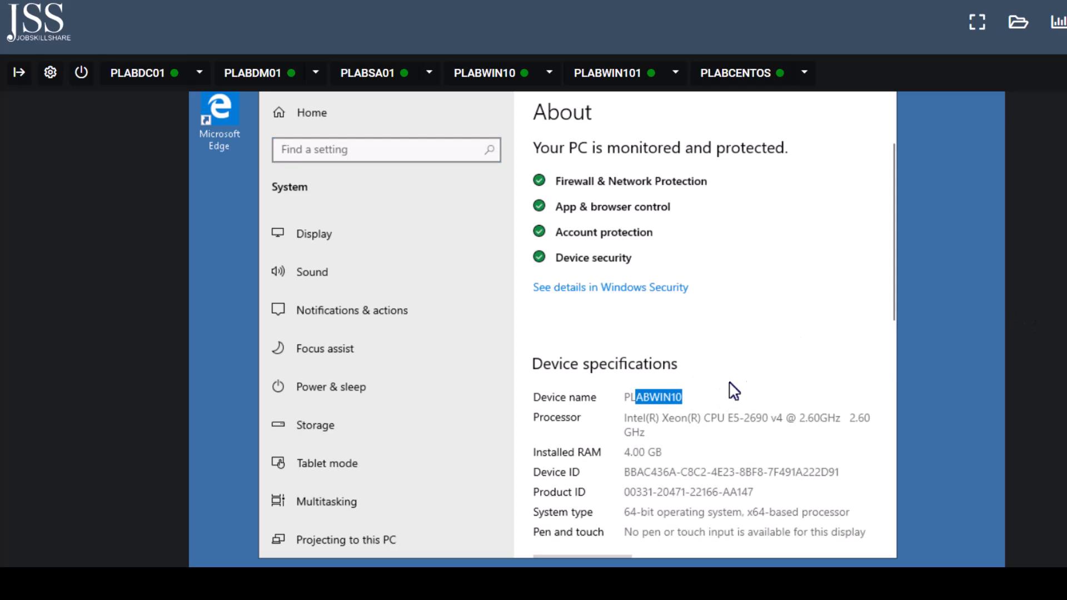
{"action": "left_click", "coordinate": [633, 453]}
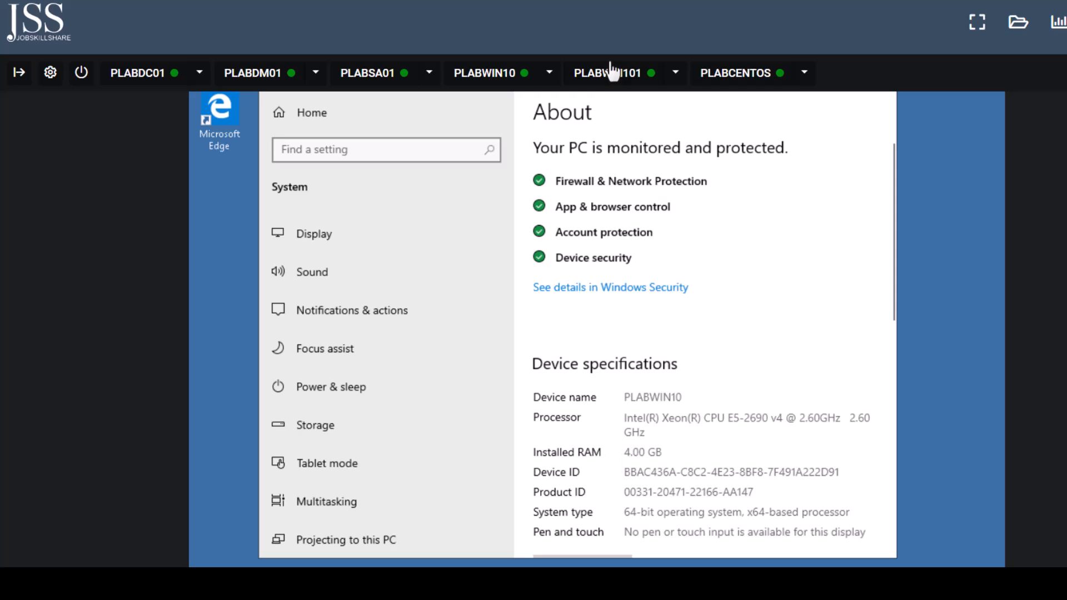
{"action": "left_click", "coordinate": [155, 80]}
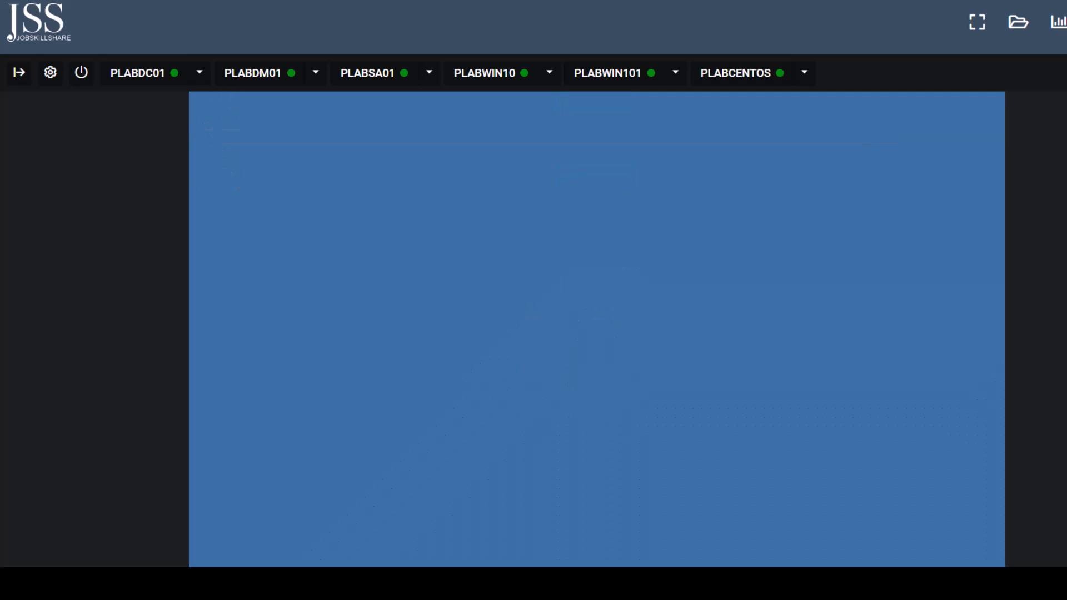
- Launch Active Directory Users and Computers from Server Manager's Tools menu on PLABDC01
{"action": "key", "text": "super"}
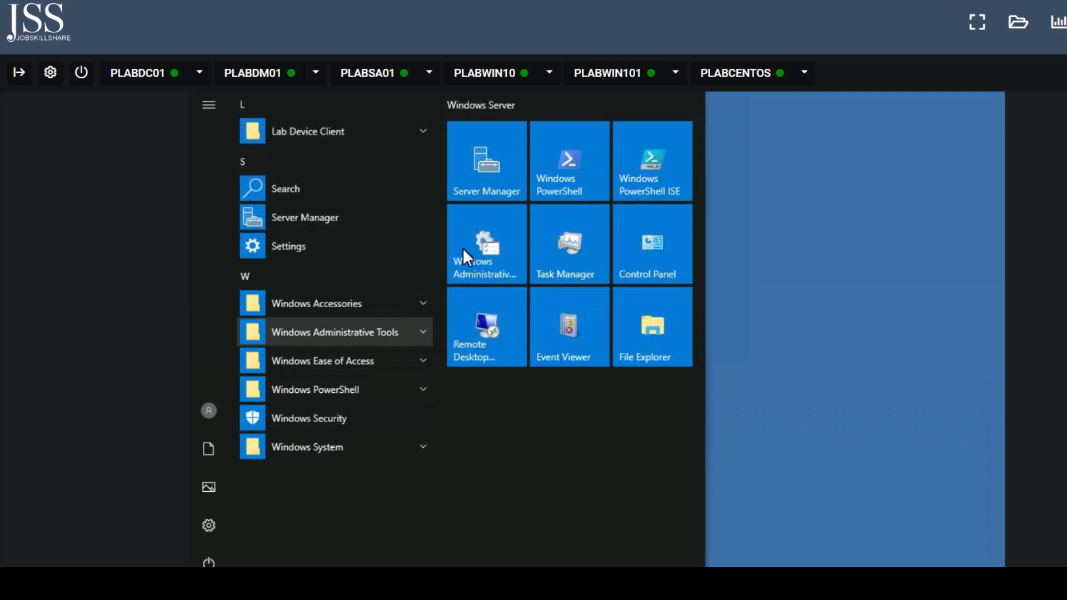
{"action": "left_click", "coordinate": [493, 164]}
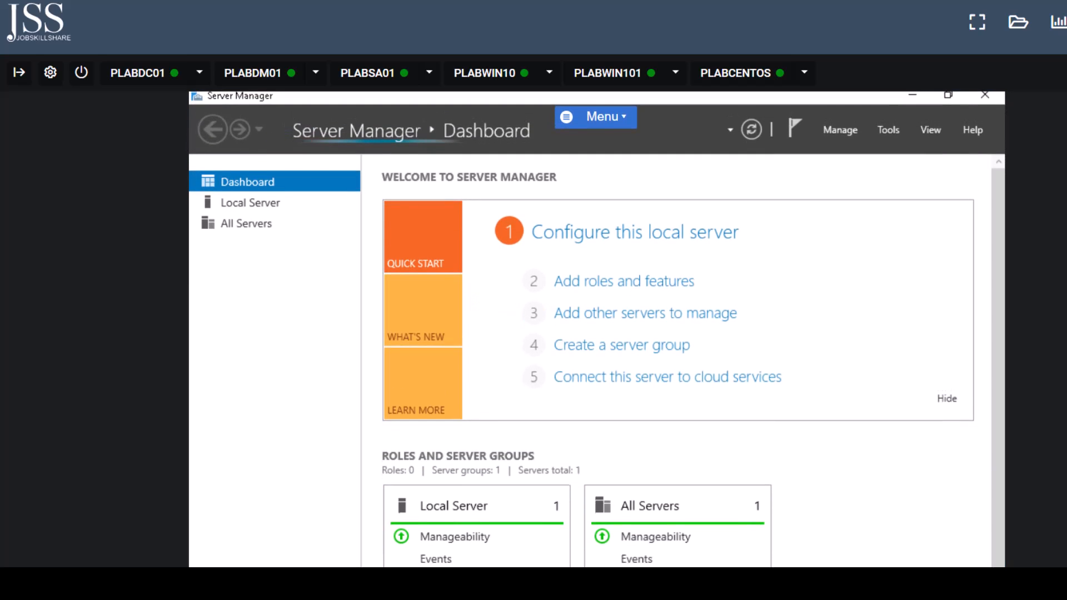
{"action": "left_click", "coordinate": [898, 136]}
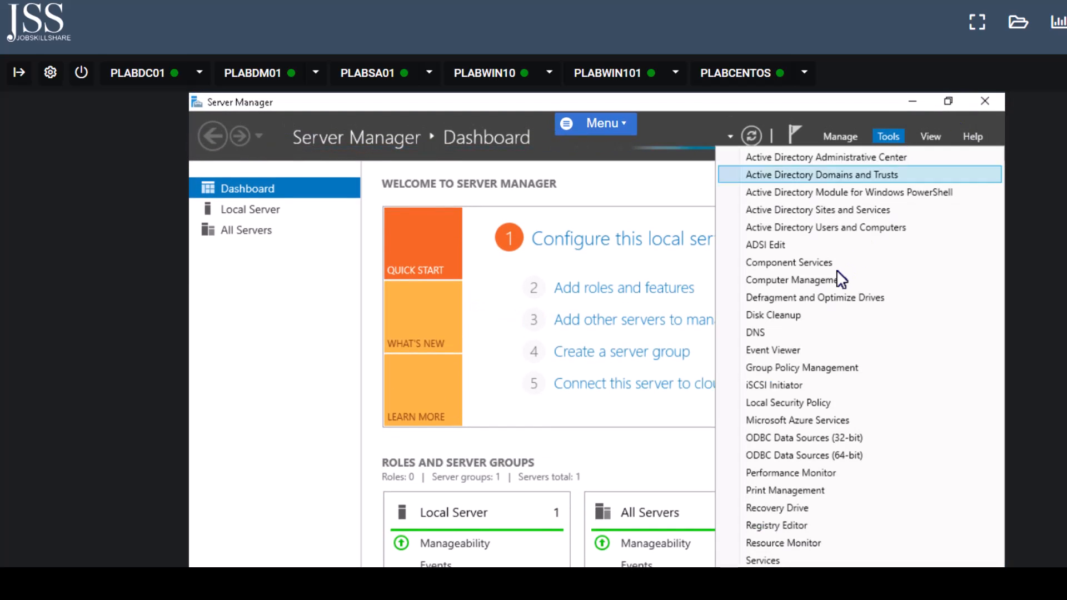
{"action": "left_click", "coordinate": [865, 228]}
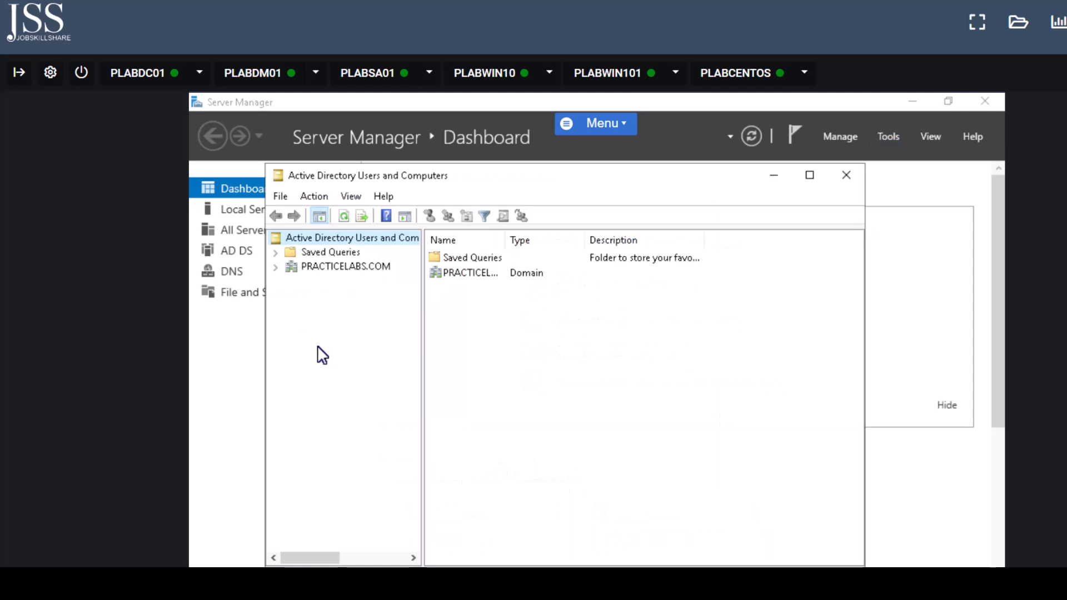
- Browse PRACTICELABS.COM's Users and Computers, selecting PLABDM01 and PLABWIN10, then switch to PLABWIN101
{"action": "left_click", "coordinate": [276, 268]}
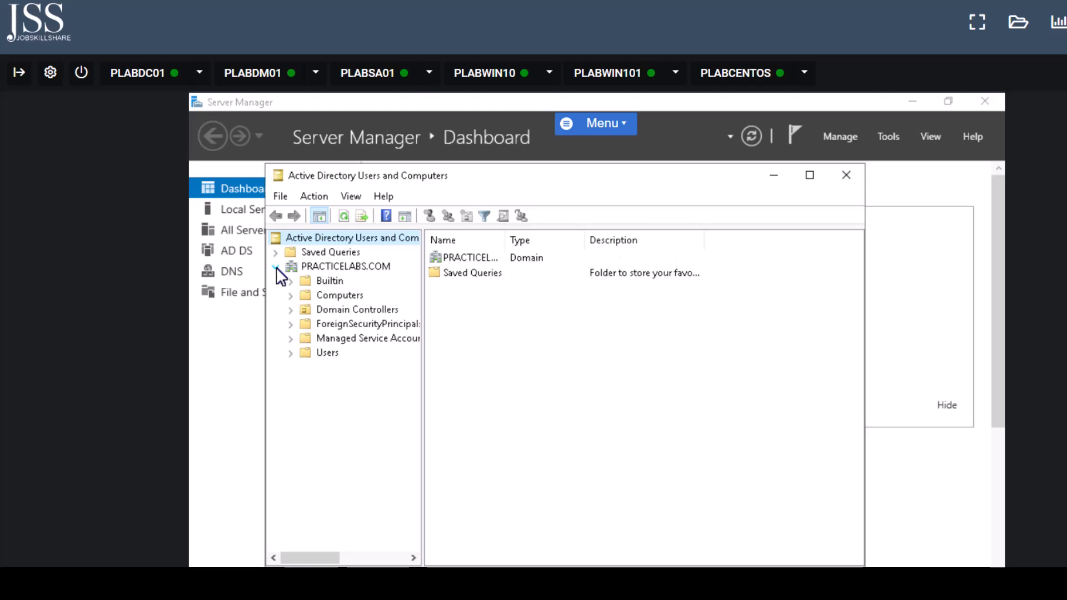
{"action": "left_click", "coordinate": [332, 352]}
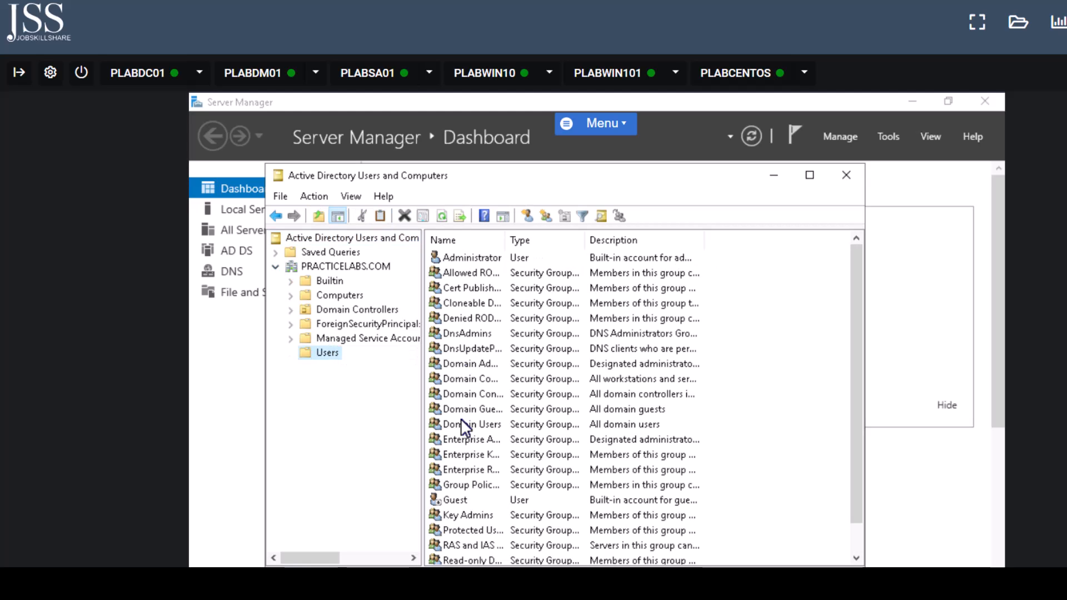
{"action": "left_click", "coordinate": [354, 298]}
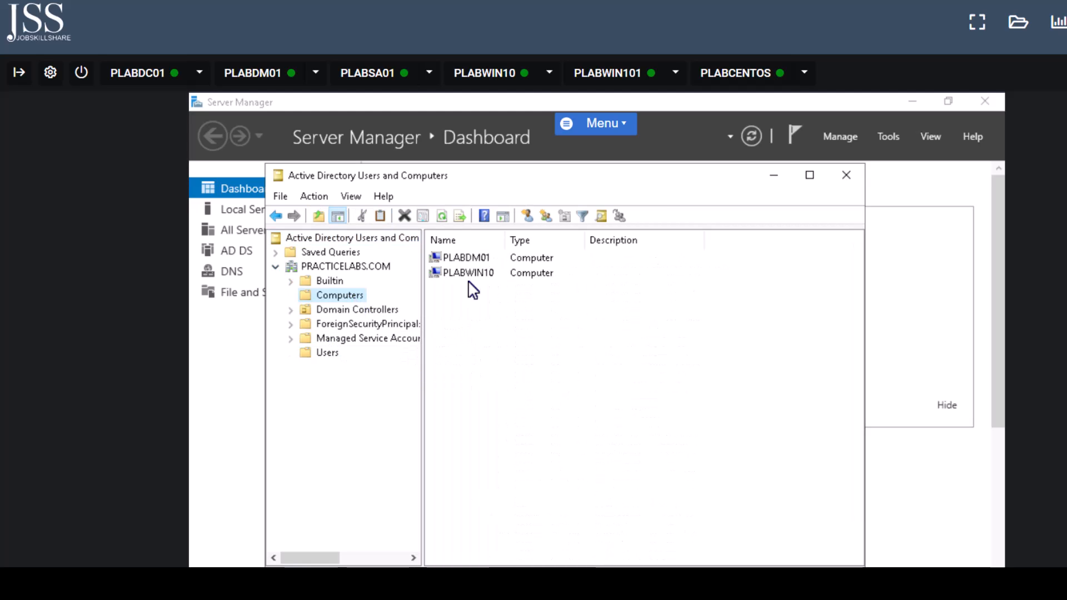
{"action": "left_click", "coordinate": [470, 259]}
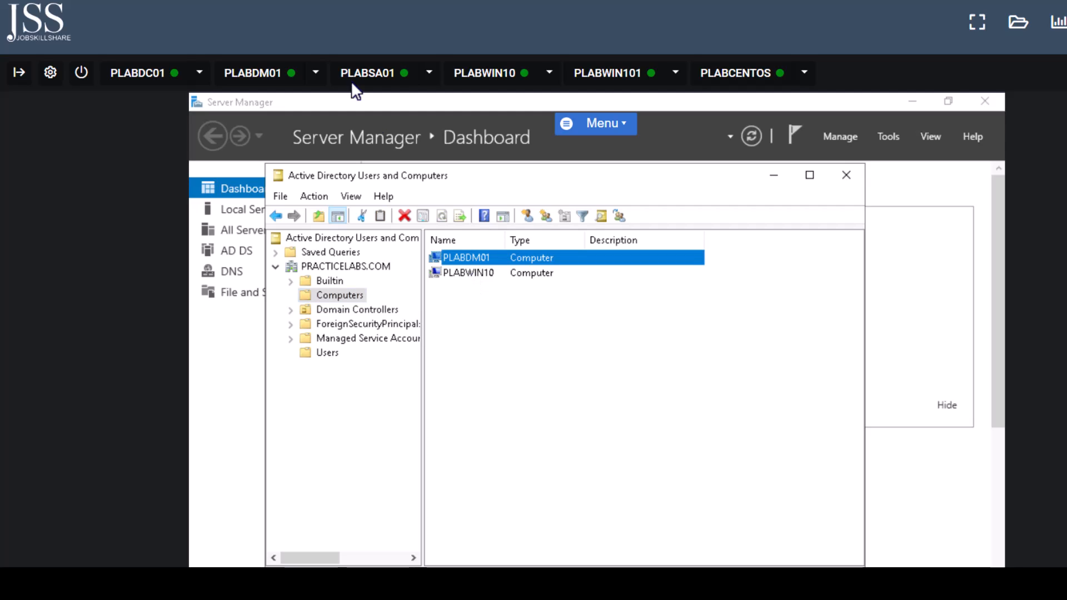
{"action": "left_click", "coordinate": [484, 274]}
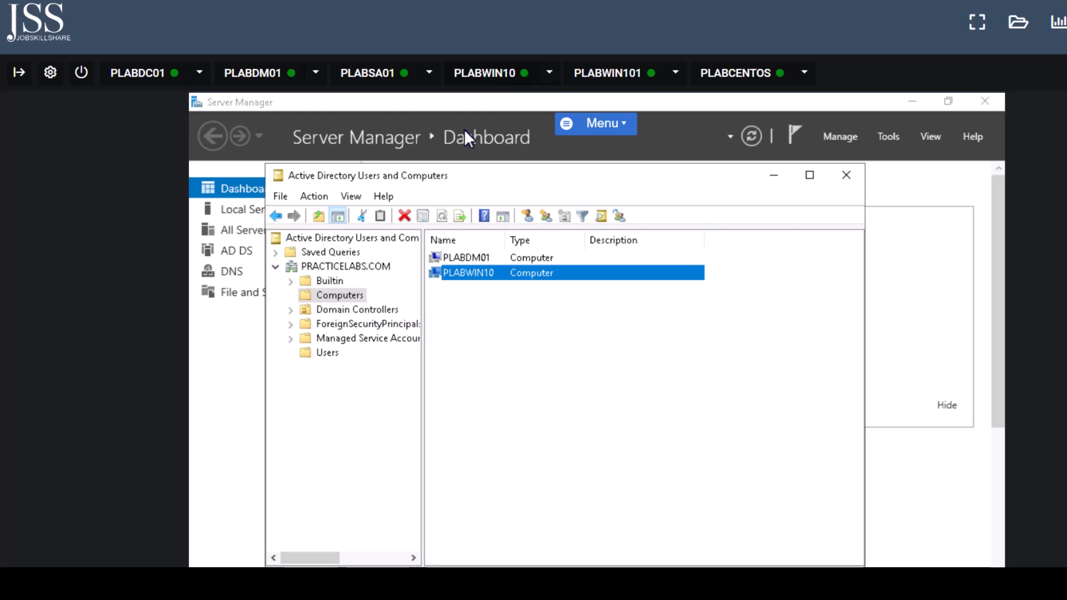
{"action": "left_click", "coordinate": [627, 78]}
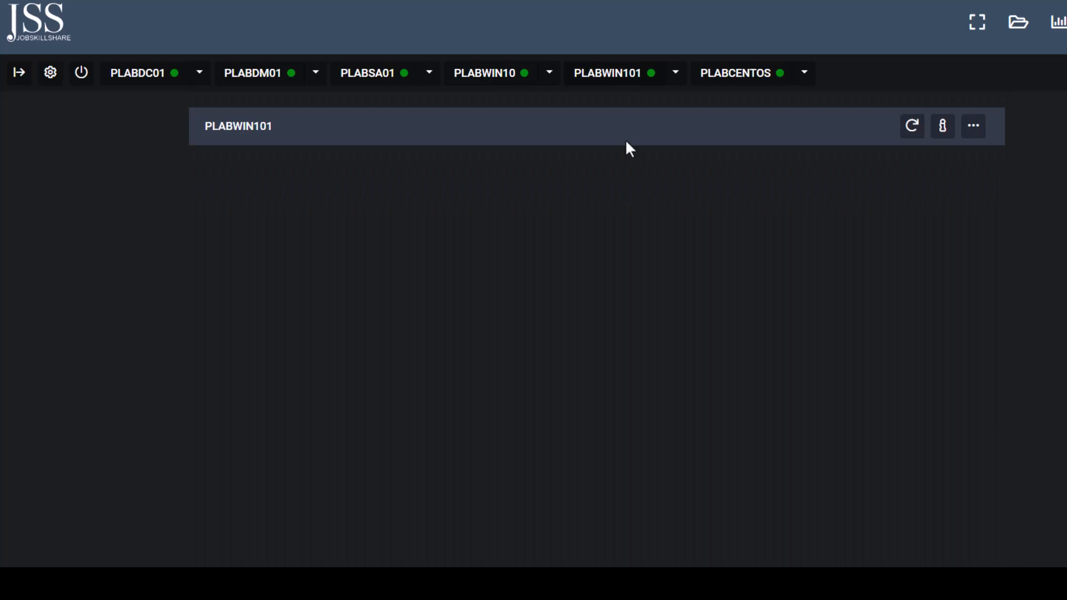
- Open PLABWIN101's System window from the About settings, showing Windows 10 Pro, 4.00 GB RAM and workgroup WORKGROUP
{"action": "scroll", "coordinate": [597, 339], "scroll_direction": "down", "scroll_amount": 1}
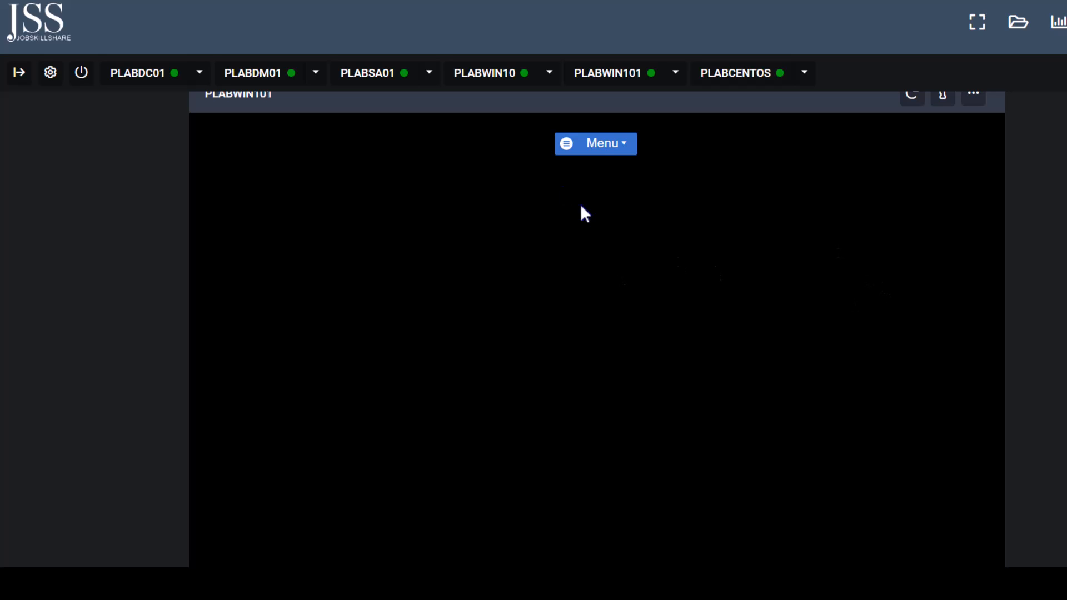
{"action": "scroll", "coordinate": [861, 518], "scroll_direction": "down", "scroll_amount": 3}
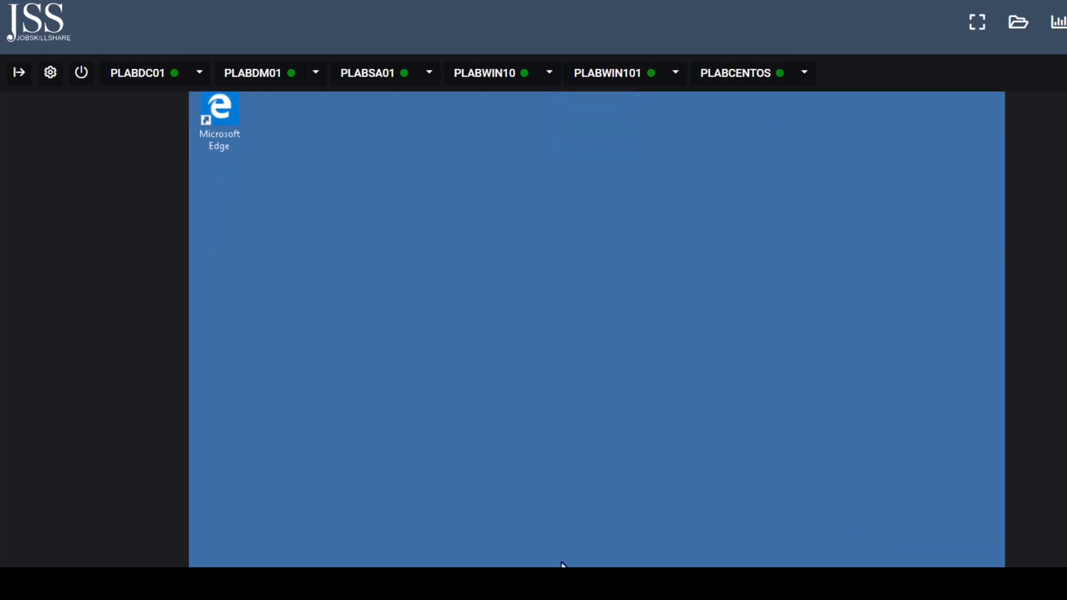
{"action": "key", "text": "super+x"}
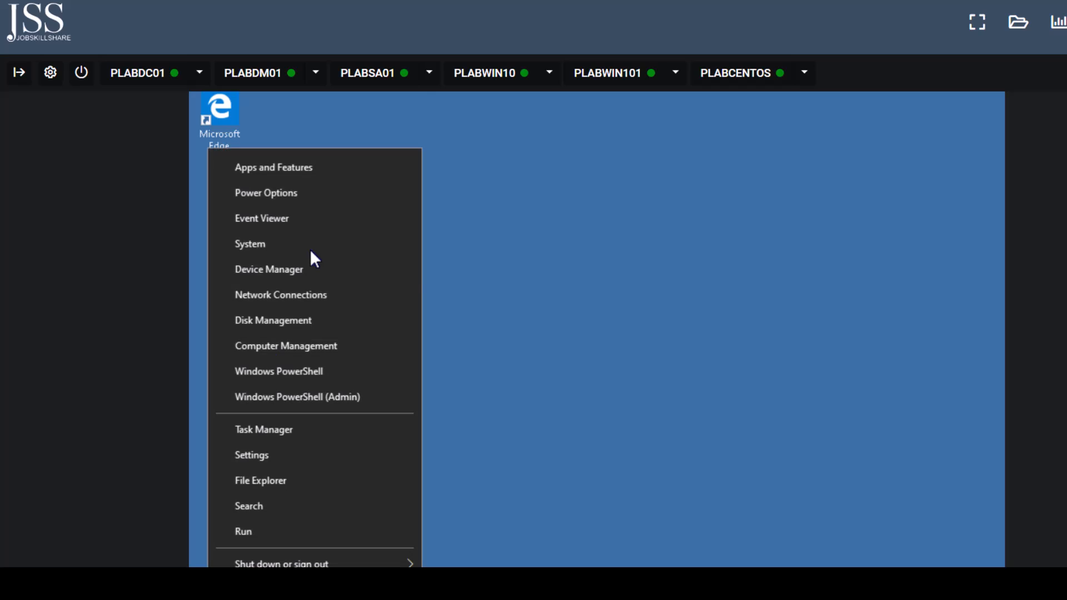
{"action": "left_click", "coordinate": [296, 233]}
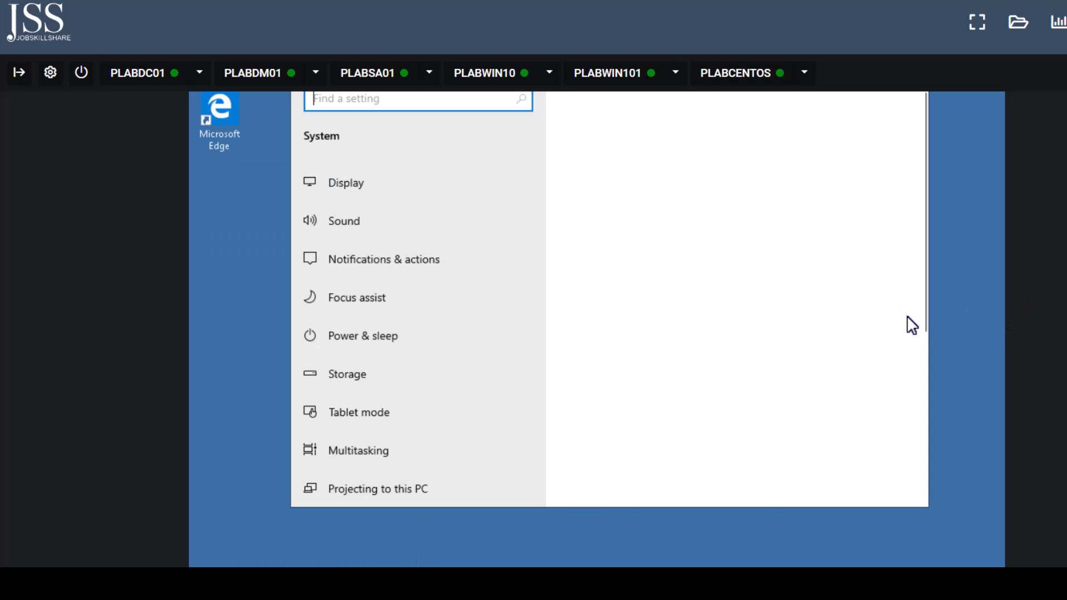
{"action": "left_click_drag", "start_coordinate": [922, 259], "coordinate": [919, 393]}
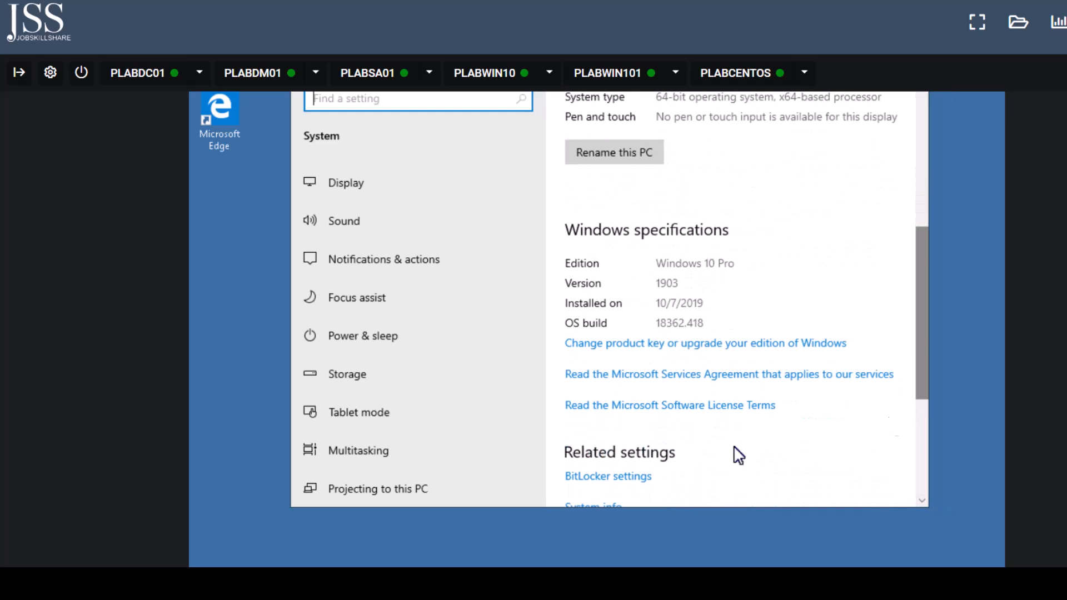
{"action": "left_click_drag", "start_coordinate": [924, 392], "coordinate": [913, 478]}
{"action": "left_click", "coordinate": [603, 260]}
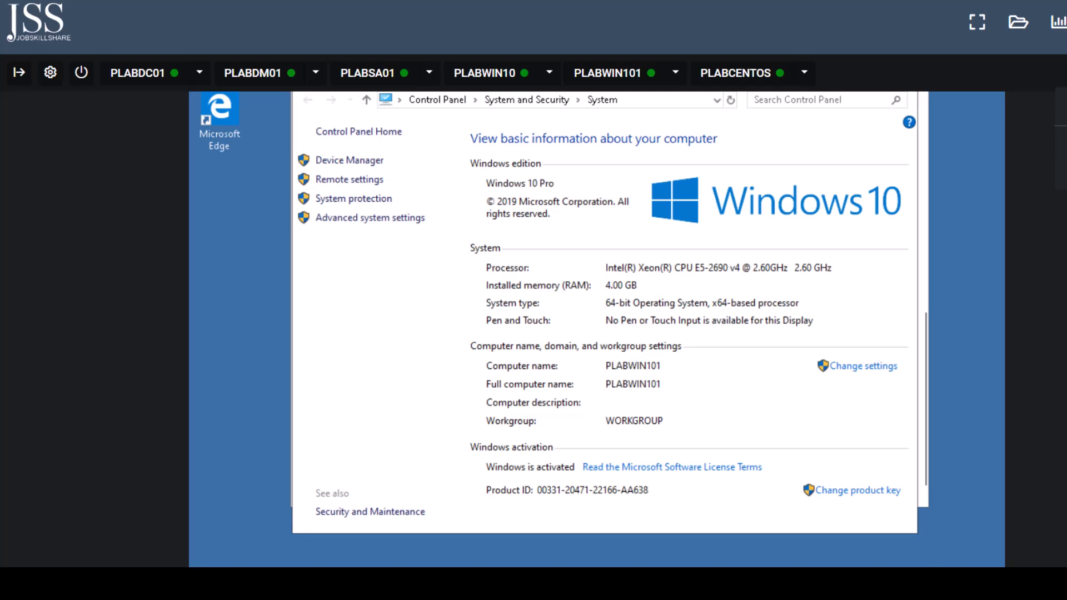
{"action": "scroll", "coordinate": [1055, 166], "scroll_direction": "up", "scroll_amount": 3}
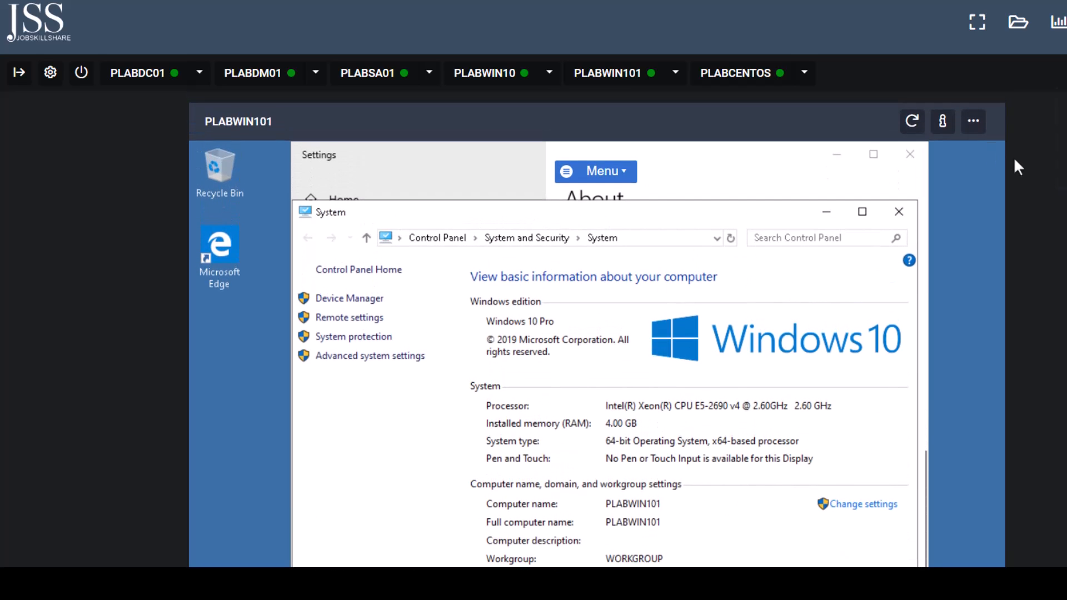
- In PLABWIN101's device options, uncheck Automatically login and check Console mode
{"action": "left_click", "coordinate": [970, 124]}
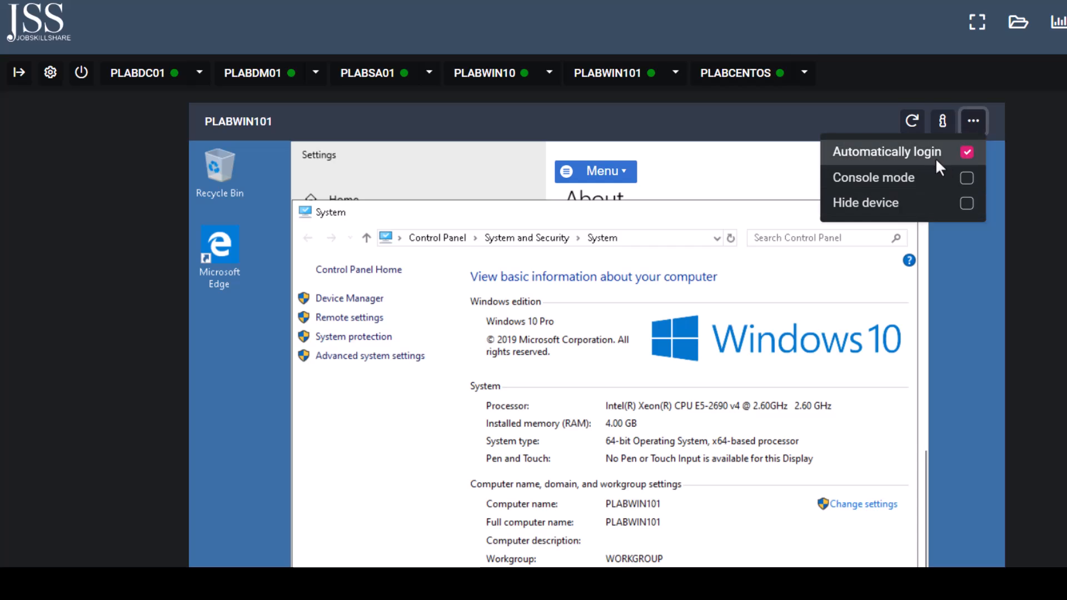
{"action": "left_click", "coordinate": [966, 154]}
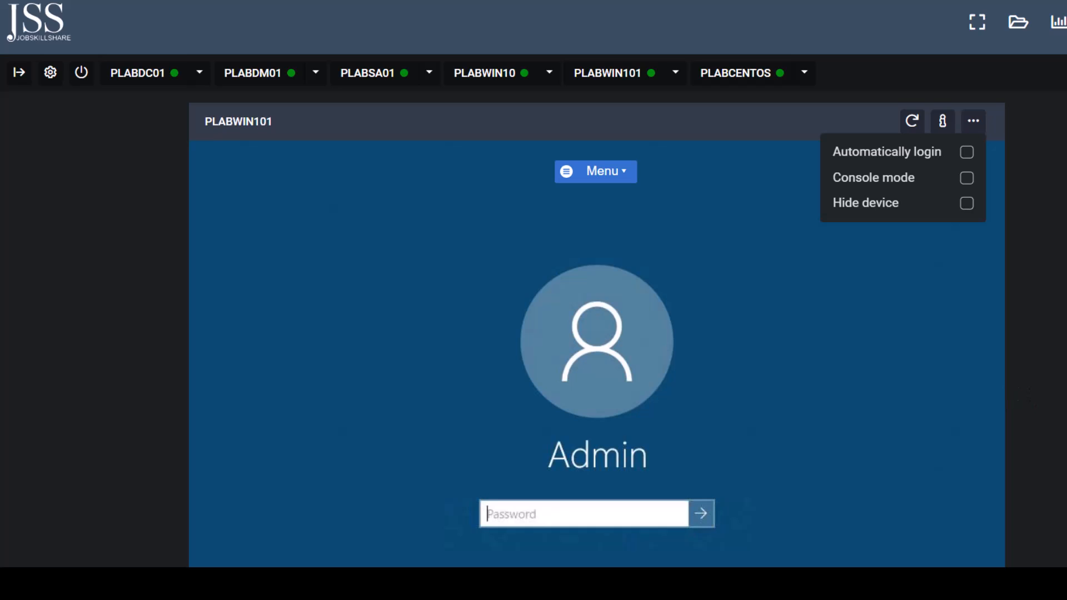
{"action": "scroll", "coordinate": [597, 333], "scroll_direction": "down", "scroll_amount": 2}
{"action": "scroll", "coordinate": [938, 162], "scroll_direction": "up", "scroll_amount": 2}
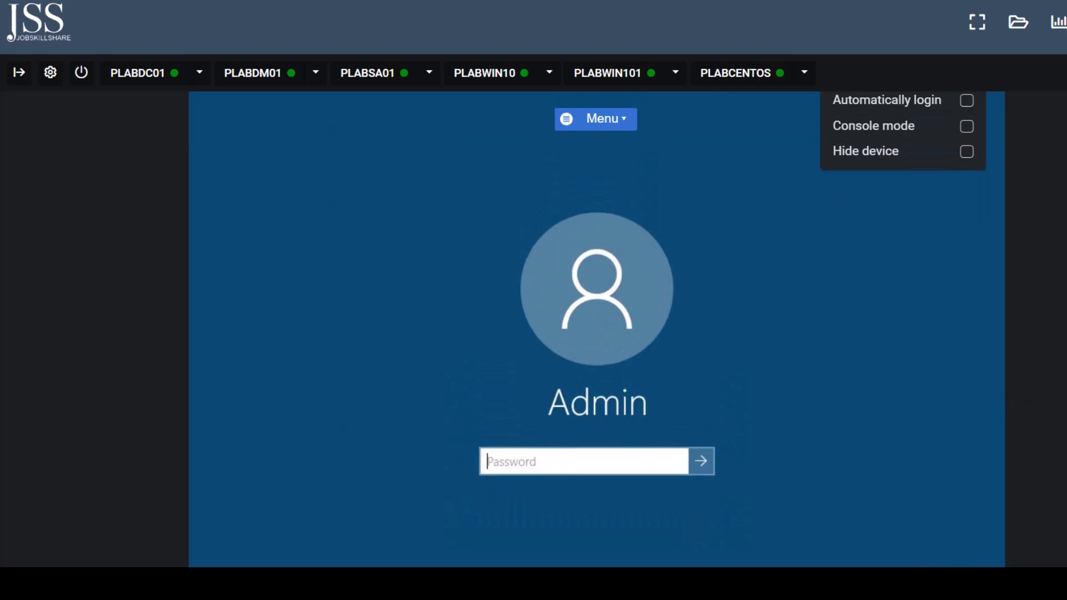
{"action": "left_click", "coordinate": [966, 151]}
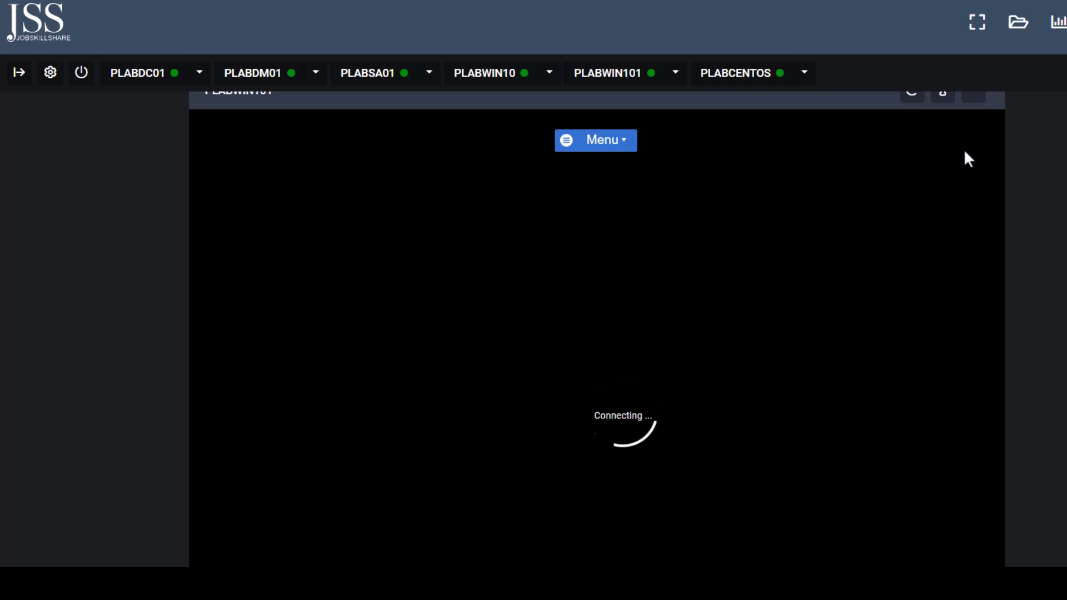
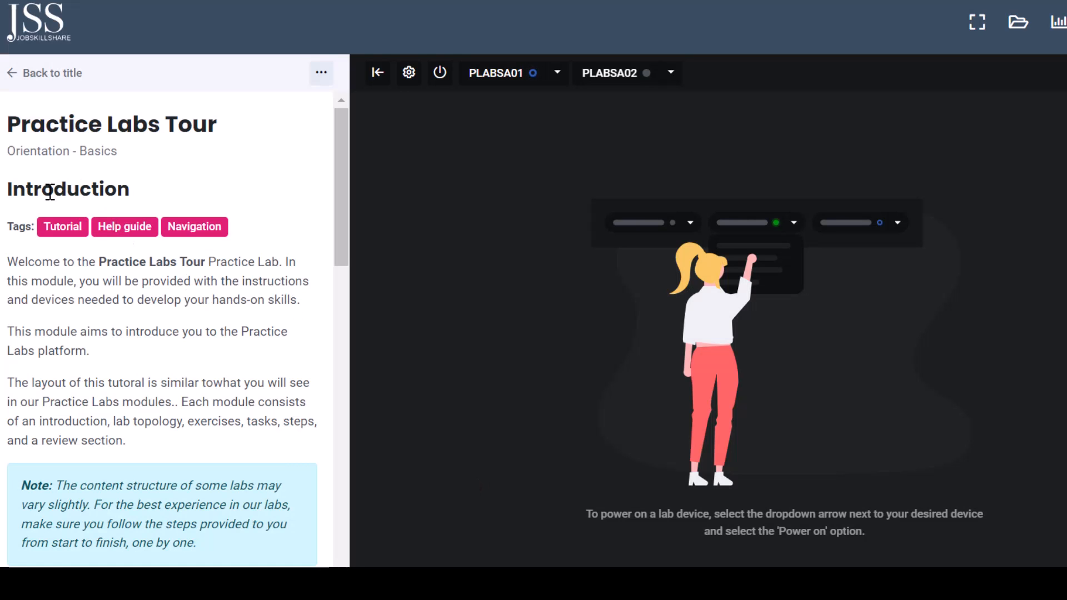
- Read the tour's Introduction and Lab Topology pages, advancing to Exercise 1 - Getting Started
{"action": "left_click_drag", "start_coordinate": [53, 192], "coordinate": [155, 202]}
{"action": "left_click_drag", "start_coordinate": [348, 216], "coordinate": [342, 564]}
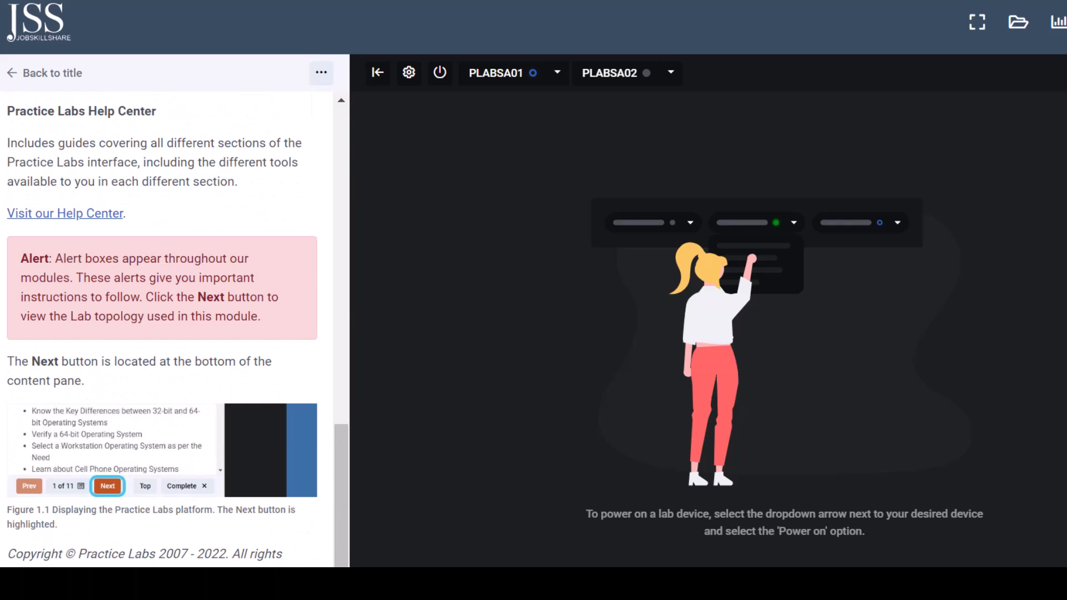
{"action": "left_click", "coordinate": [173, 583]}
{"action": "left_click_drag", "start_coordinate": [343, 299], "coordinate": [308, 506]}
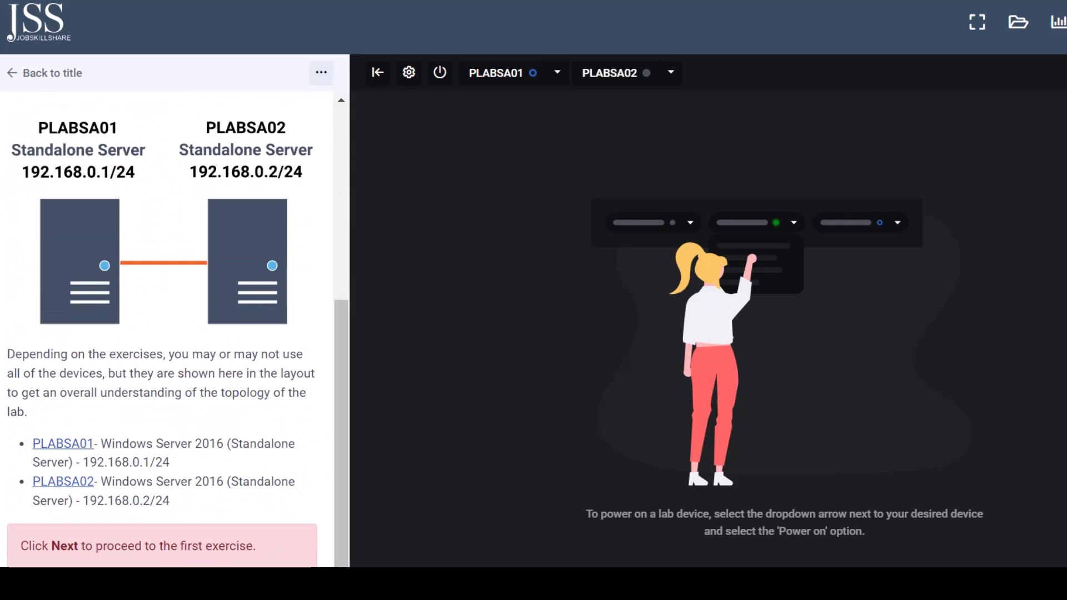
{"action": "left_click", "coordinate": [172, 583]}
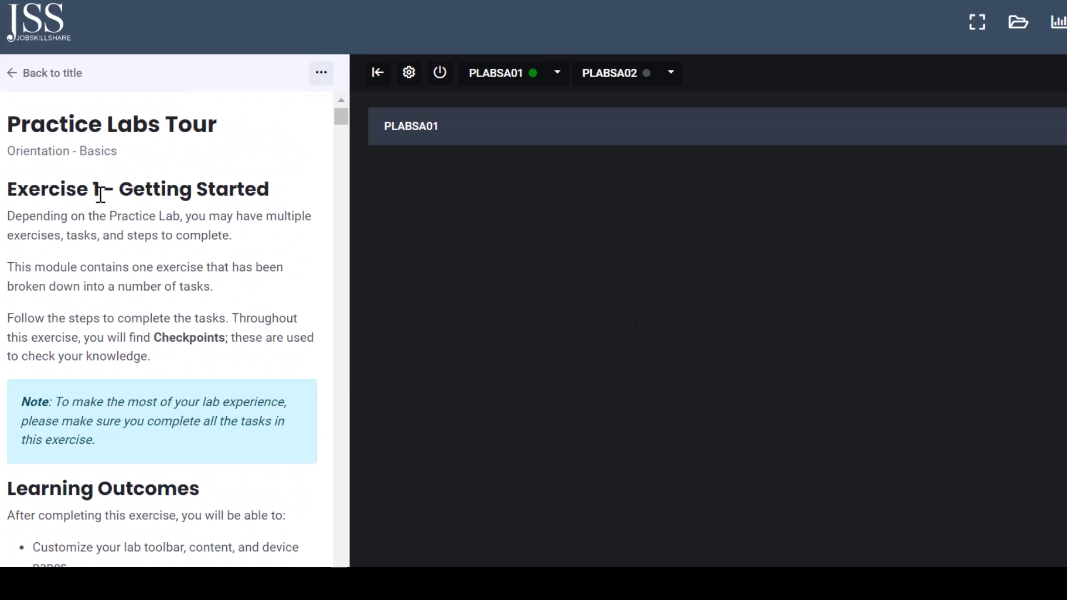
- Read through Exercise 1's Getting Started steps, from Step 1 down to Step 5
{"action": "left_click_drag", "start_coordinate": [96, 191], "coordinate": [286, 199]}
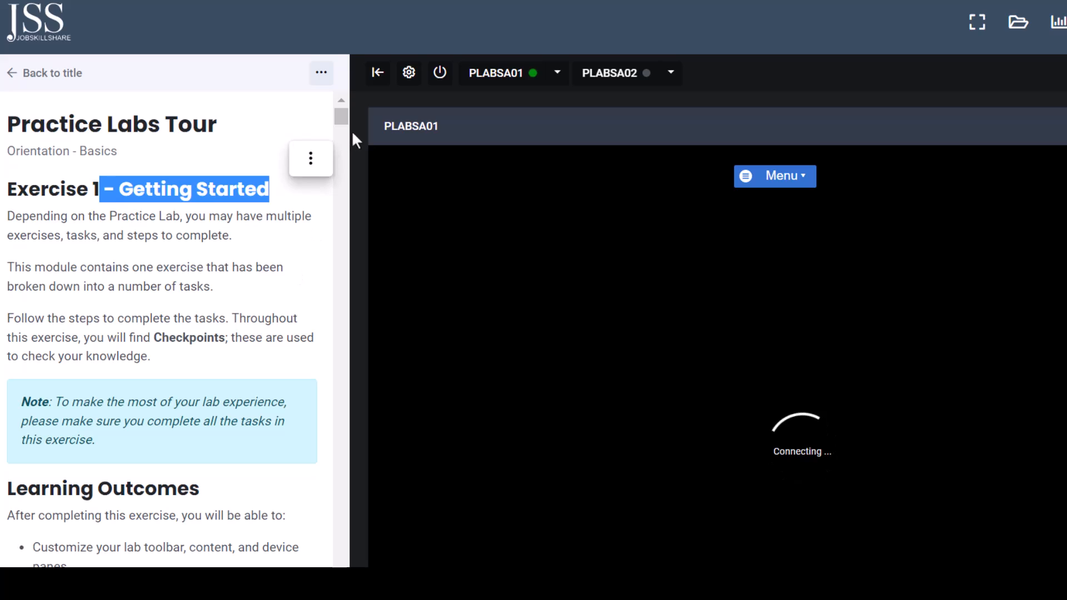
{"action": "left_click_drag", "start_coordinate": [340, 122], "coordinate": [341, 132]}
{"action": "left_click_drag", "start_coordinate": [7, 141], "coordinate": [191, 142]}
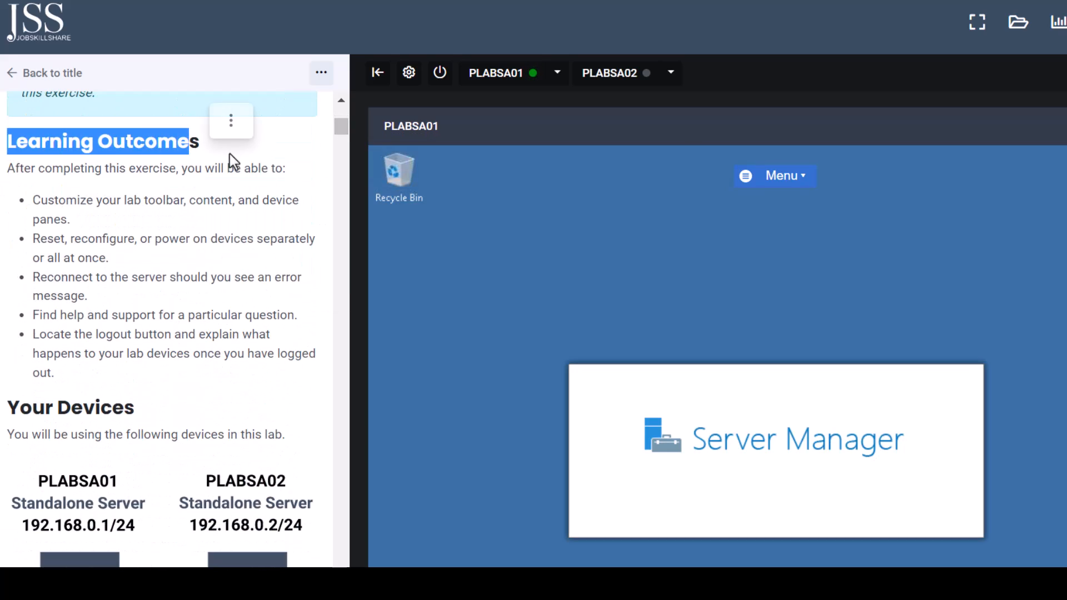
{"action": "left_click_drag", "start_coordinate": [343, 131], "coordinate": [346, 163]}
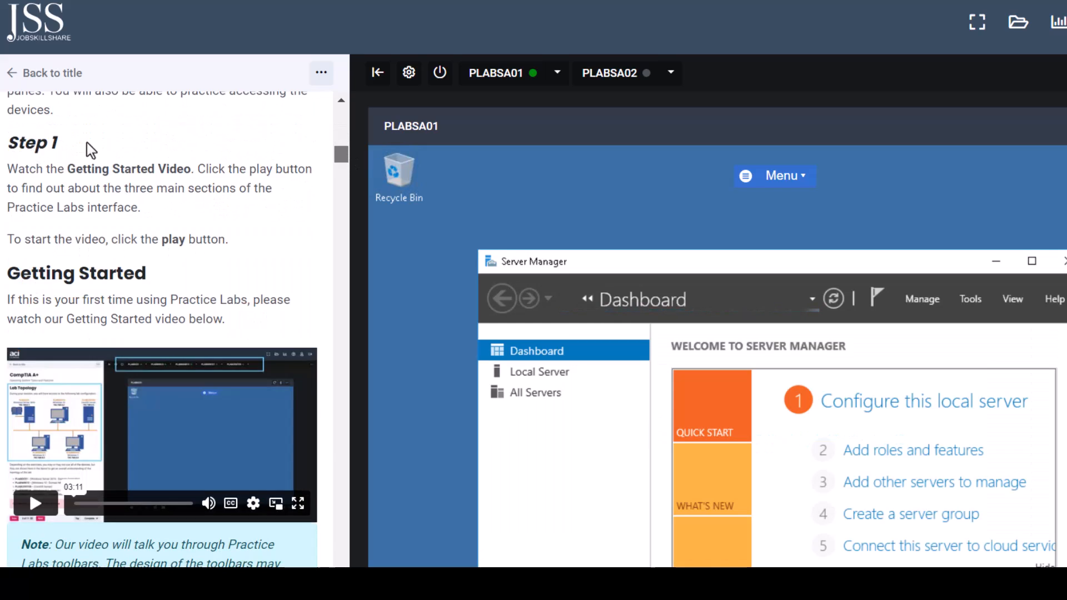
{"action": "left_click_drag", "start_coordinate": [89, 147], "coordinate": [12, 145]}
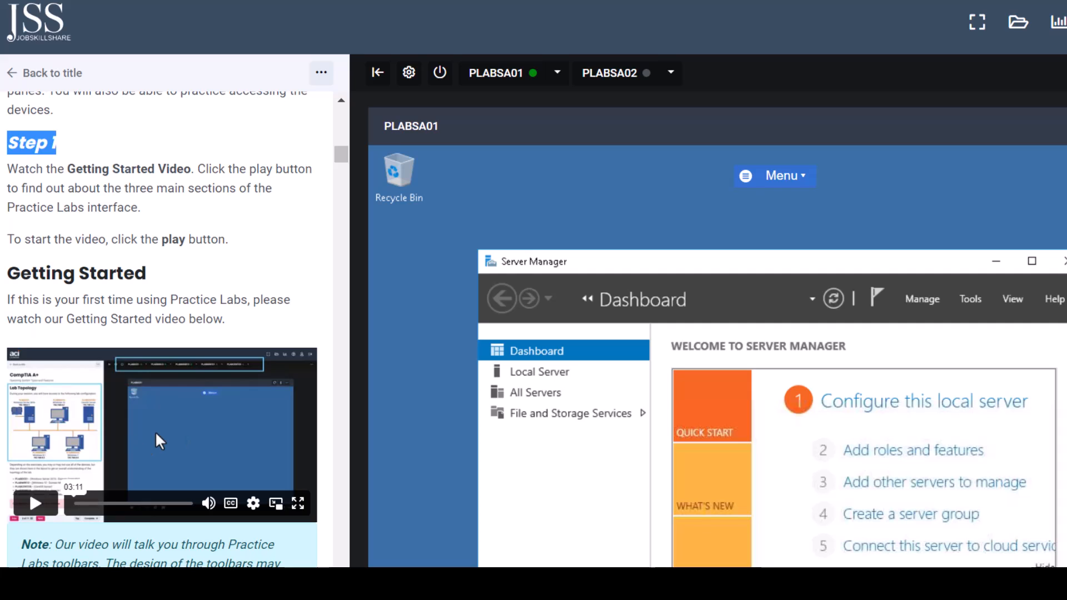
{"action": "left_click_drag", "start_coordinate": [341, 154], "coordinate": [349, 214]}
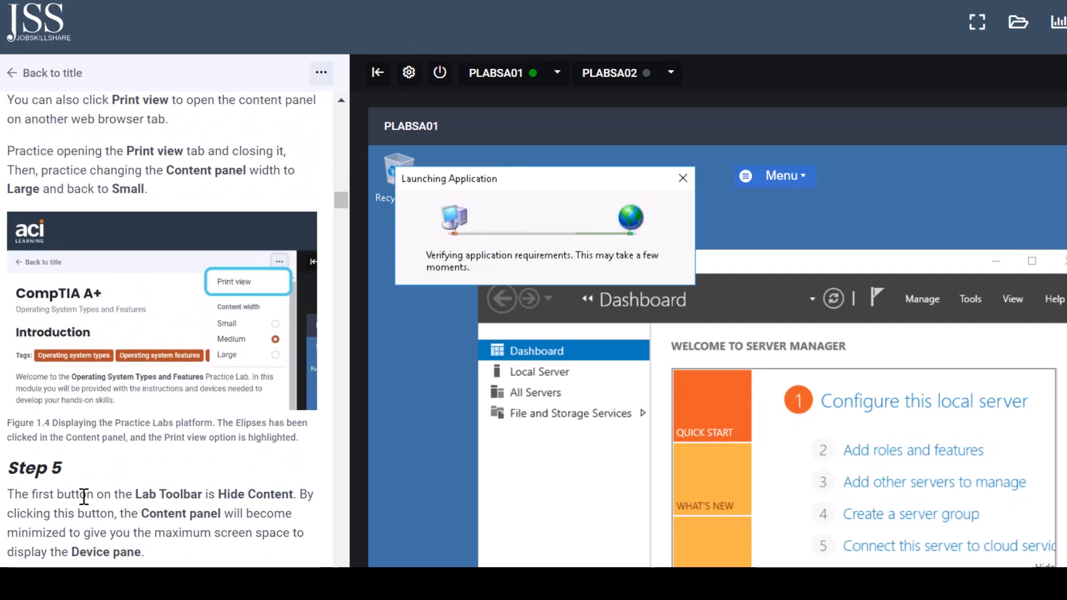
{"action": "left_click_drag", "start_coordinate": [86, 495], "coordinate": [25, 468]}
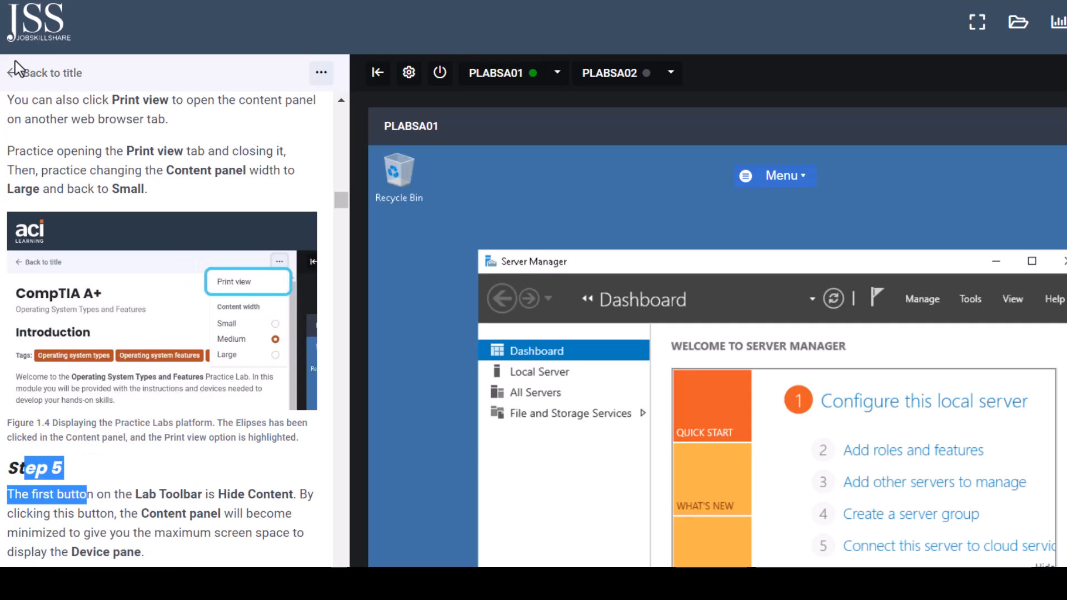
- Return to the Welcome dashboard catalog and search labs for 'azure', then 'aws'
{"action": "left_click", "coordinate": [91, 75]}
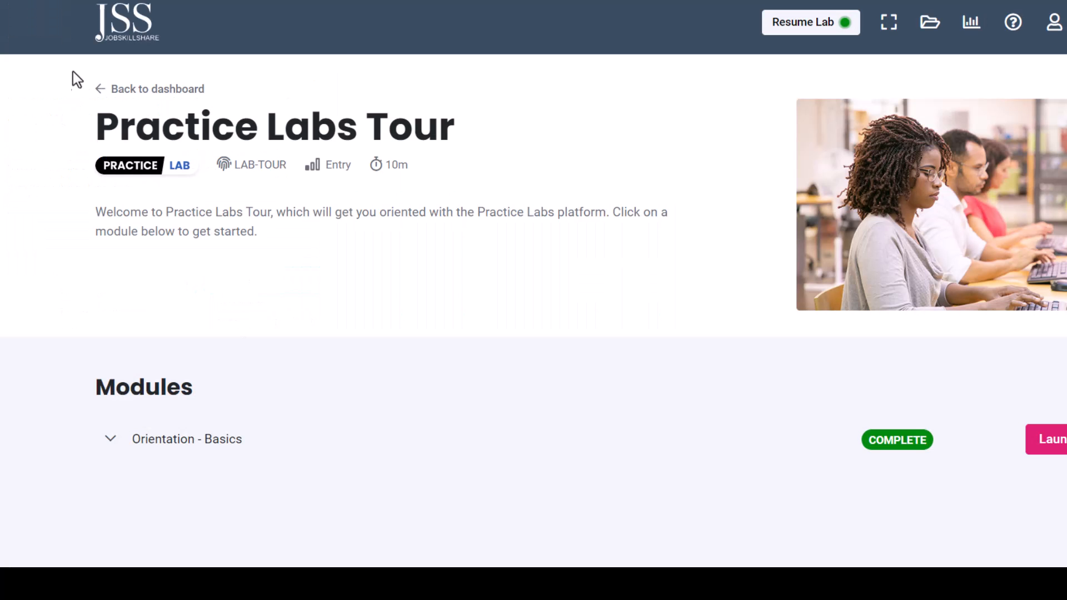
{"action": "left_click", "coordinate": [163, 90]}
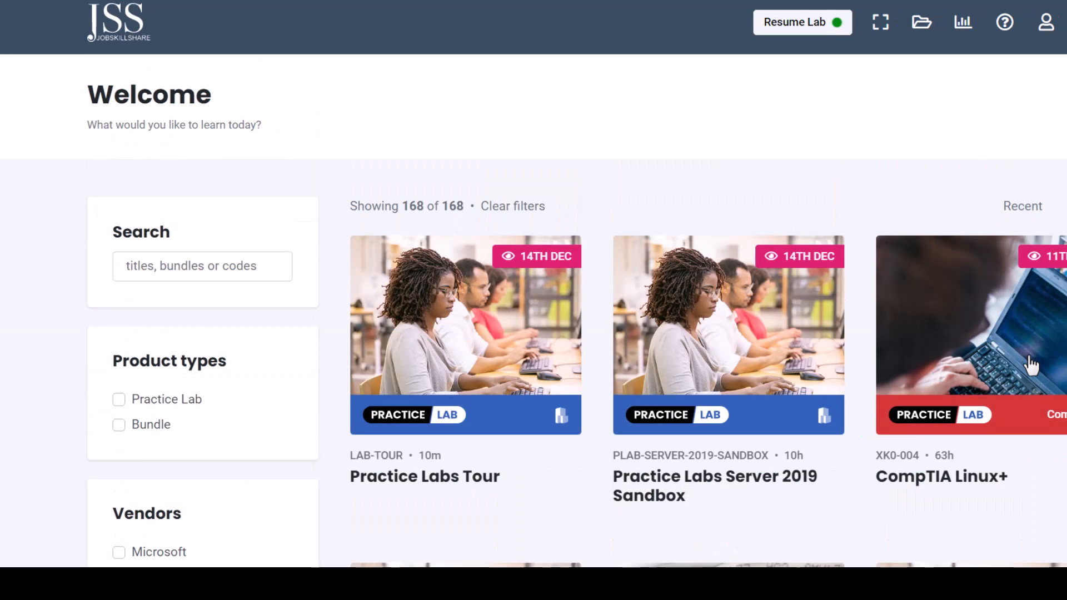
{"action": "left_click", "coordinate": [243, 254]}
{"action": "type", "text": "azure"}
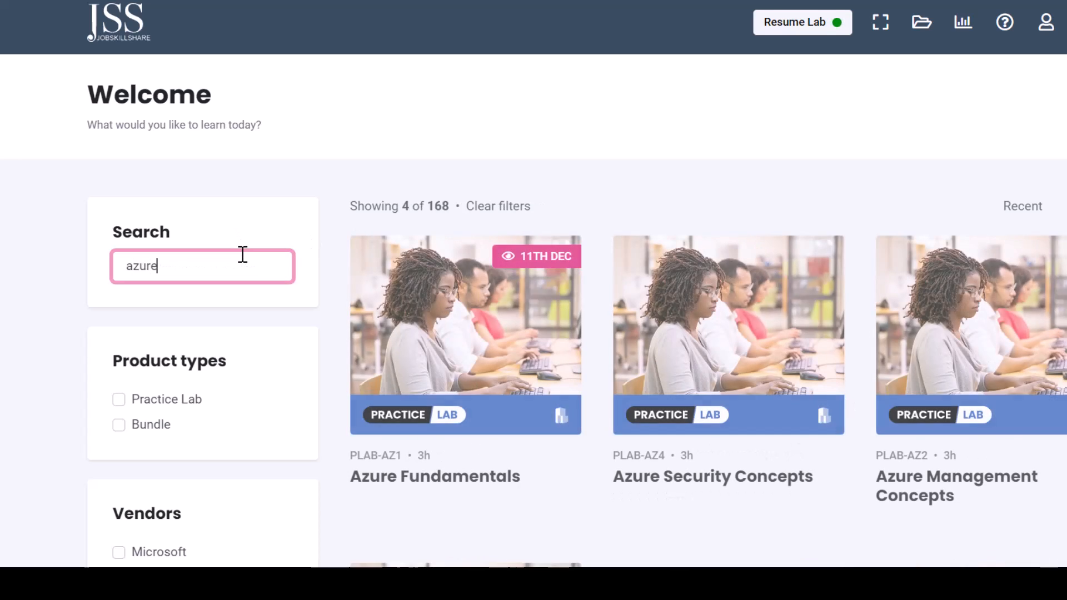
{"action": "scroll", "coordinate": [244, 165], "scroll_direction": "down", "scroll_amount": 2}
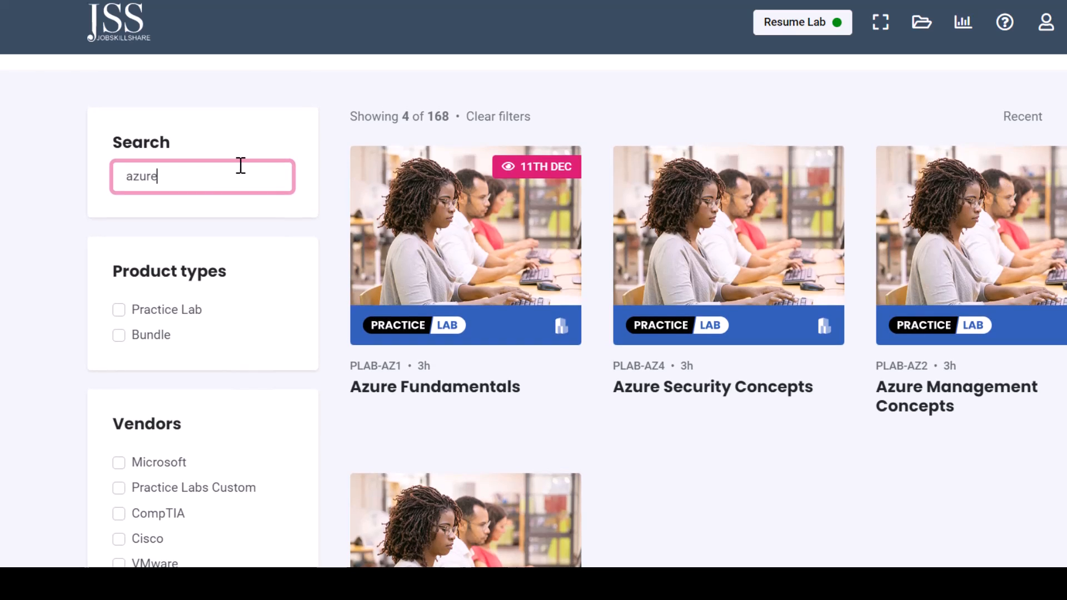
{"action": "double_click", "coordinate": [139, 183]}
{"action": "type", "text": "aws"}
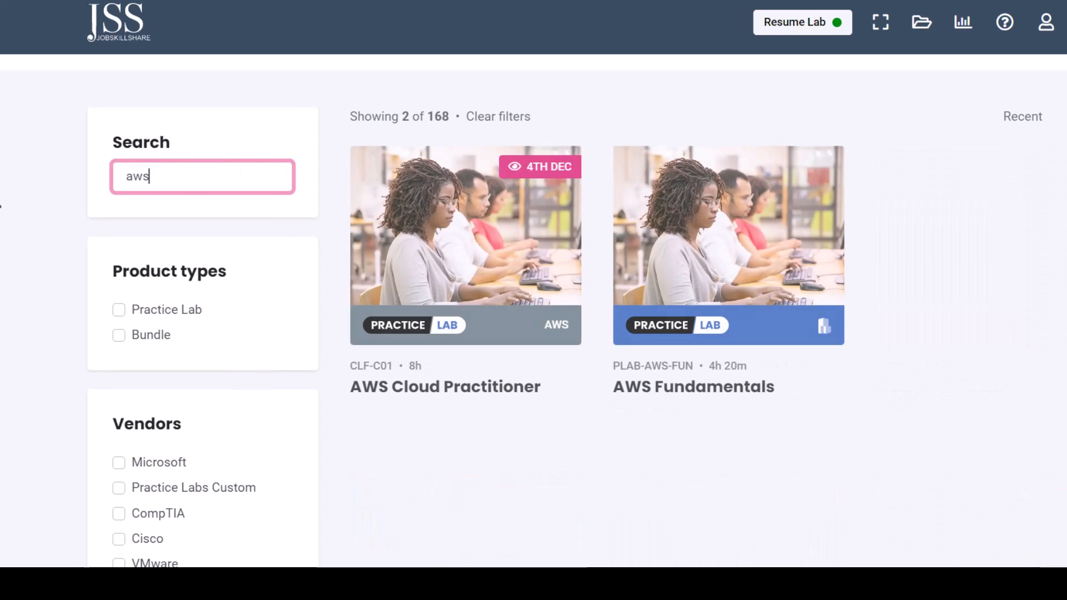
- Search the lab catalog for 'server', then 'cyber', then 'sql'
{"action": "double_click", "coordinate": [155, 176]}
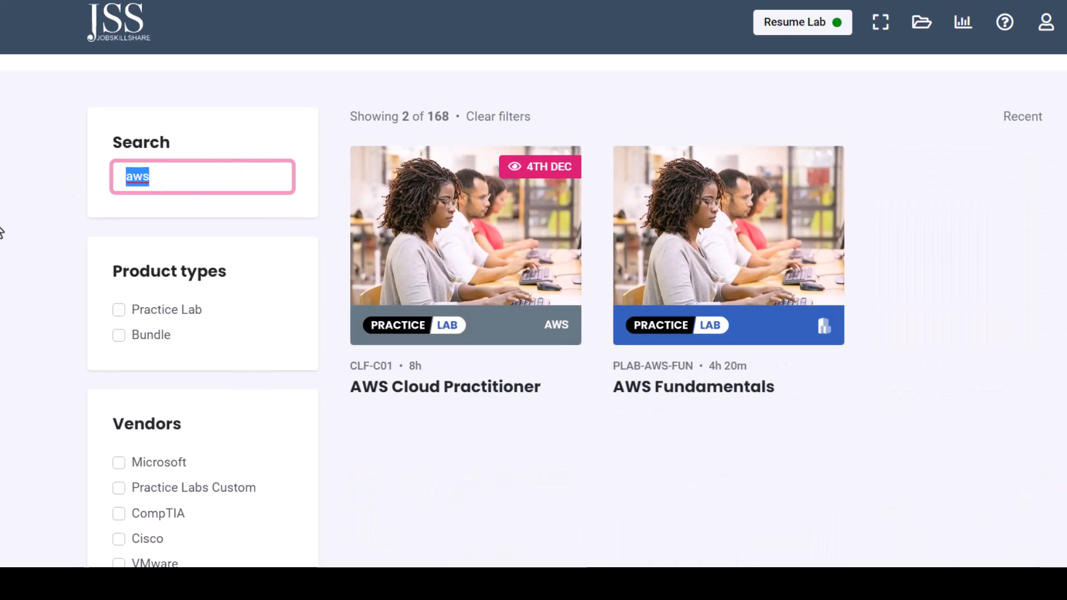
{"action": "type", "text": "server"}
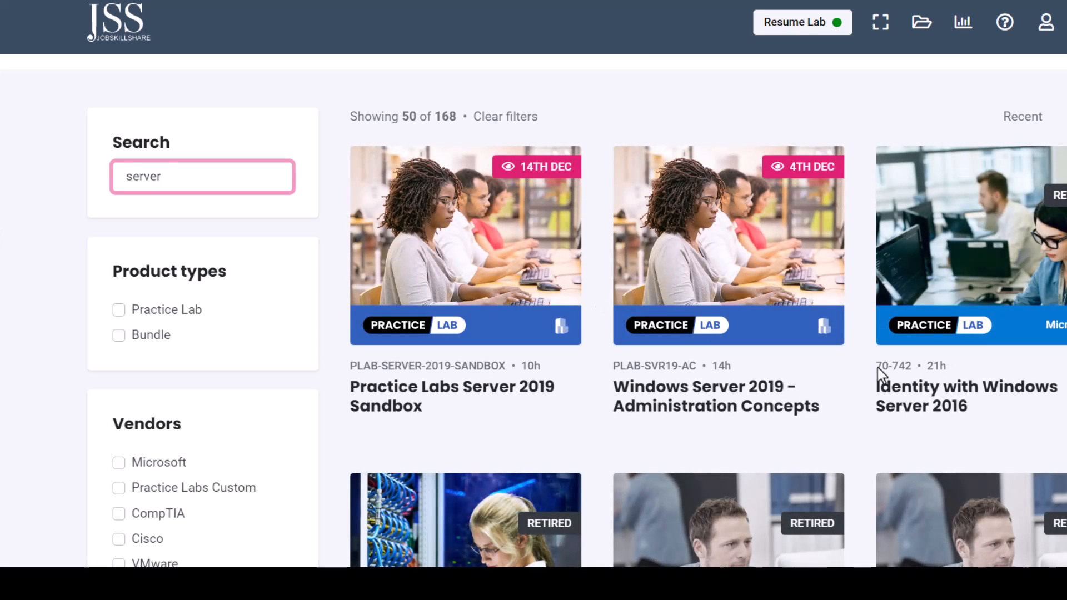
{"action": "double_click", "coordinate": [205, 172]}
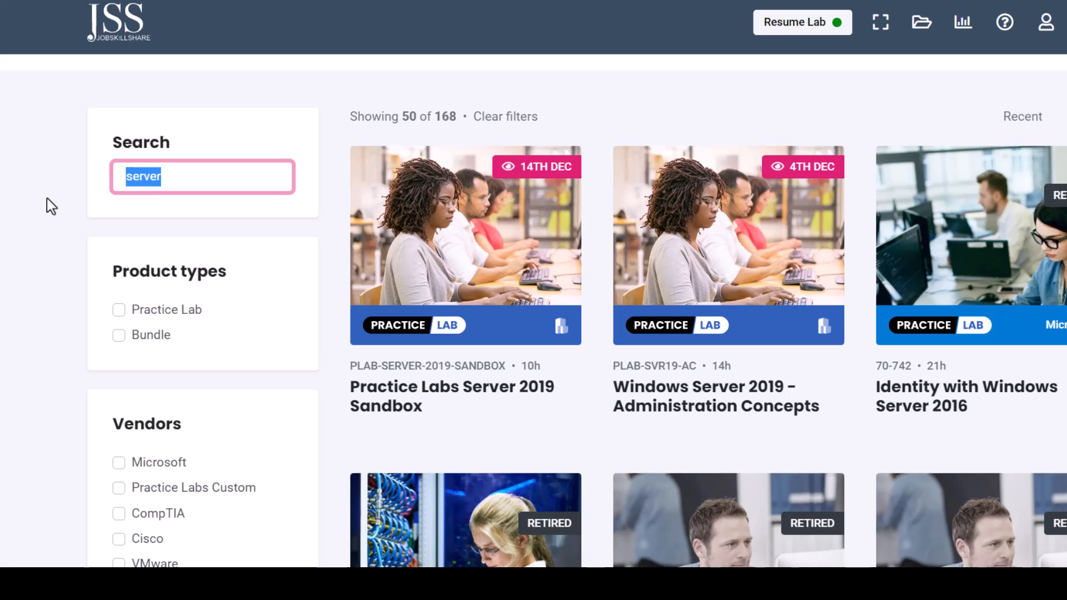
{"action": "type", "text": "cyber"}
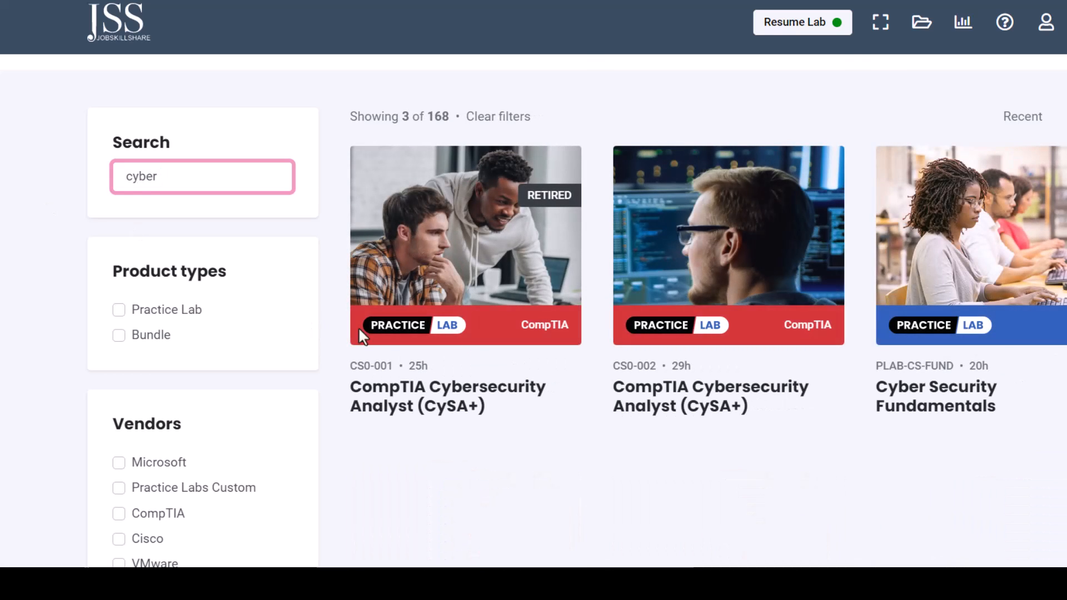
{"action": "double_click", "coordinate": [216, 173]}
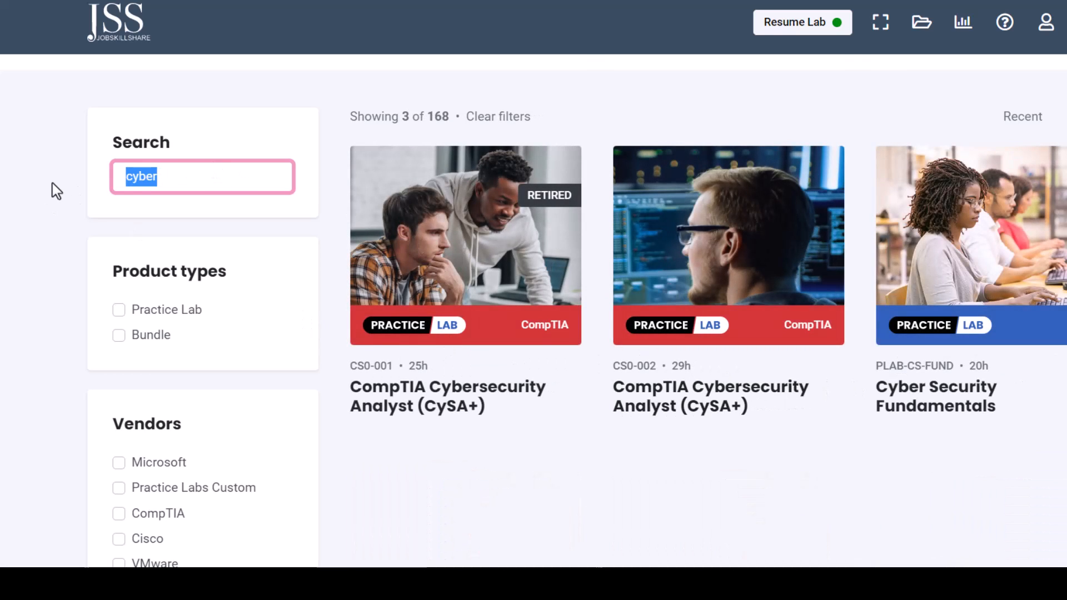
{"action": "type", "text": "sql"}
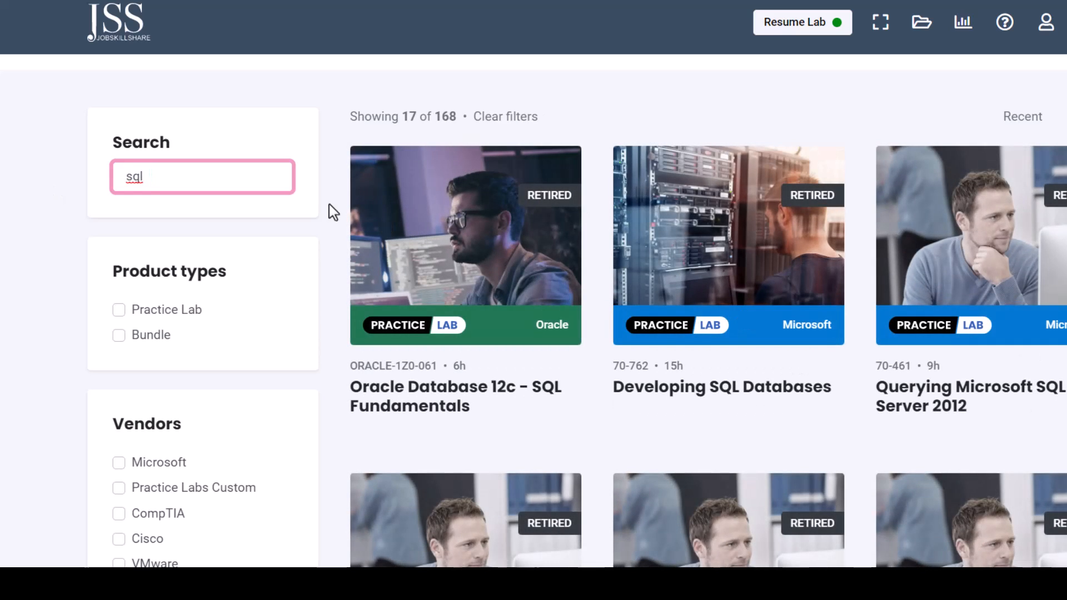
- Search for 'word', 'outl', then 'ex', reviewing the Microsoft Exchange Server 2016 lab results
{"action": "key", "text": "BackSpace"}
{"action": "key", "text": "BackSpace"}
{"action": "key", "text": "BackSpace"}
{"action": "type", "text": "word"}
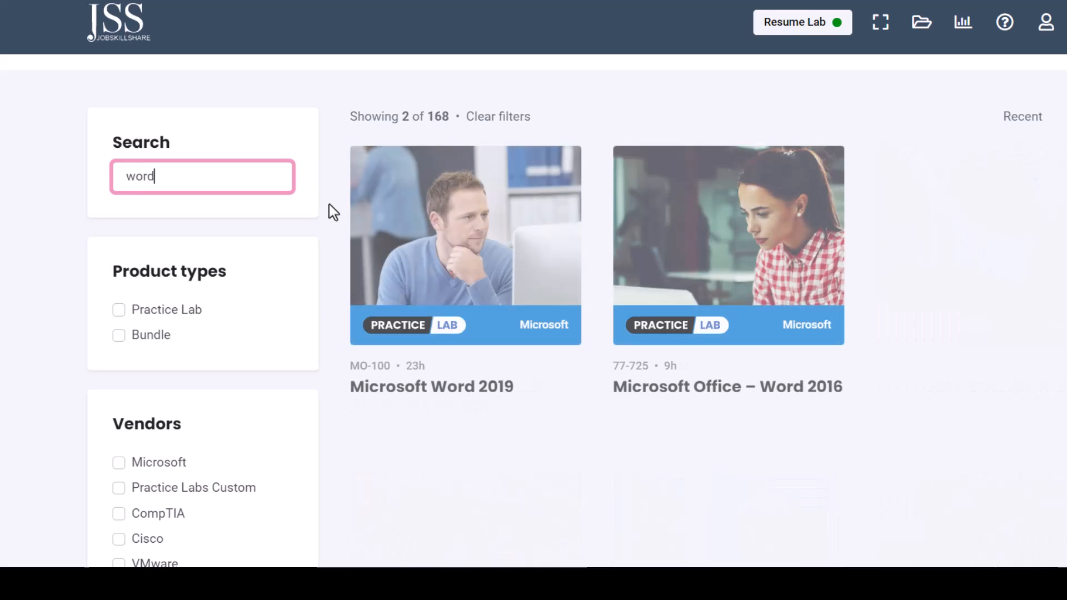
{"action": "key", "text": "BackSpace"}
{"action": "key", "text": "BackSpace"}
{"action": "key", "text": "BackSpace"}
{"action": "key", "text": "BackSpace"}
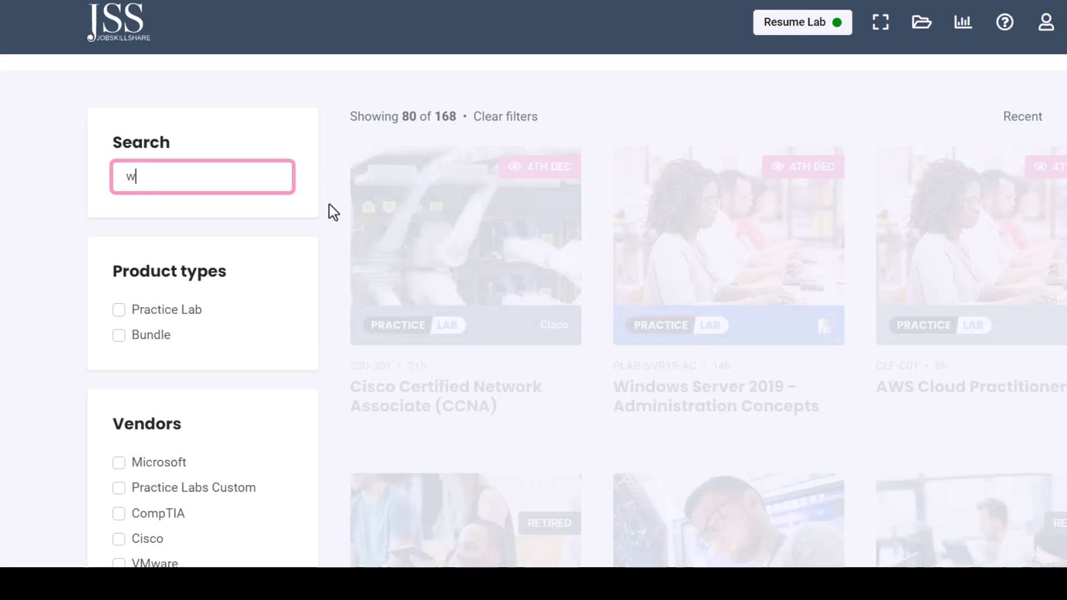
{"action": "type", "text": "outl"}
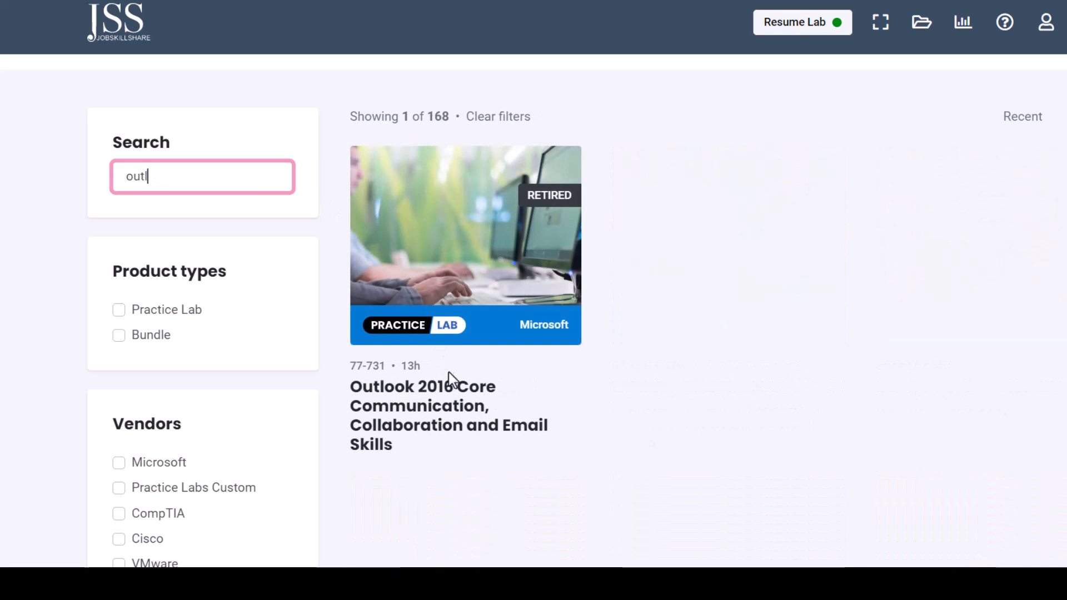
{"action": "key", "text": "ctrl+a"}
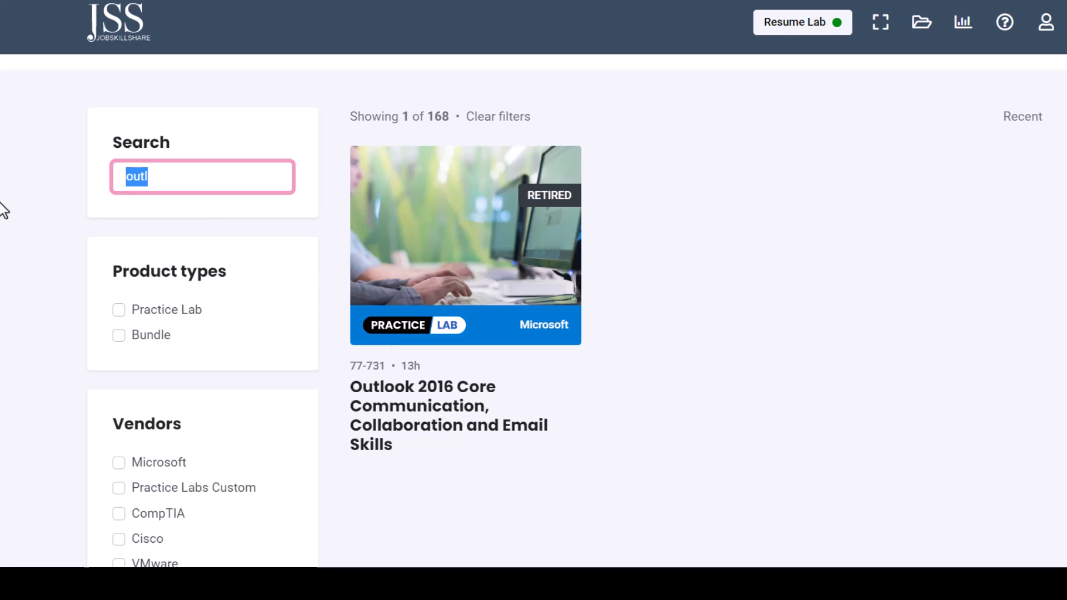
{"action": "type", "text": "ex"}
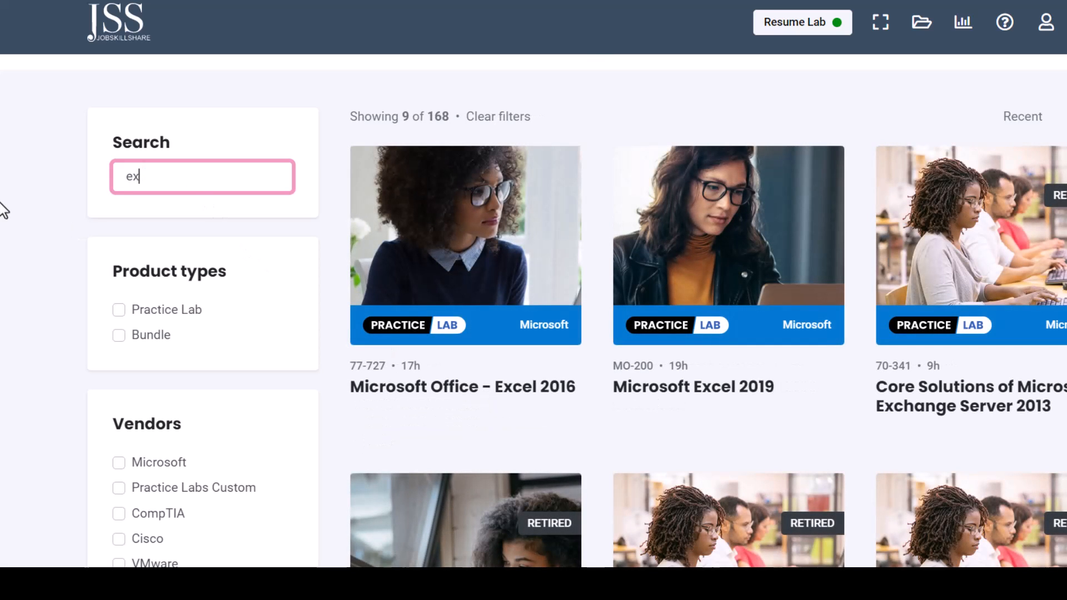
{"action": "left_click_drag", "start_coordinate": [878, 413], "coordinate": [1035, 414]}
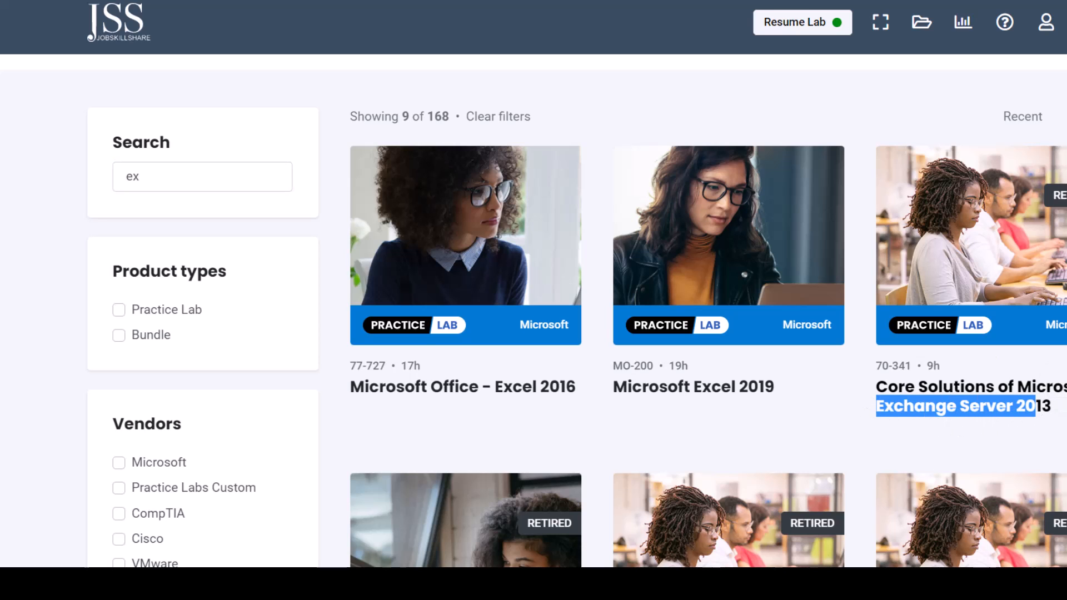
{"action": "scroll", "coordinate": [578, 311], "scroll_direction": "down", "scroll_amount": 10}
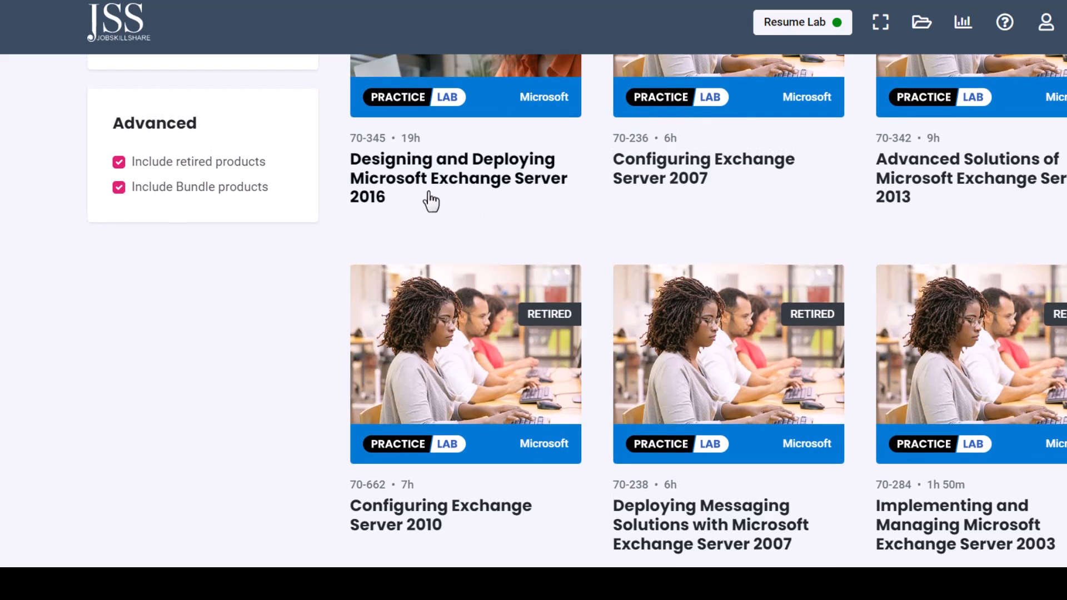
{"action": "left_click_drag", "start_coordinate": [350, 160], "coordinate": [414, 197]}
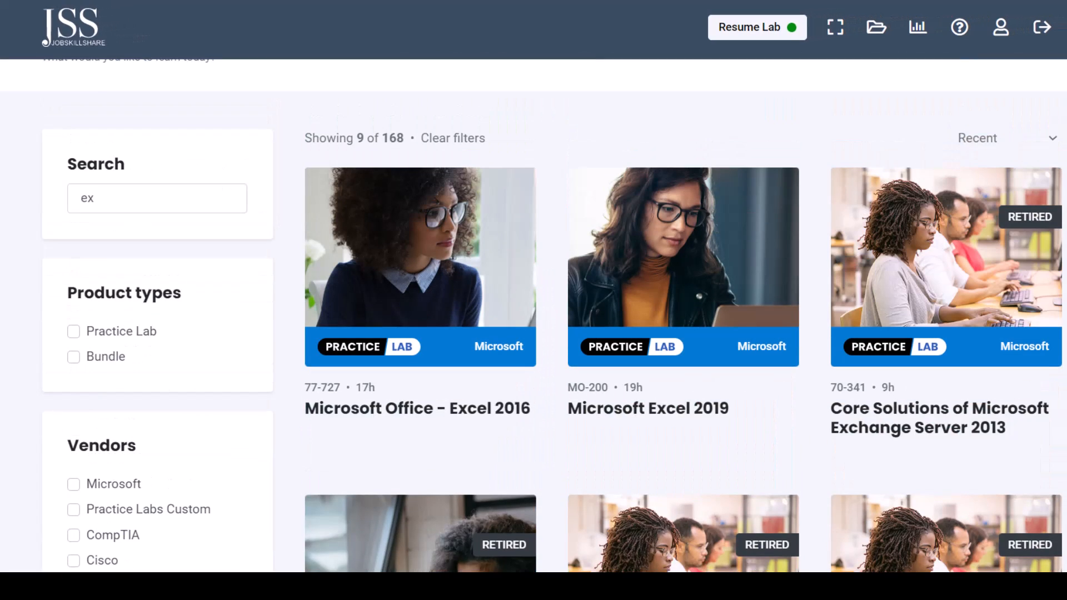
{"action": "scroll", "coordinate": [348, 255], "scroll_direction": "up", "scroll_amount": 1}
- Search for 'iden' and open the Identity with Windows Server 2016 lab
{"action": "double_click", "coordinate": [150, 235]}
{"action": "type", "text": "iden"}
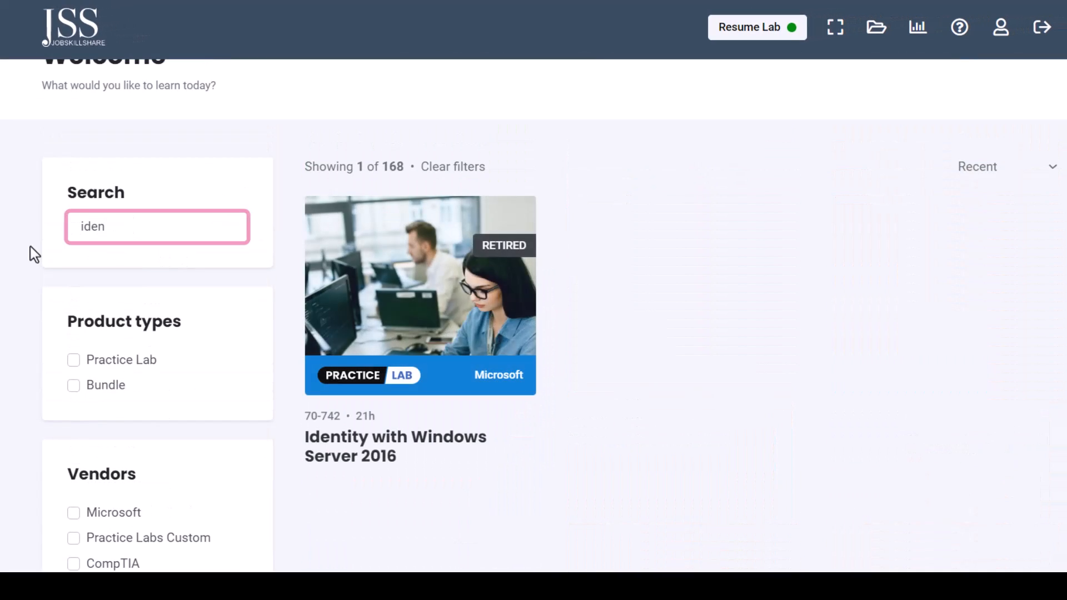
{"action": "left_click", "coordinate": [378, 461]}
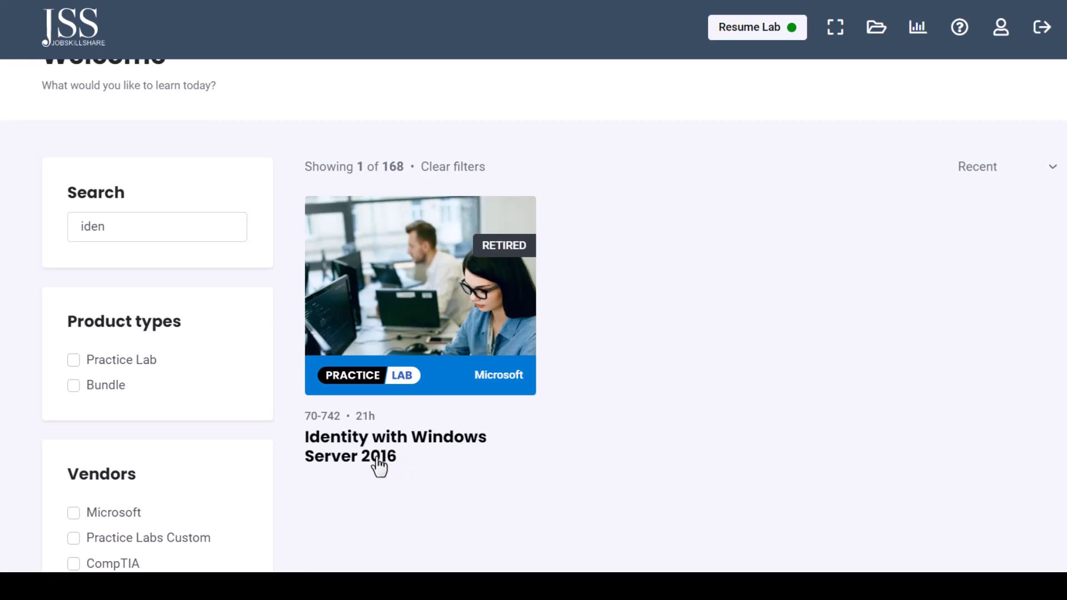
- Expand Maintain Active Directory Part 1, Administer Active Directory Groups and OUs, and Enterprise Environment Part 1 exercises
{"action": "scroll", "coordinate": [533, 316], "scroll_direction": "down", "scroll_amount": 10}
{"action": "scroll", "coordinate": [138, 290], "scroll_direction": "down", "scroll_amount": 4}
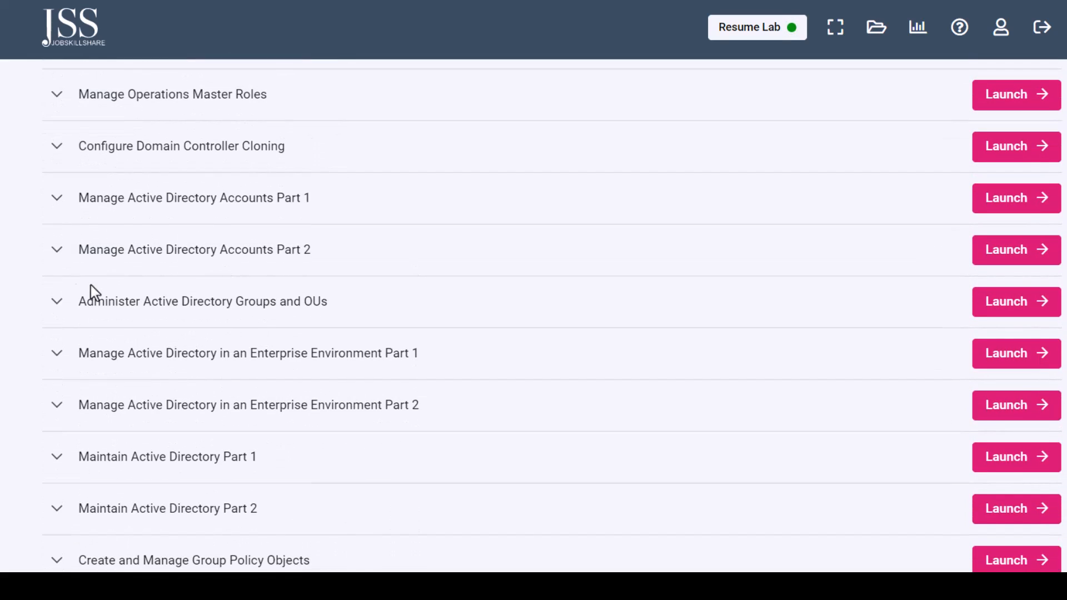
{"action": "triple_click", "coordinate": [185, 457]}
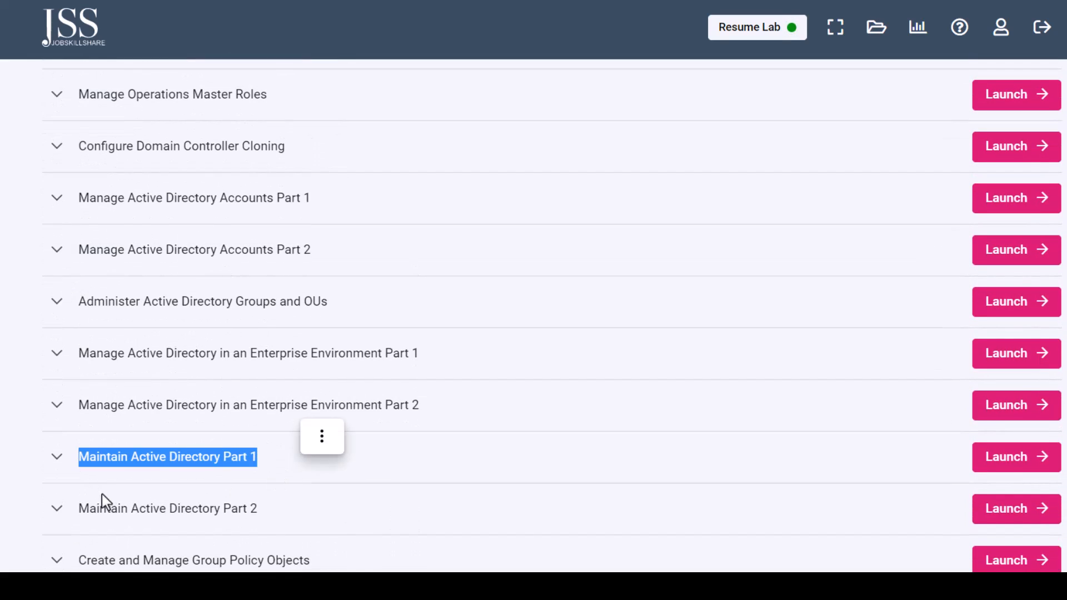
{"action": "left_click", "coordinate": [57, 456]}
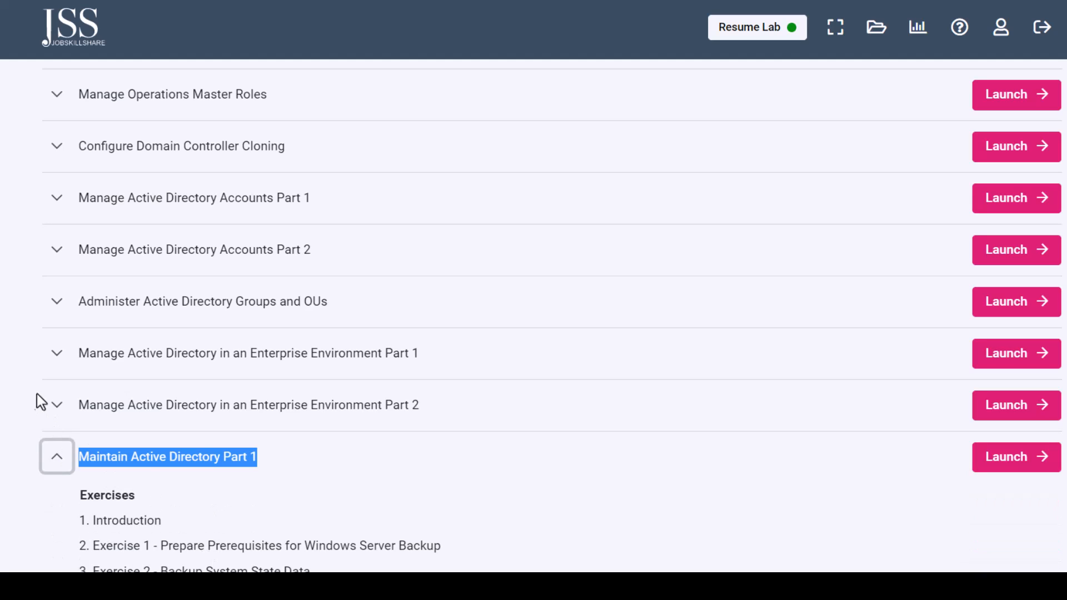
{"action": "left_click", "coordinate": [55, 305]}
{"action": "left_click", "coordinate": [61, 501]}
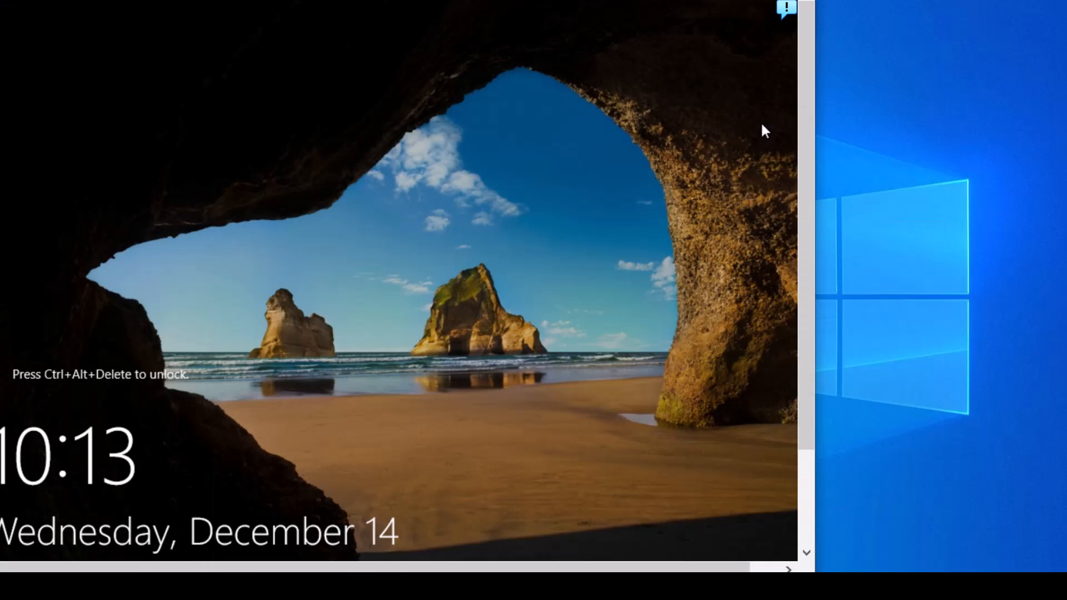
- Move the lab console right, cycle through Staff and DC windows, then show VirtualBox Manager
{"action": "left_click_drag", "start_coordinate": [686, 0], "coordinate": [785, 1]}
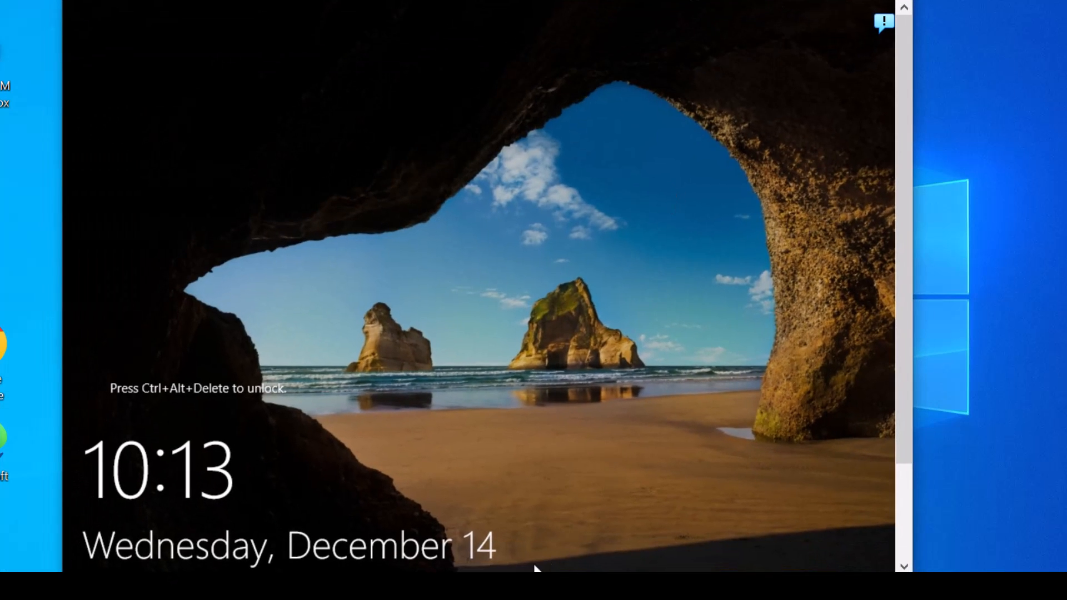
{"action": "mouse_move", "coordinate": [537, 568]}
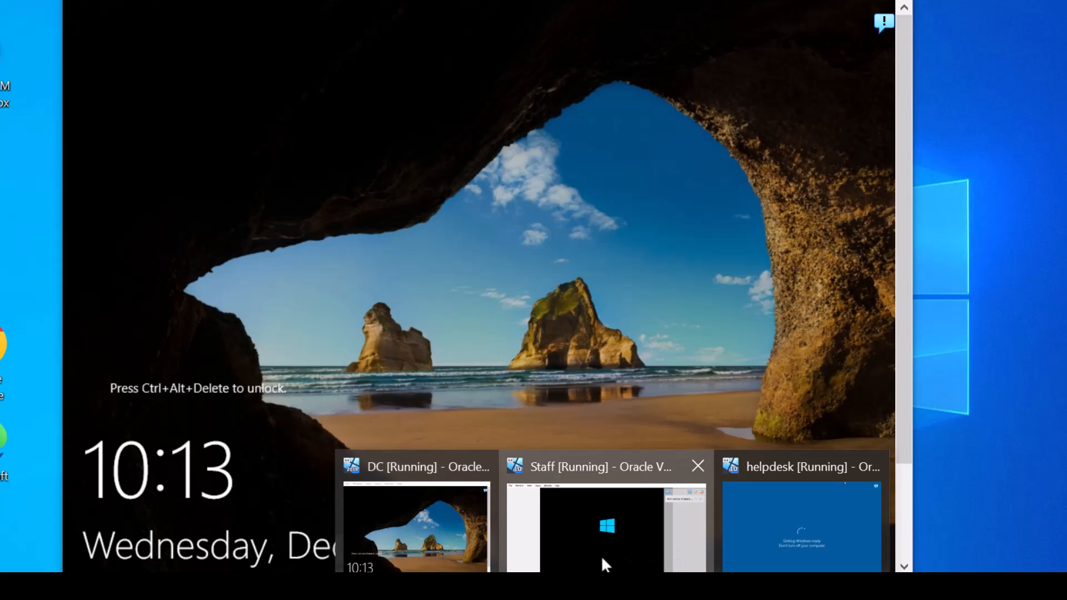
{"action": "left_click", "coordinate": [602, 558]}
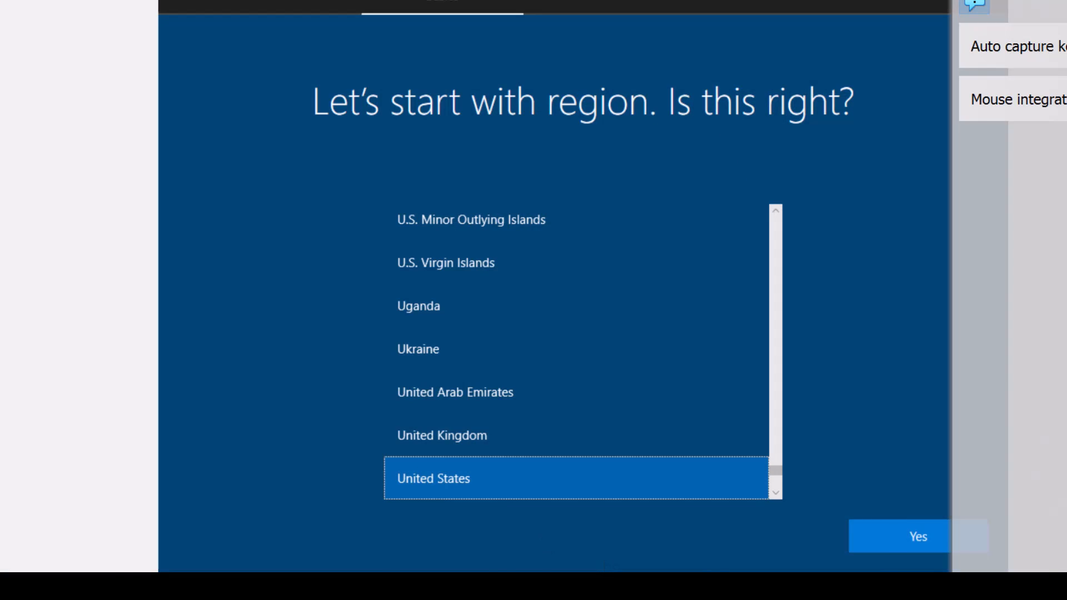
{"action": "left_click", "coordinate": [429, 528]}
{"action": "mouse_move", "coordinate": [537, 569]}
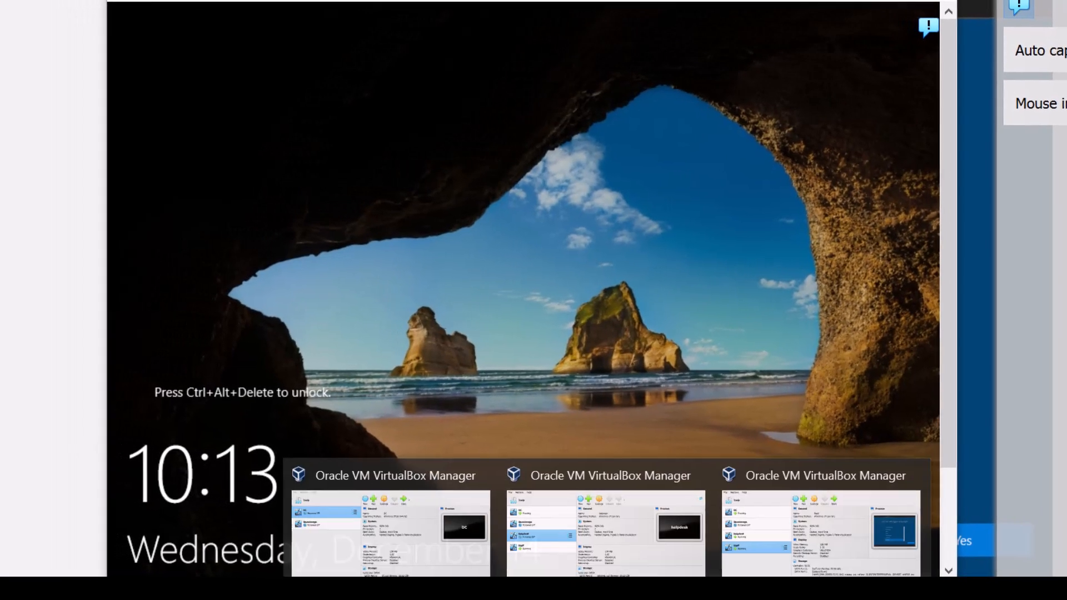
{"action": "left_click", "coordinate": [415, 571]}
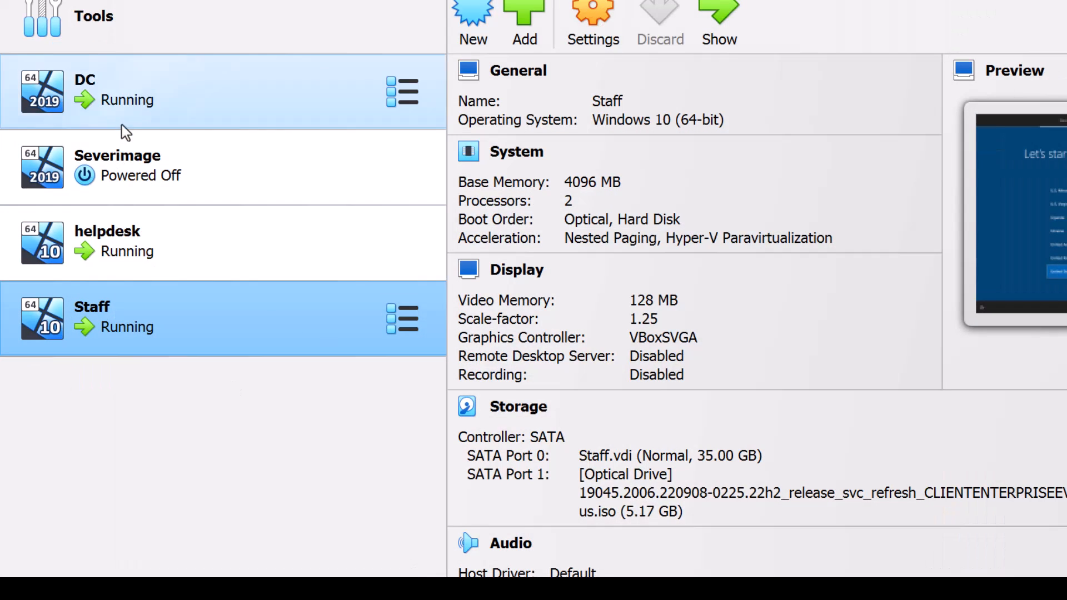